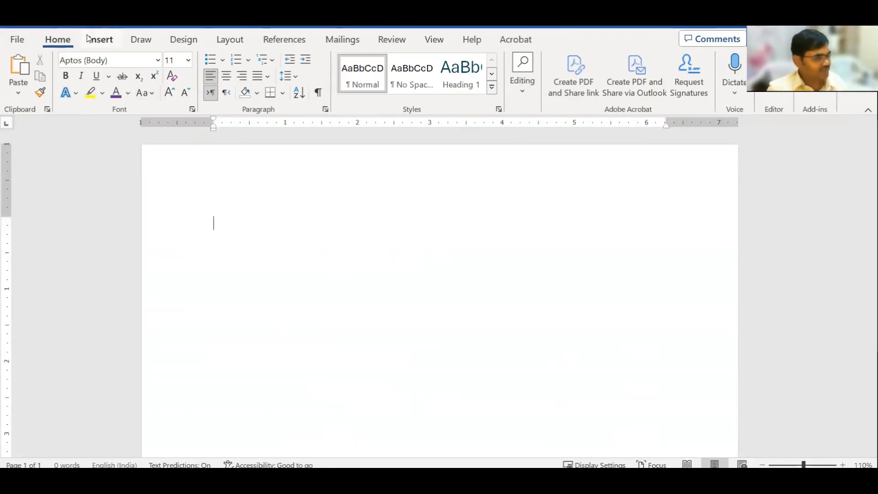
Insert a table with four columns and three rows into the blank document
left_click(100, 40)
left_click(95, 91)
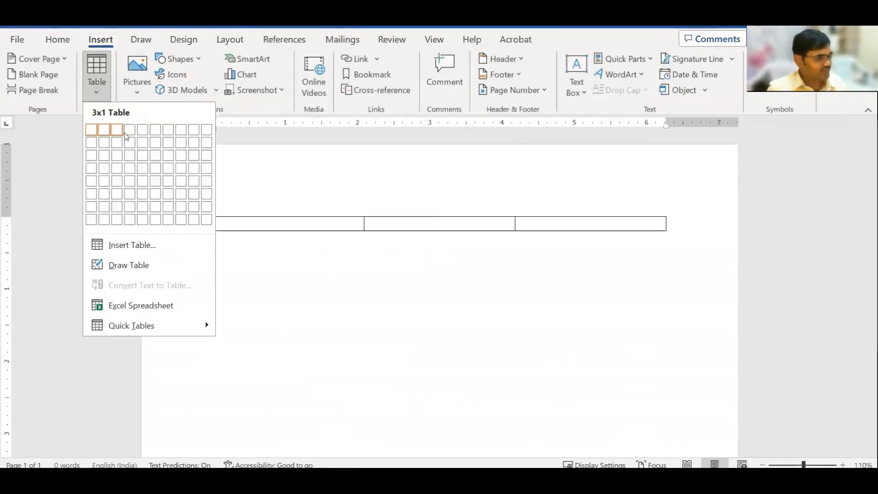
left_click(129, 161)
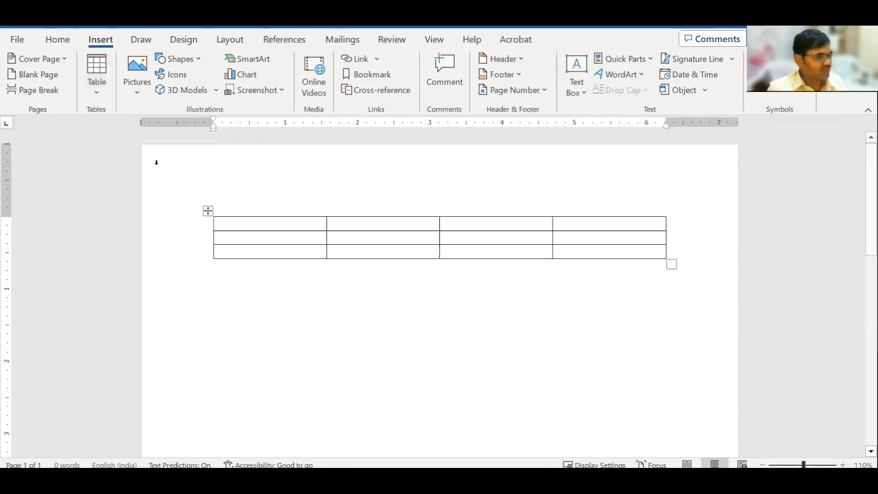
left_click(406, 310)
left_click(464, 224)
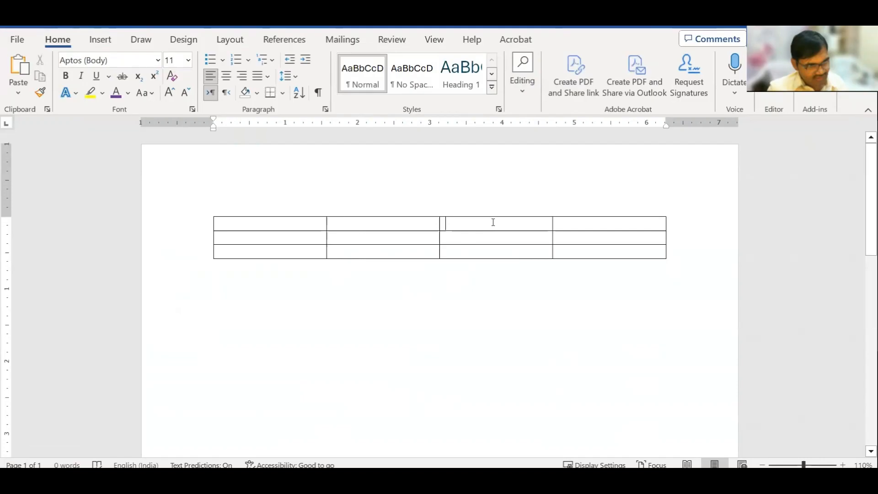
left_click_drag(554, 226, 499, 234)
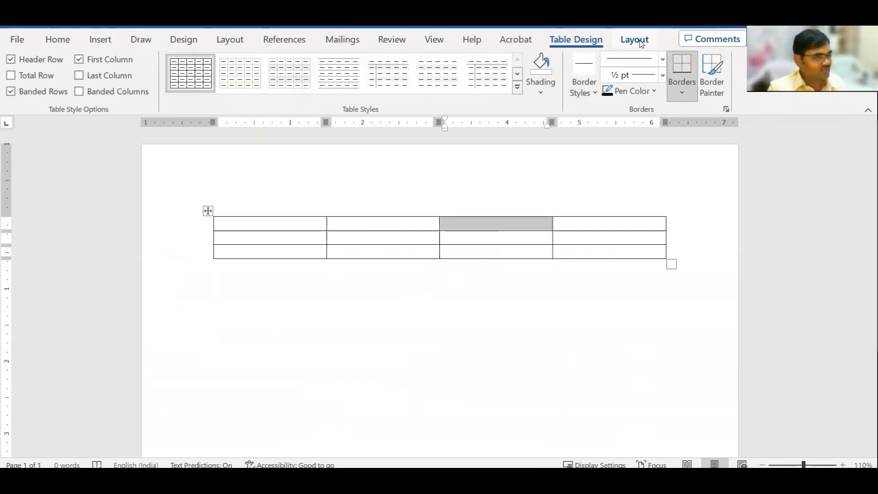
Enter "Sl. No." in the table's first header cell and "Particulars" in the second, centring the second heading
left_click(272, 229)
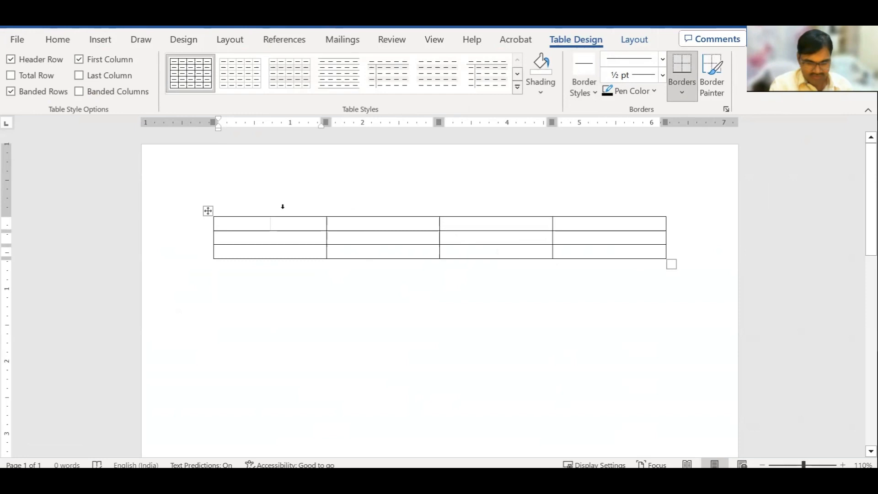
type("Sl. No.")
key("Tab")
type("Particulars")
key("Tab")
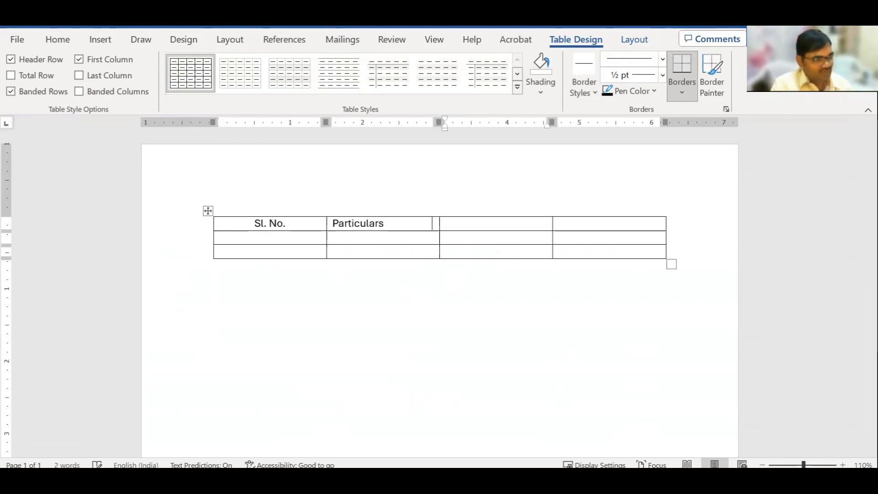
key("shift+Tab")
key("ctrl+e")
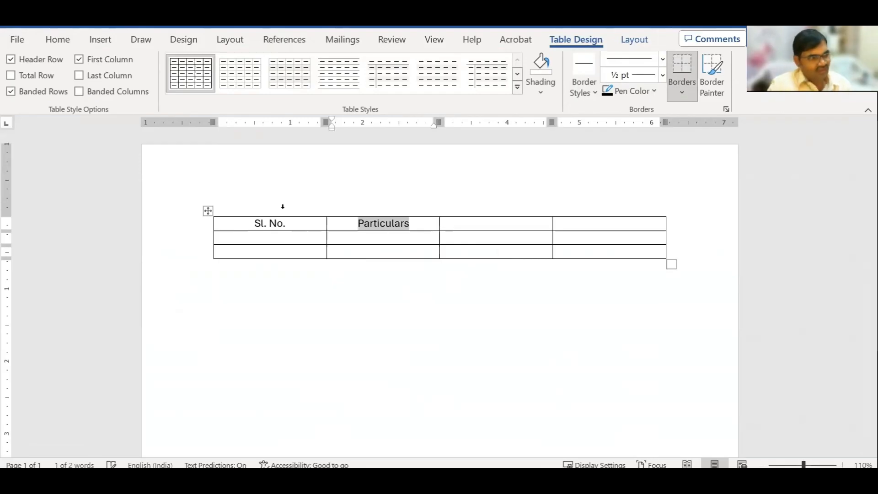
Replace the second column heading with "Description"
key("Tab")
key("shift+Tab")
type("De")
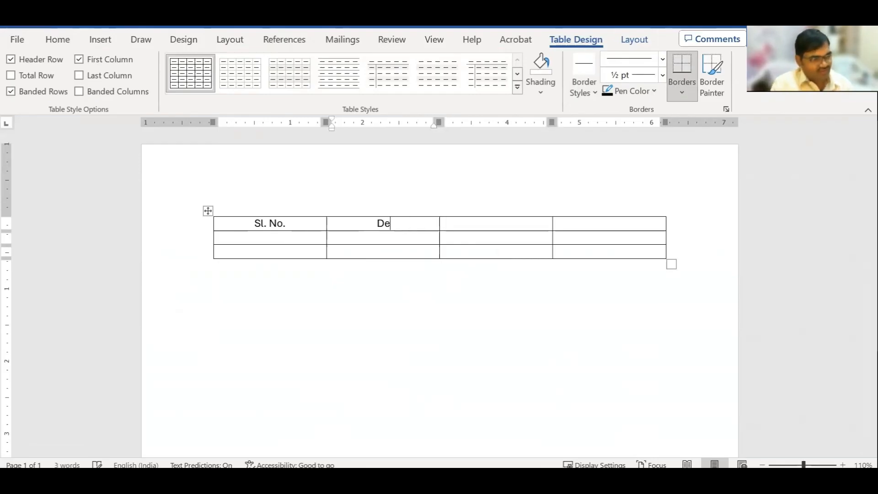
type("scription")
key("Tab")
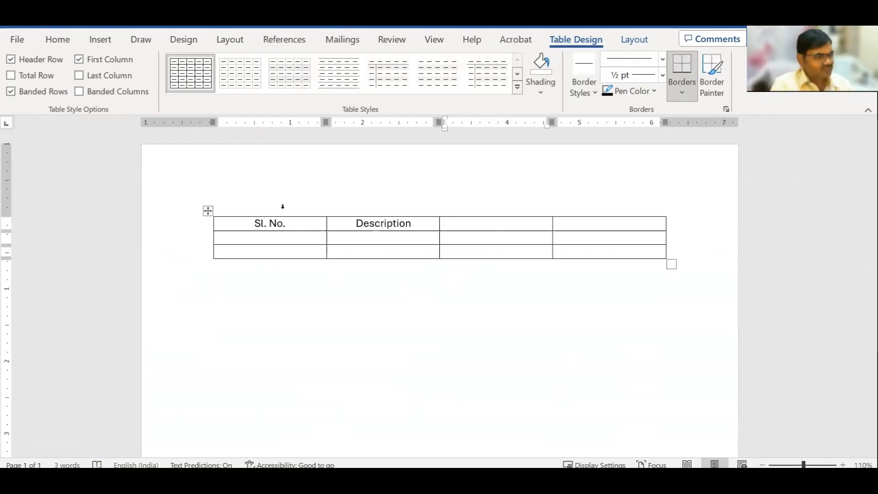
Enter "Price" in the third header cell and change the second heading to "Item"
type("Price")
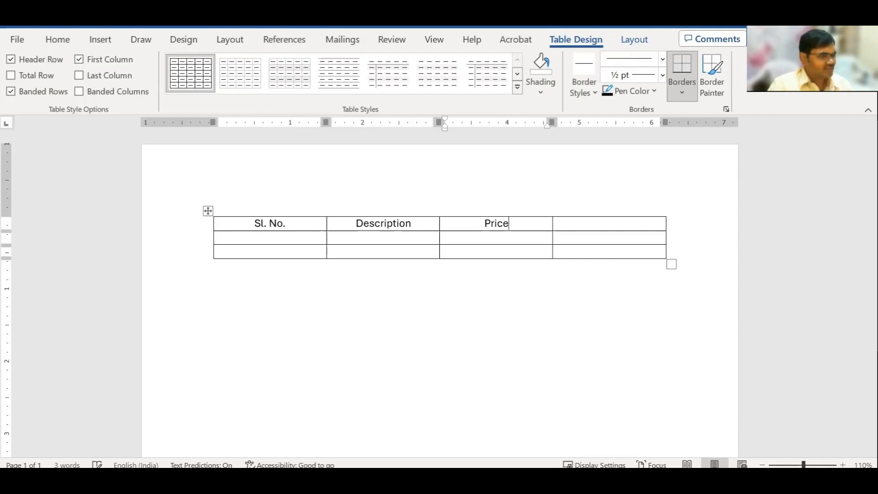
key("shift+Tab")
type("Item")
key("Tab")
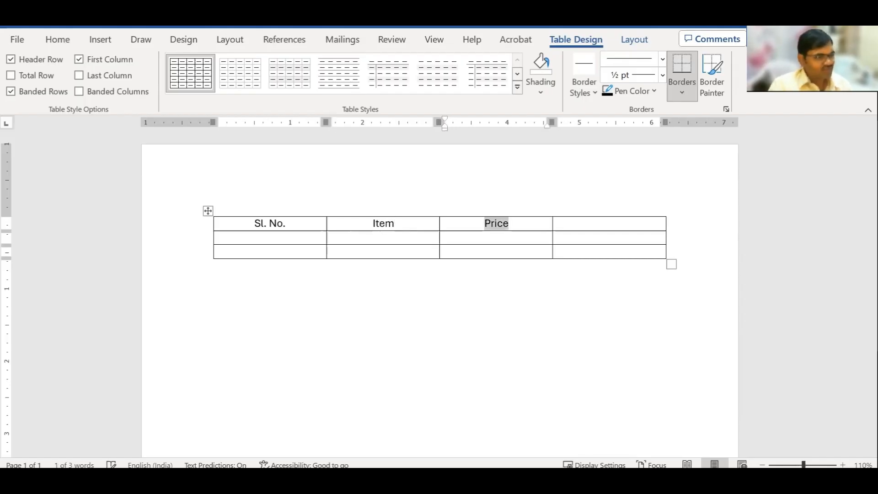
key("Right")
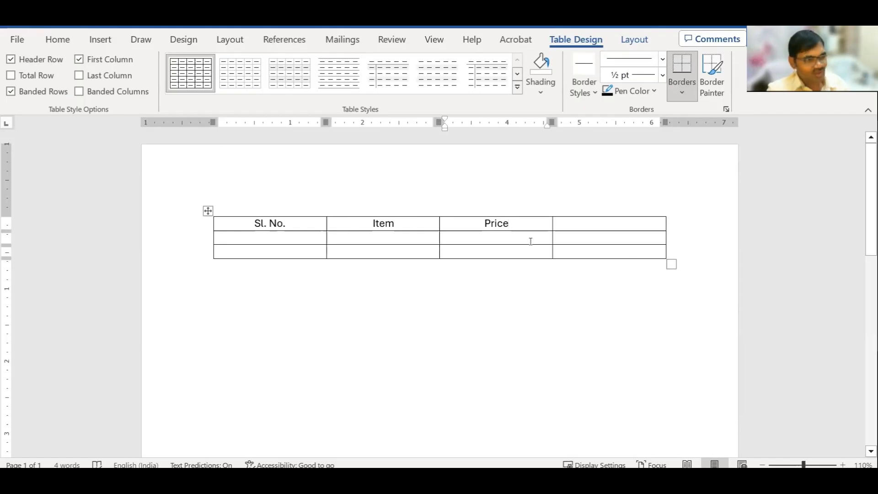
Move the "Price" heading from the third header cell to the fourth
left_click_drag(525, 224, 481, 226)
key("ctrl+x")
left_click(601, 223)
key("ctrl+v")
Enter "Quantity" as the heading in the emptied third header cell
left_click(497, 224)
type("Quanity")
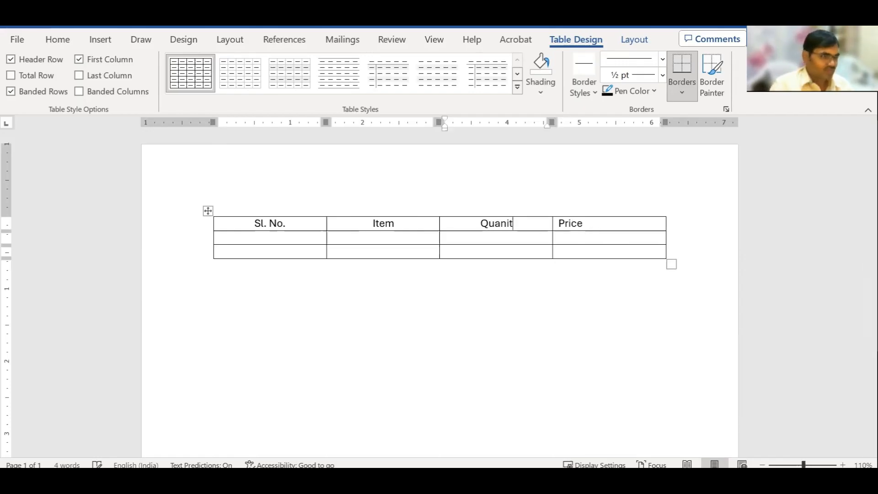
key("BackSpace")
key("BackSpace")
key("BackSpace")
type("ti")
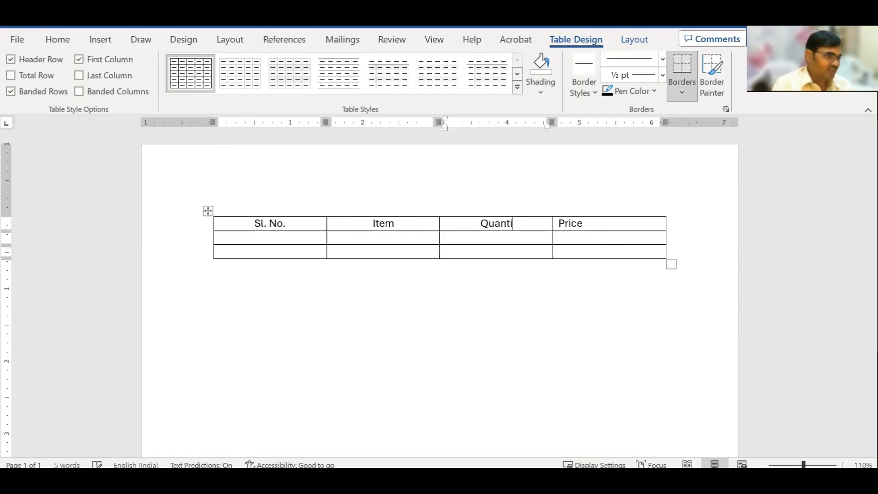
key("BackSpace")
key("BackSpace")
type("tity")
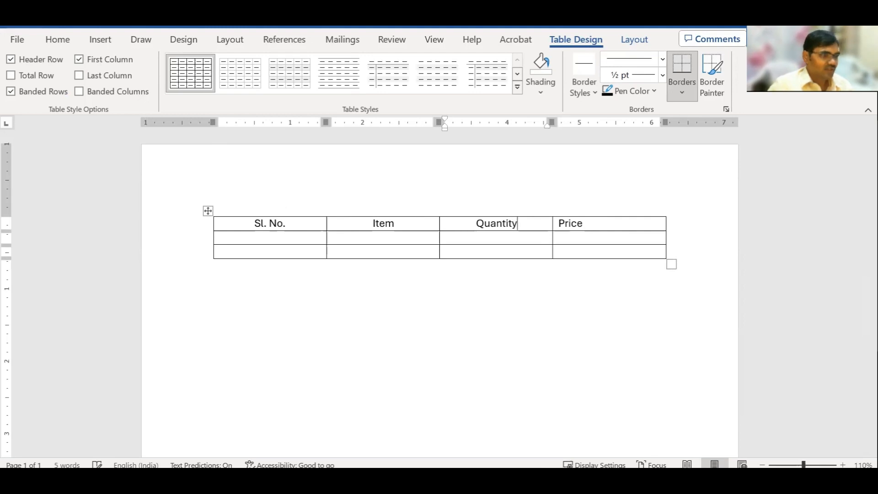
Centre the "Price" heading in its cell
key("Tab")
key("ctrl+e")
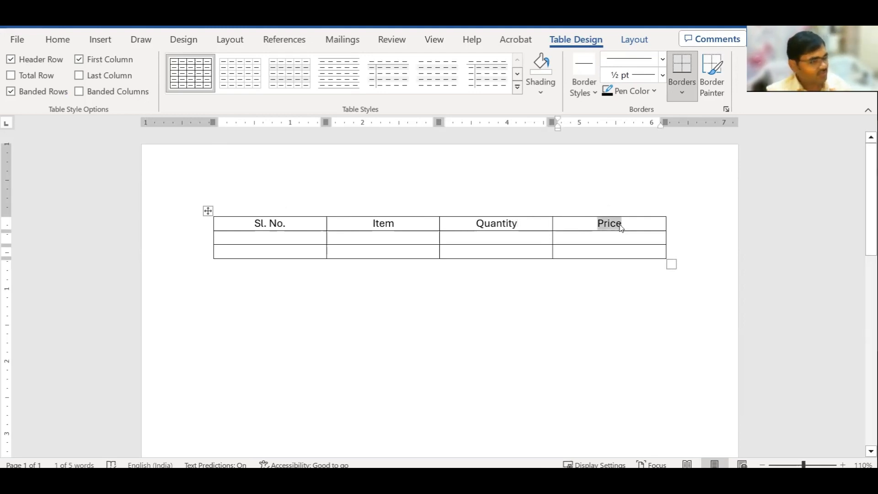
key("ctrl+l")
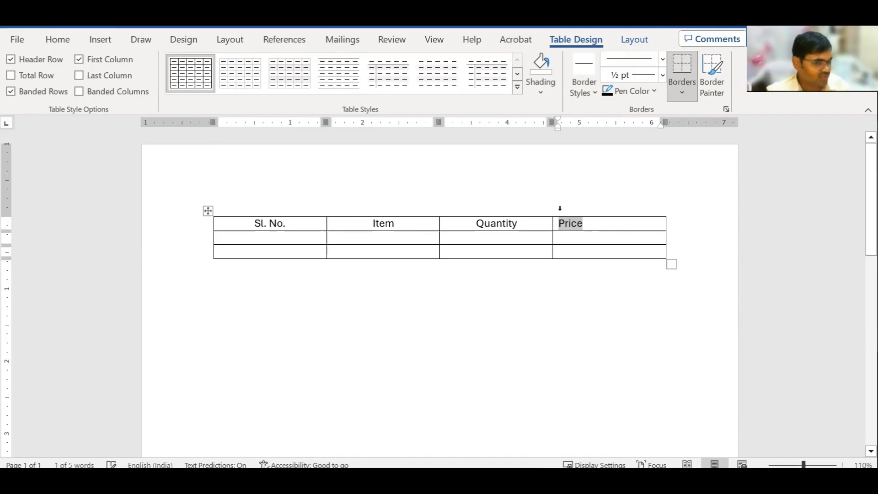
key("ctrl+e")
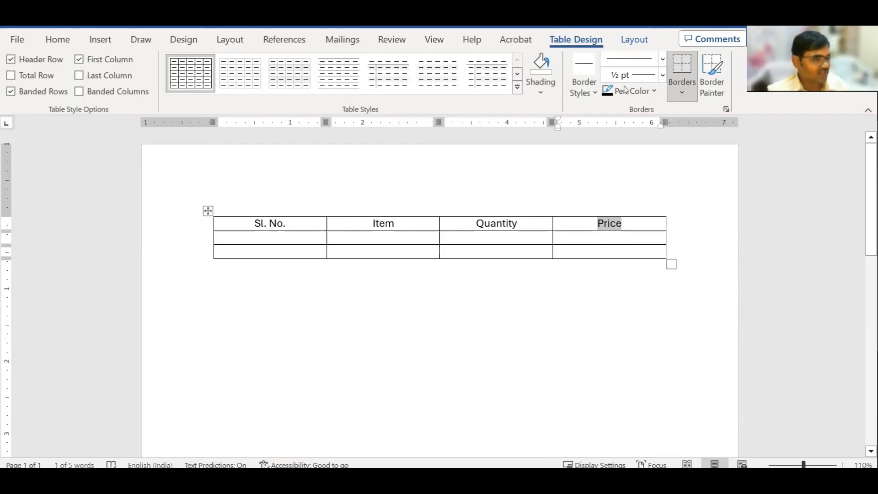
Split the "Price" header cell into one column and two rows
left_click(629, 39)
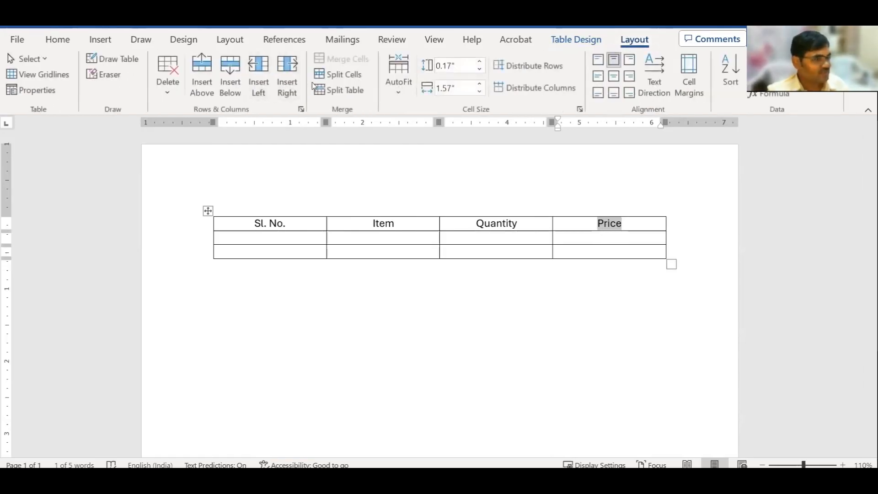
left_click(334, 74)
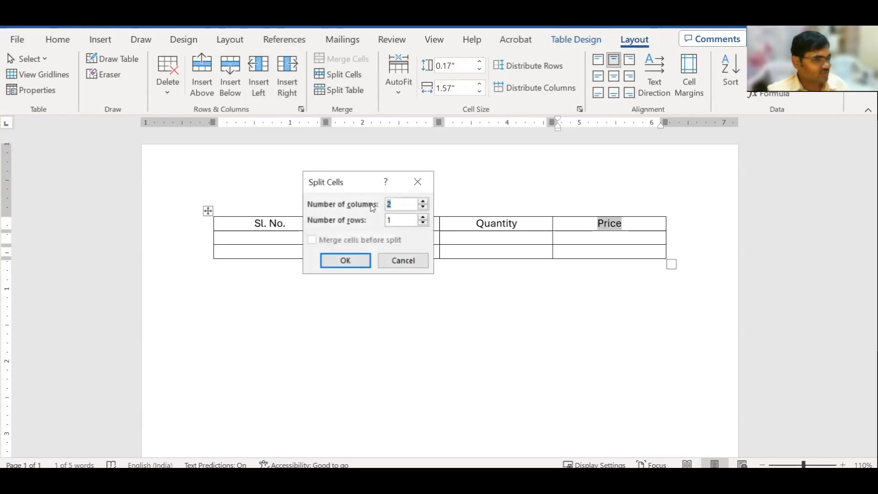
left_click(424, 207)
left_click(345, 261)
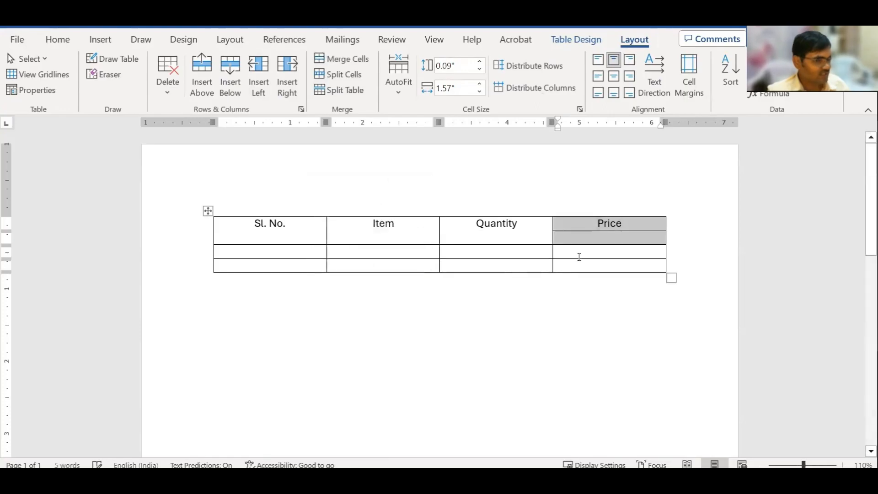
Split the empty cell beneath "Price" into two columns and one row
left_click(597, 243)
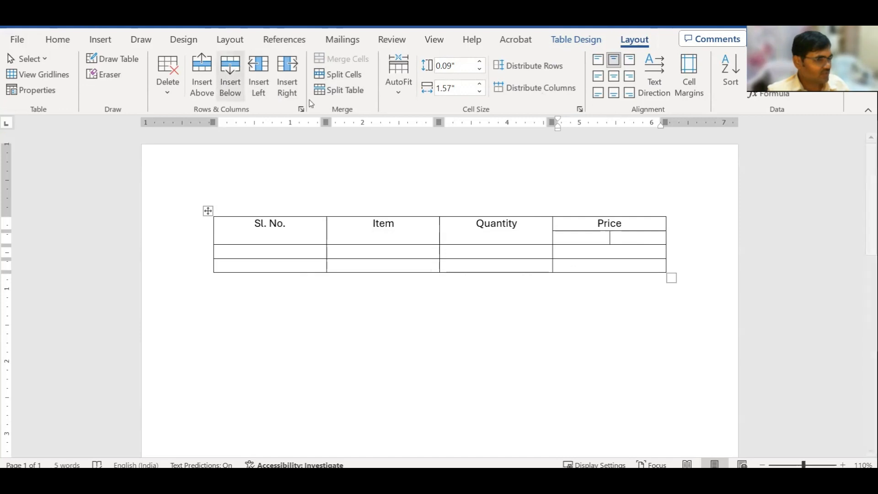
left_click(345, 77)
left_click(352, 261)
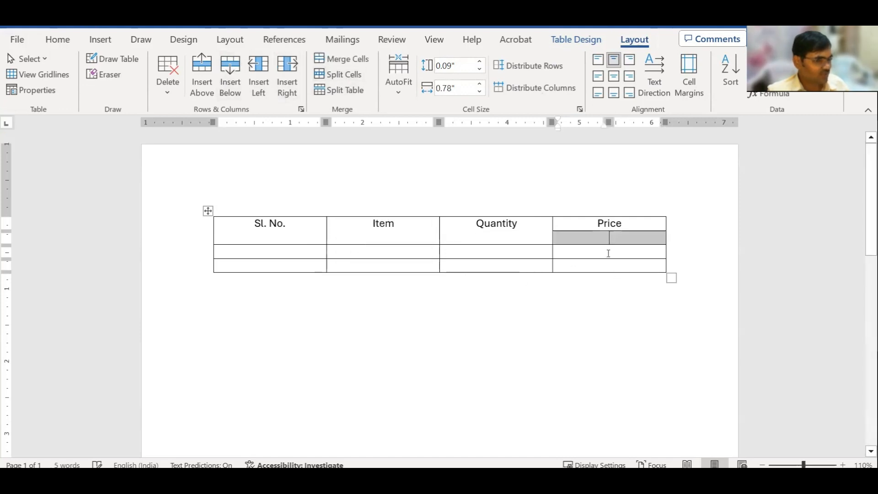
left_click(598, 240)
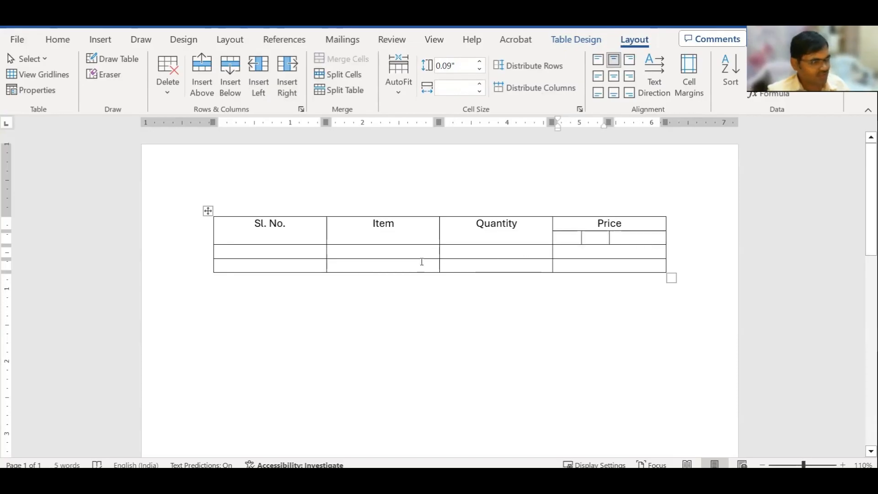
Delete the two empty rows below the header
left_click_drag(276, 246, 349, 265)
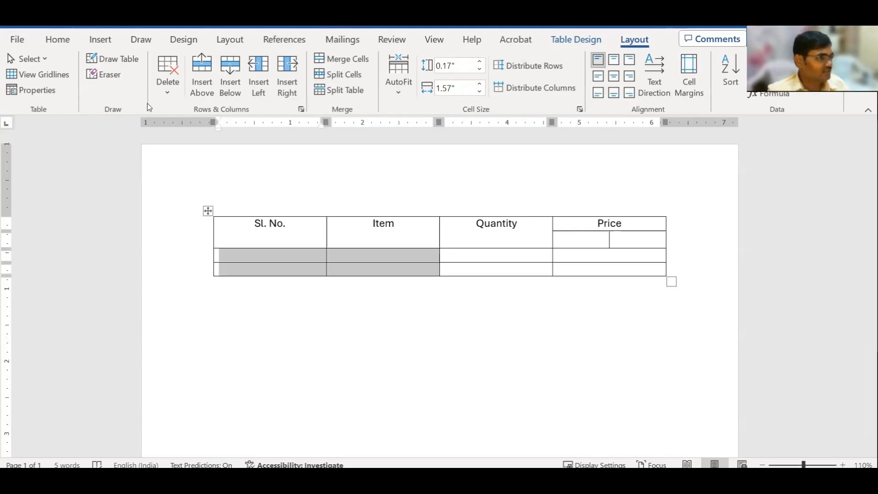
left_click(173, 97)
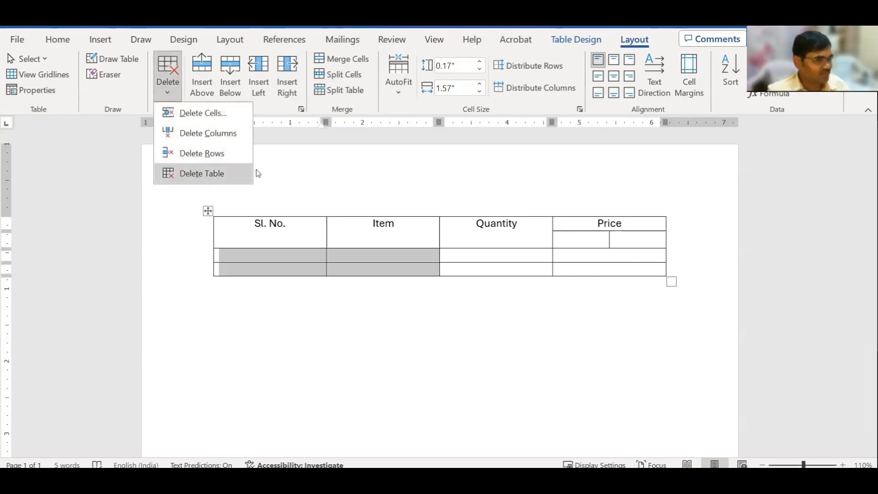
left_click(215, 161)
Add three new rows beneath the header so they follow the split Price columns
left_click(668, 243)
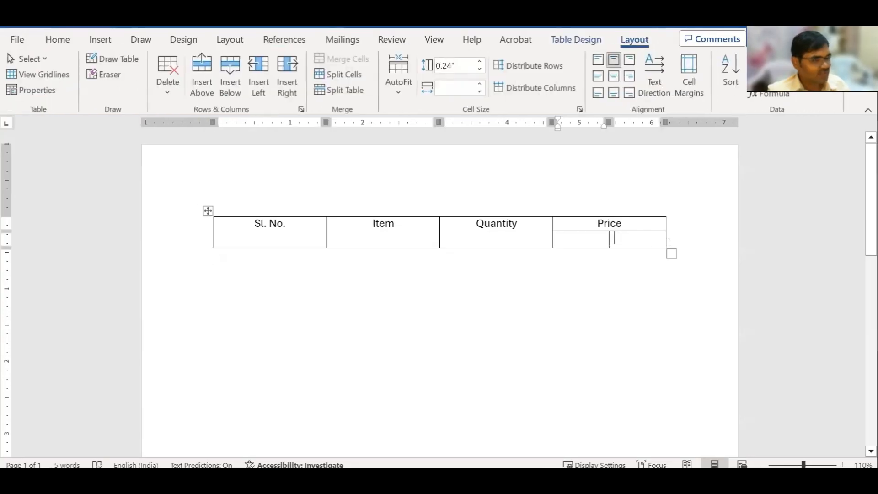
key("Return")
key("Return")
key("Return")
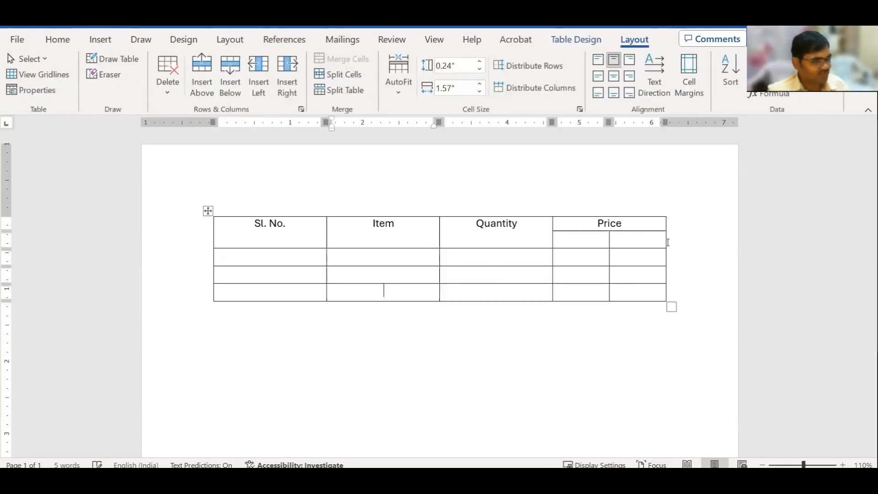
Enter the subheadings "Rs." and "Ps." in the two cells beneath "Price"
left_click(596, 239)
type("Rs.")
key("Tab")
type("Ps.")
key("ctrl+s")
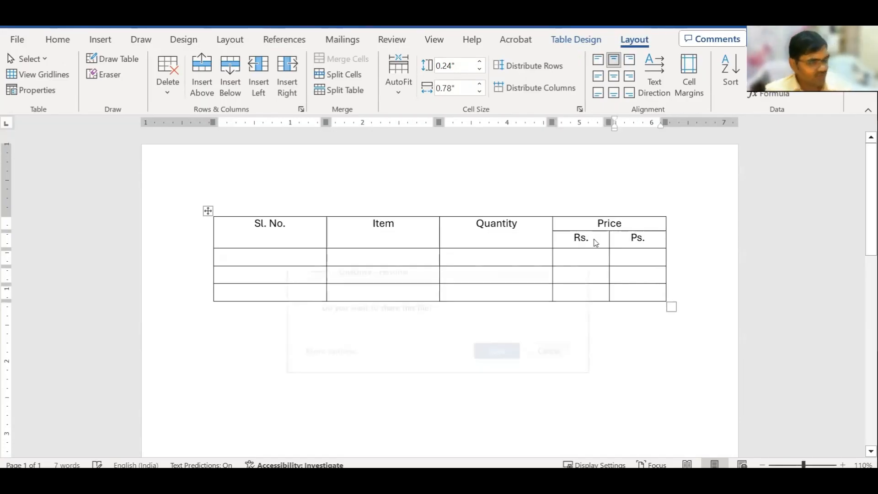
key("Escape")
Merge the "Rs." and "Ps." cells into one cell and delete the "Ps." text from it
scroll(633, 273, "up", 6, "ctrl")
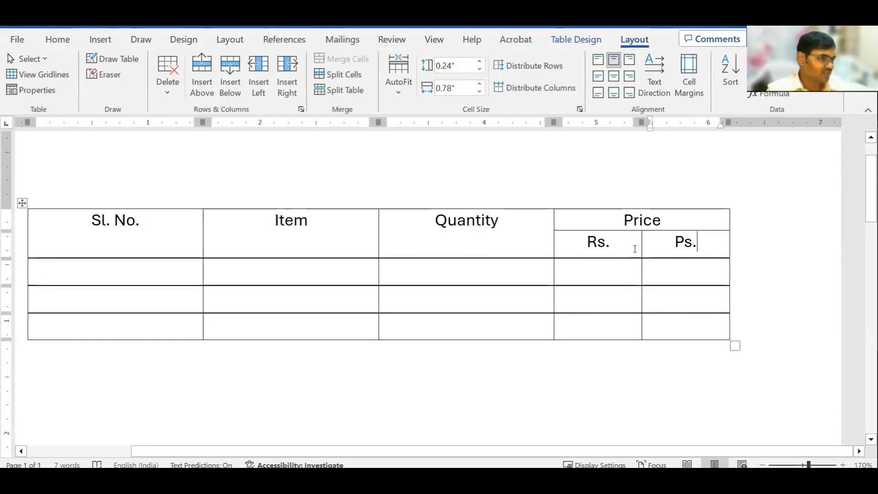
left_click_drag(700, 243, 586, 247)
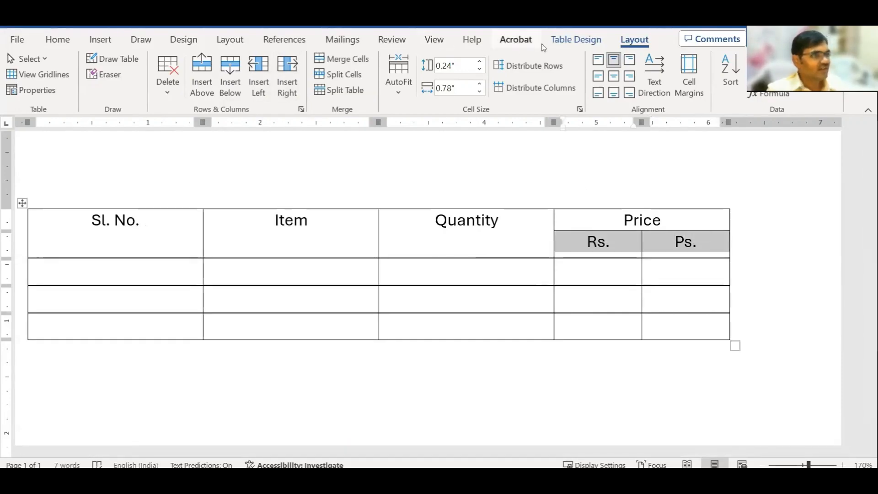
left_click(343, 63)
left_click_drag(672, 260, 623, 255)
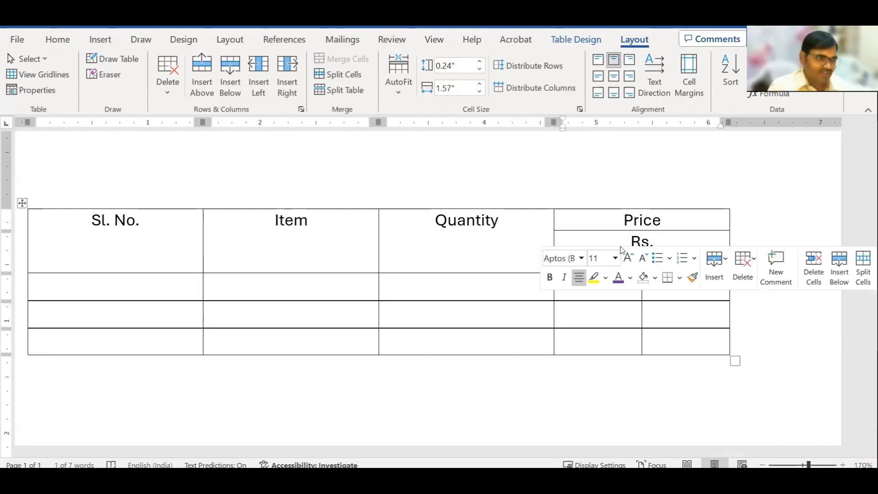
key("BackSpace")
key("BackSpace")
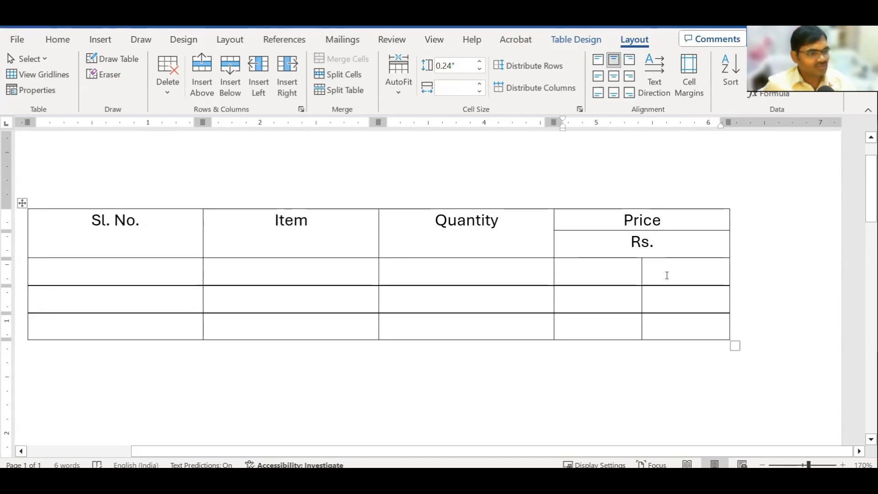
left_click(600, 272)
left_click_drag(618, 273, 656, 280)
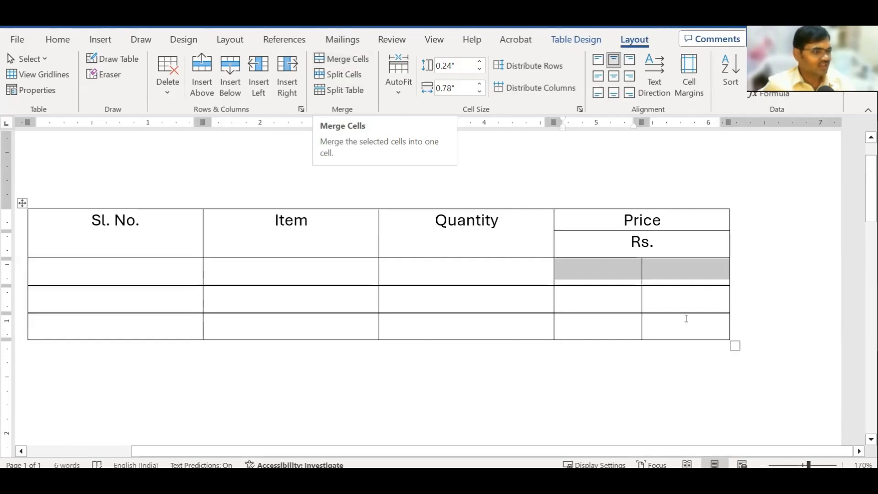
left_click(602, 275)
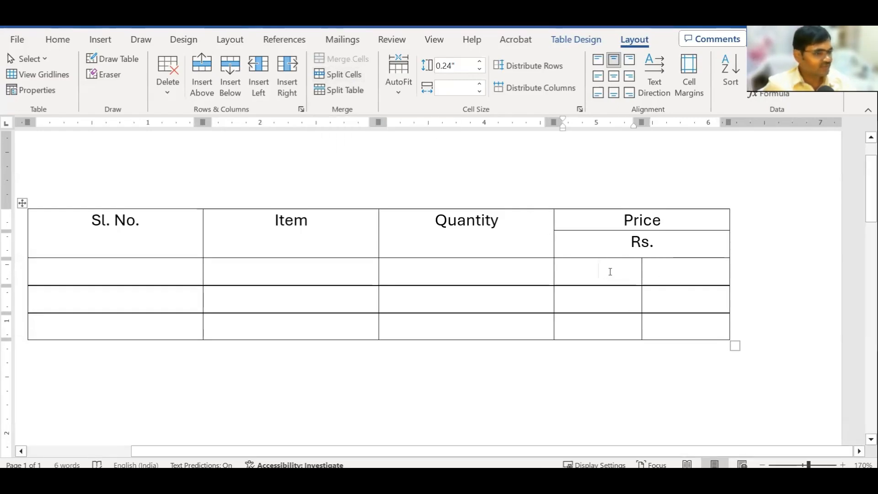
Merge the two cells directly beneath the "Rs." cell into one
left_click_drag(628, 270, 652, 276)
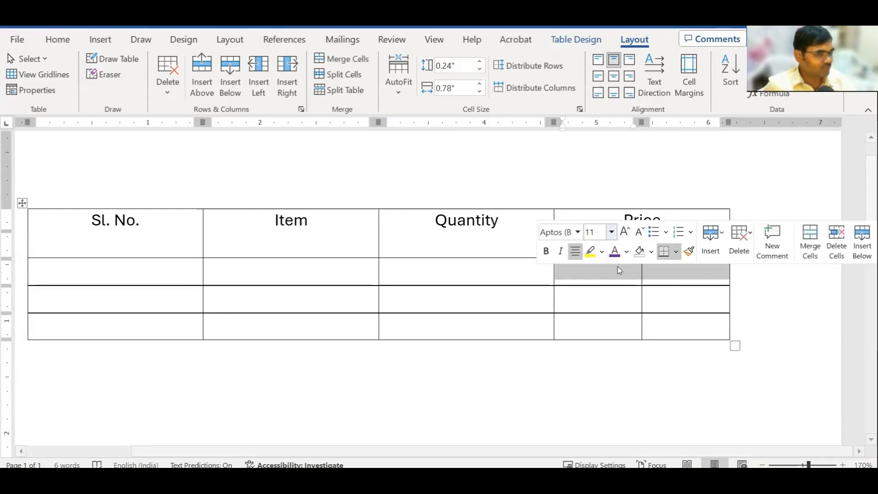
left_click(341, 58)
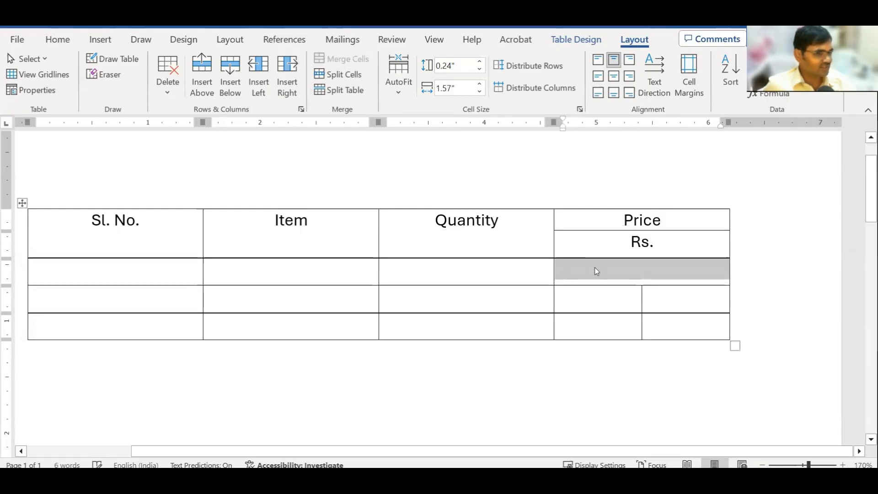
left_click(595, 301)
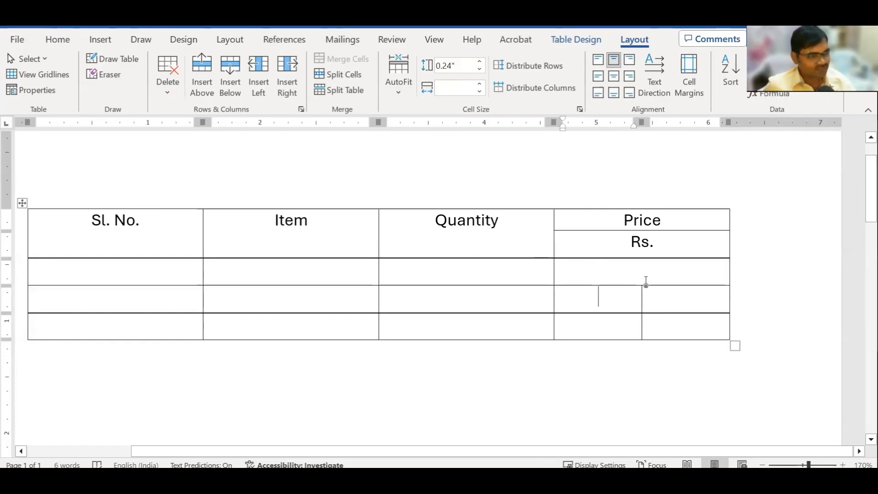
mouse_move(657, 298)
left_mouse_down()
mouse_move(627, 299)
mouse_move(655, 300)
left_mouse_up()
left_click(594, 322)
left_click(603, 333)
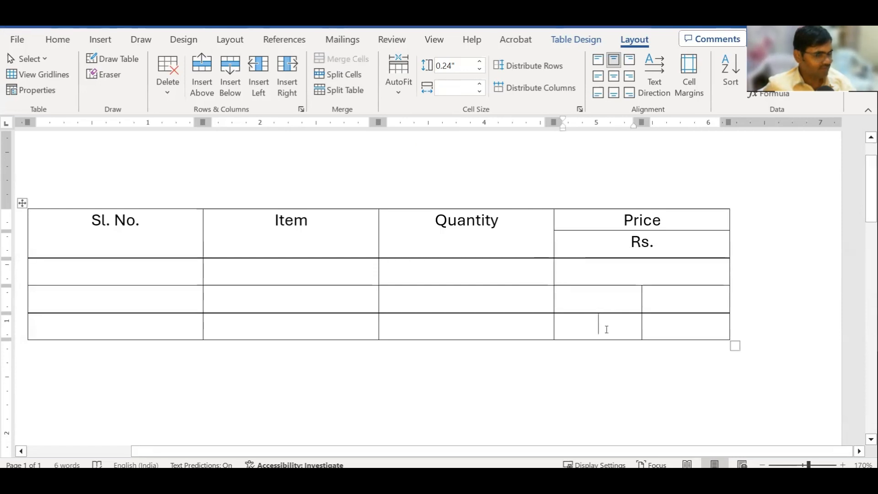
left_click(623, 300)
left_click_drag(625, 300, 659, 300)
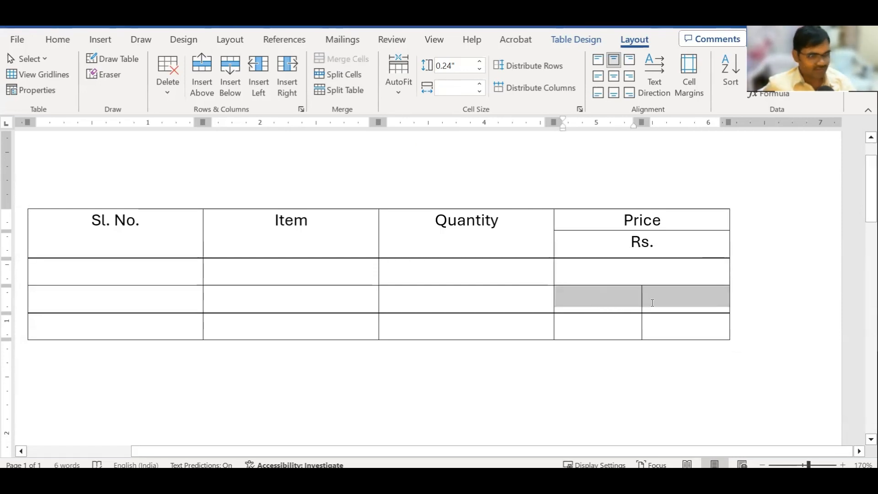
left_click(605, 326)
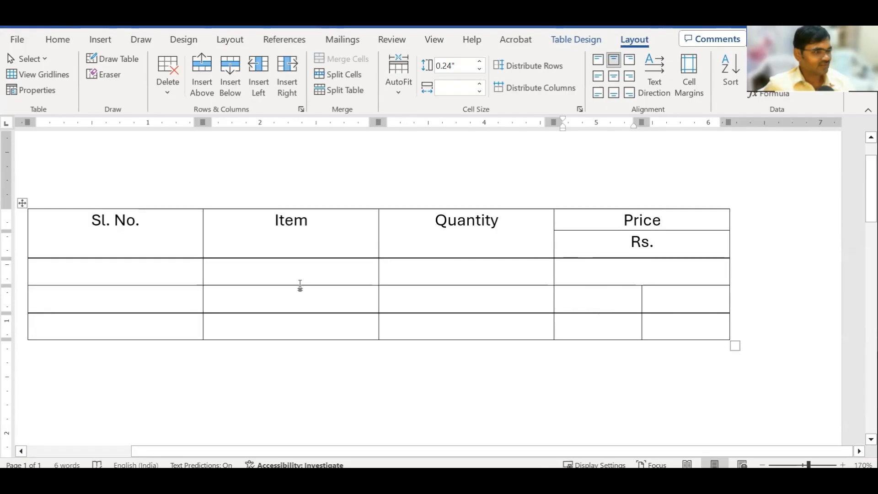
Increase the heights of the three empty rows, making the first of them about 0.74" high
left_click_drag(302, 285, 293, 385)
scroll(325, 349, "down", 4)
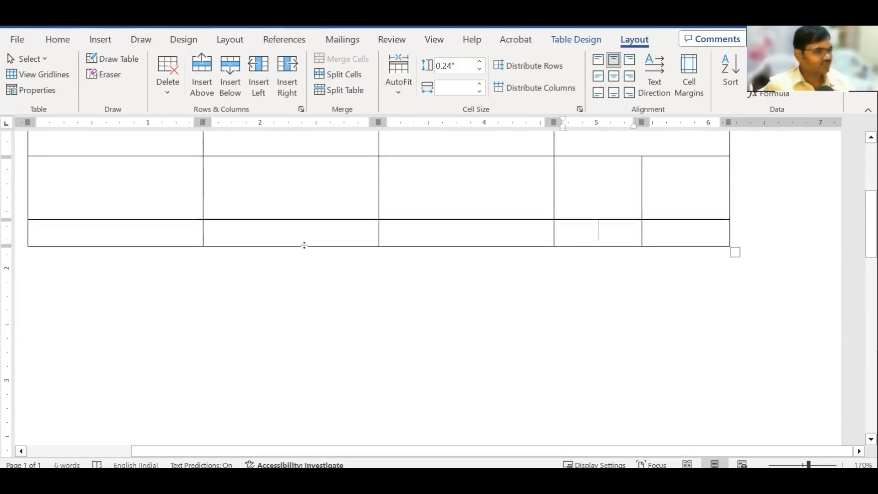
left_click_drag(305, 247, 305, 297)
scroll(319, 275, "up", 4)
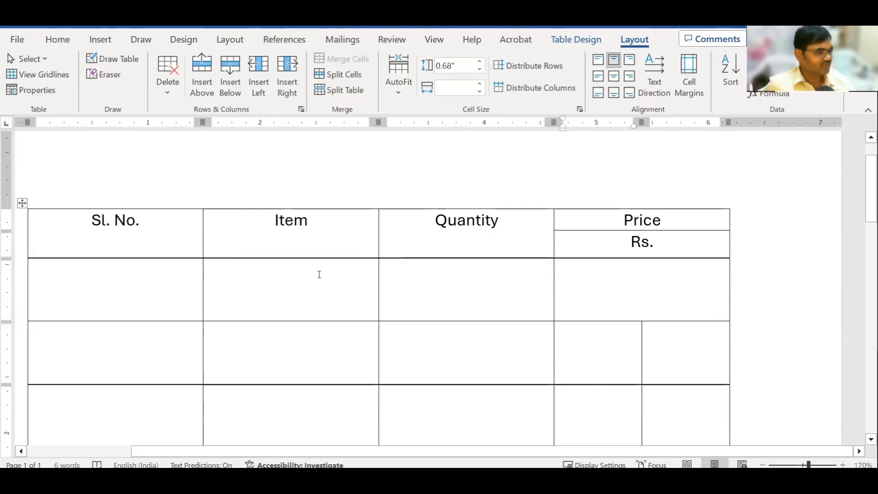
left_click(298, 323)
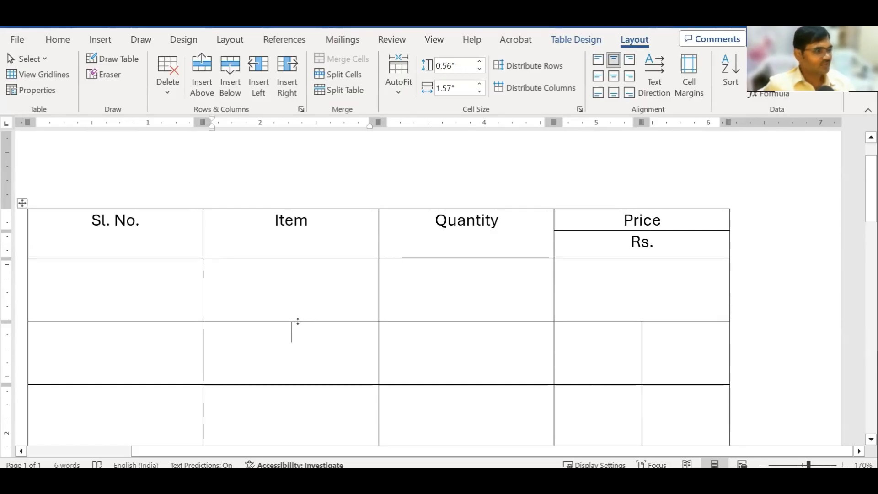
left_click_drag(297, 322, 302, 342)
left_click(296, 276)
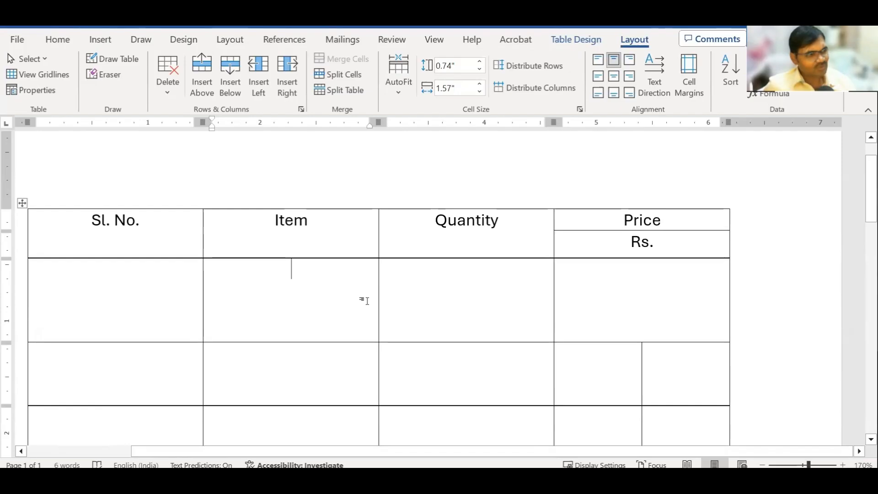
Fill the first empty row with the sample texts "Ksacvlsa C sa{cac", "Sadcsacmn a", "Analc na" and "Slc mnsacsamc"
left_click(131, 276)
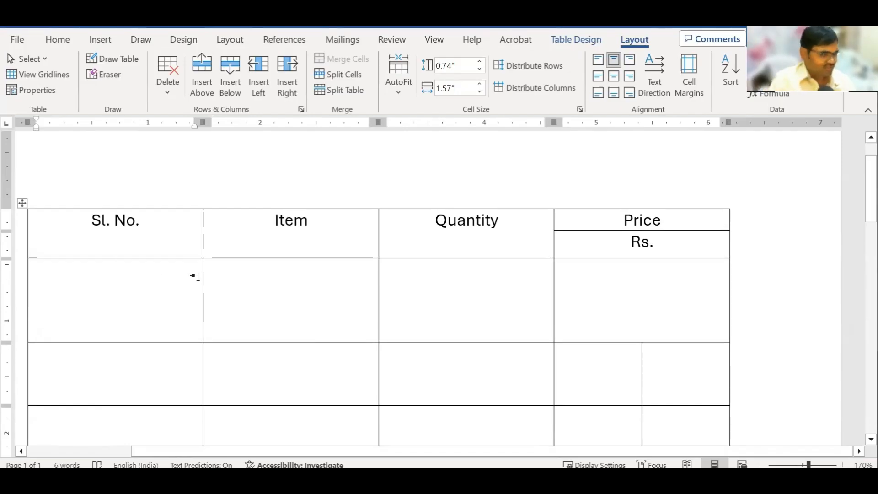
type("ksacvlsa C sa{cac")
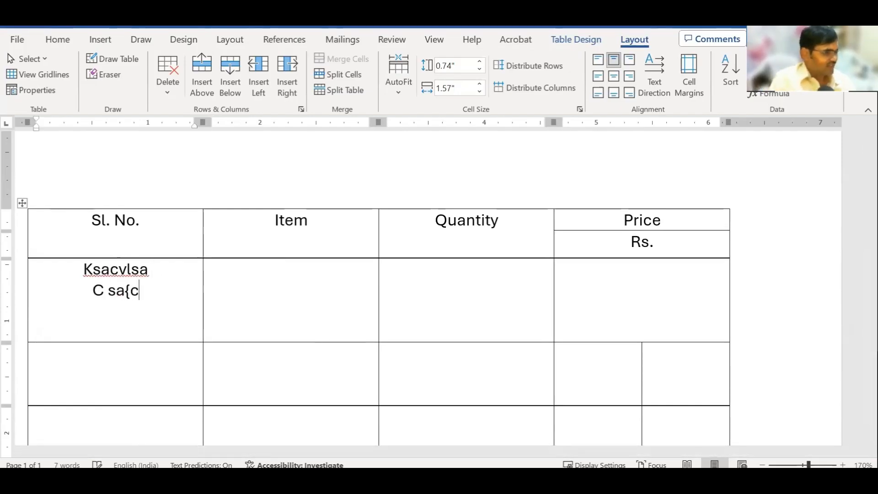
key("Down")
key("Up")
key("Right")
type("Sadcsacmn a")
key("Right")
key("Right")
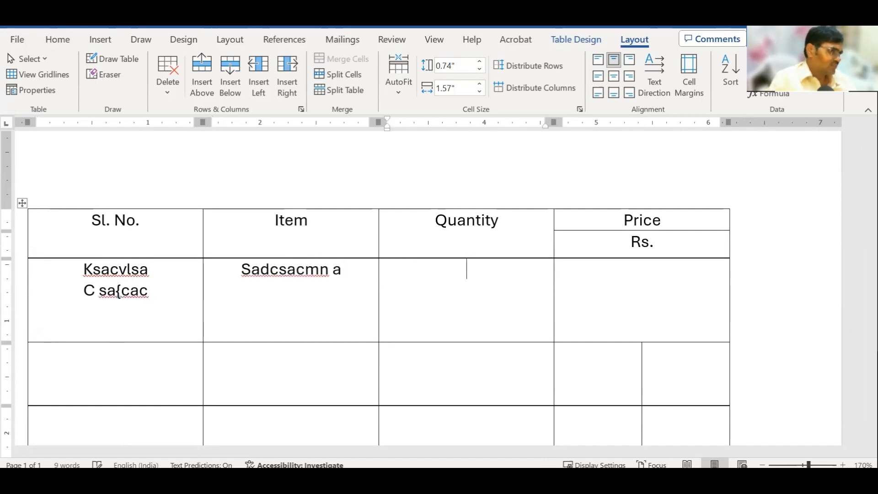
type("analc na")
key("Right")
type("slc mnsacsamc")
Add several blank lines beneath the sample text in the Sl. No. column
left_click(179, 295)
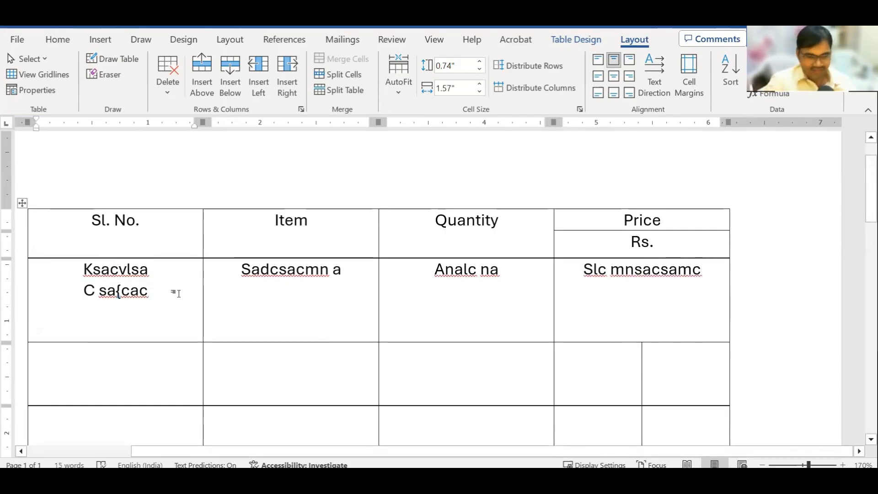
key("Return")
key("Return")
key("Return")
key("Return")
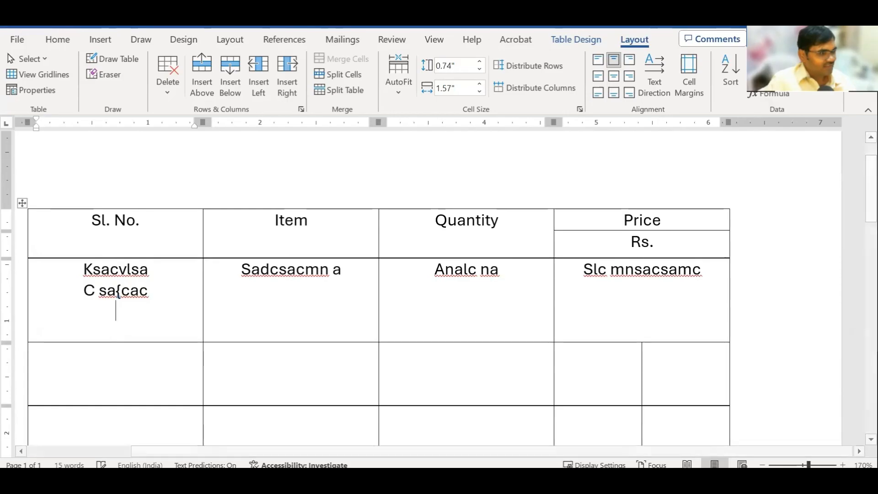
key("Return")
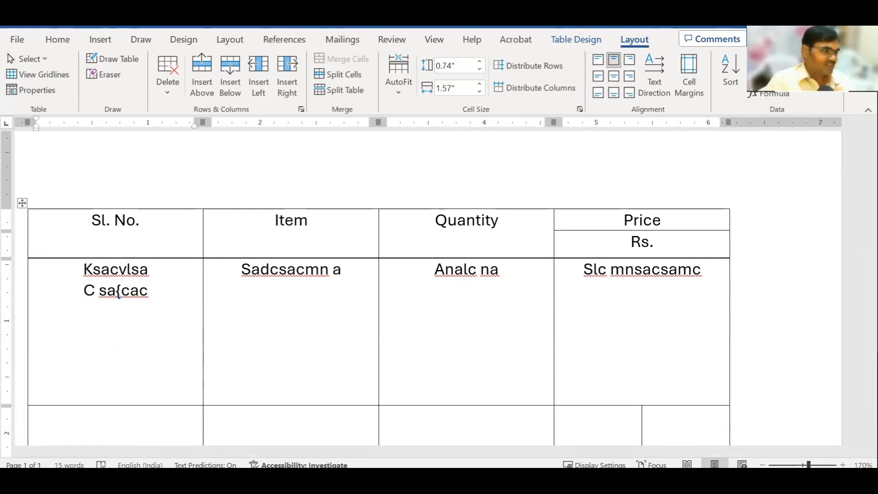
Try to reduce the filled row's height by moving its lower border up
left_click(124, 265)
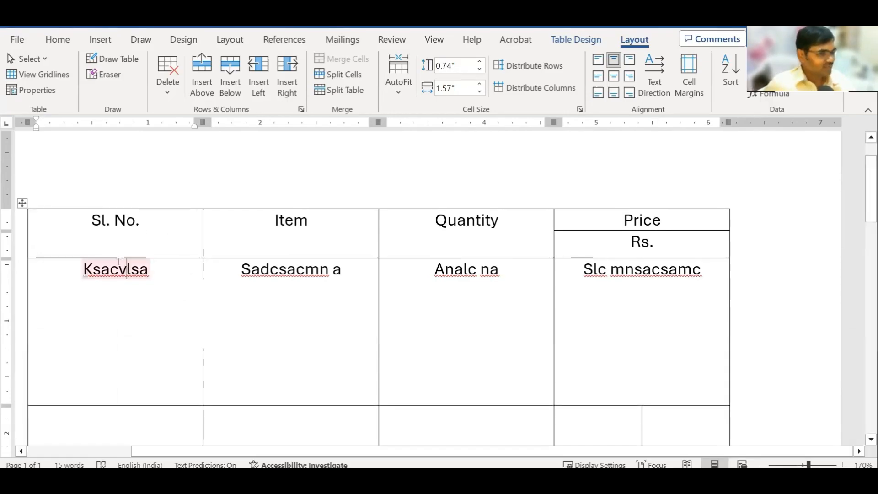
left_click_drag(304, 406, 323, 322)
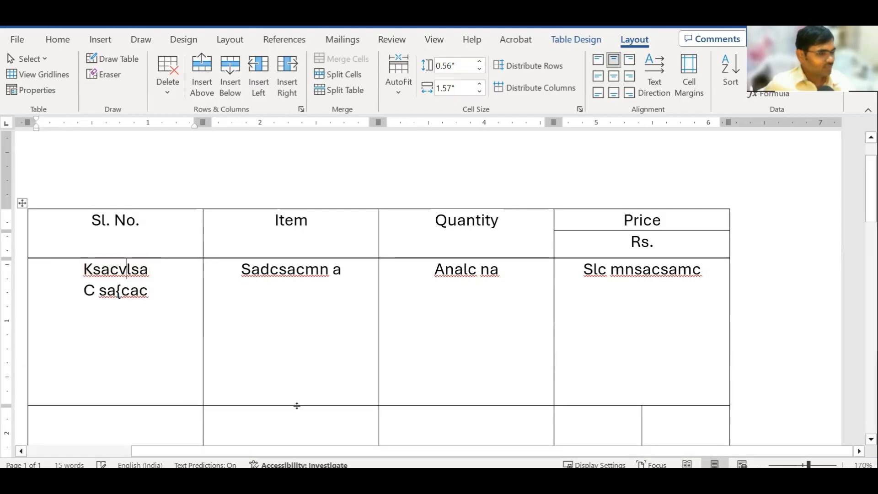
left_click_drag(307, 373, 306, 356)
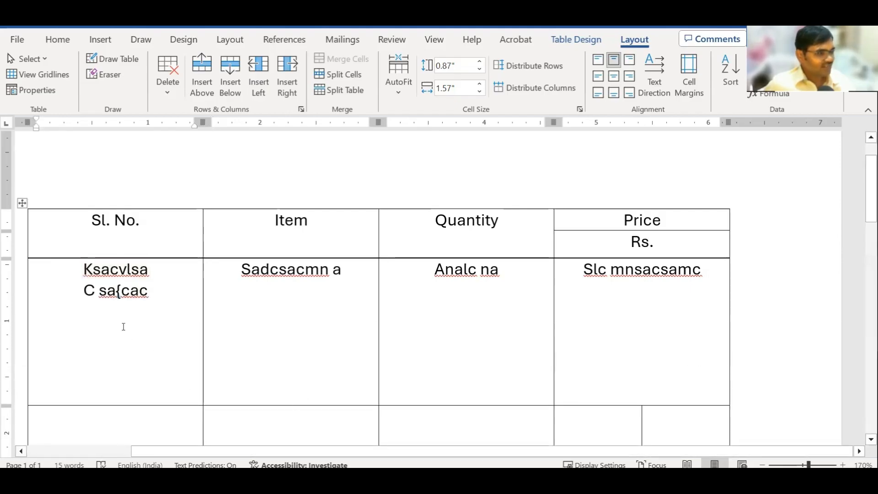
Delete the blank lines beneath the sample text in the Sl. No. column and reduce the row height to 0.31"
left_click(117, 380)
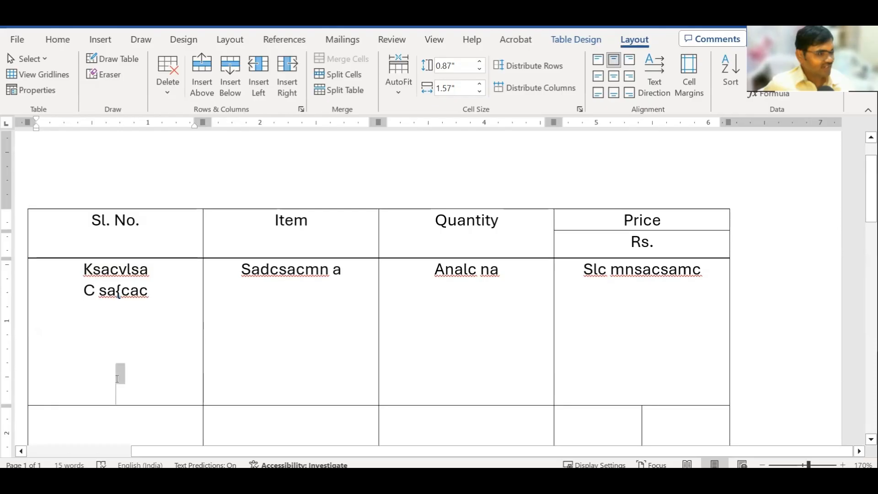
left_click_drag(109, 361, 109, 328)
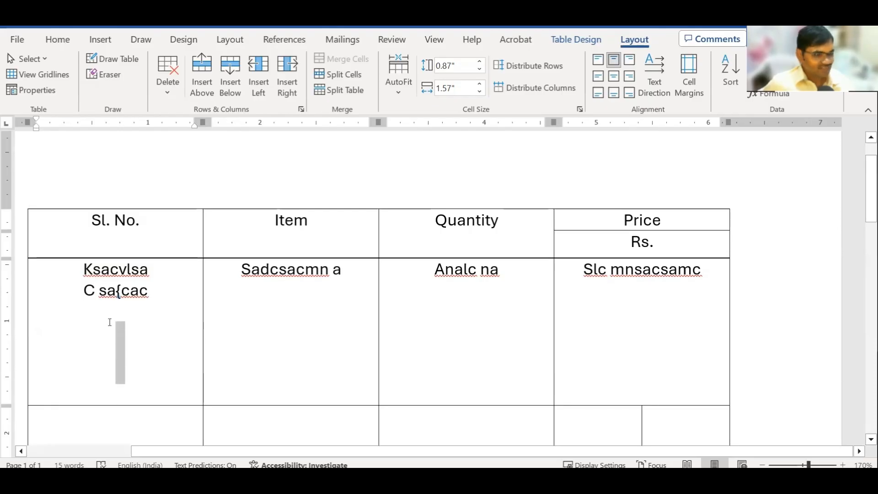
key("BackSpace")
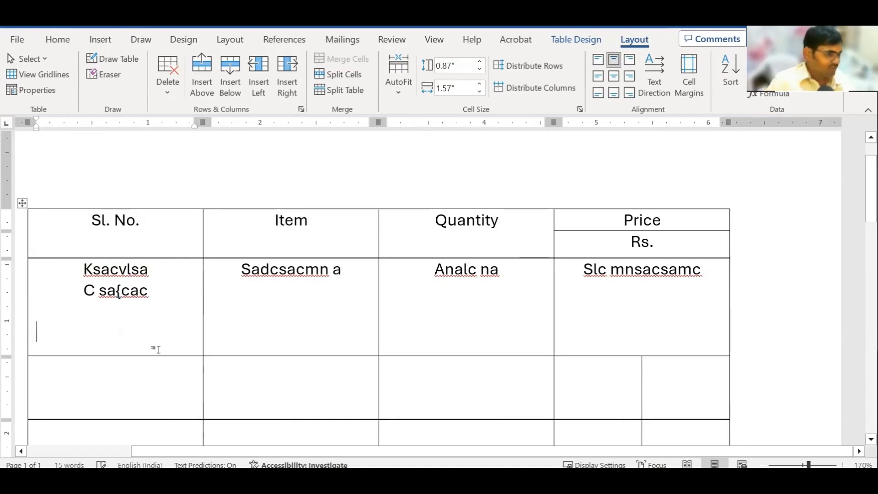
key("BackSpace")
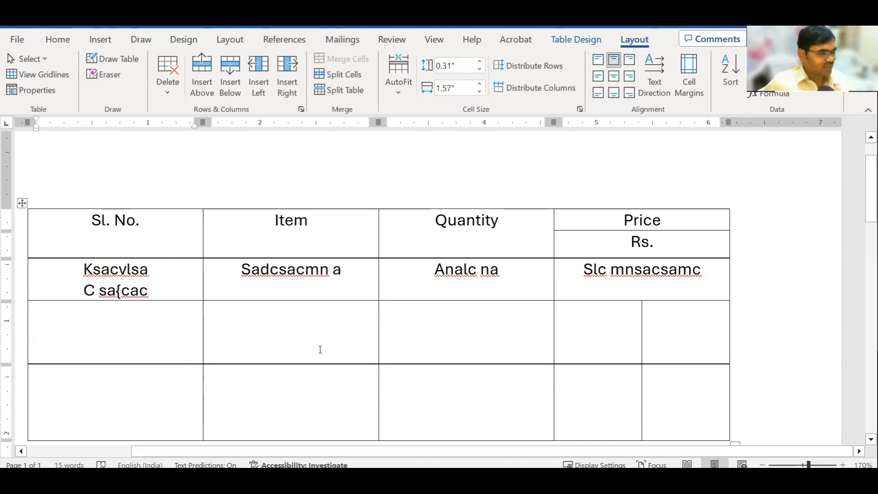
left_click(261, 282)
left_click(448, 287)
left_click(526, 277)
key("shift+Tab")
key("shift+Tab")
key("shift+Tab")
Add blank lines after "Sadcsacmn a" in the Item column
left_click(354, 271)
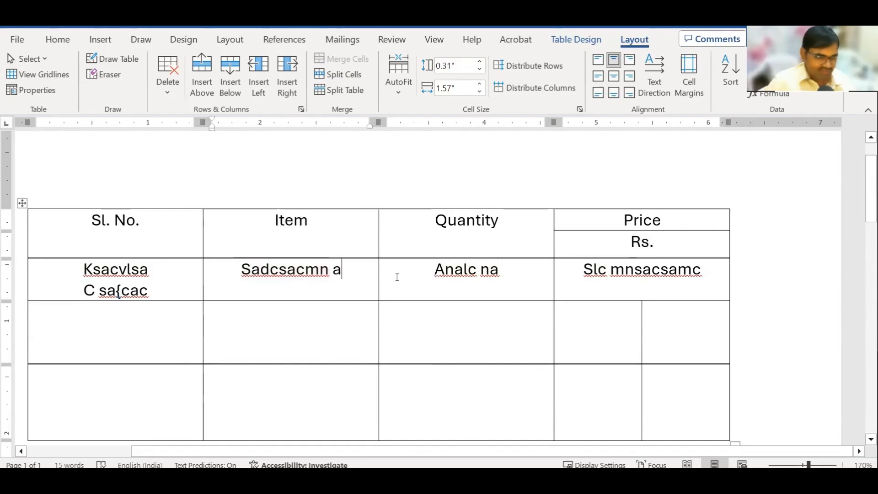
key("Return")
key("Return")
key("Return")
key("Return")
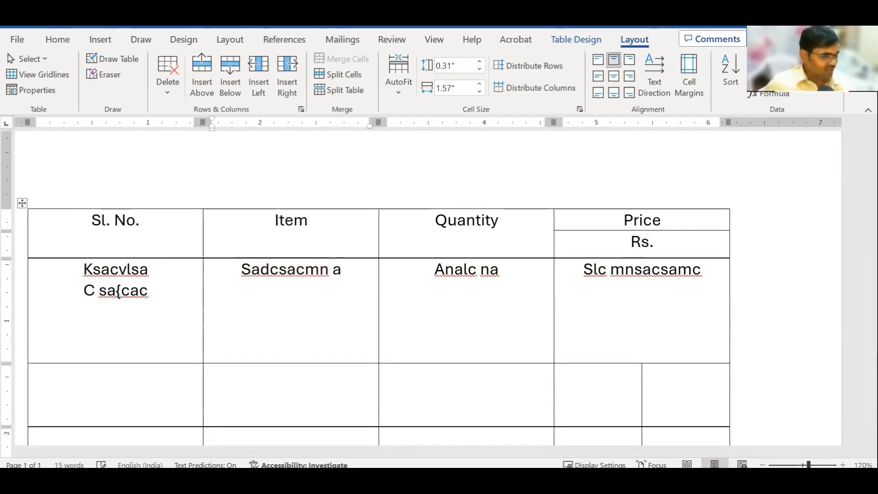
Move back and forth through the filled row's cells to check which one contains the extra blank lines
right_click(453, 273)
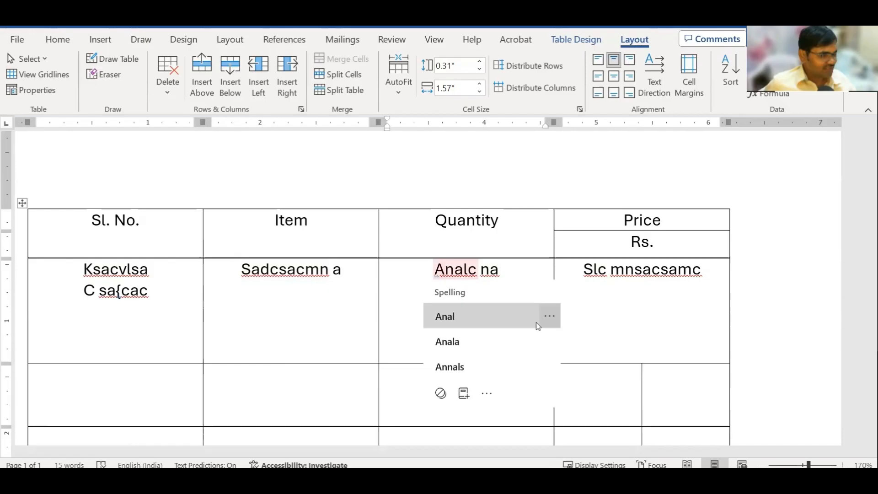
left_click(114, 287)
key("Tab")
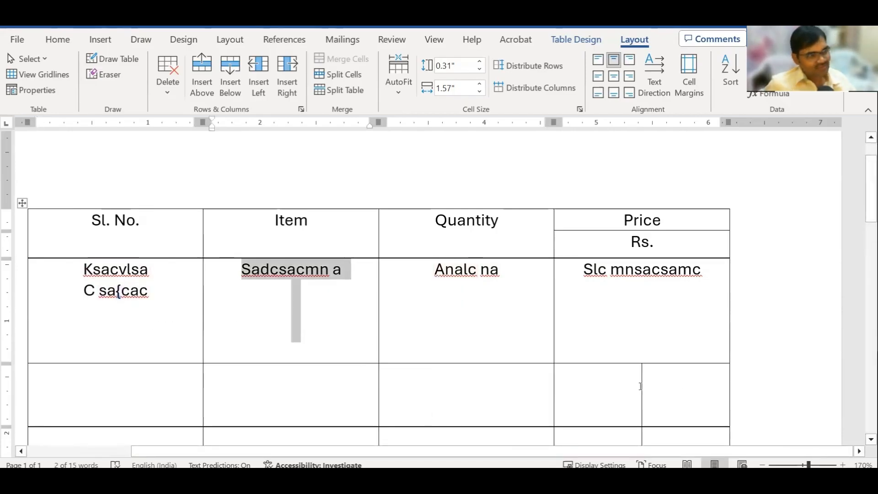
key("Tab")
key("Tab")
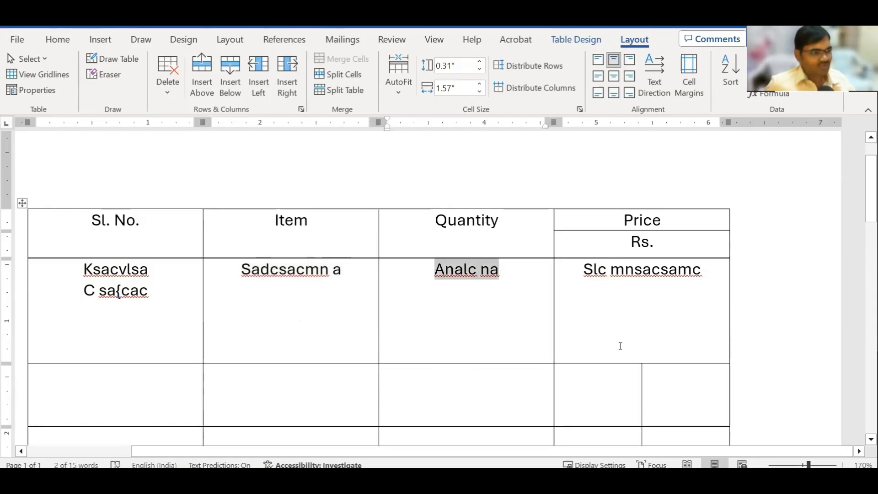
key("shift+Tab")
key("Tab")
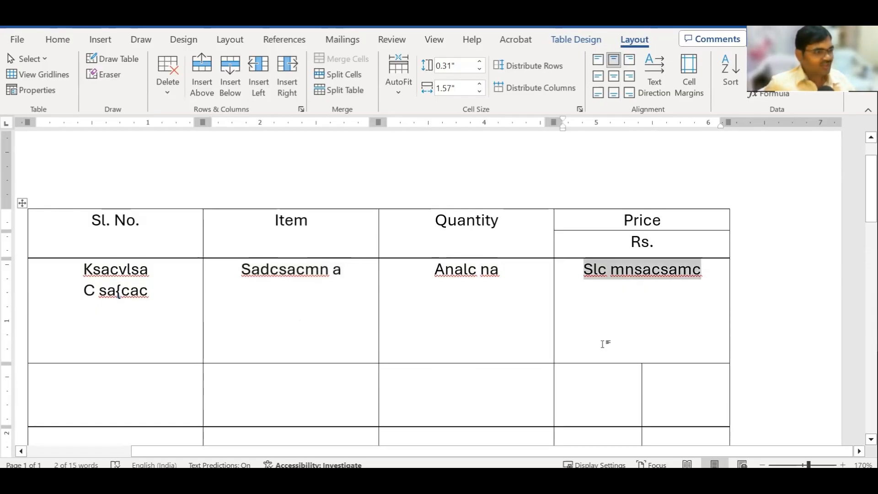
key("shift+Tab")
key("shift+Tab")
key("shift+Tab")
key("Tab")
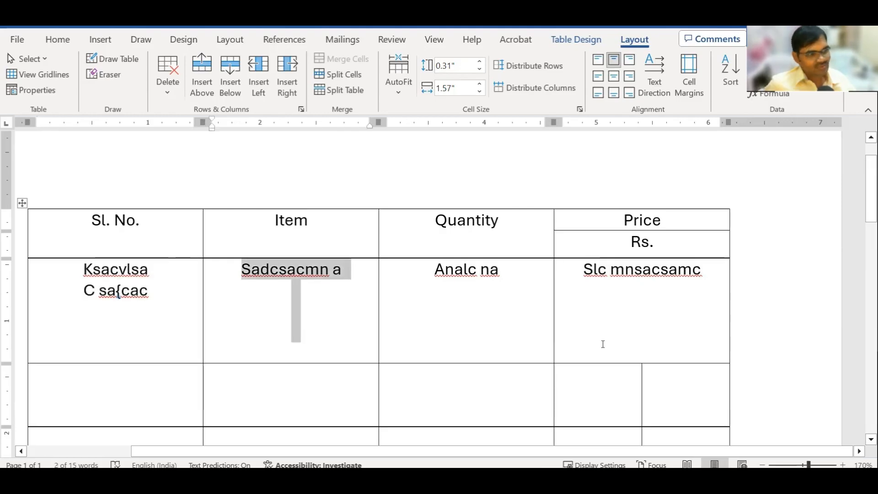
Delete the blank lines beneath "Sadcsacmn a" in the Item column
left_click(331, 352)
key("BackSpace")
key("BackSpace")
key("BackSpace")
key("BackSpace")
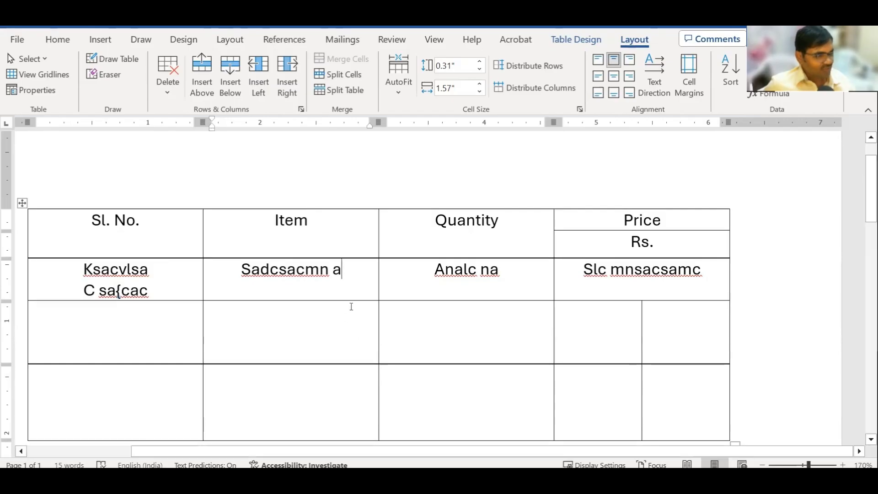
mouse_move(353, 300)
left_mouse_down()
mouse_move(351, 314)
mouse_move(355, 300)
left_mouse_up()
left_click(326, 344)
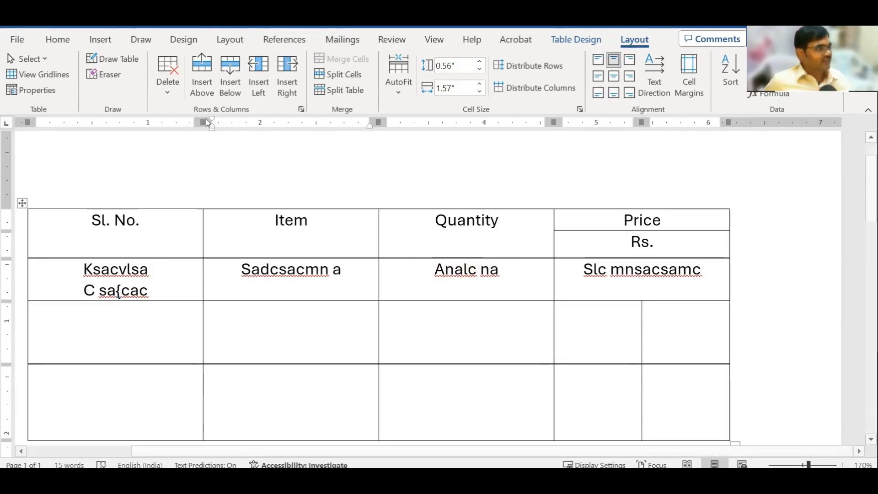
Open the full gallery of new-document templates and browse the available designs
left_click(19, 45)
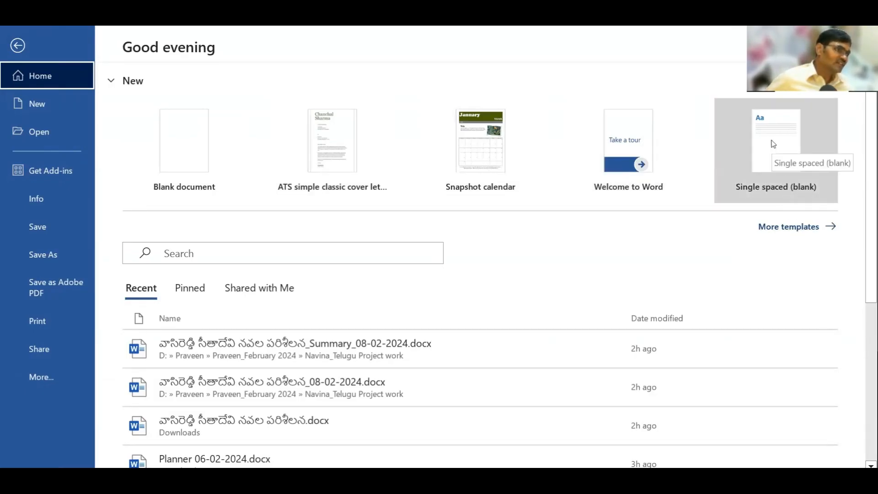
left_click(788, 237)
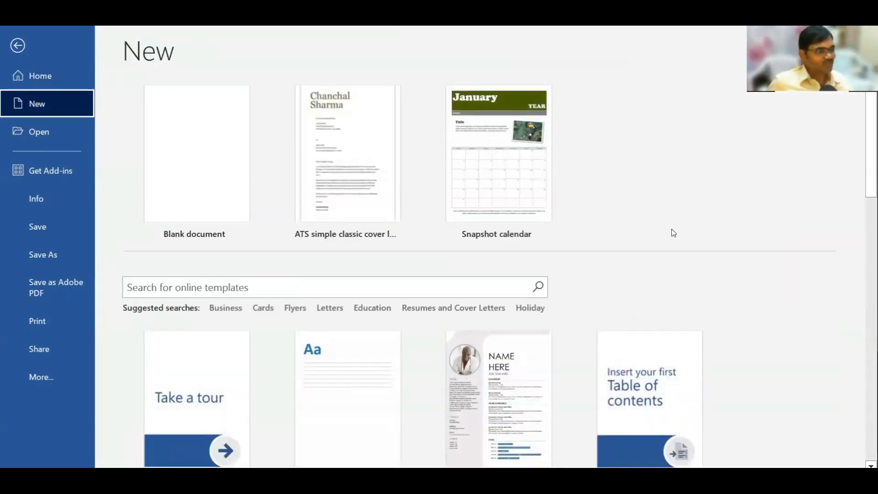
scroll(407, 247, "down", 2)
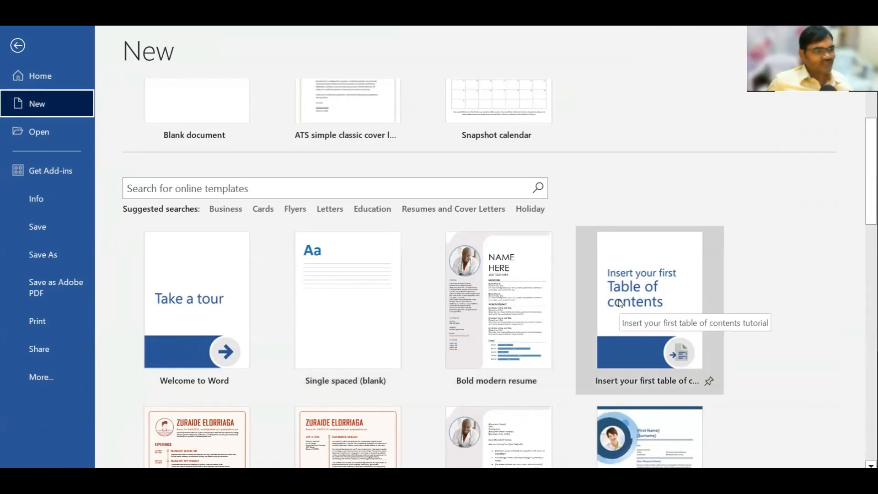
Create a document from the "Insert your first table of contents" tutorial template and zoom out to show the full page width
left_click(640, 295)
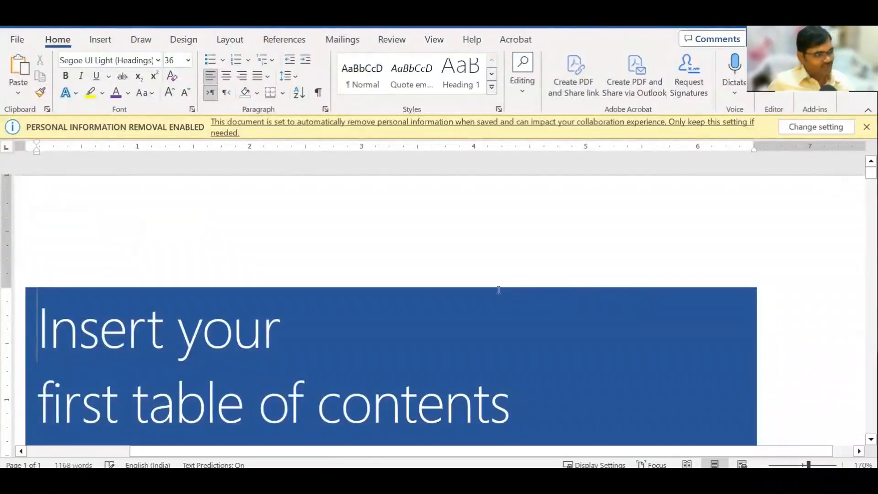
scroll(476, 319, "down", 8, "ctrl")
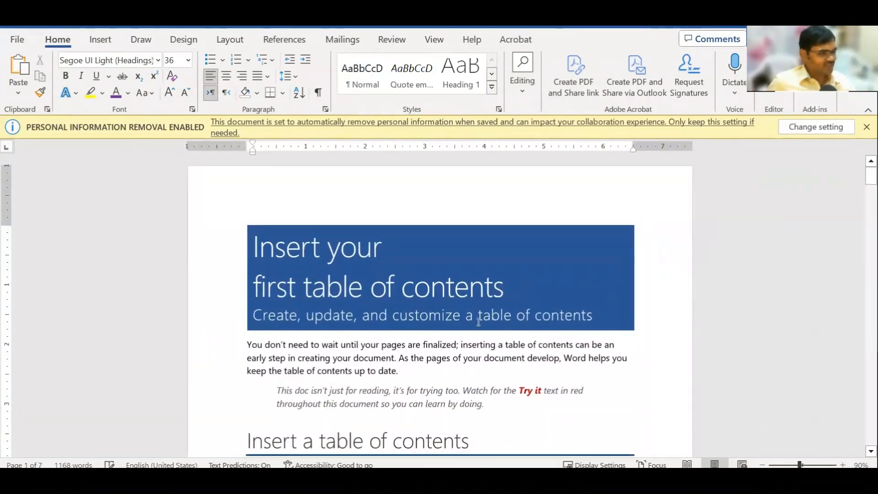
Look through all sections of the table of contents tutorial and return to its title and introduction
scroll(317, 269, "down", 2)
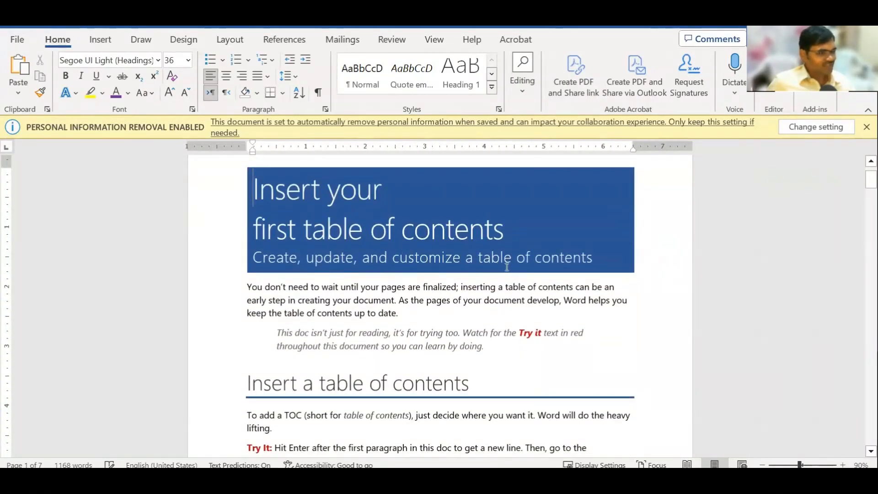
scroll(555, 274, "down", 3)
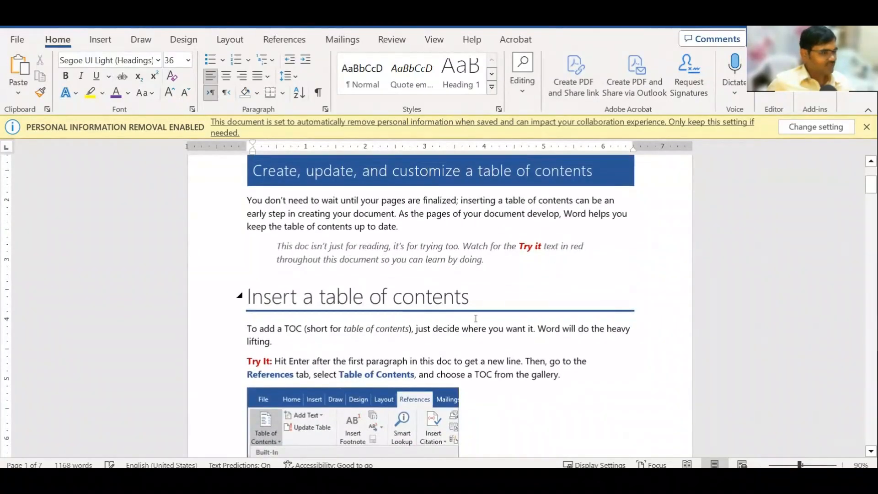
scroll(475, 319, "down", 4)
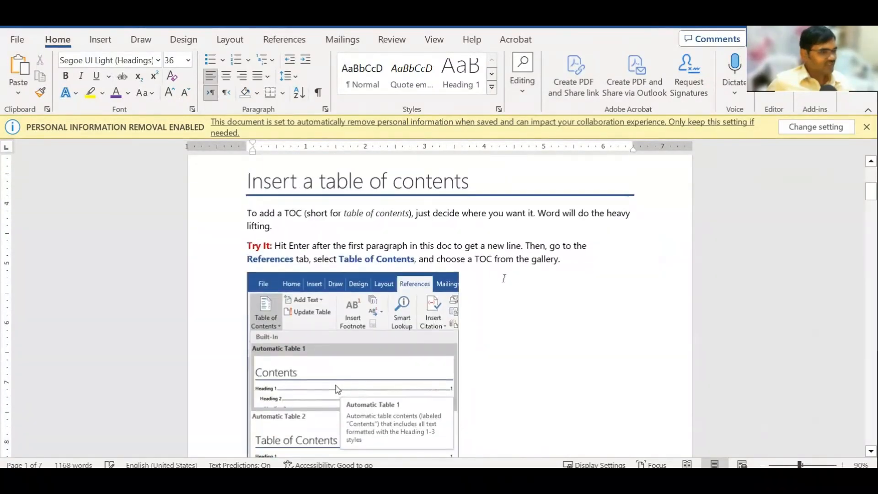
scroll(511, 275, "down", 5)
scroll(511, 275, "up", 4)
scroll(511, 275, "up", 2)
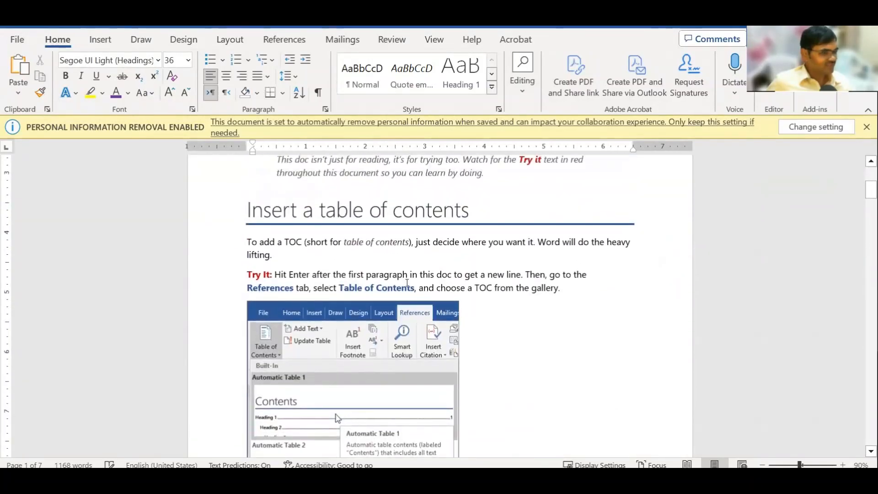
scroll(530, 293, "down", 10)
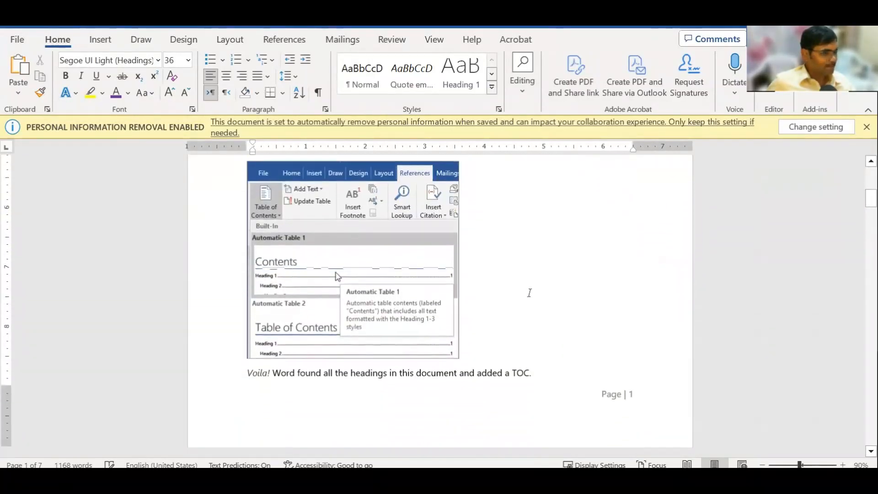
scroll(530, 294, "down", 3)
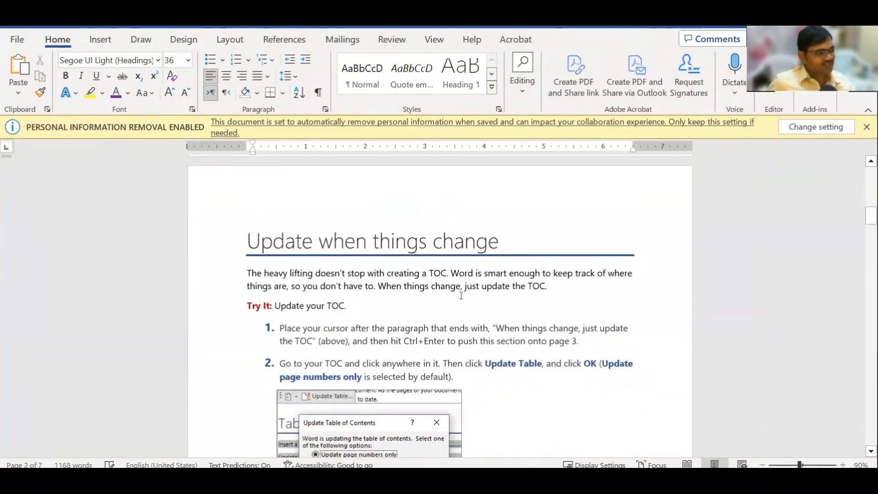
scroll(461, 295, "down", 9)
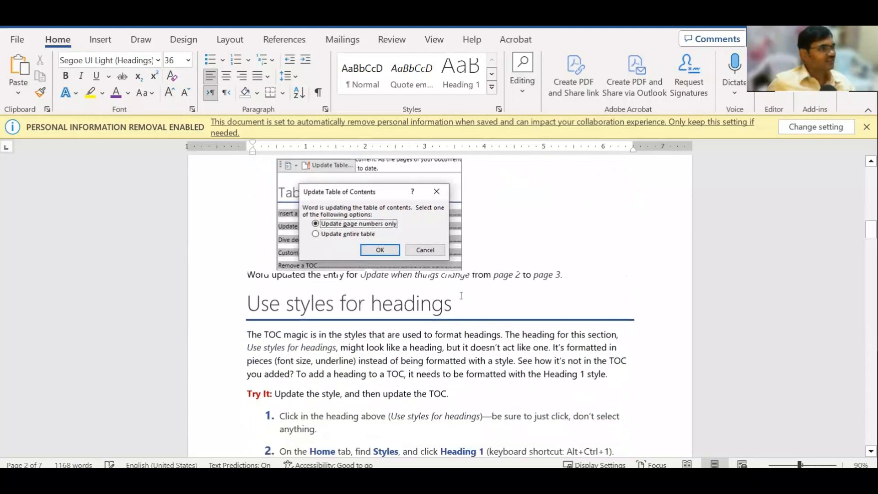
scroll(461, 295, "down", 20)
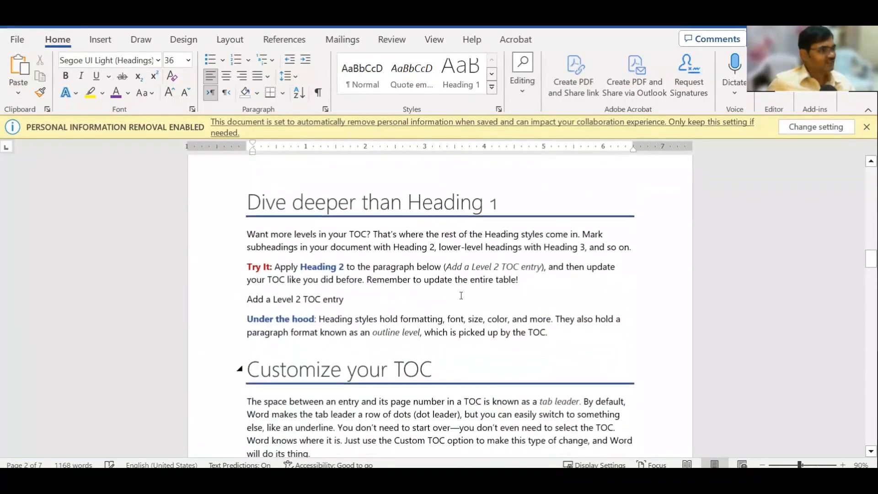
scroll(462, 295, "down", 14)
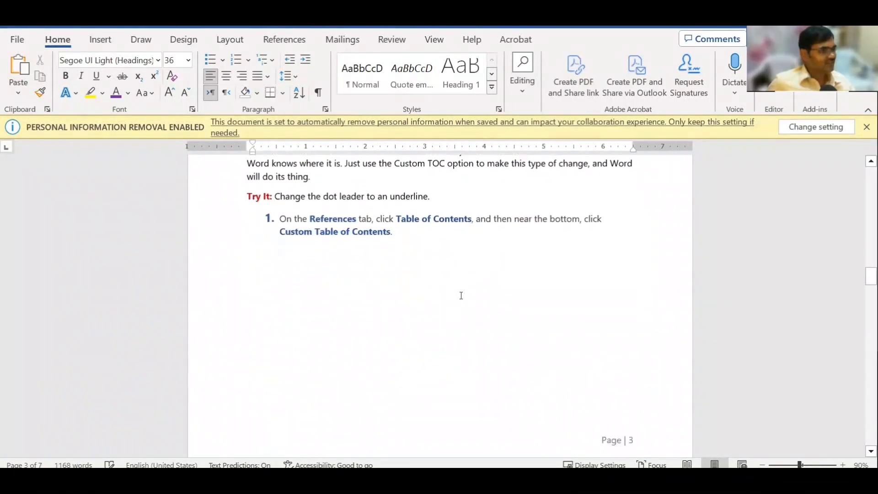
scroll(461, 295, "down", 17)
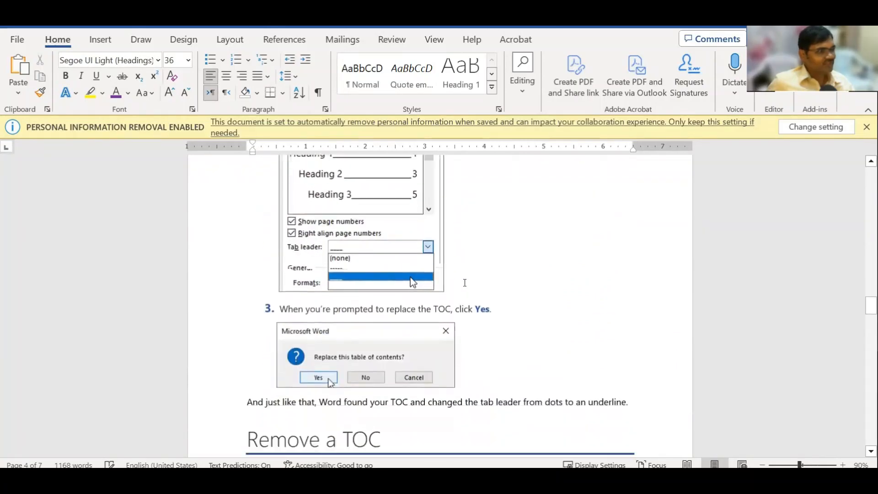
scroll(464, 282, "down", 20)
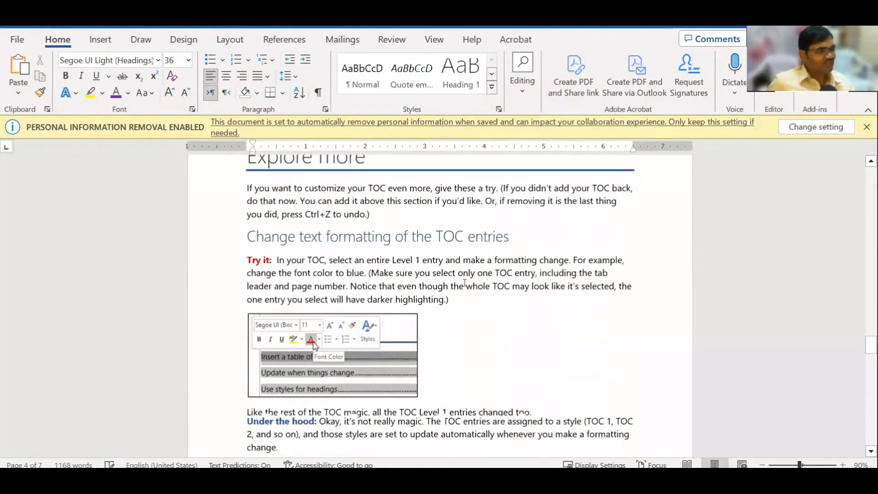
scroll(465, 282, "down", 20)
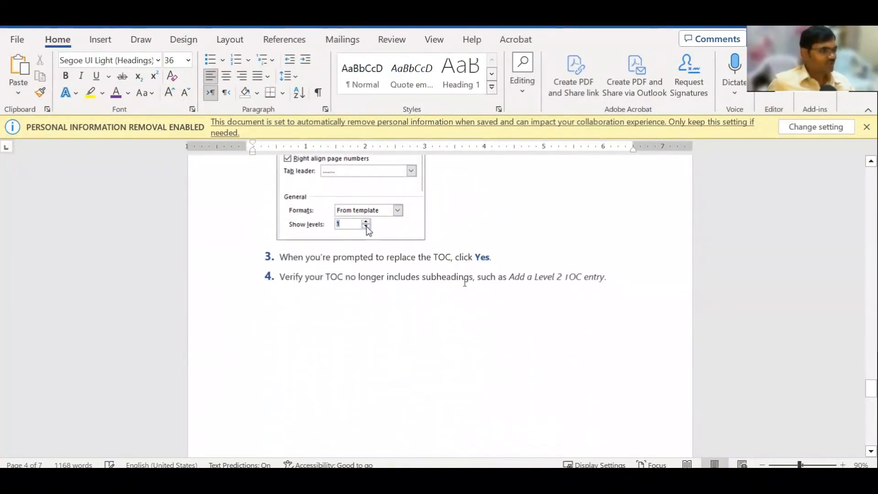
scroll(465, 282, "down", 10)
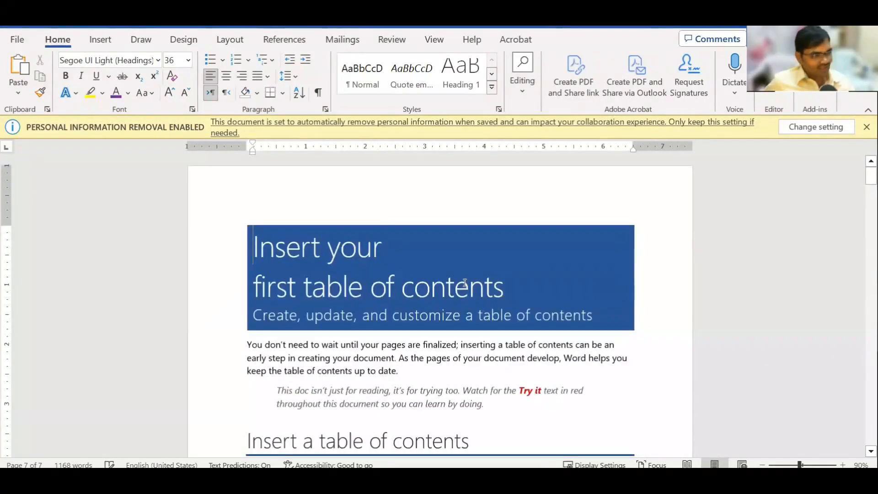
scroll(503, 307, "up", 4)
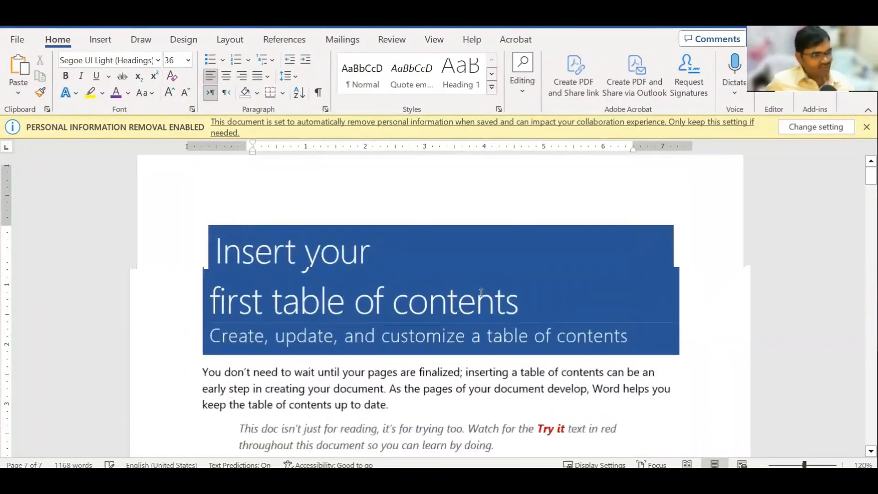
scroll(503, 307, "down", 2)
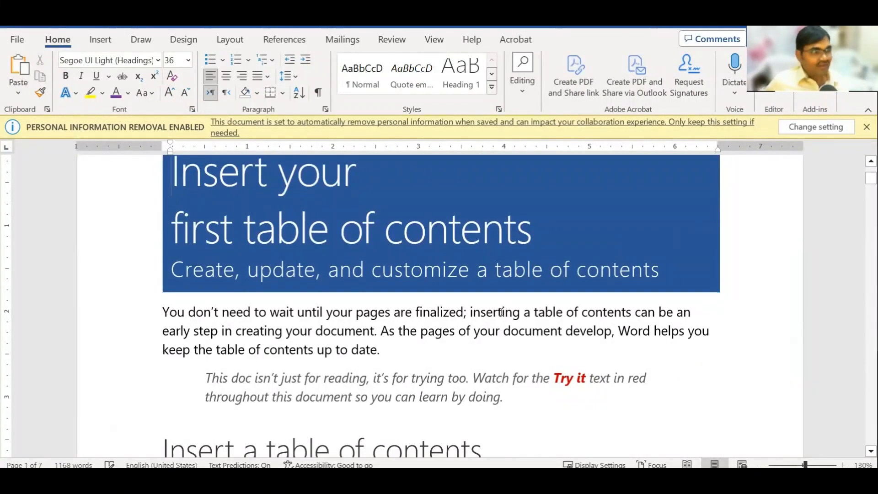
left_click(376, 314)
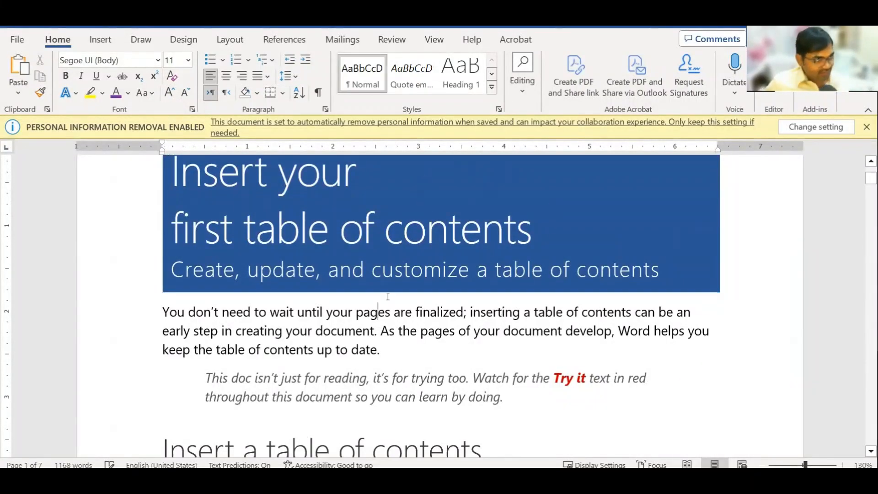
scroll(387, 281, "up", 1)
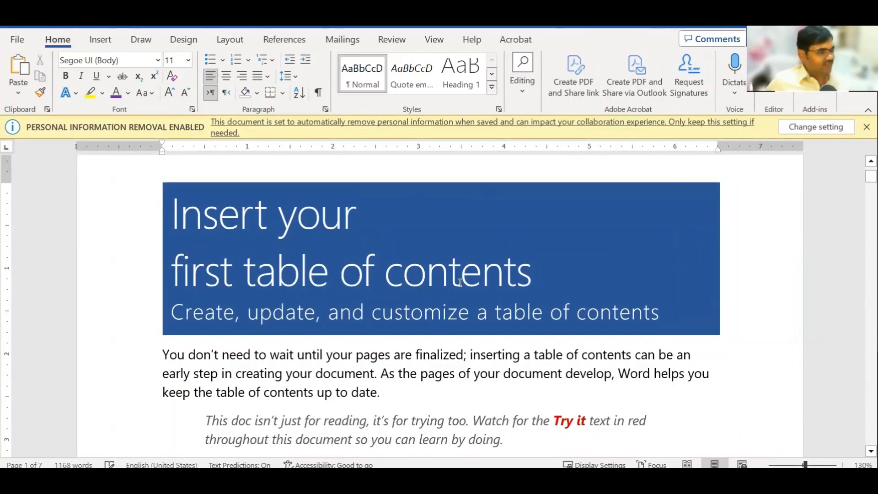
Start saving a copy on Local Disk (D:) and browse to the "Microsoft Word & GoogleDocs_Training Program_February 2024" folder
left_click(16, 40)
left_click(43, 255)
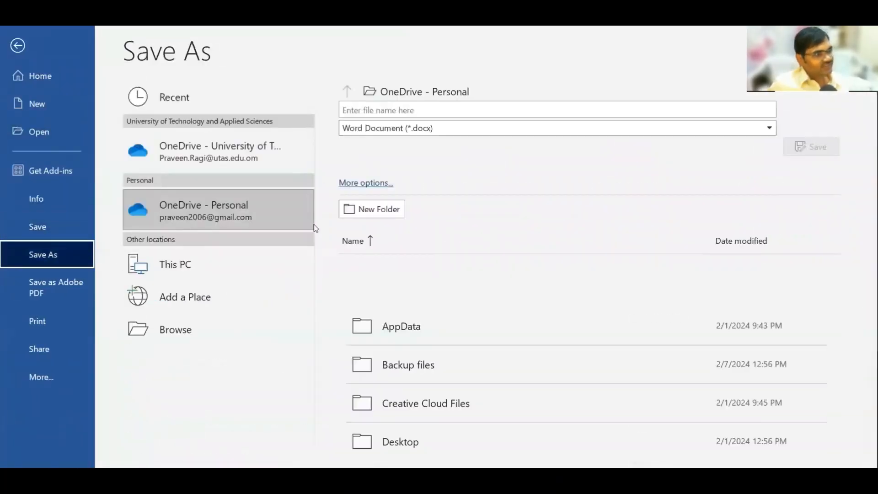
double_click(200, 265)
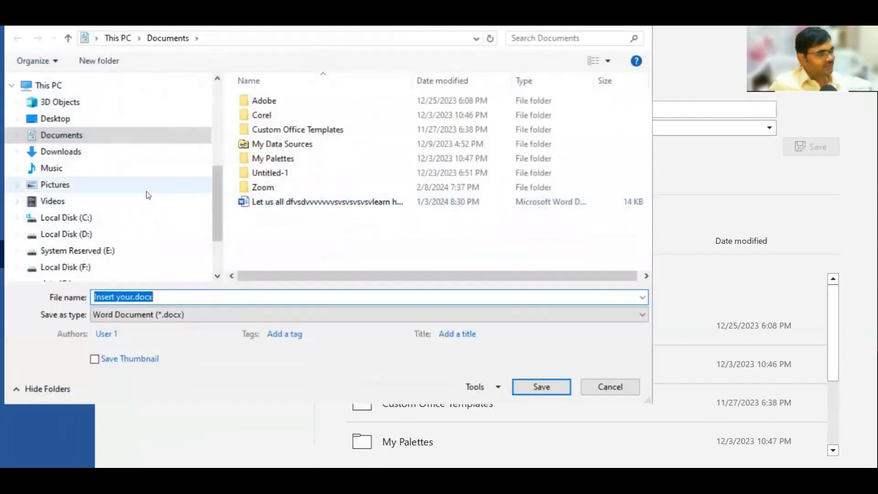
scroll(143, 194, "down", 2)
left_click(85, 179)
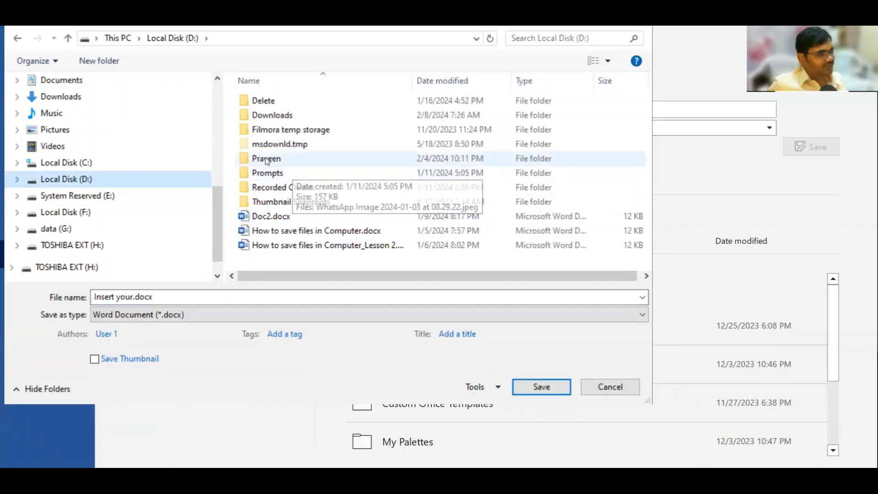
double_click(316, 159)
left_click(315, 147)
double_click(315, 147)
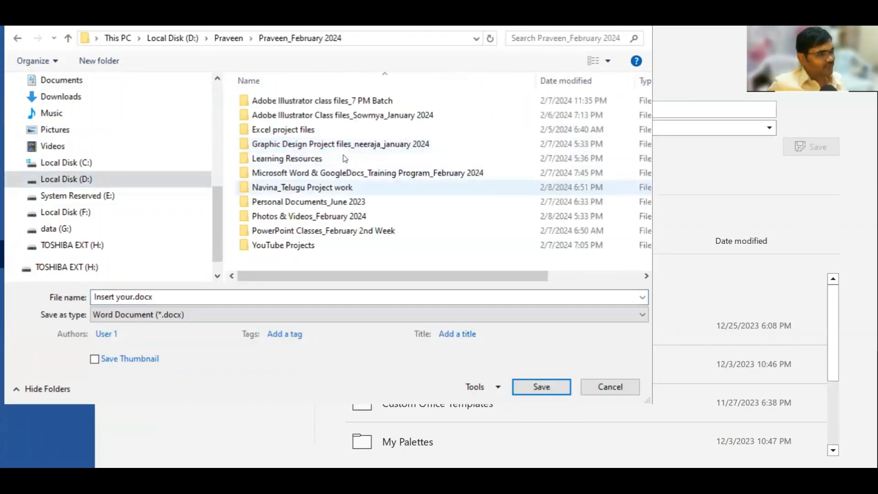
left_click(325, 172)
double_click(326, 172)
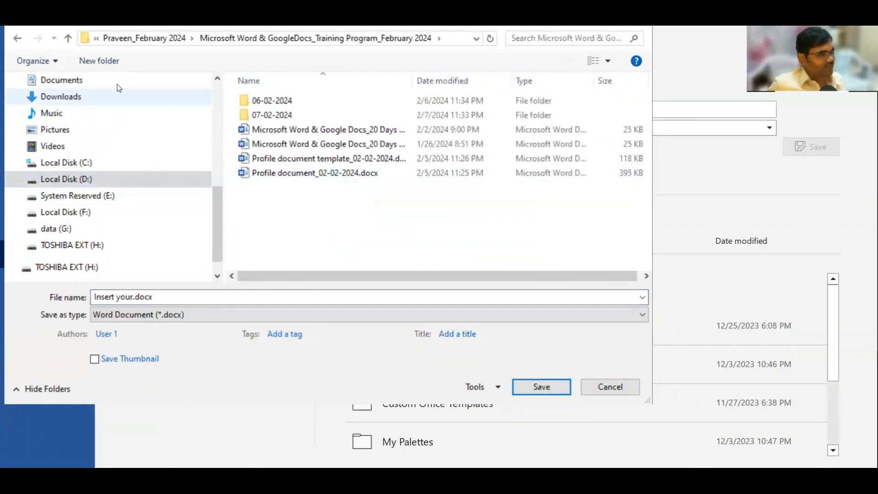
Create a folder named "08-02-2024" in the training program folder and open it
type("08-02-2024")
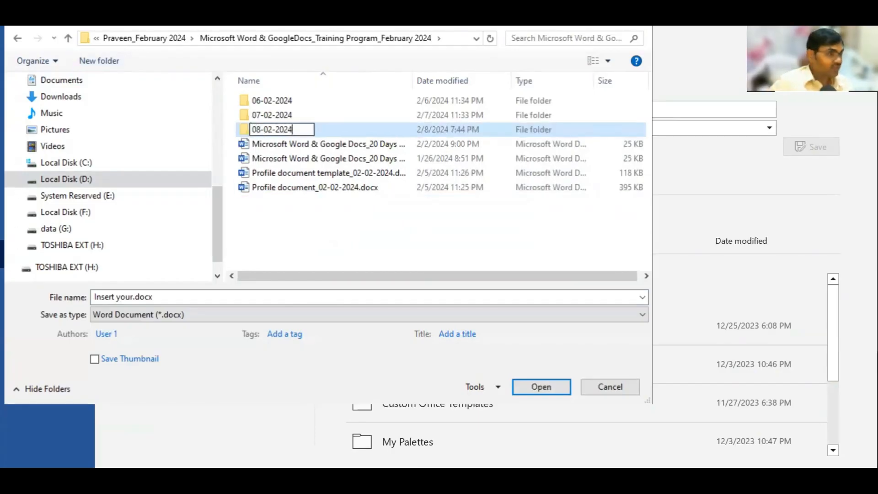
key("Return")
key("Return")
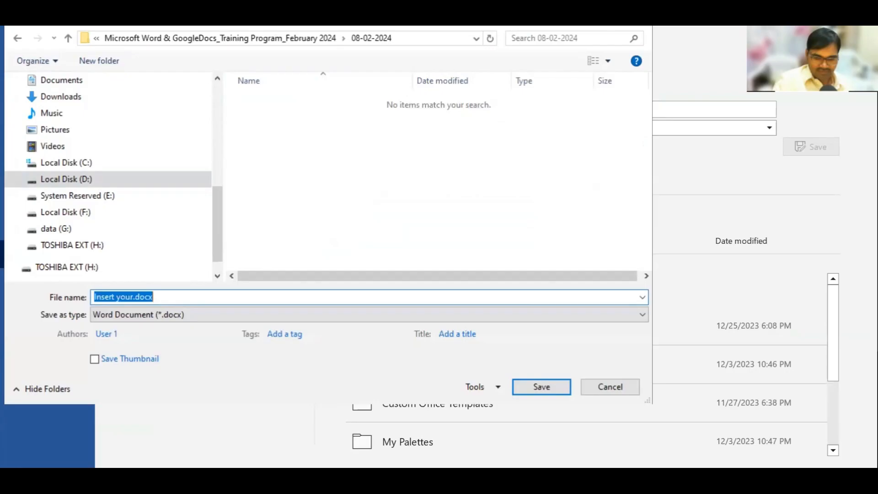
Save the tutorial as a Word document named "Table of contents" in the 08-02-2024 folder
type("Table of contenrts")
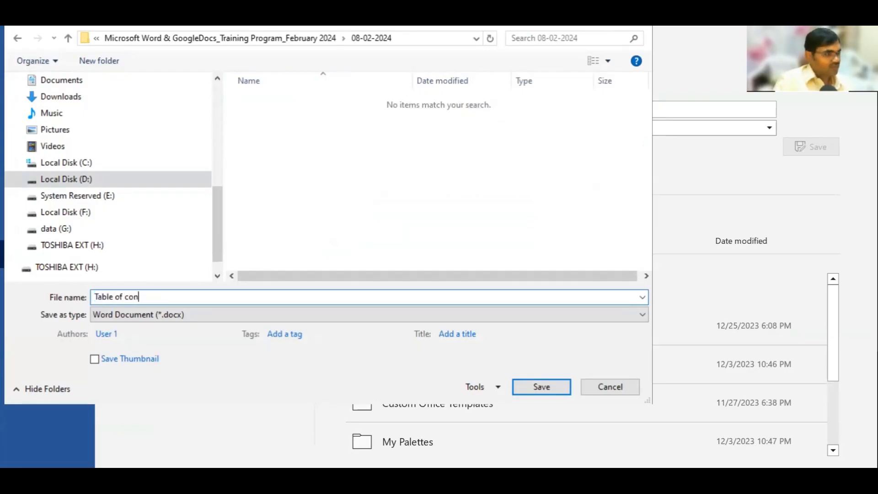
key("BackSpace")
key("BackSpace")
key("BackSpace")
type("ts")
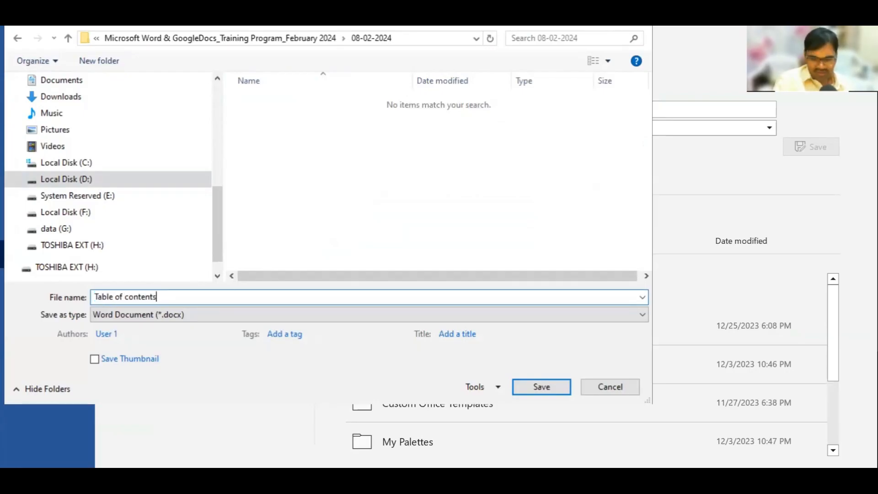
key("Return")
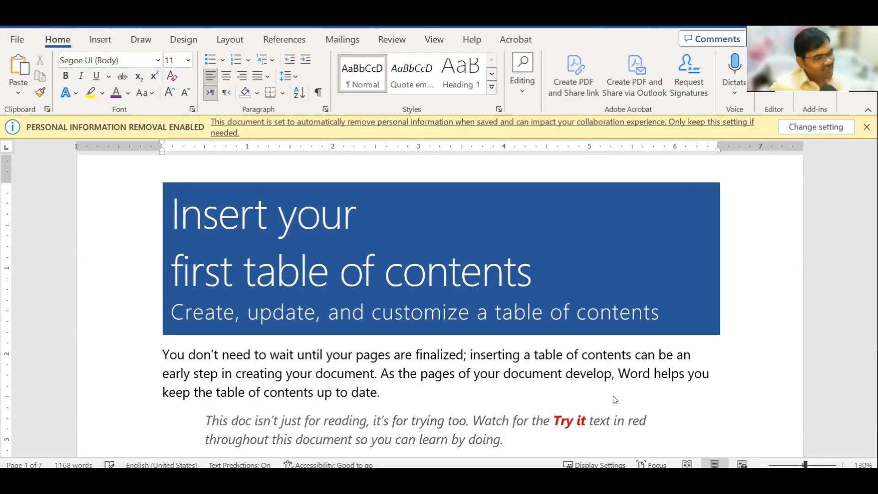
Read the tutorial's introduction and the "Try It" instructions in the "Insert a table of contents" section
scroll(360, 284, "down", 1)
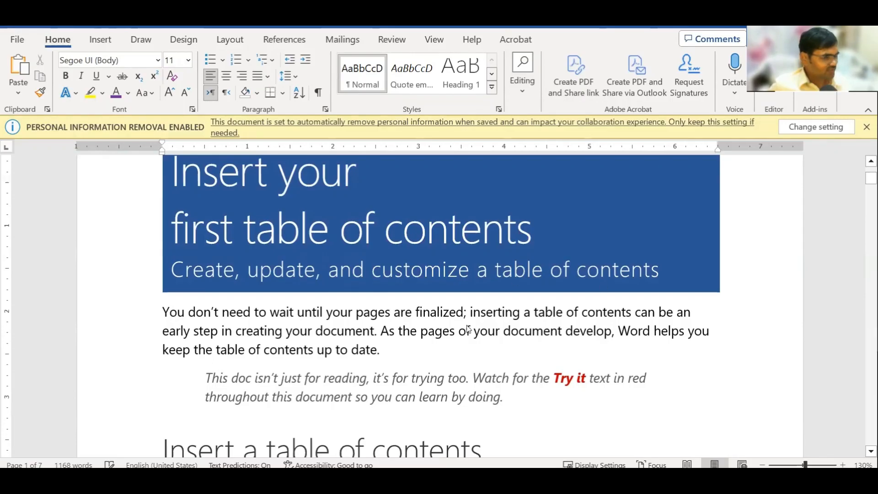
scroll(470, 330, "down", 1)
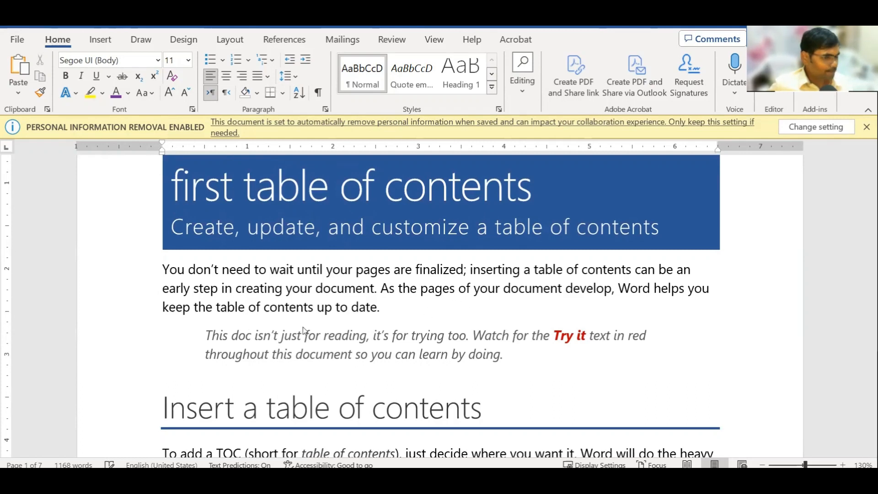
scroll(346, 334, "down", 1)
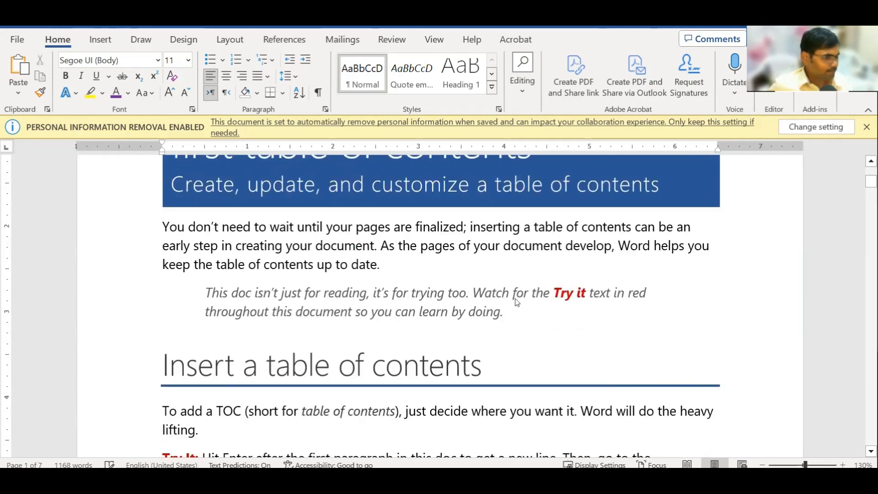
scroll(516, 303, "down", 3)
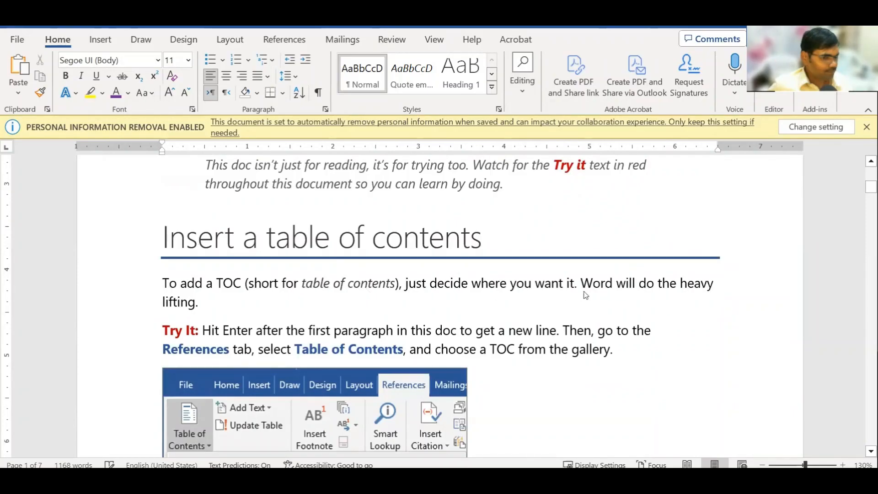
scroll(280, 323, "down", 1)
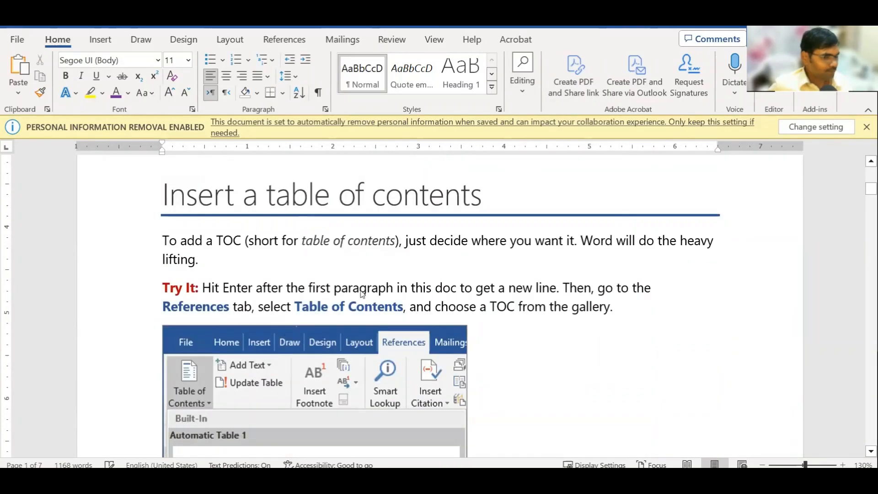
scroll(524, 317, "down", 1)
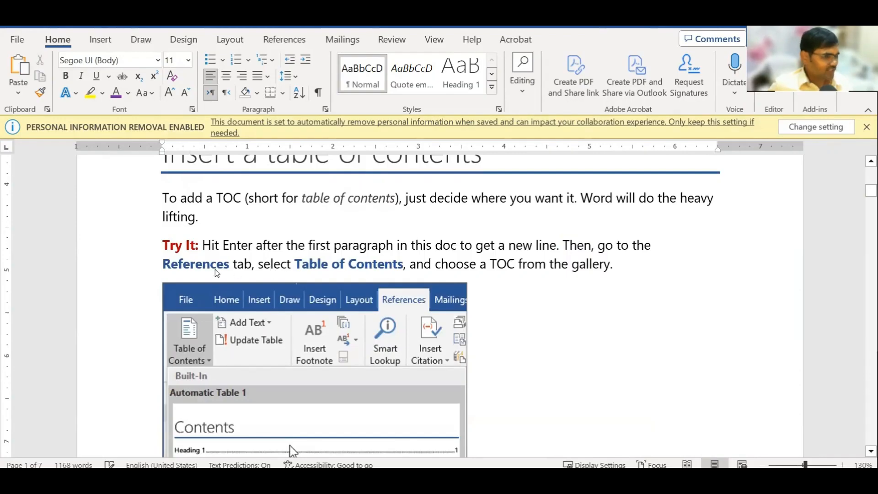
Read the "Insert a table of contents" section, its gallery picture, and the start of "Update when things change"
left_click_drag(216, 264, 209, 264)
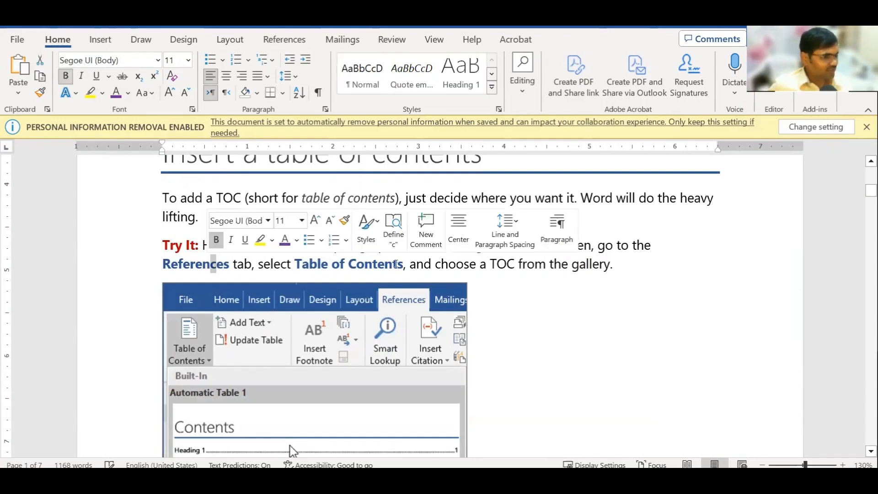
scroll(383, 264, "up", 3)
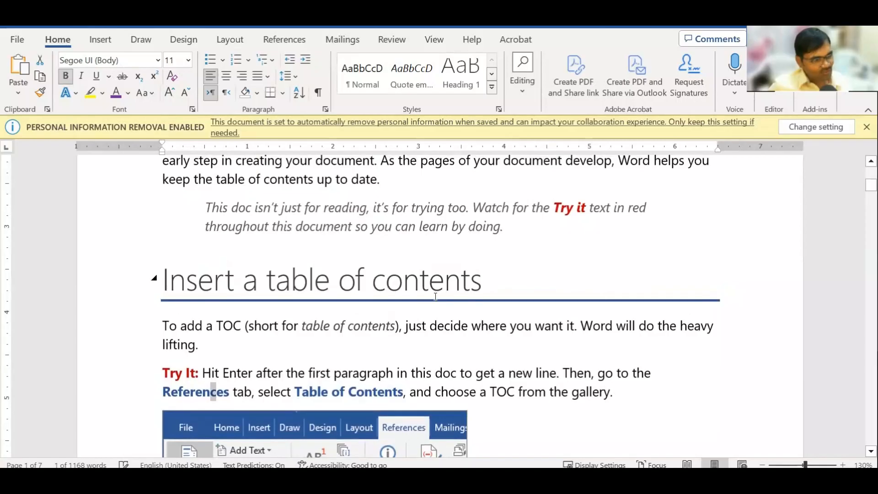
left_click(380, 324)
left_click(370, 226)
scroll(432, 286, "down", 2)
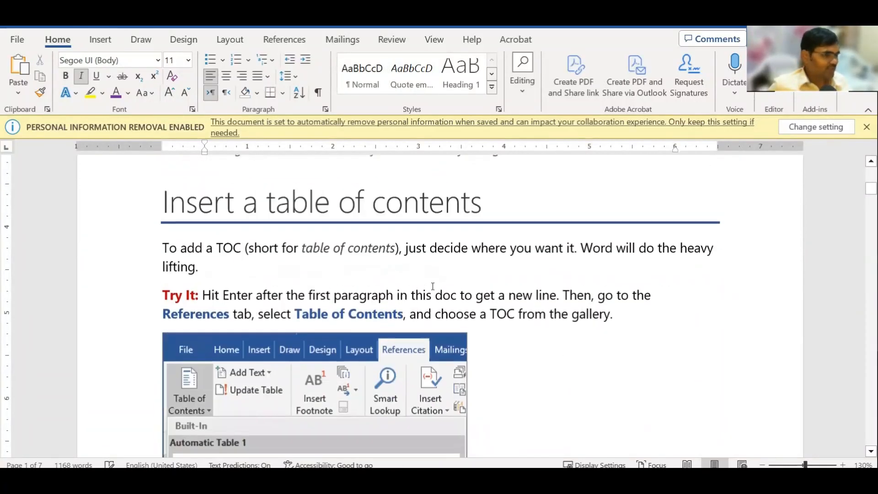
scroll(464, 288, "down", 3)
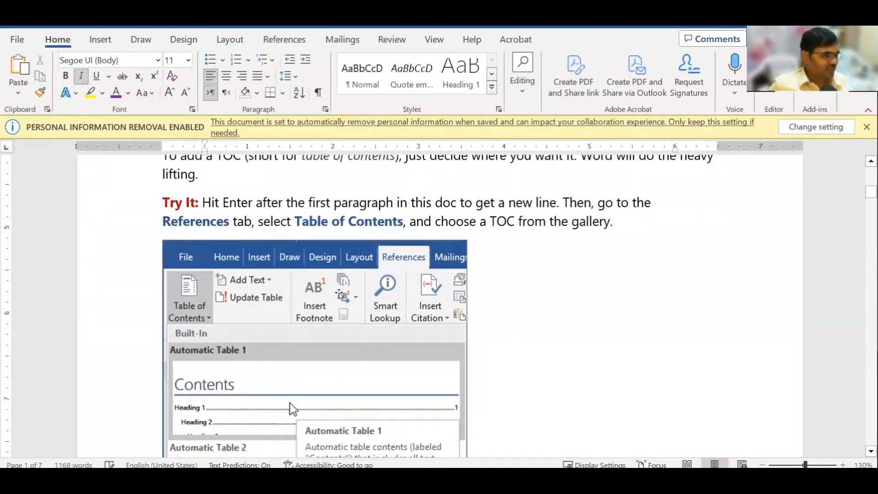
scroll(464, 288, "down", 2)
scroll(339, 295, "down", 3)
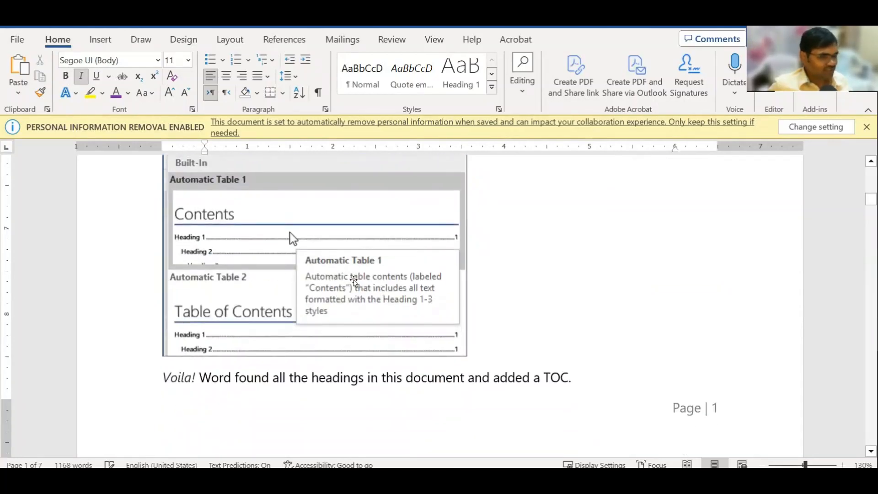
scroll(394, 293, "down", 6)
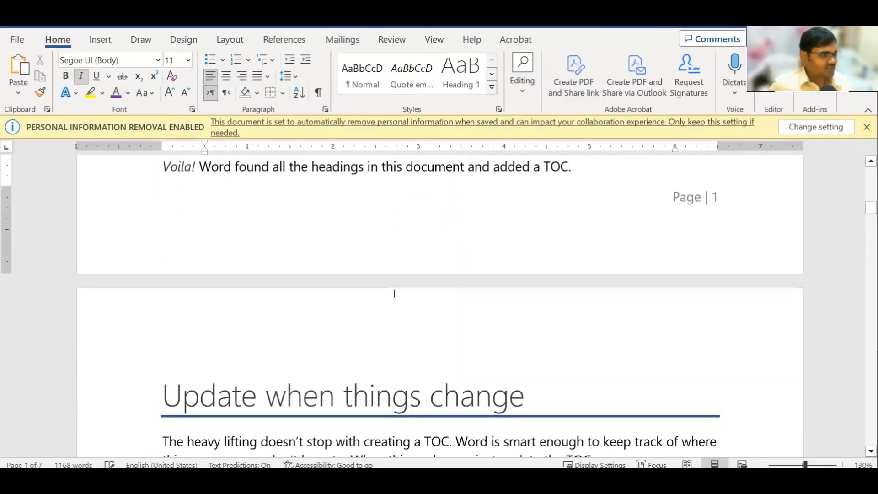
scroll(395, 293, "down", 3)
scroll(395, 294, "up", 15)
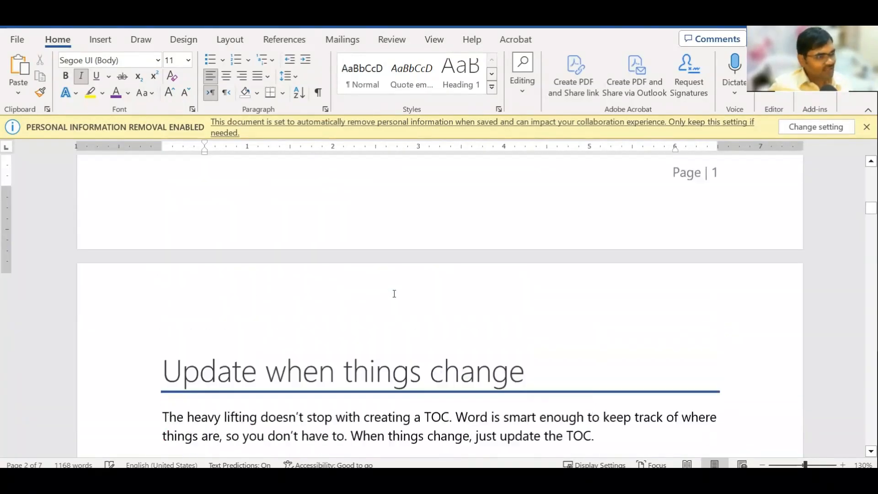
scroll(394, 295, "up", 2)
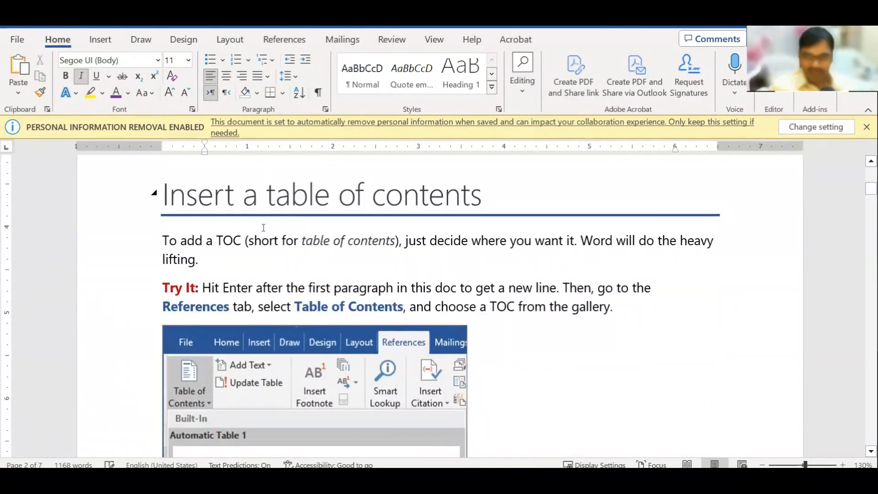
left_click(386, 287)
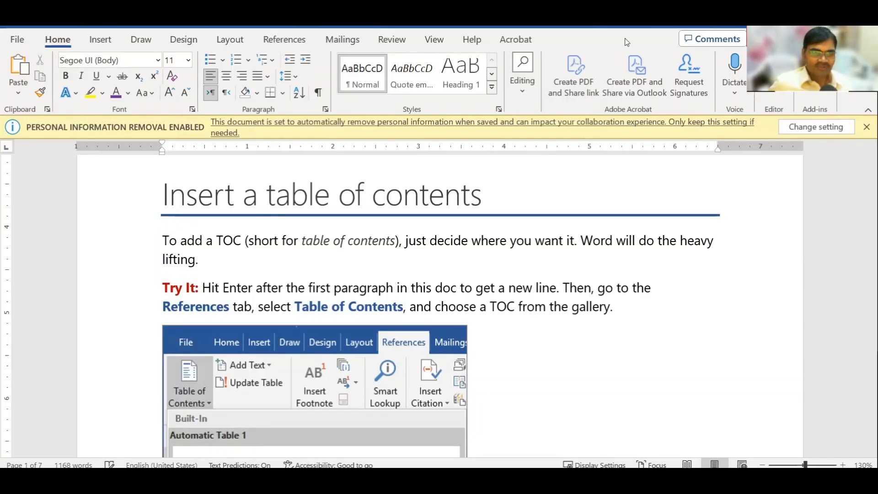
Switch to the Chrome browser and search Google for "table of contents"
left_click_drag(0, 144, 338, 27)
scroll(212, 372, "down", 3)
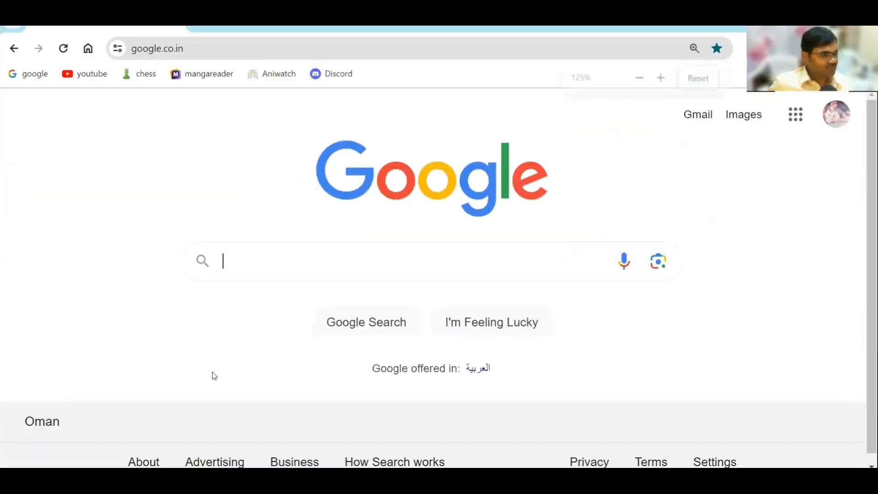
scroll(214, 370, "down", 1)
type("tabol")
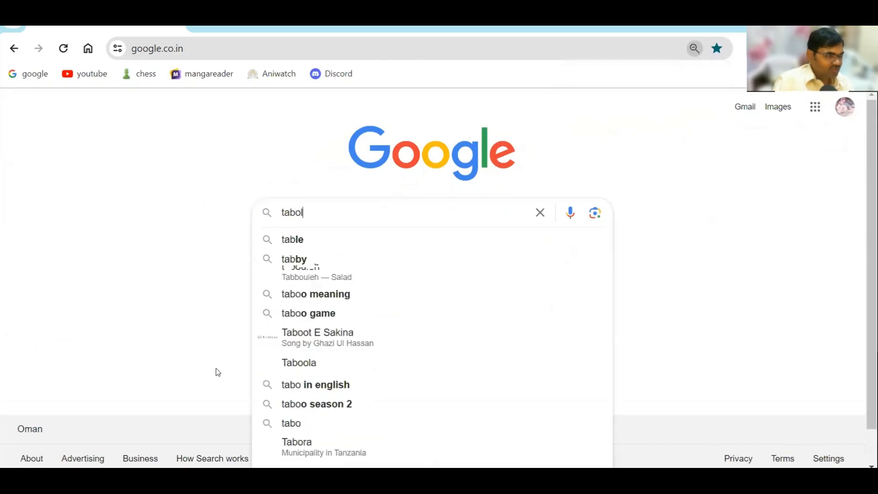
key("BackSpace")
key("BackSpace")
type("le of ")
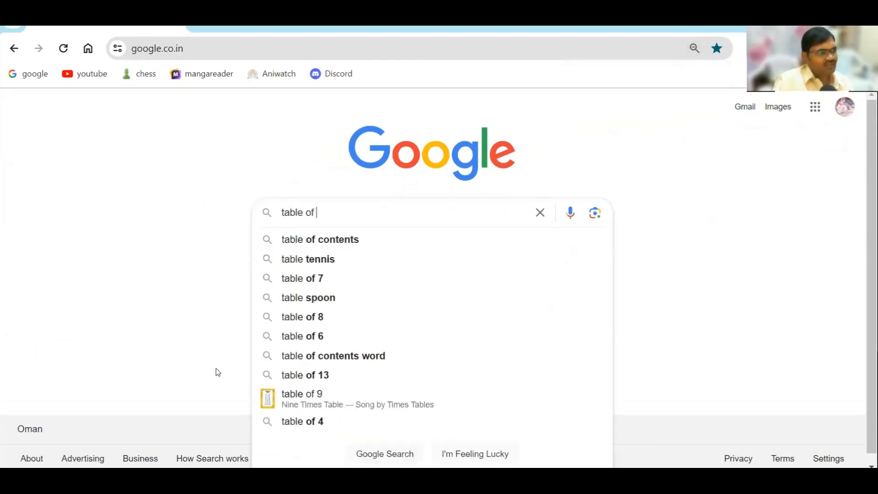
type("contentrs")
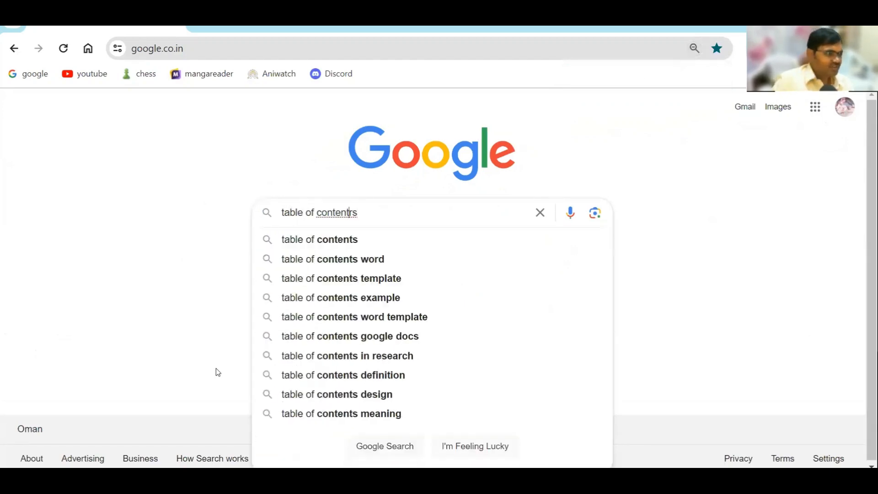
key("Delete")
key("Return")
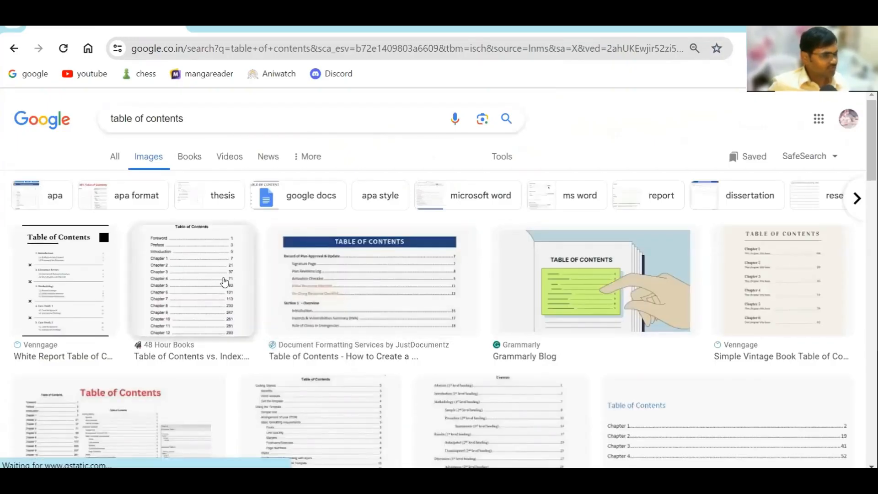
Look through the Google image results for examples of how a table of contents is laid out
scroll(437, 311, "down", 3)
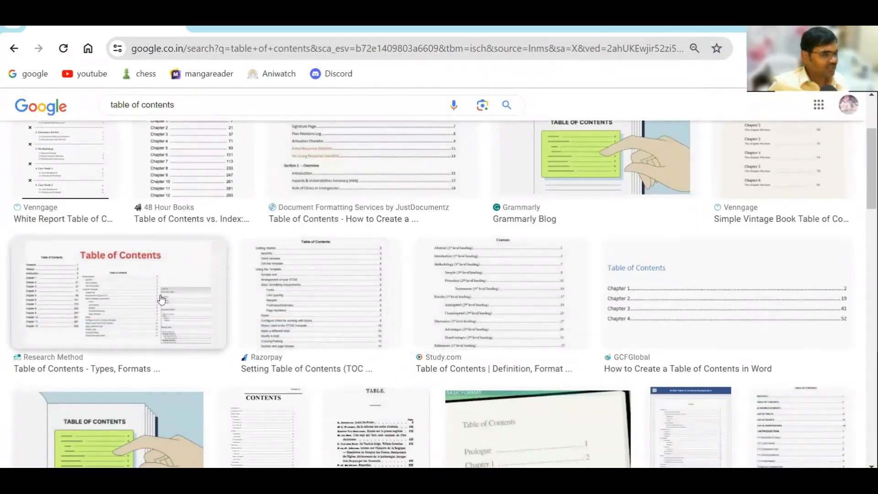
scroll(174, 270, "down", 3)
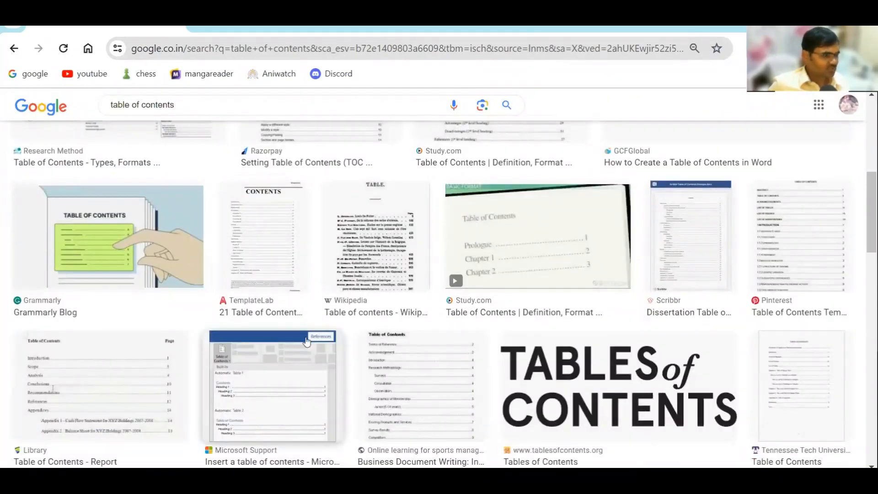
scroll(307, 342, "down", 2)
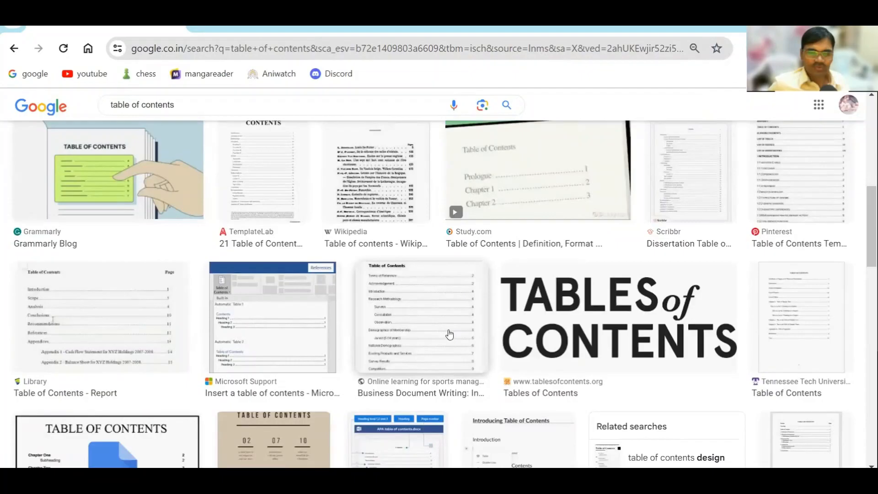
scroll(448, 335, "down", 3)
scroll(448, 335, "up", 7)
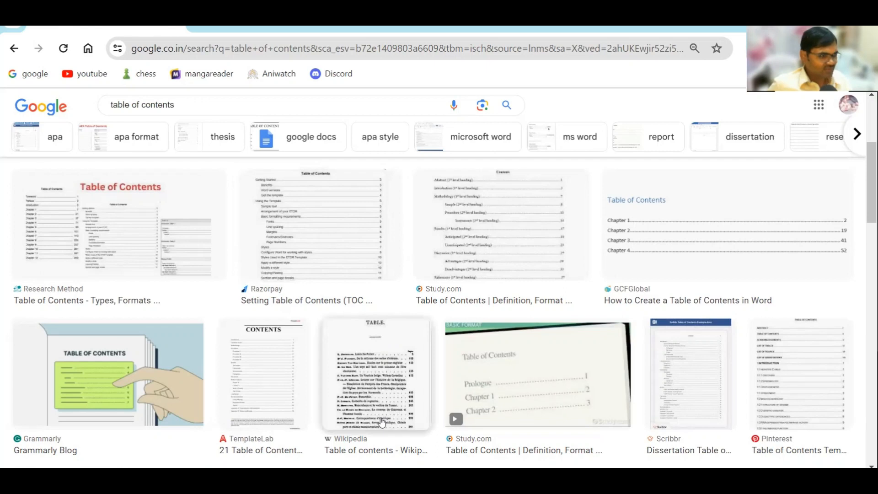
Switch back to Word and create a new blank document
mouse_move(391, 478)
left_click(480, 435)
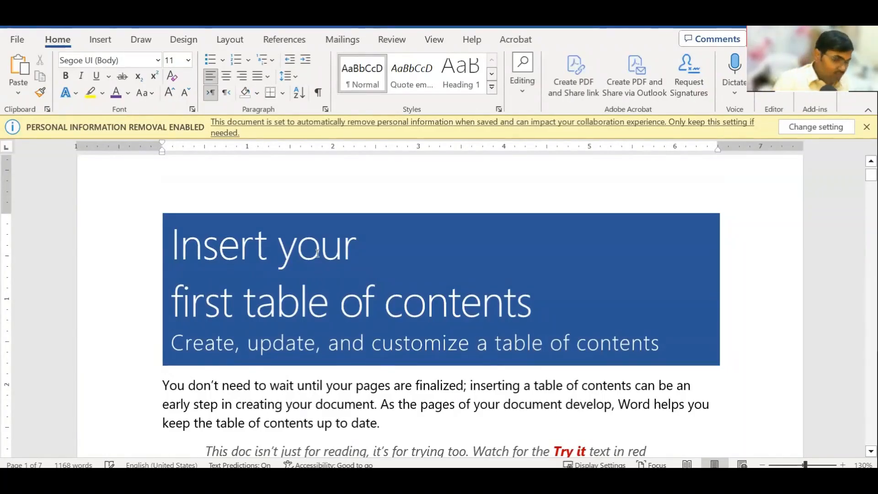
key("ctrl+n")
scroll(321, 253, "down", 2)
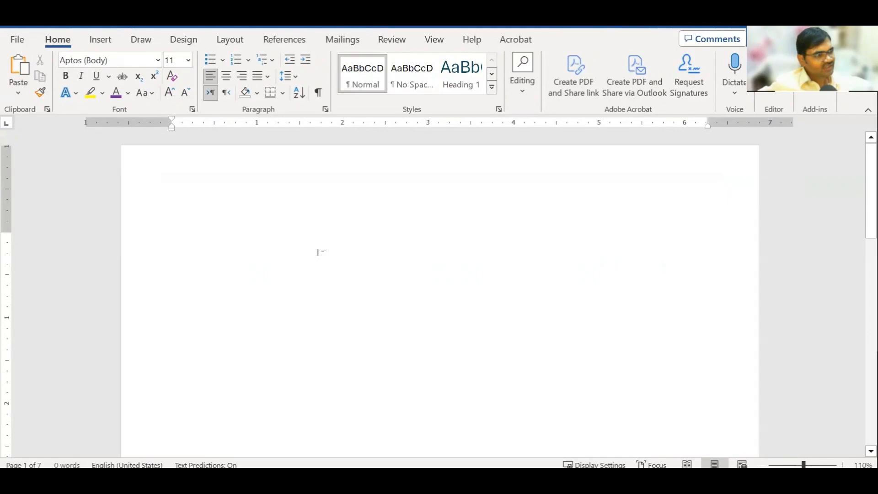
scroll(347, 258, "up", 1)
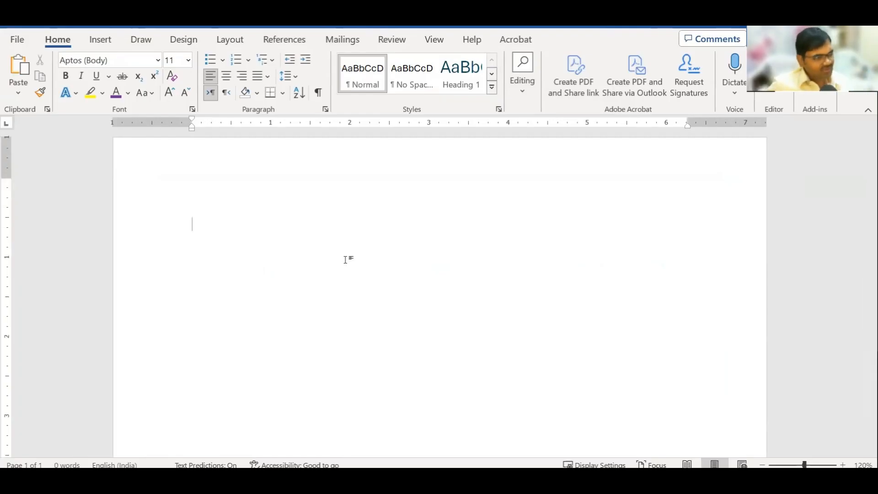
scroll(347, 258, "up", 1)
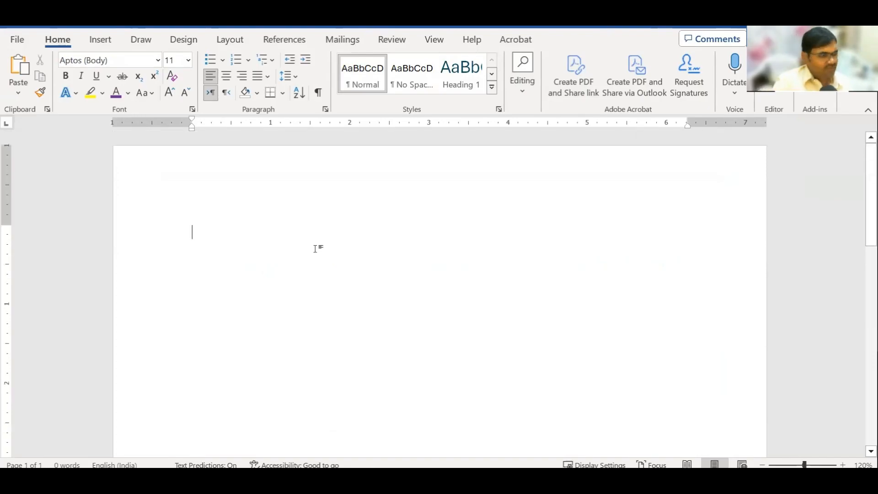
Enter "Inserting Table of Contents" as the first line of the blank document
type("How")
key("BackSpace")
key("BackSpace")
key("BackSpace")
type("In")
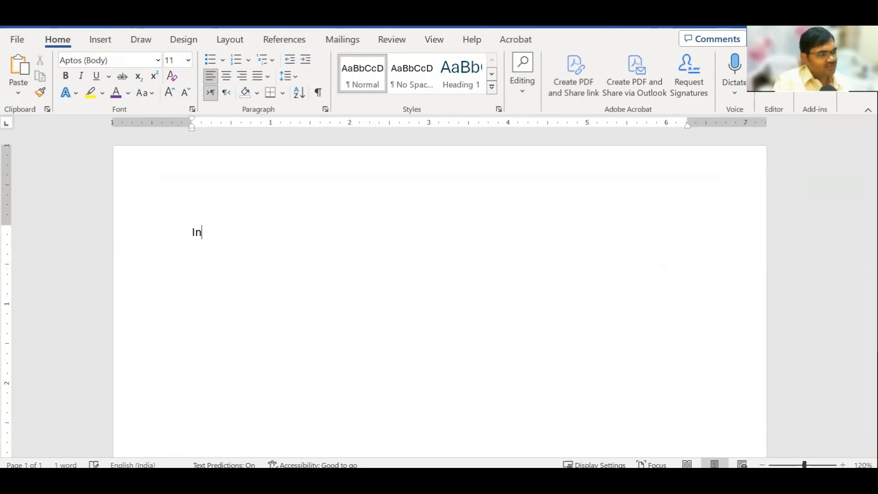
type("serting Table of Con")
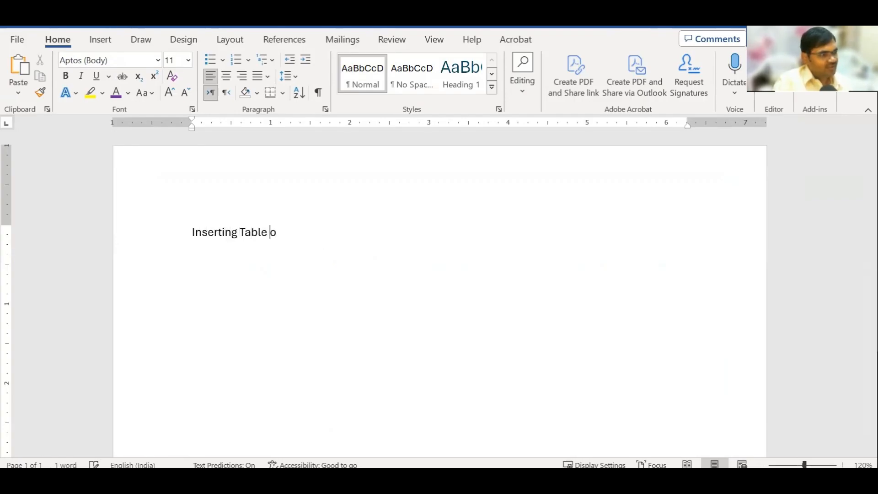
type("te")
key("Tab")
key("ctrl+s")
key("Escape")
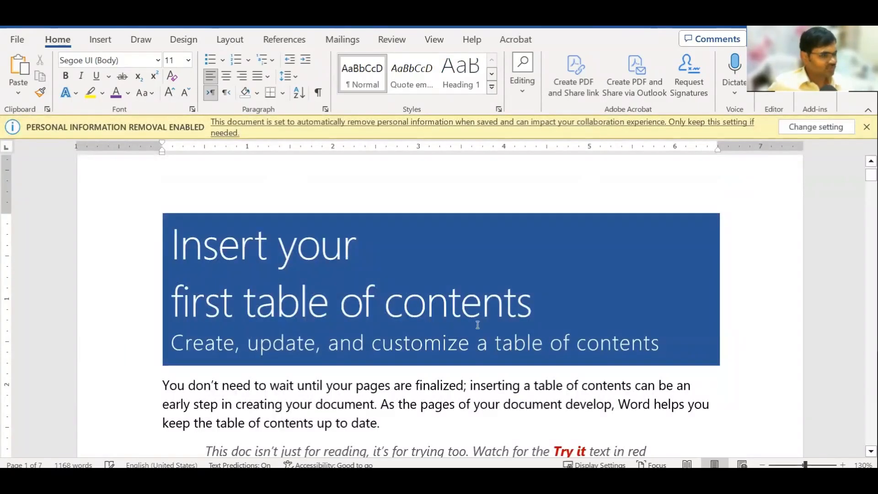
Copy the two-line title "Insert your first table of contents" from the blue banner of the tutorial document
left_click_drag(524, 311, 173, 244)
key("ctrl+c")
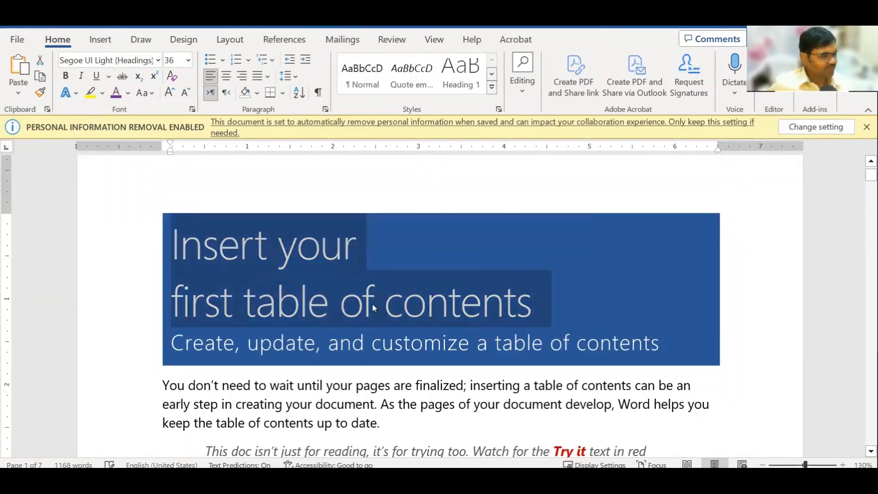
left_click(468, 344)
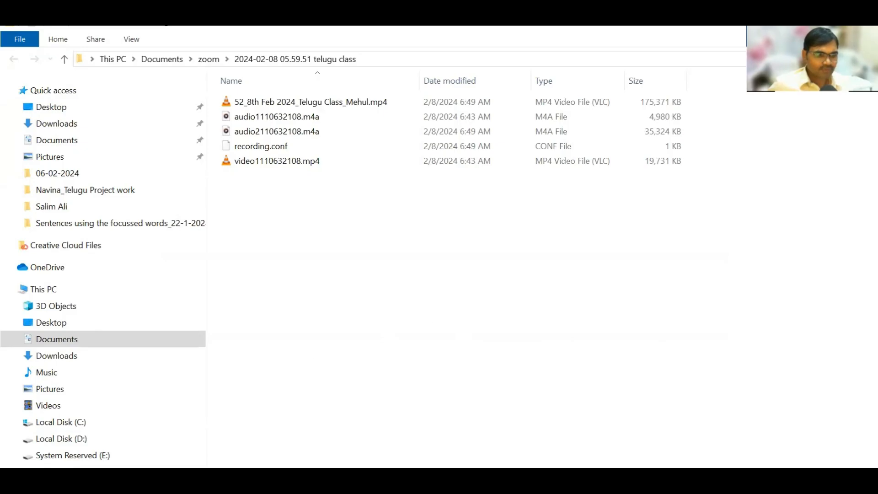
Open the Delete folder on Local Disk (D:) in File Explorer
left_click(60, 292)
left_click(380, 258)
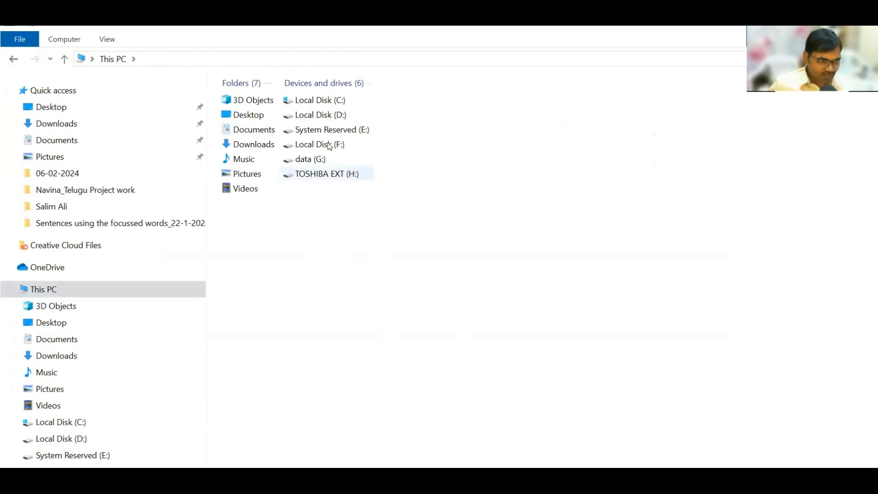
double_click(328, 116)
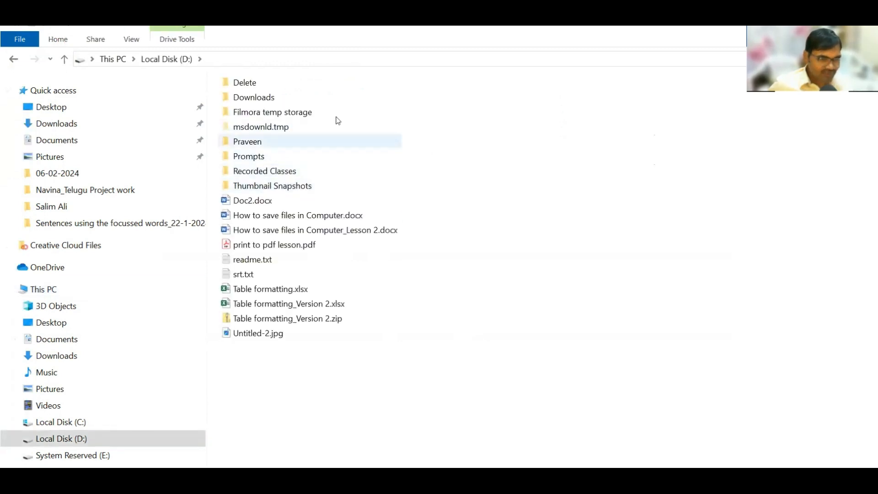
double_click(229, 82)
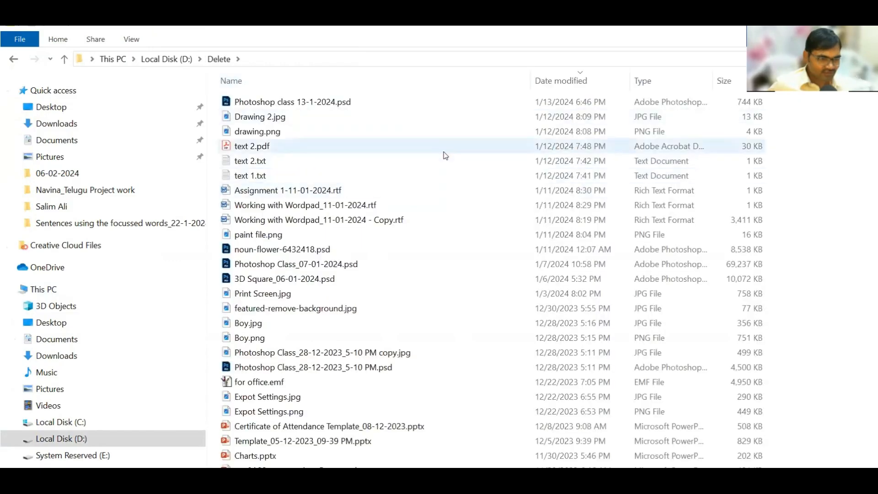
Create a text document with the default name in the Delete folder and open it in a maximized Notepad window
right_click(446, 154)
mouse_move(540, 326)
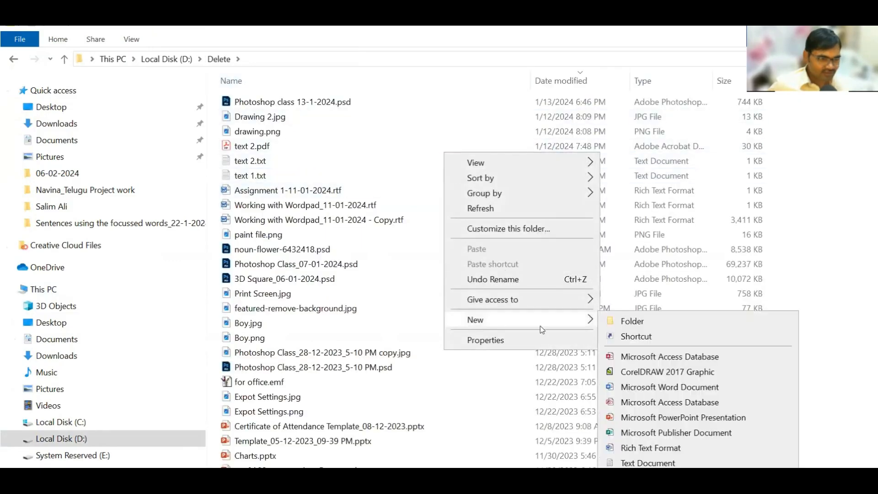
left_click(643, 463)
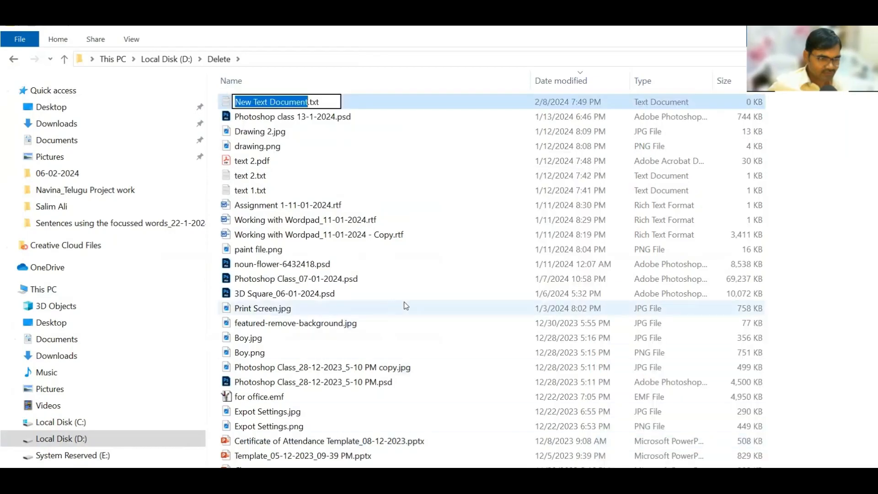
key("Return")
double_click(260, 106)
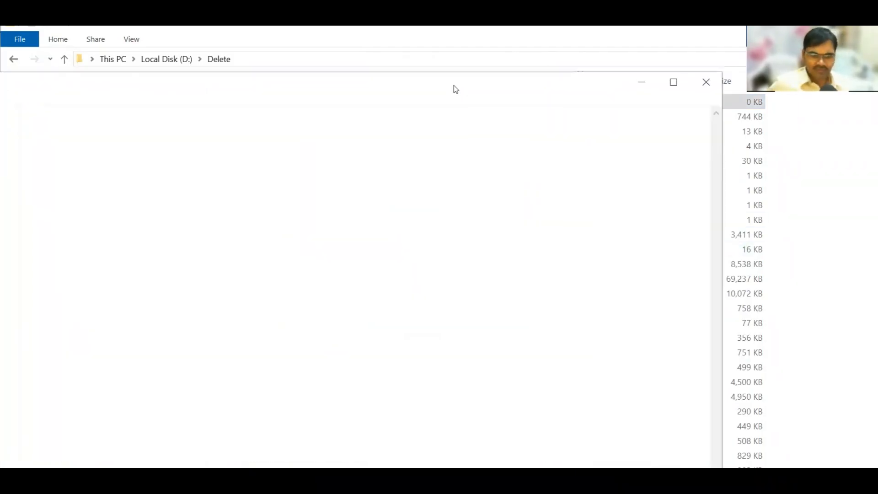
double_click(432, 24)
left_click_drag(369, 87, 465, 97)
double_click(465, 98)
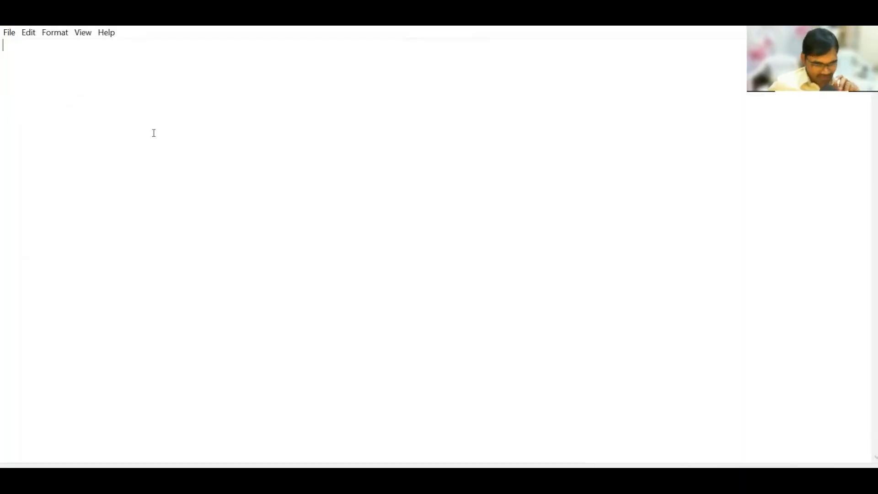
Paste the copied tutorial title into the text file, then select all of it and copy it as plain text
key("ctrl+v")
key("ctrl+a")
key("ctrl+c")
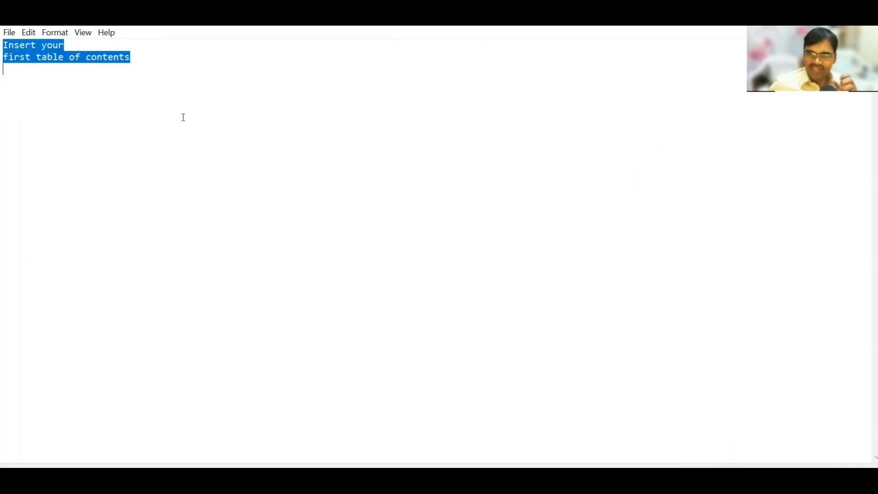
Replace the line "Inserting Table of Contents" in the new Word document with the copied title, joined onto one line, and start a new paragraph
key("alt")
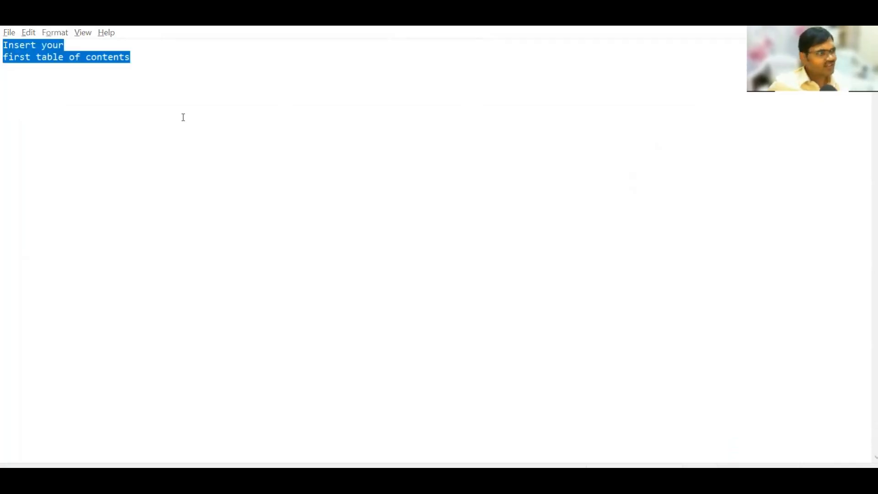
key("alt+Tab")
left_click_drag(359, 238, 203, 247)
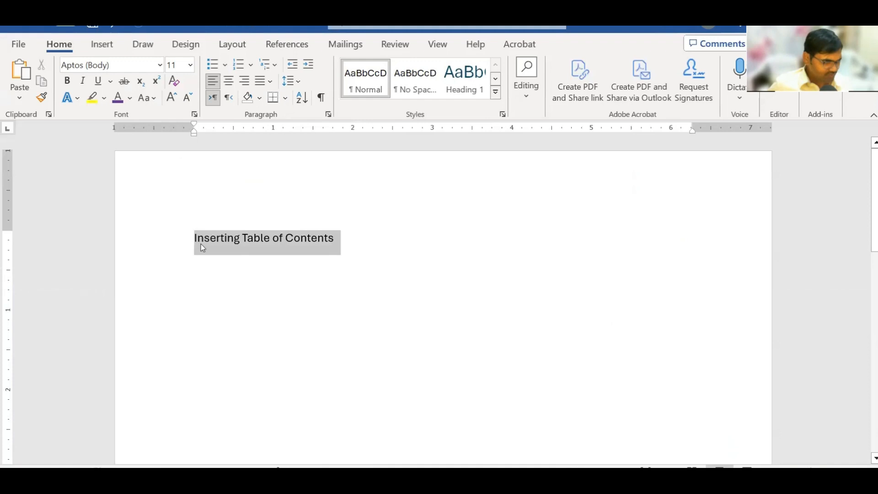
right_click(203, 248)
left_click(240, 281)
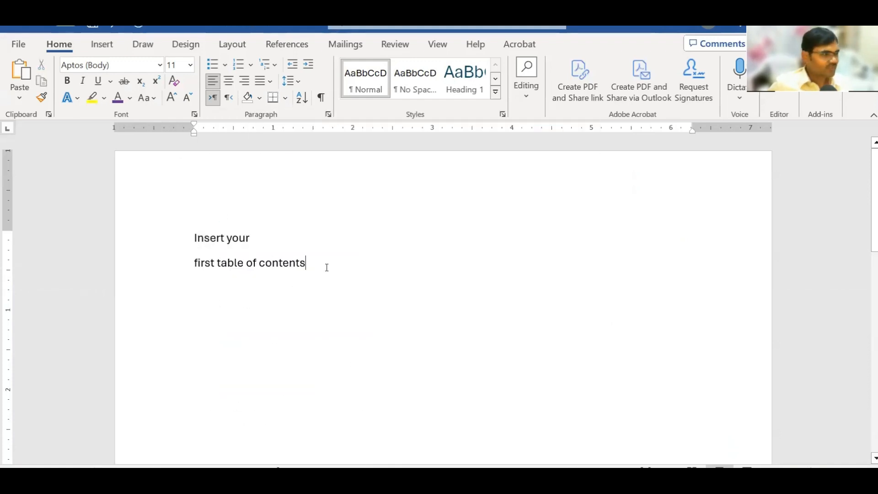
key("Delete")
key("End")
key("Return")
key("ctrl+s")
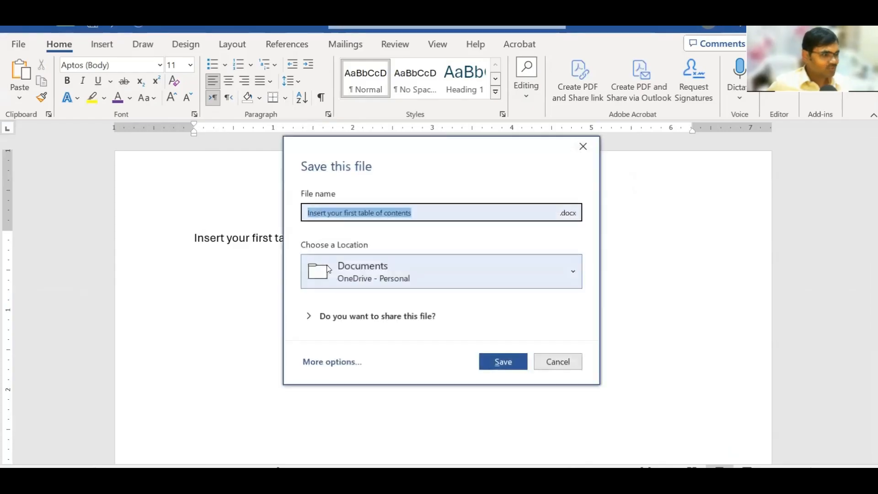
key("Escape")
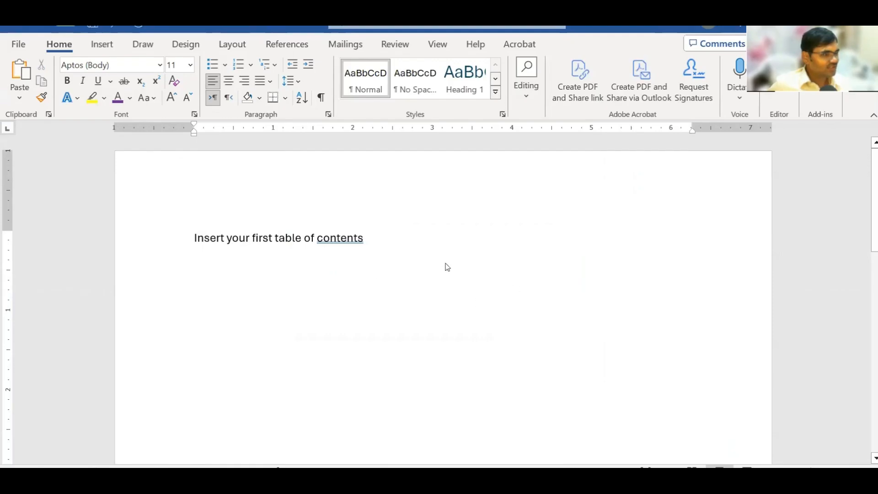
Copy the tutorial's opening paragraph, "You don't need to wait until your pages are finalized", through Notepad as plain text and paste it below the new document's title
scroll(228, 320, "down", 2)
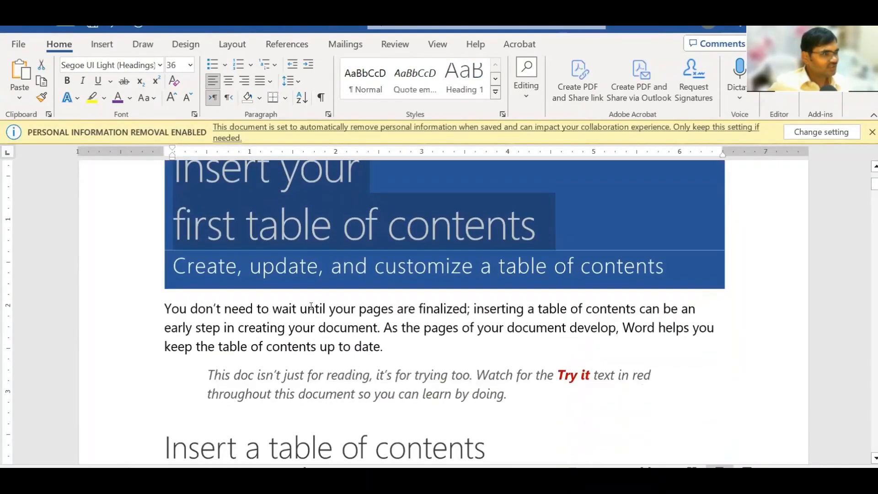
left_click_drag(168, 310, 466, 353)
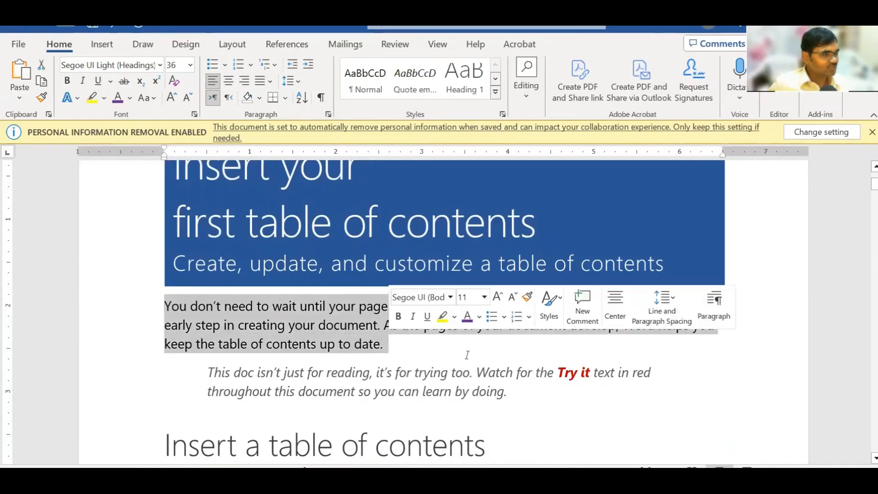
left_click(452, 337)
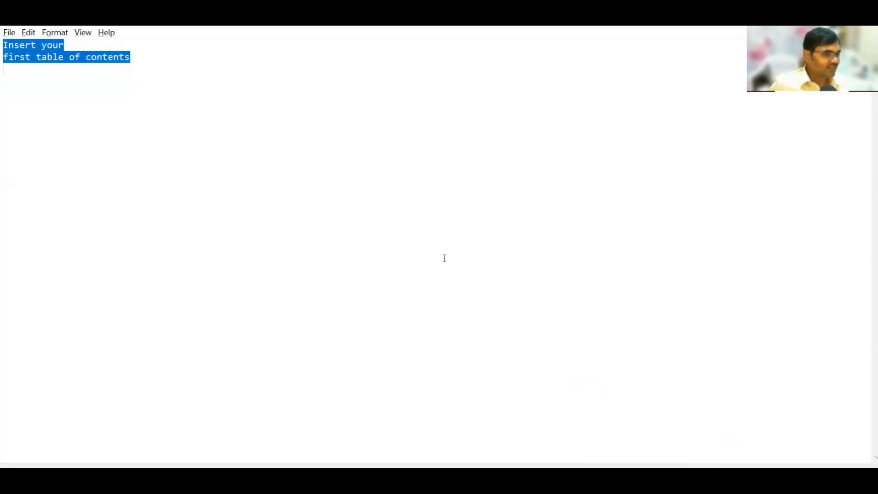
type("You don’t need to wait until your pages are finalized; inserting a table of contents can be an early step in creating your document. As document develop, Word helps you keep the table of contents up to date.")
key("ctrl+a")
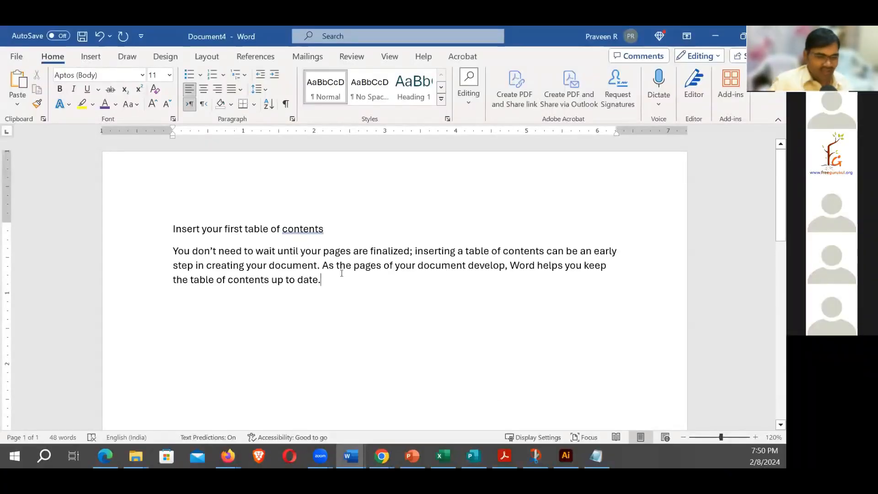
Start saving the new document and choose Local Disk (D:) as the location in the full Save As dialog
key("ctrl+s")
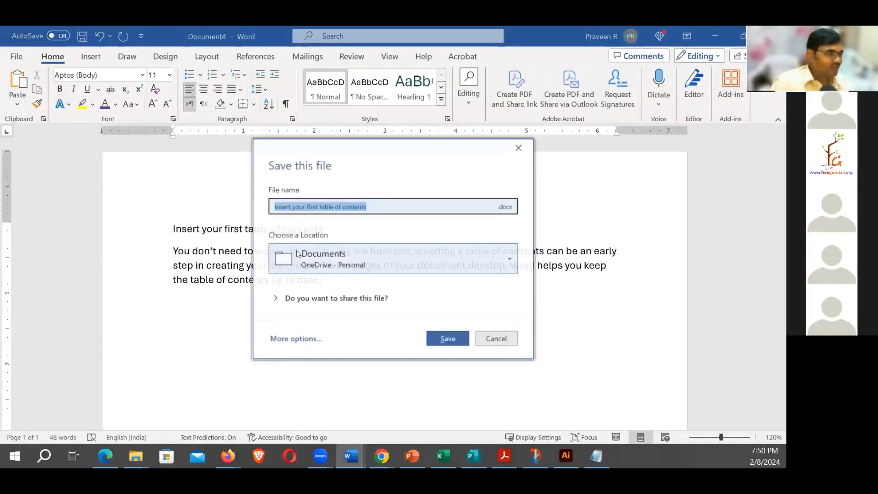
left_click(308, 339)
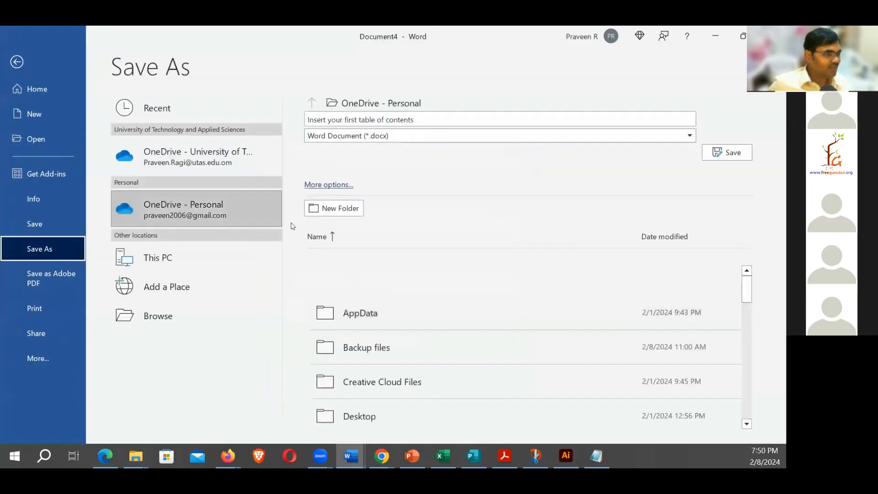
left_click(175, 256)
left_click(341, 214)
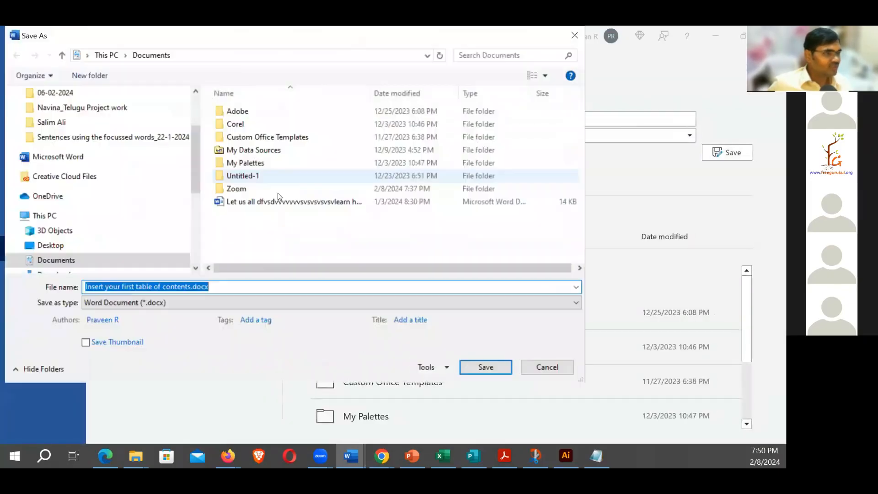
scroll(124, 174, "down", 1)
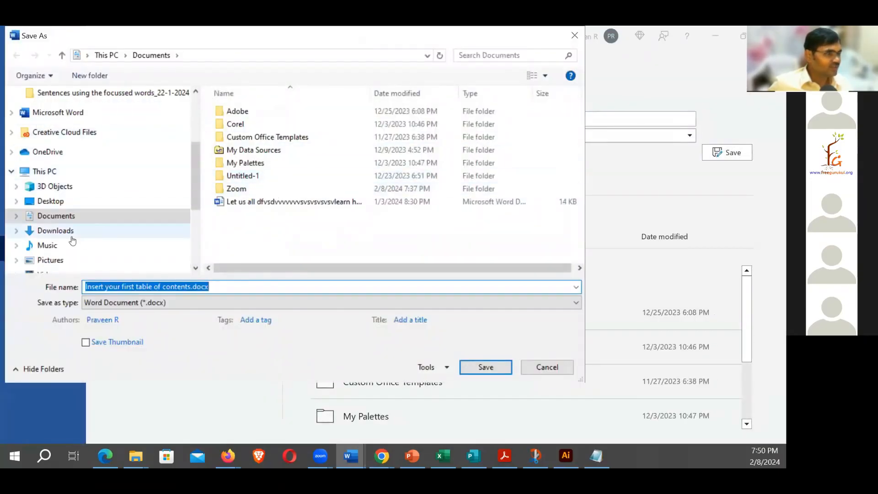
scroll(72, 240, "down", 1)
left_click(96, 251)
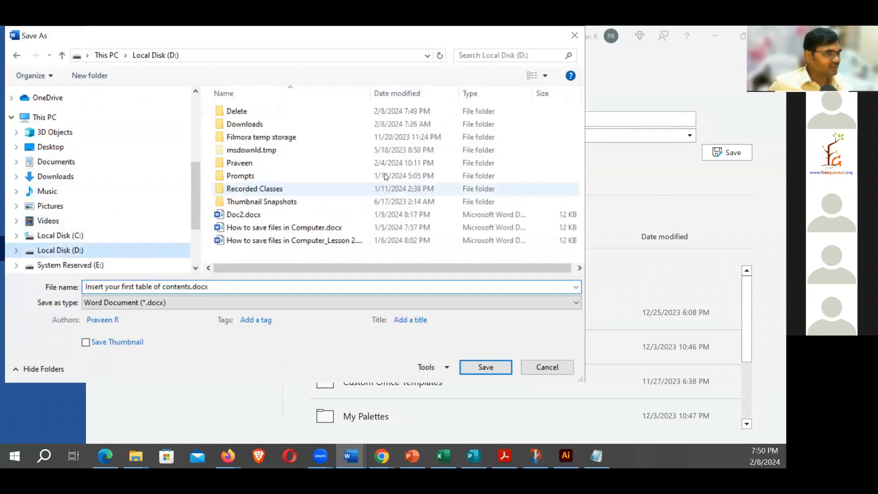
Browse the personal February 2024 folder to Microsoft Word & GoogleDocs_Training Program_February 2024 and open its 08-02-2024 subfolder as the save location
double_click(250, 163)
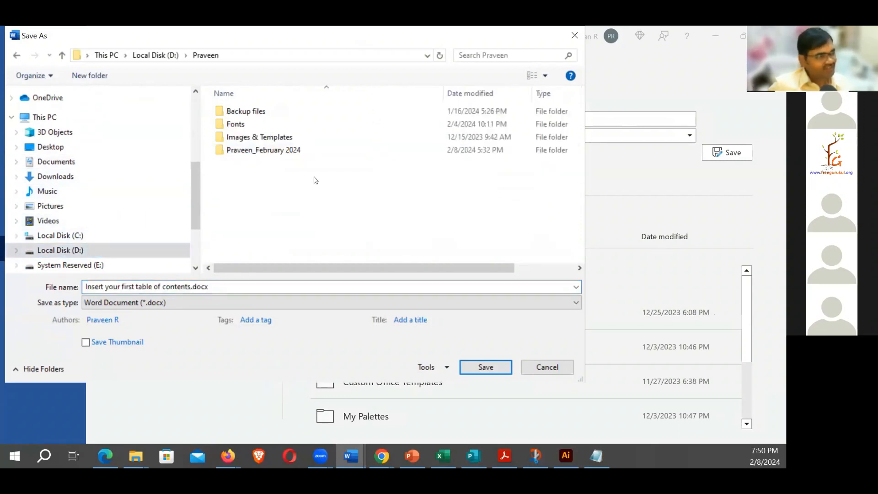
double_click(255, 150)
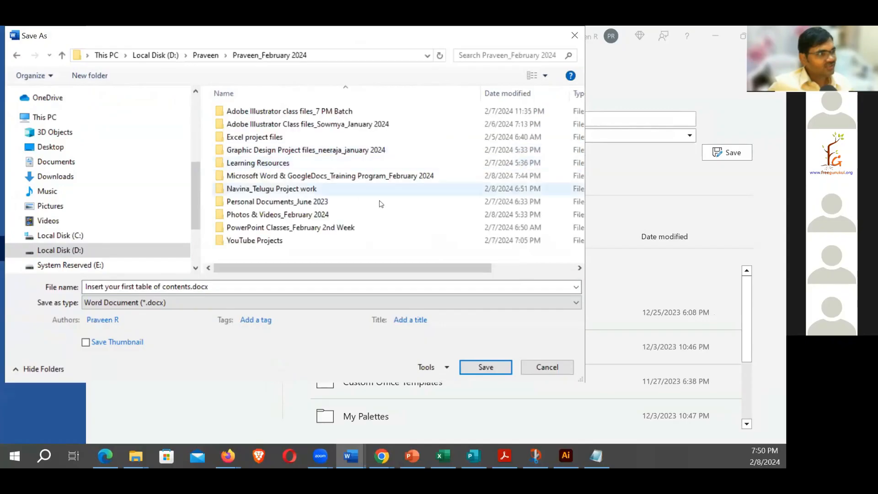
double_click(259, 241)
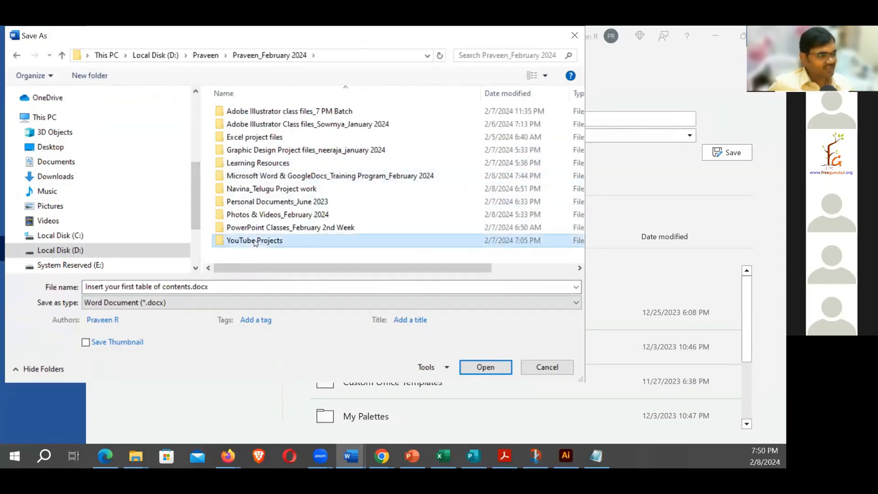
left_click(62, 55)
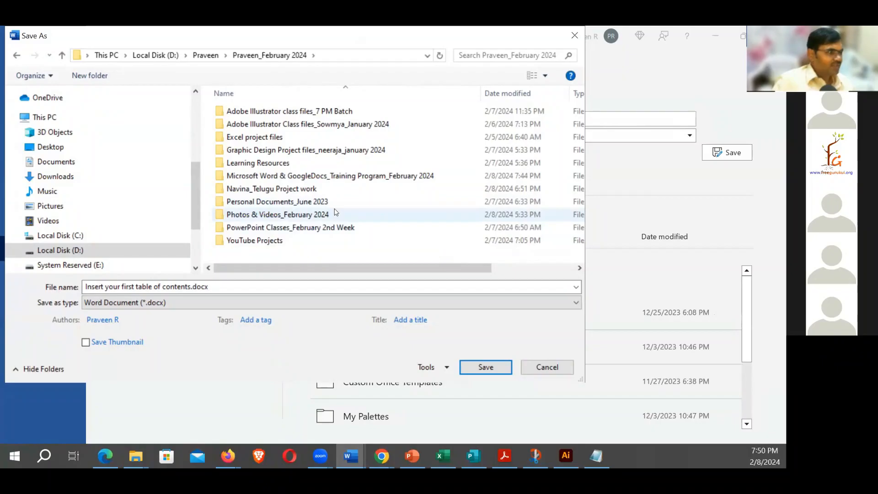
double_click(301, 176)
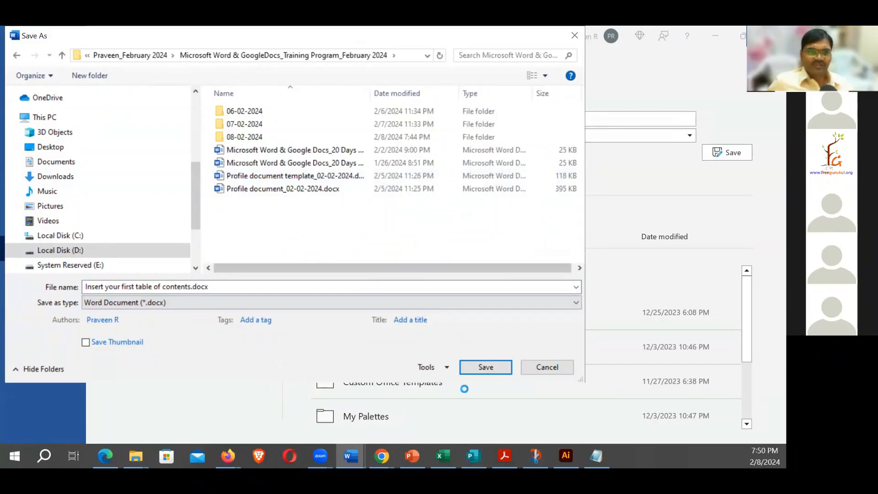
double_click(243, 136)
Name the file "table of contents" and save it as a Word document in the 08-02-2024 folder
left_click(233, 286)
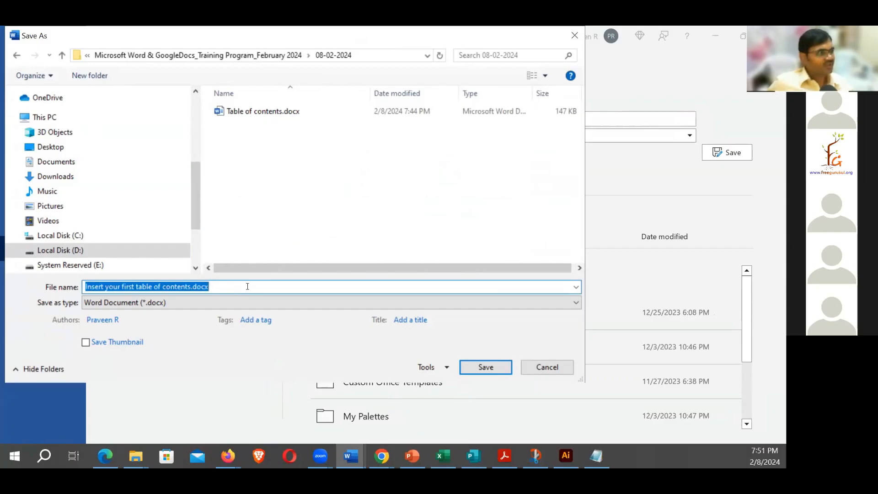
type("t")
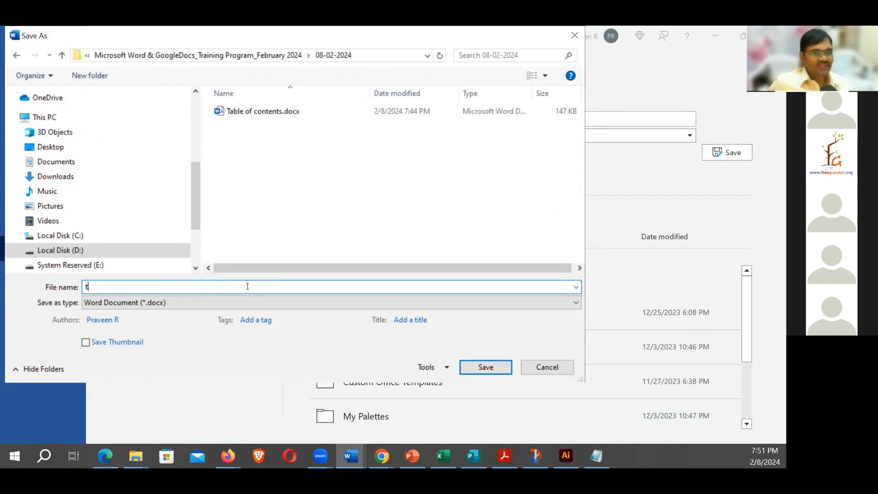
type("able of contenrts")
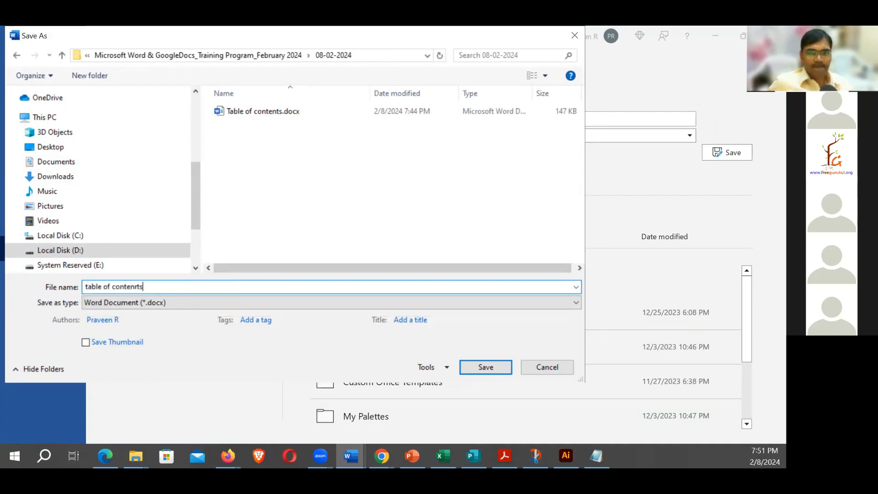
key("BackSpace")
type("ts")
key("Return")
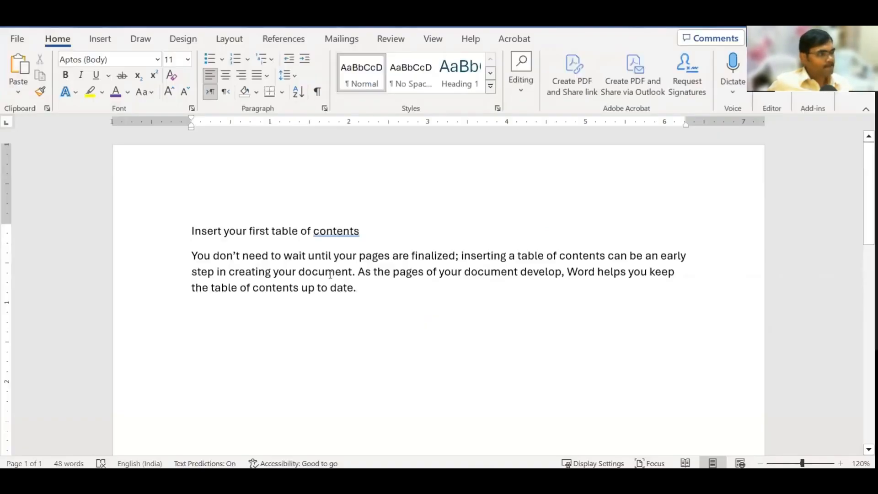
Apply the Heading 1 style to the title "Insert your first table of contents"
left_click_drag(375, 233, 191, 233)
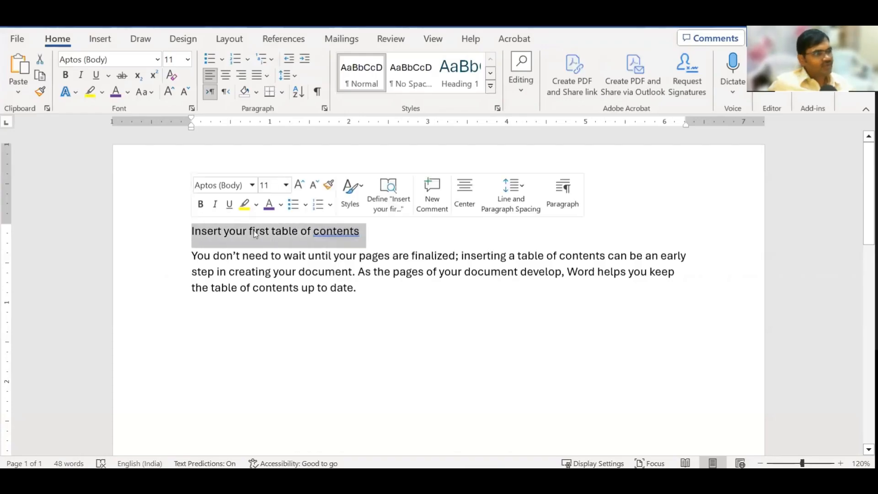
left_click(490, 86)
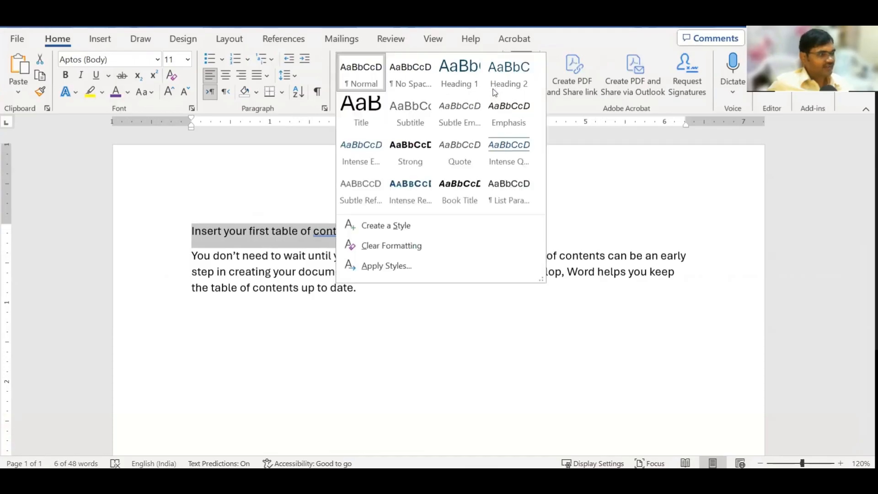
left_click(460, 79)
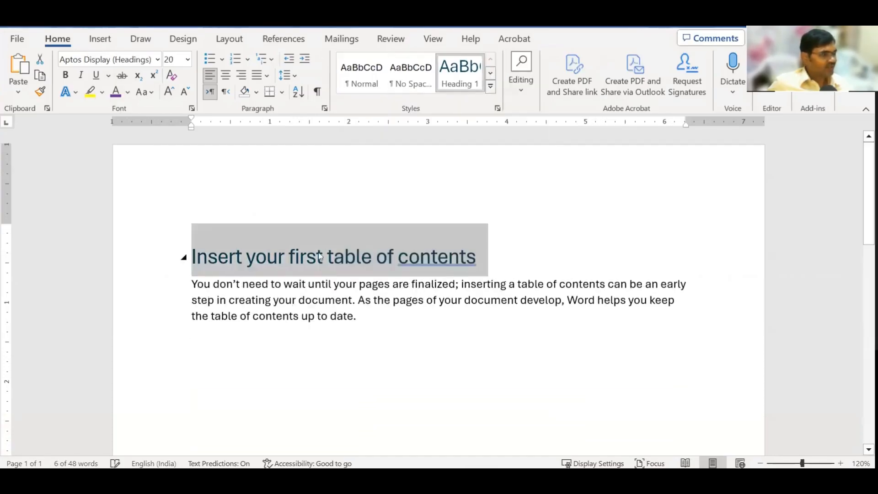
left_click(293, 284)
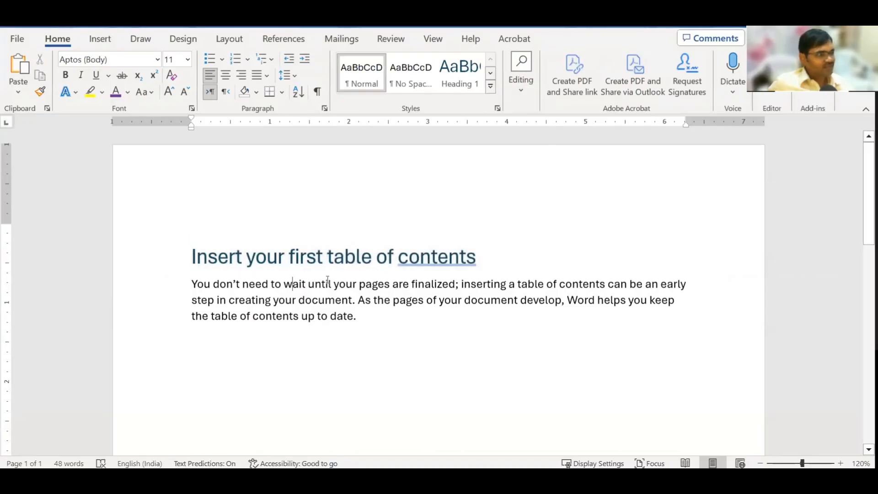
Apply the Normal style to the body paragraph below the title
left_click_drag(372, 316, 196, 289)
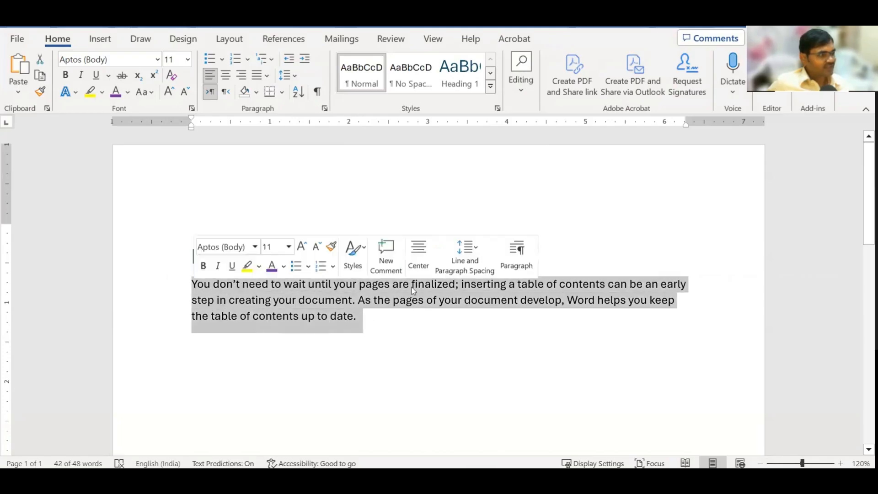
left_click(490, 86)
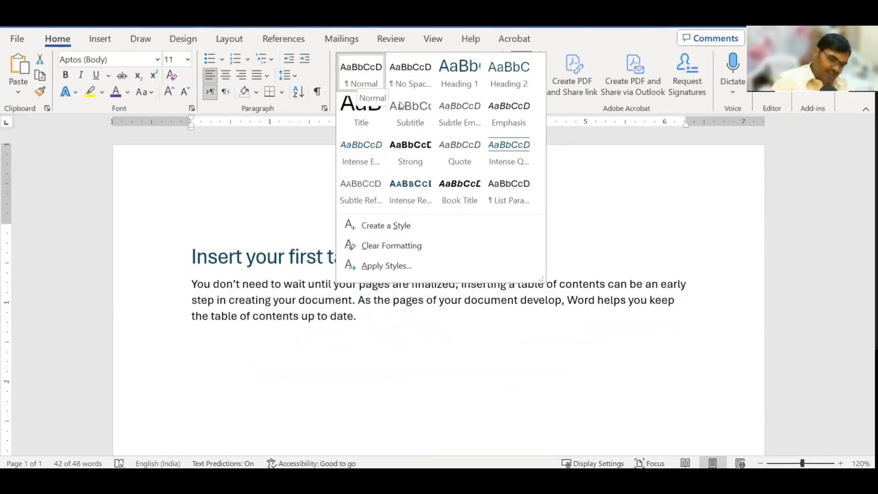
left_click(371, 72)
left_click(327, 315)
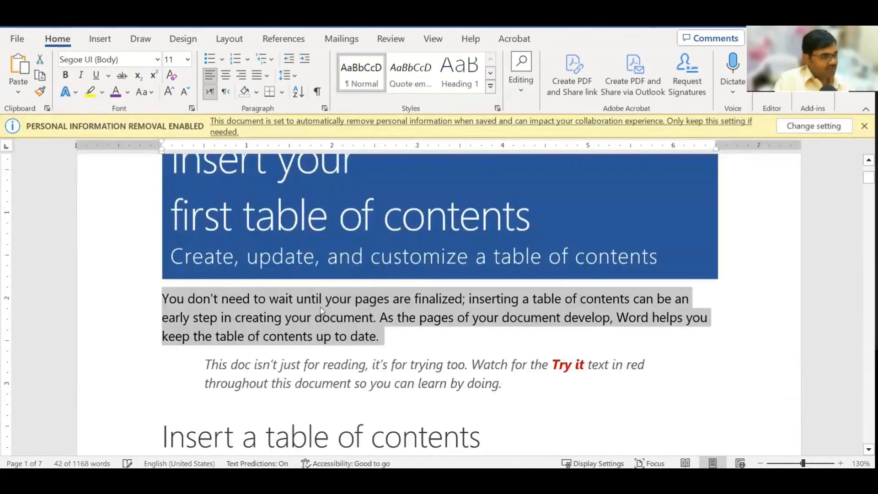
Copy the heading "Insert a table of contents" from the tutorial document
scroll(388, 312, "down", 4)
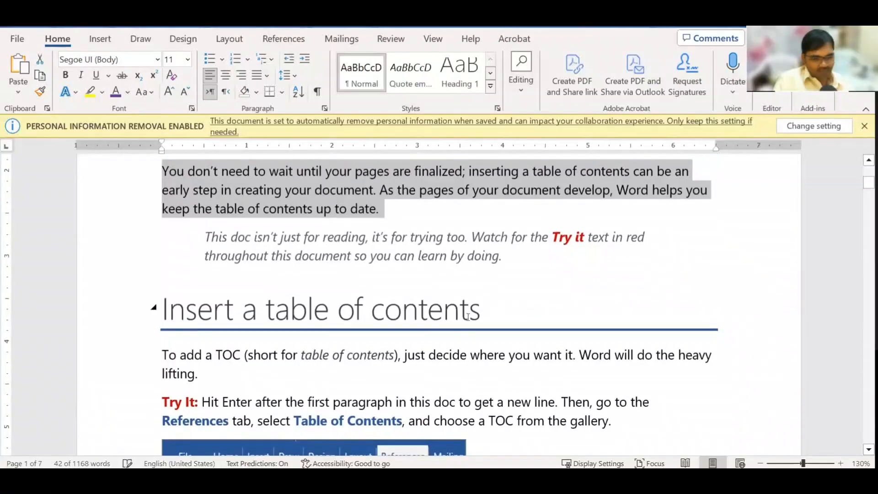
left_click_drag(468, 314, 163, 311)
key("ctrl+c")
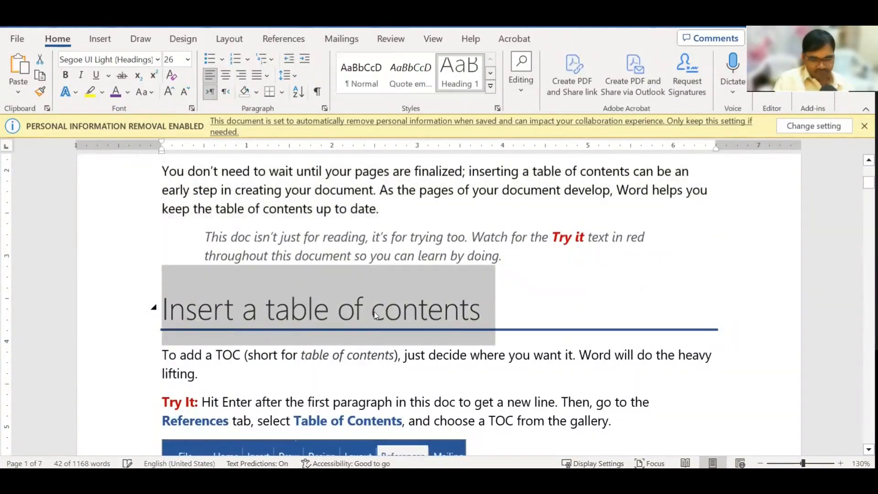
left_click(519, 304)
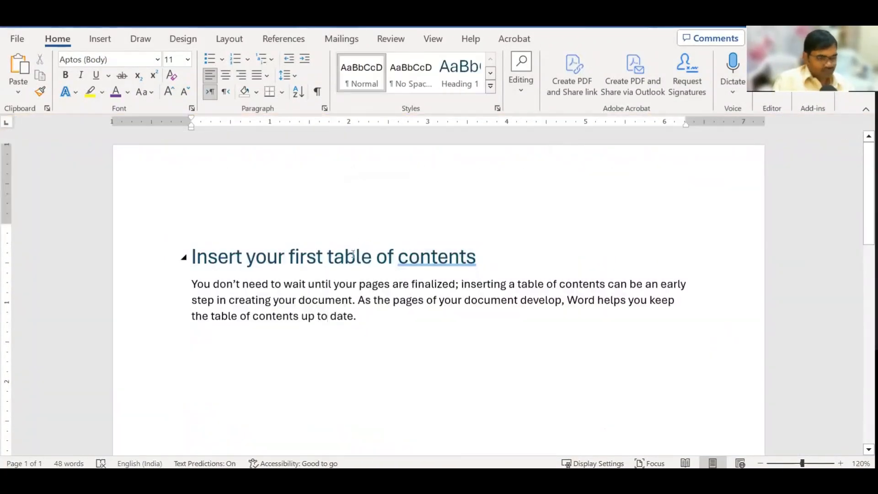
Paste the copied heading "Insert a table of contents" as text only on a new line below the first body paragraph
left_click(345, 257)
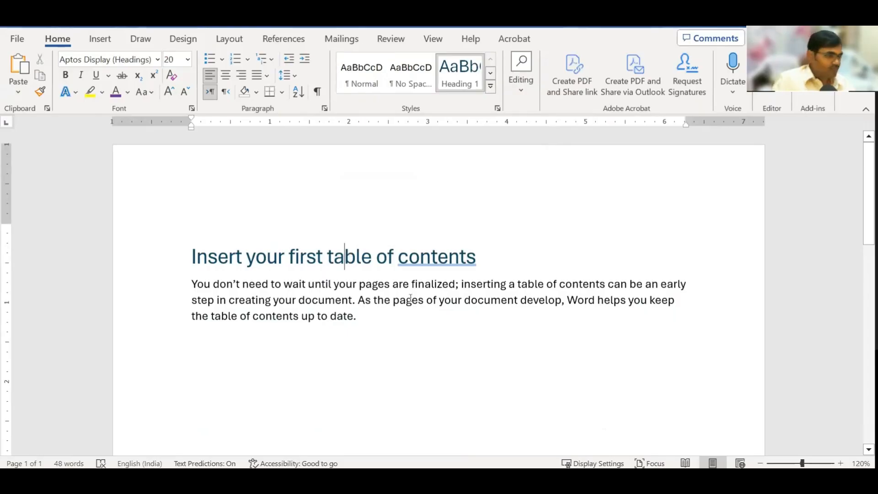
left_click(382, 322)
key("Return")
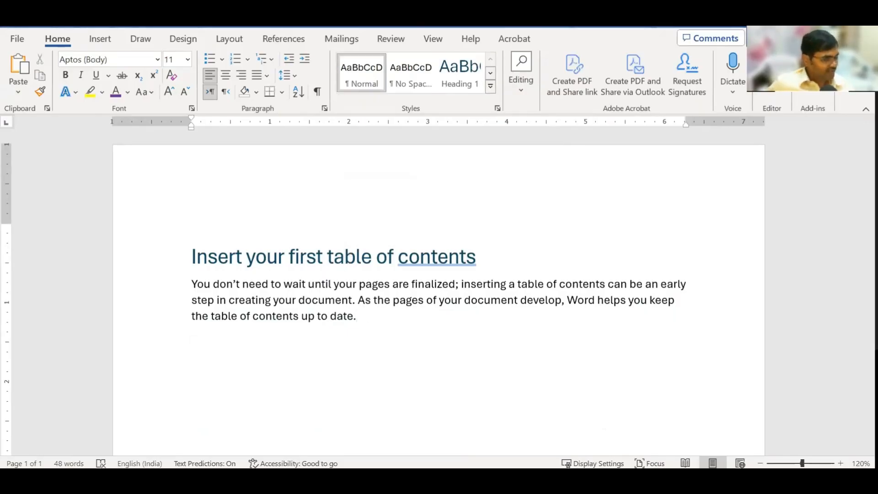
right_click(232, 347)
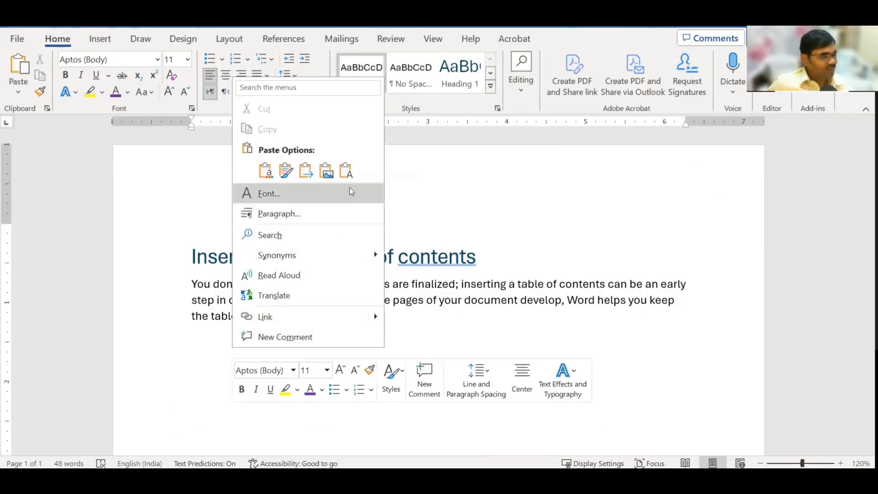
left_click(346, 171)
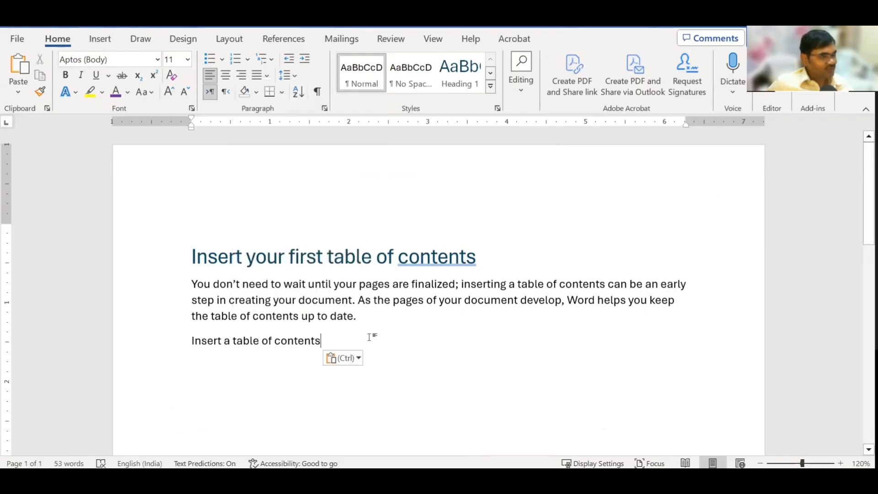
Switch to the tutorial document and copy the two paragraphs under "Insert a table of contents", including the Try It text
key("alt+Tab")
scroll(435, 302, "down", 2)
left_click_drag(164, 269, 630, 347)
key("ctrl+c")
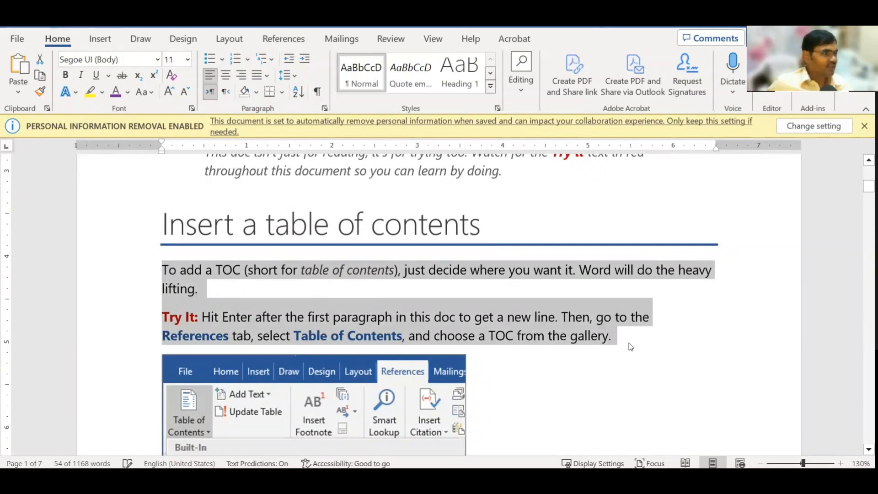
left_click(578, 320)
Return to the new document and paste the two copied paragraphs as plain text below the "Insert a table of contents" line
key("alt+Tab")
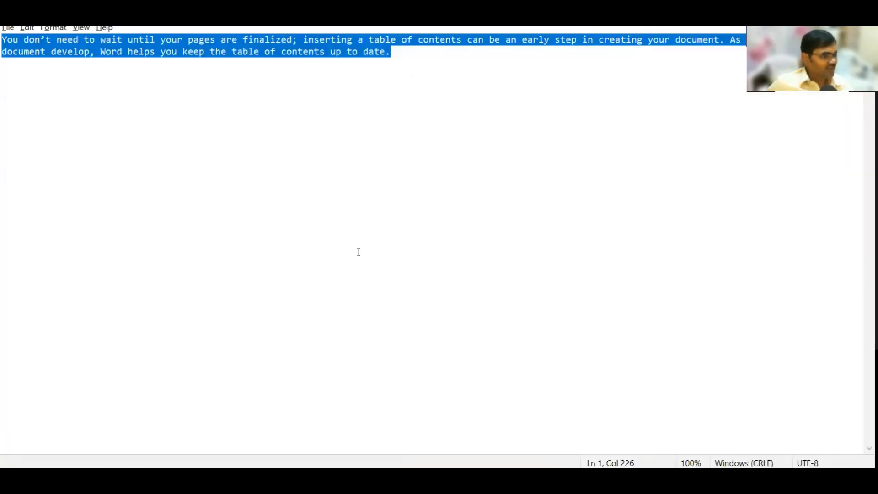
key("alt+Tab")
left_click(242, 338)
key("alt+Tab")
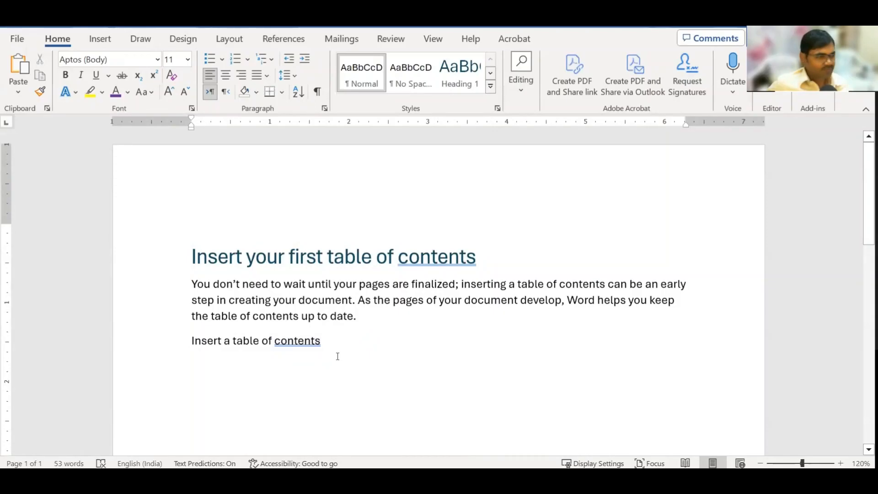
right_click(205, 364)
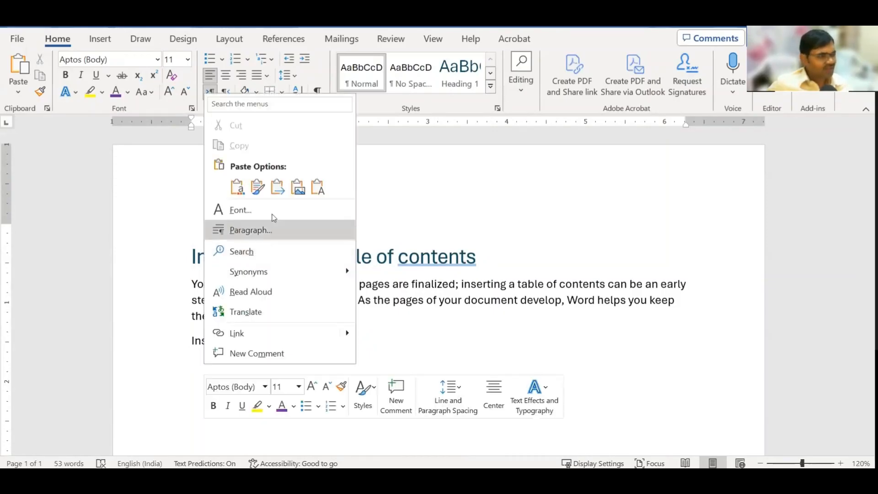
left_click(296, 187)
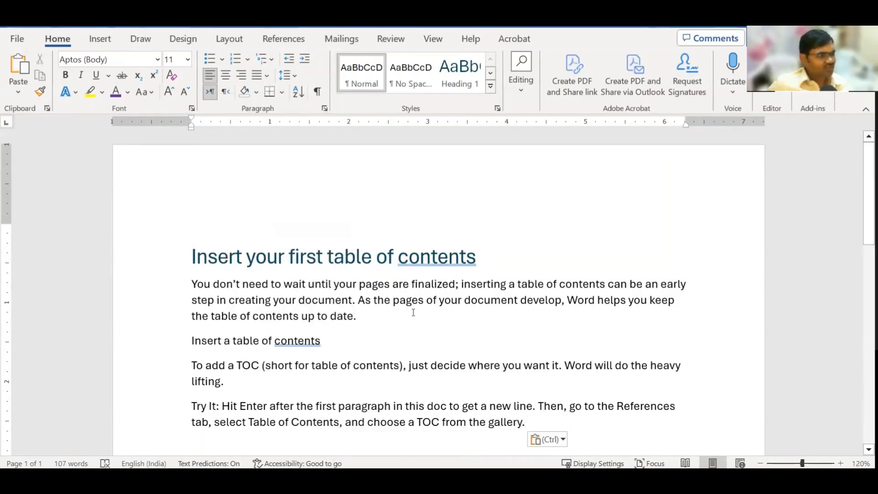
Apply the Heading 1 style to the line "Insert a table of contents"
scroll(413, 313, "down", 1)
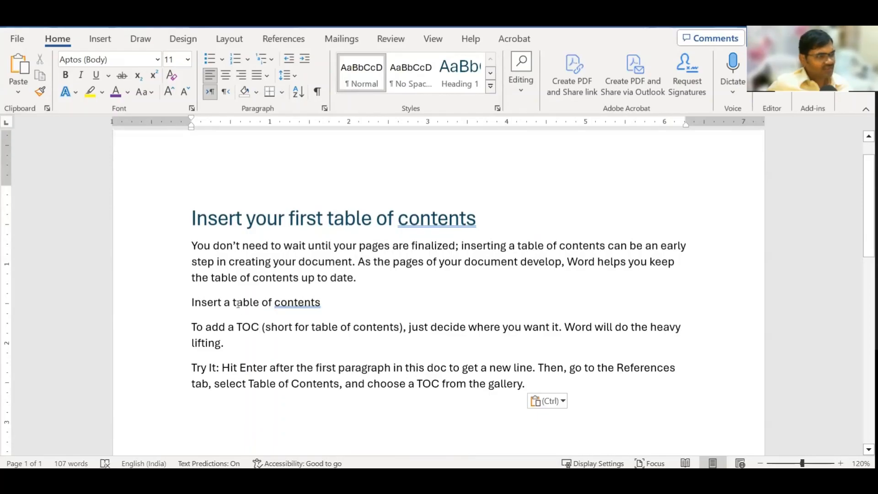
left_click_drag(326, 303, 191, 304)
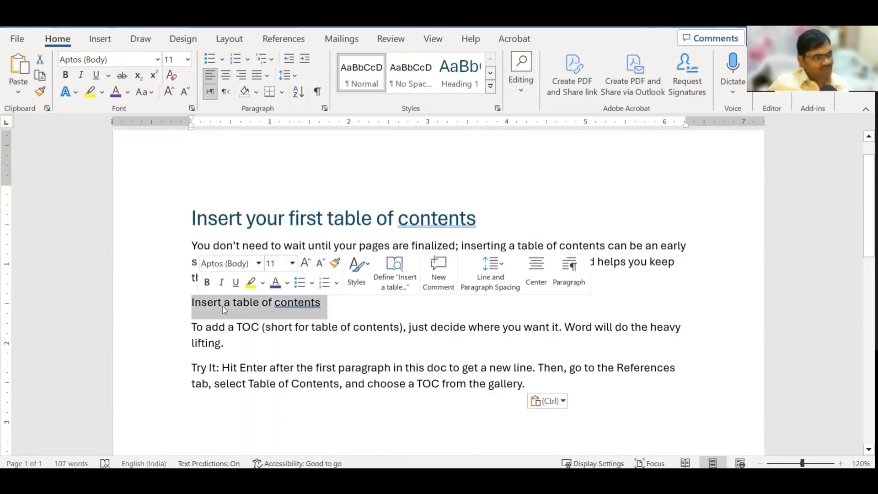
left_click(461, 82)
left_click(475, 312)
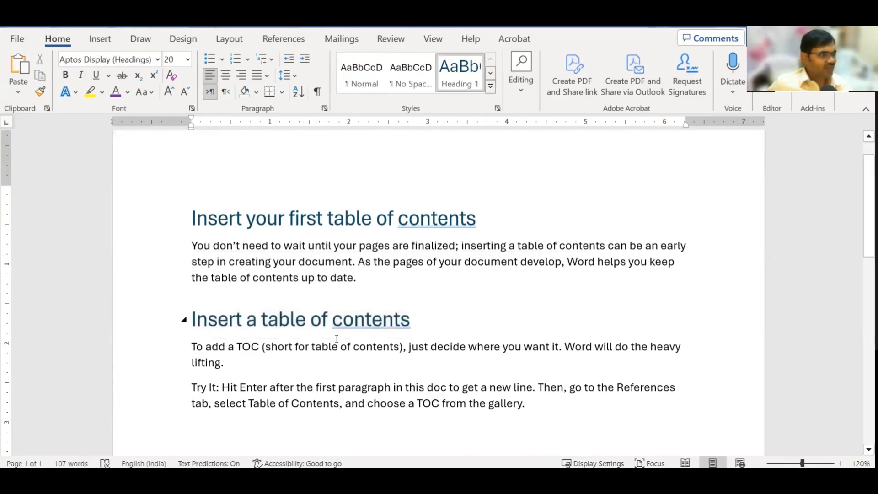
Copy the heading "Update when things change" from the tutorial document and paste it as plain text below the Try It paragraph
scroll(352, 268, "down", 3)
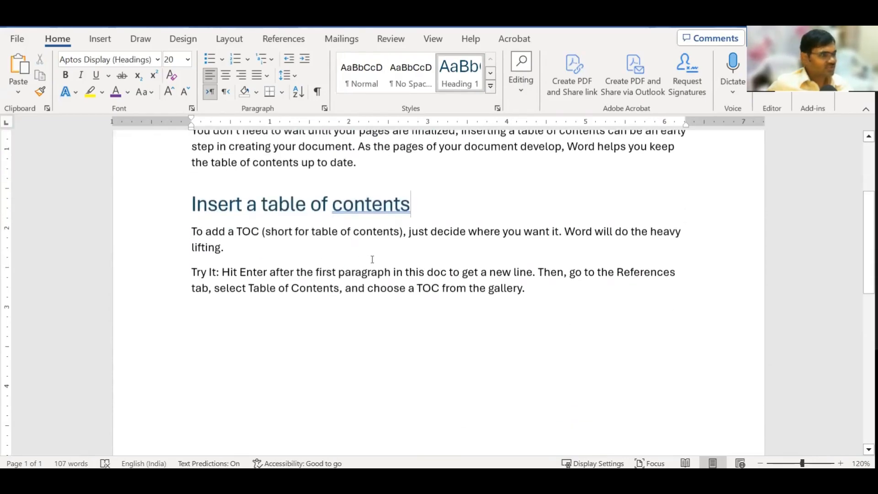
left_click(280, 250)
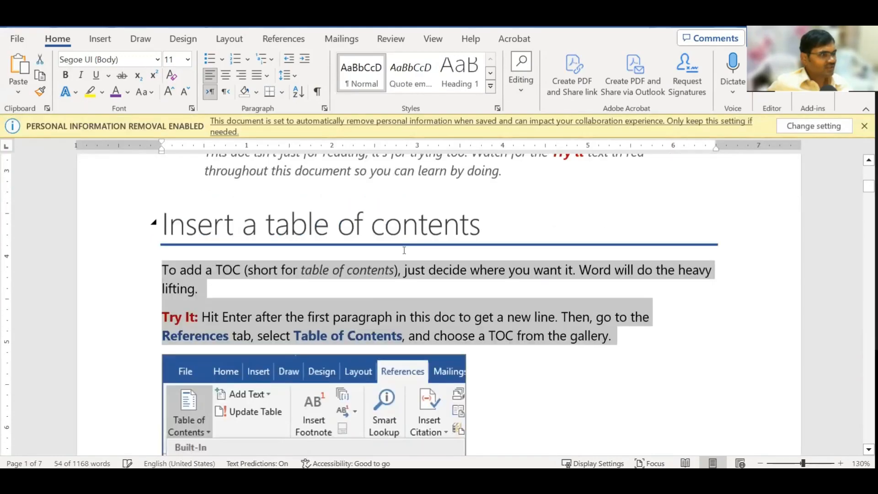
scroll(289, 242, "down", 10)
scroll(402, 254, "down", 4)
left_click_drag(166, 249, 540, 258)
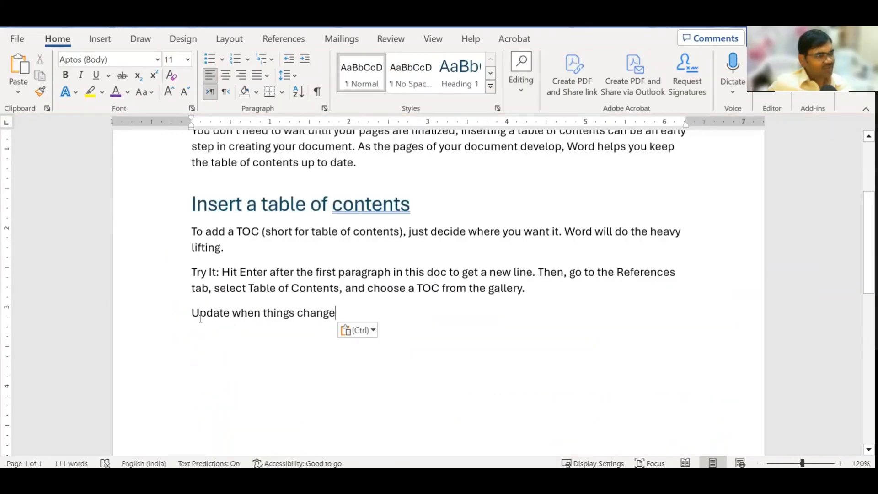
Apply the Heading 1 style to the line "Update when things change"
left_click_drag(193, 314, 341, 316)
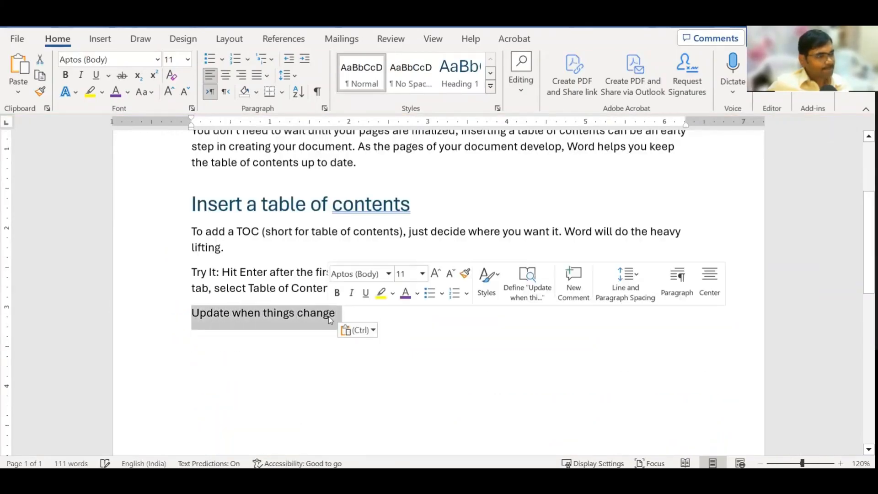
left_click(460, 73)
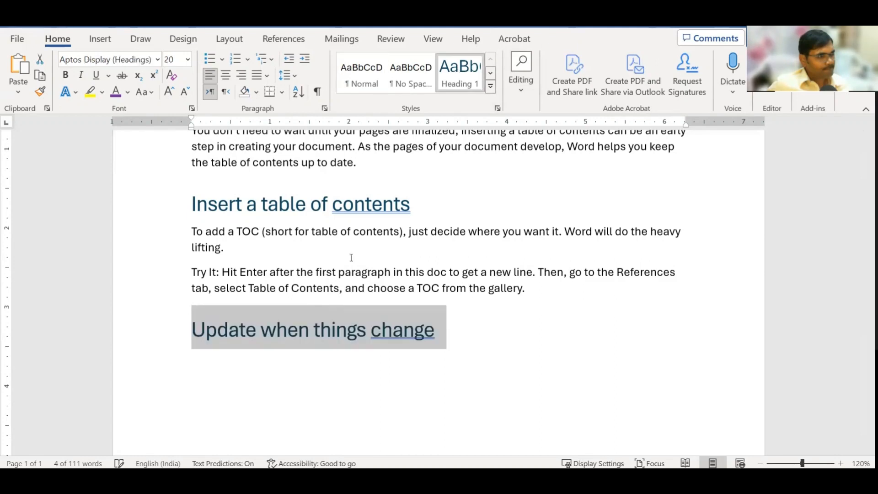
left_click(490, 344)
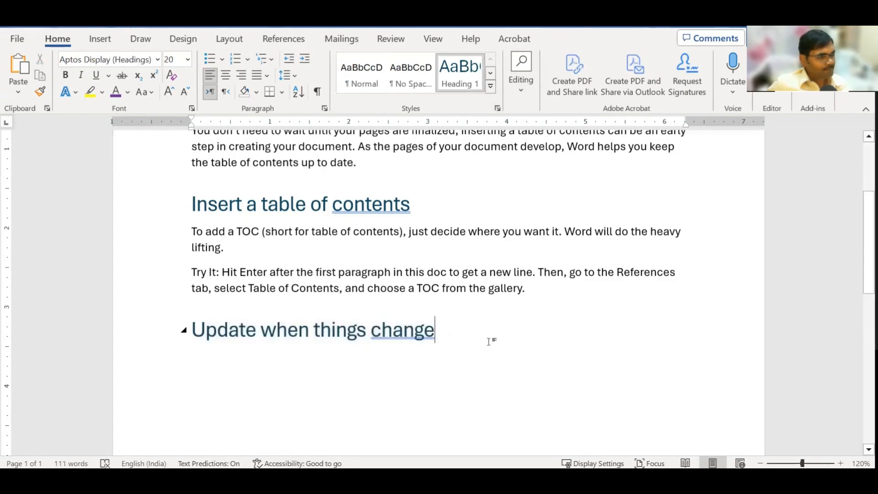
Copy the tutorial paragraph starting "The heavy lifting doesn't stop" and paste it as plain text on a new line under "Update when things change"
key("Return")
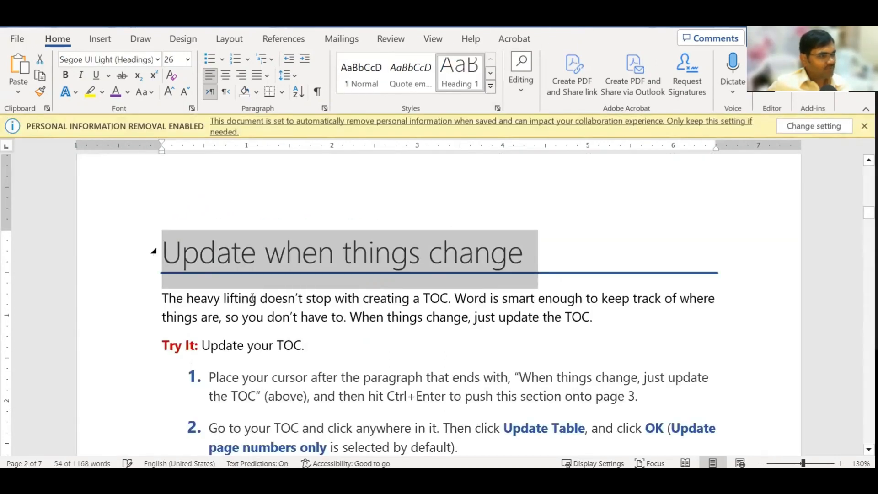
scroll(319, 295, "down", 2)
left_click_drag(163, 213, 624, 230)
key("ctrl+c")
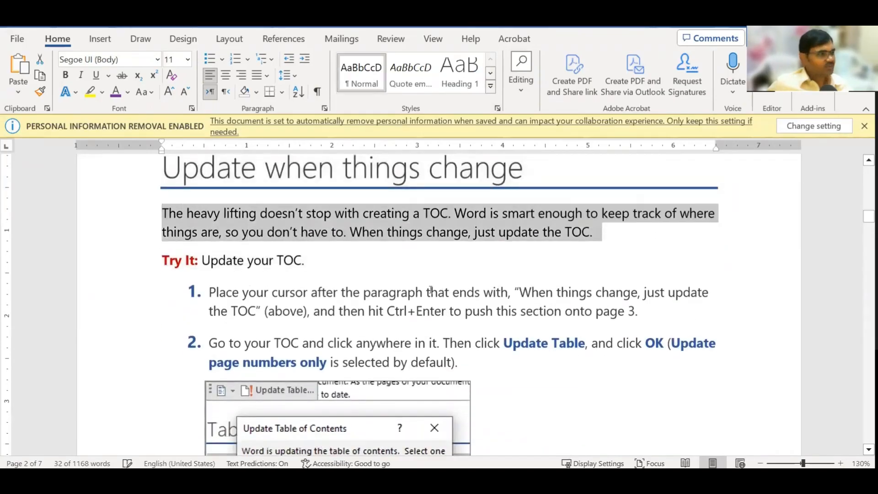
left_click(472, 339)
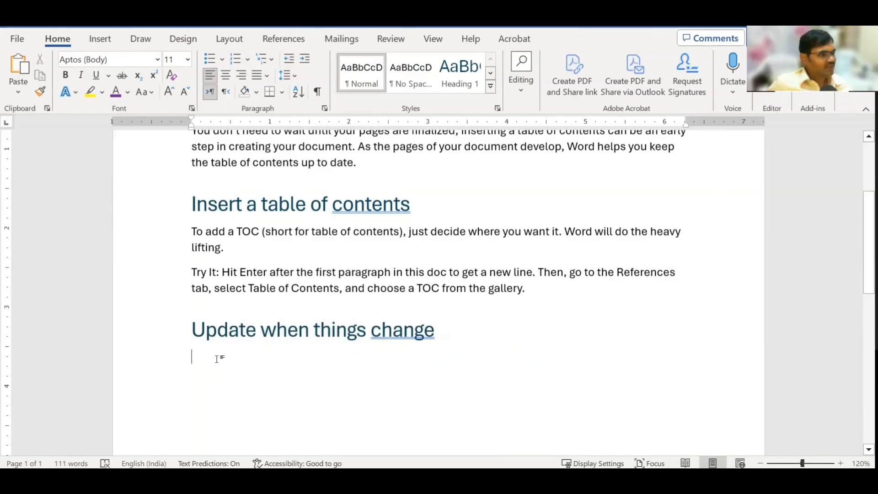
right_click(217, 359)
left_click(310, 179)
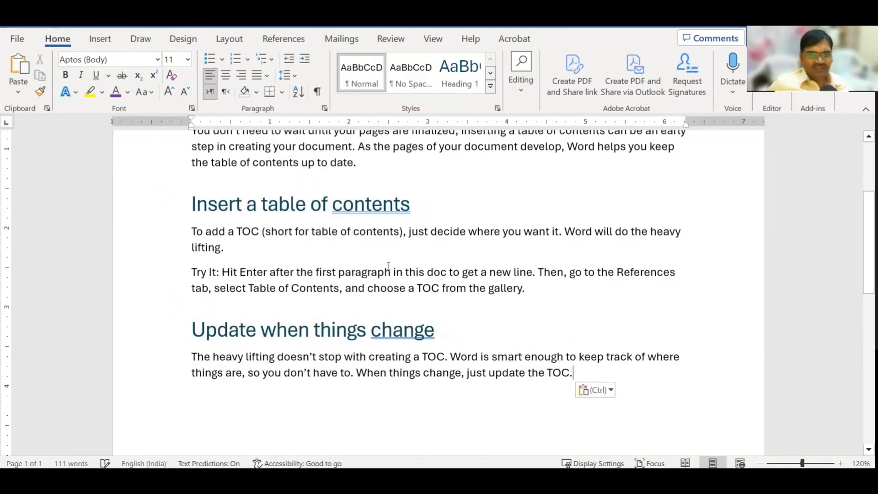
Copy the heading "Use styles for headings" from the tutorial document
scroll(506, 303, "down", 1)
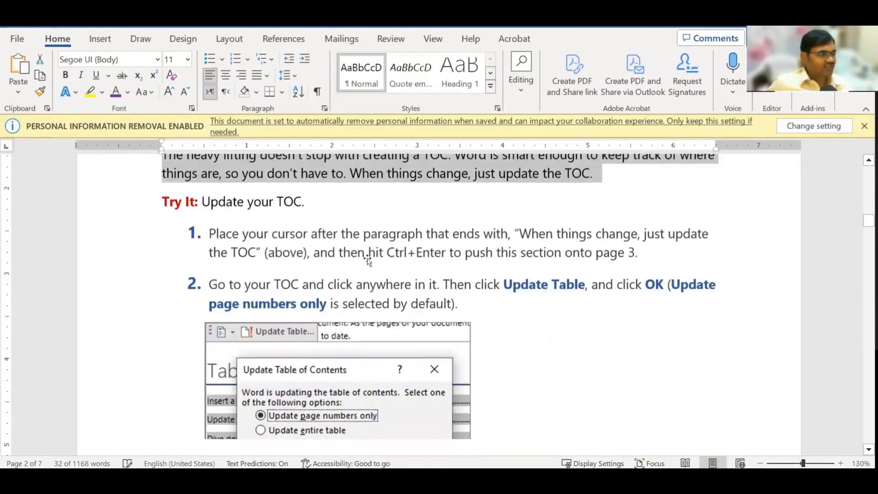
scroll(189, 224, "down", 6)
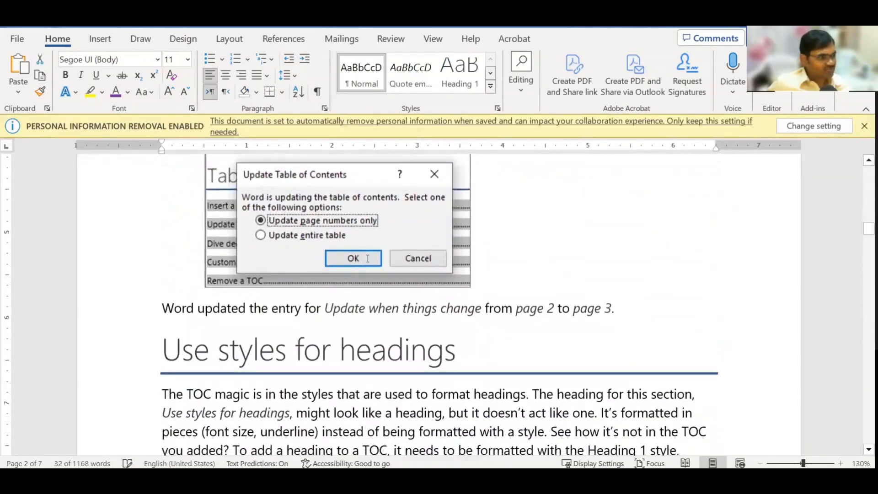
left_click_drag(162, 223, 424, 227)
key("ctrl+c")
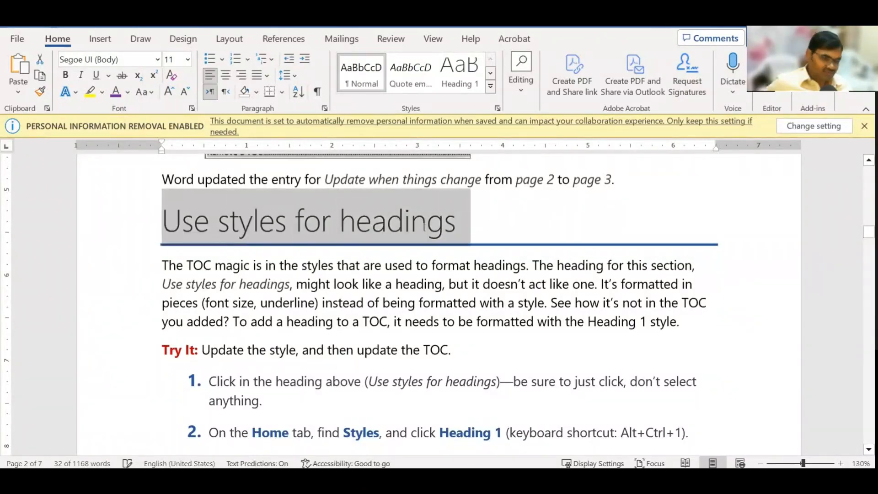
Paste "Use styles for headings" as text only below the last paragraph of the new document and apply the Heading 1 style to it
left_click(434, 303)
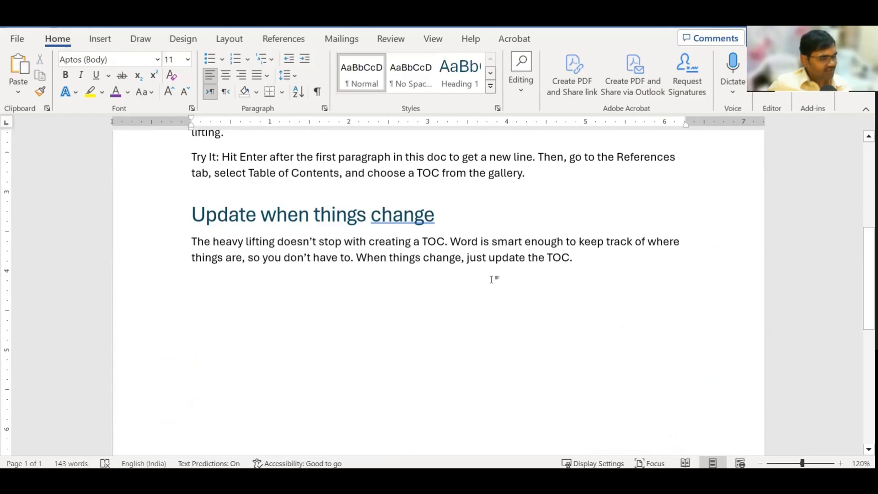
right_click(201, 288)
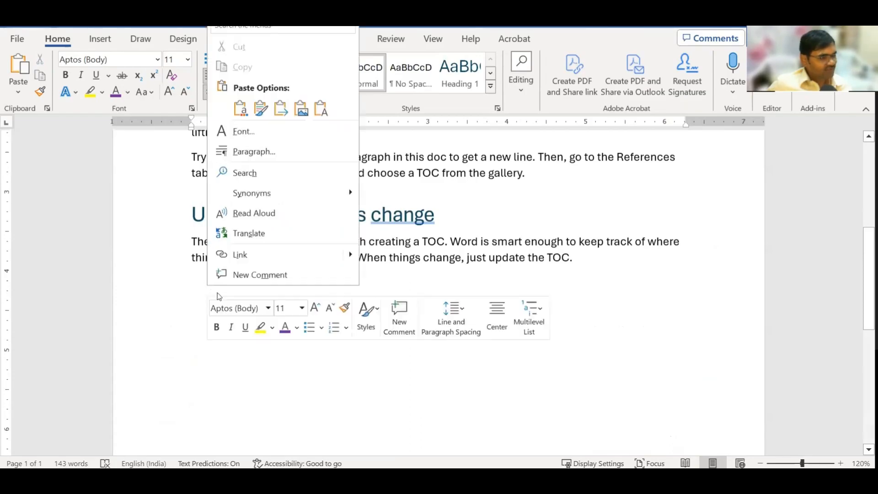
left_click(320, 108)
left_click_drag(306, 290, 190, 289)
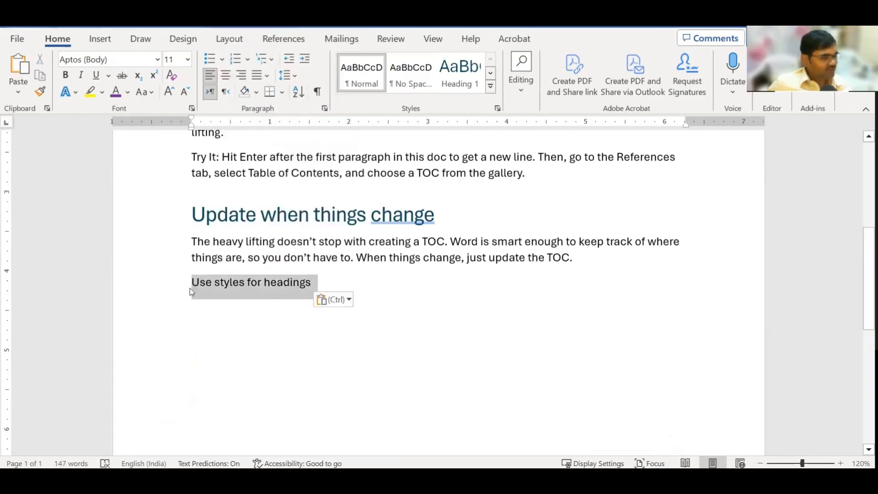
left_click(460, 73)
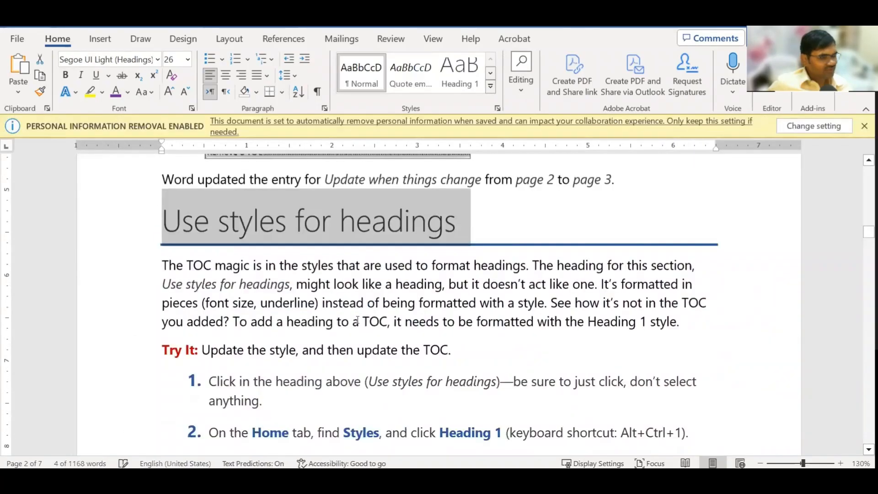
Copy the tutorial text under "Use styles for headings", from "The TOC magic" through the numbered steps to "includes it in the TOC."
scroll(172, 224, "down", 2)
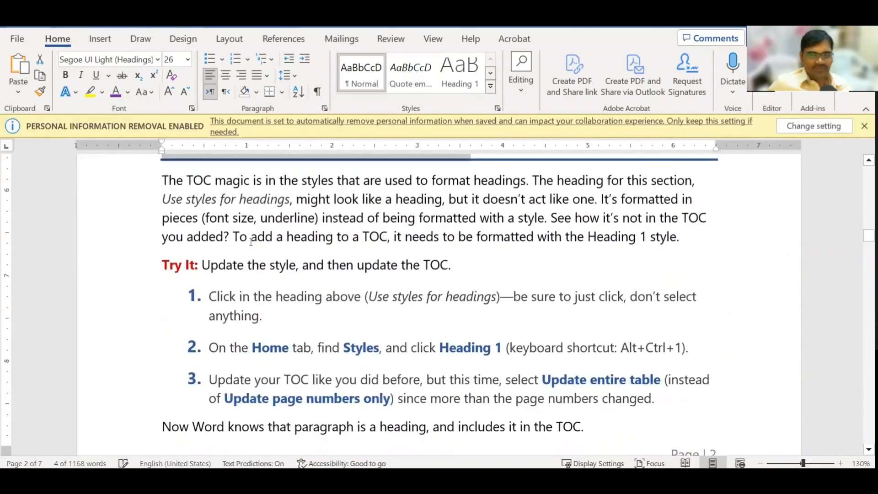
scroll(172, 225, "up", 1)
left_click_drag(164, 223, 589, 325)
key("ctrl+c")
scroll(527, 338, "down", 3)
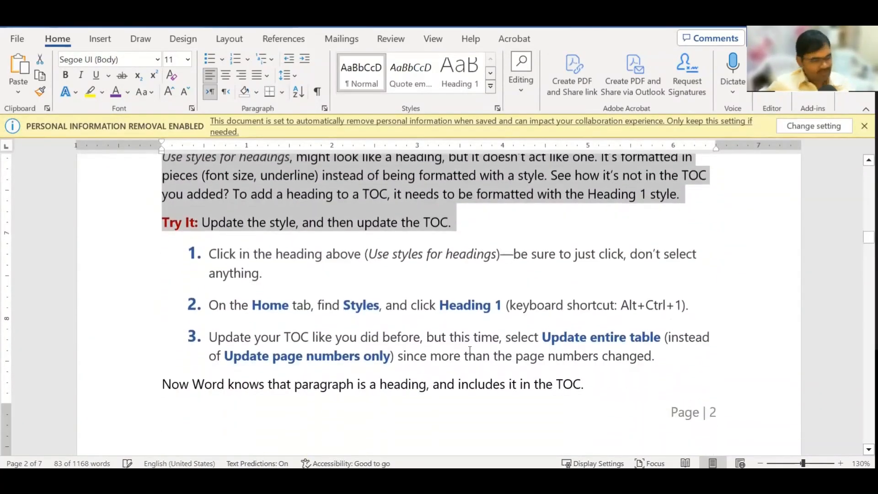
left_click(607, 388, "shift")
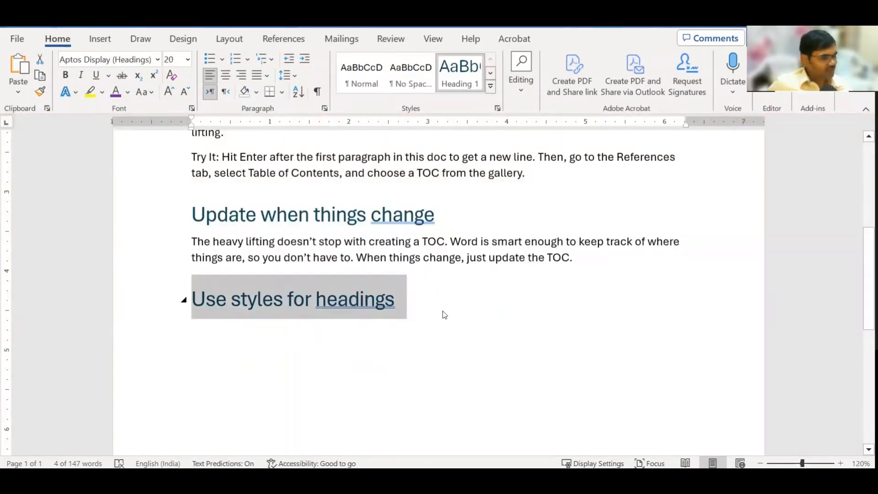
Paste the copied section text on a new line under the "Use styles for headings" heading and review it
left_click(443, 313)
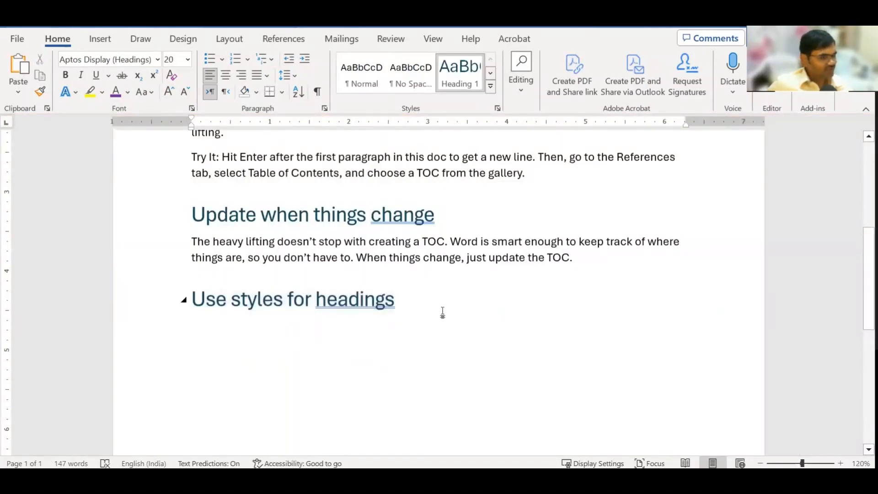
key("Return")
key("ctrl+v")
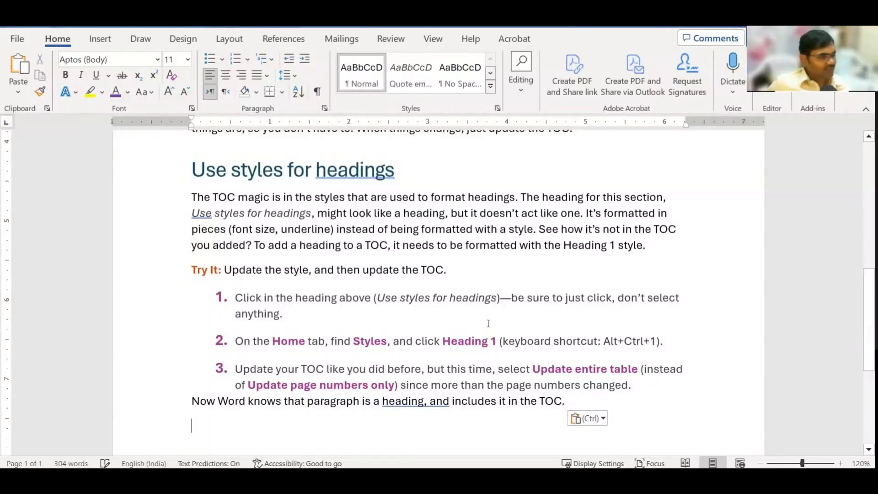
scroll(489, 323, "up", 2)
scroll(465, 313, "down", 2)
scroll(465, 313, "up", 2)
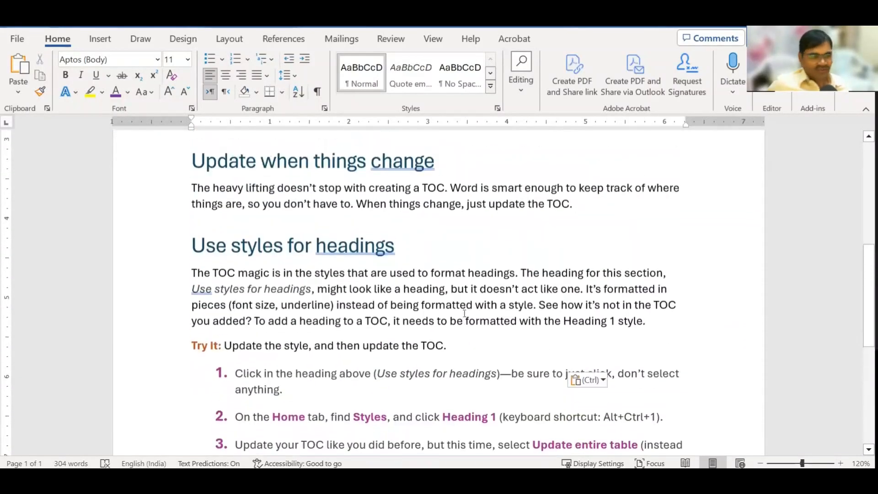
Look through the new document's sections and check their Heading 1 titles and body text
left_click(274, 253)
scroll(435, 314, "up", 2)
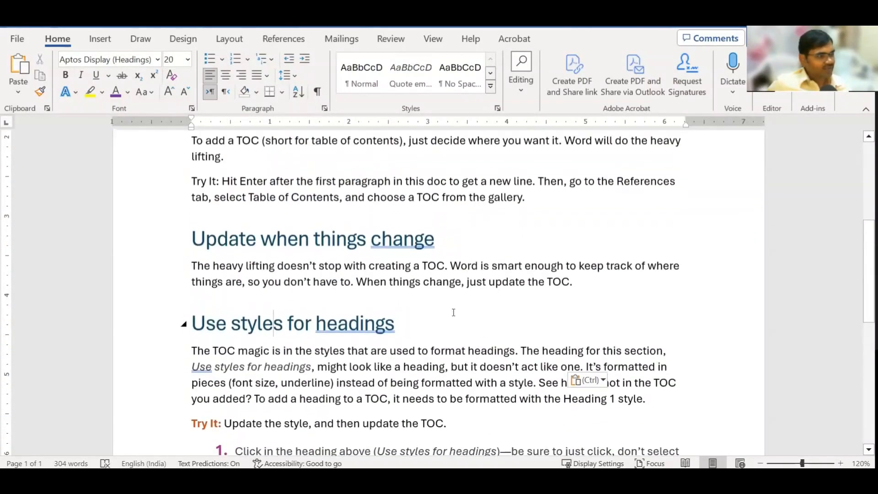
scroll(451, 313, "down", 3)
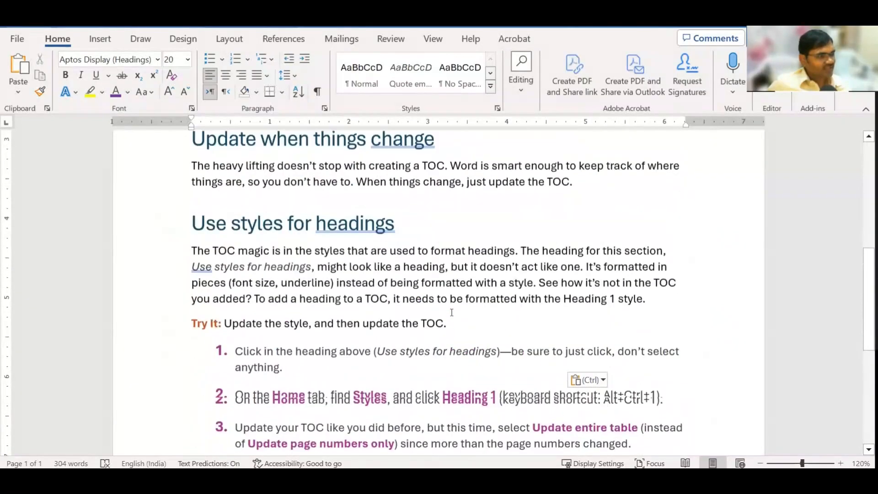
scroll(436, 310, "up", 4)
scroll(343, 306, "up", 3)
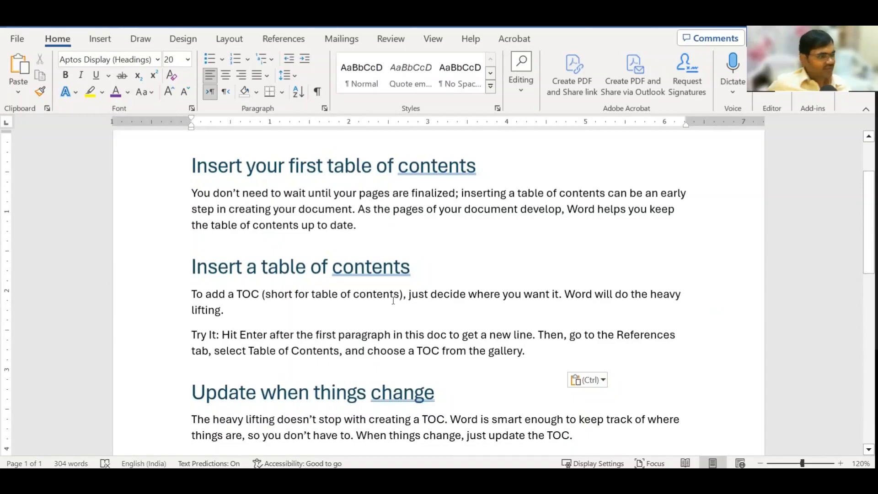
scroll(400, 307, "up", 2)
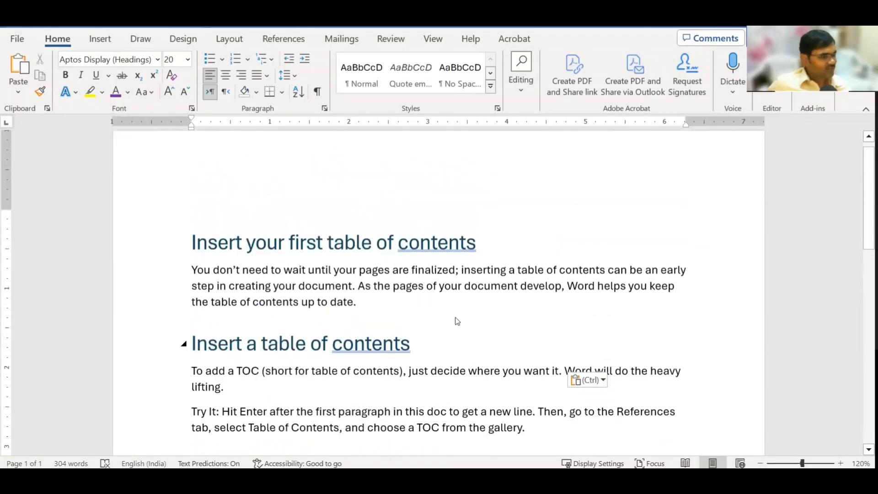
double_click(372, 348)
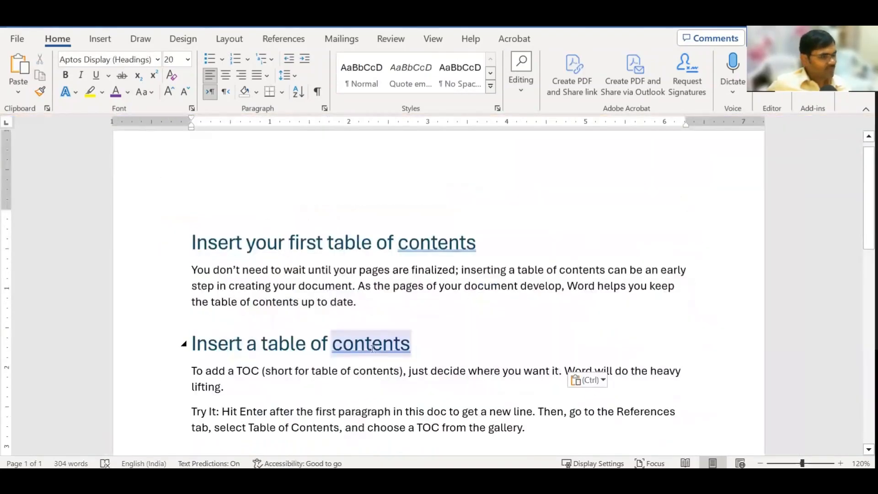
scroll(372, 349, "down", 10)
scroll(372, 349, "up", 5)
scroll(372, 349, "up", 5)
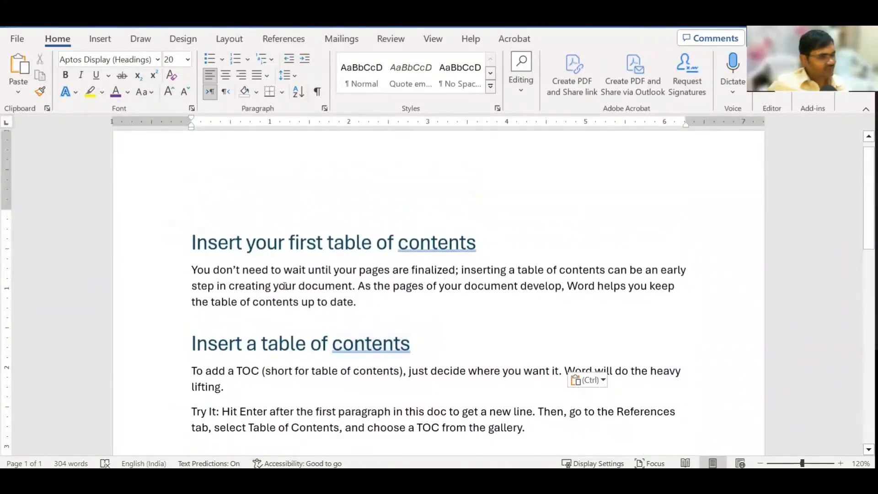
Duplicate the paragraph under "Insert your first table of contents" directly below itself, leaving no blank line after the copy
left_click(357, 288)
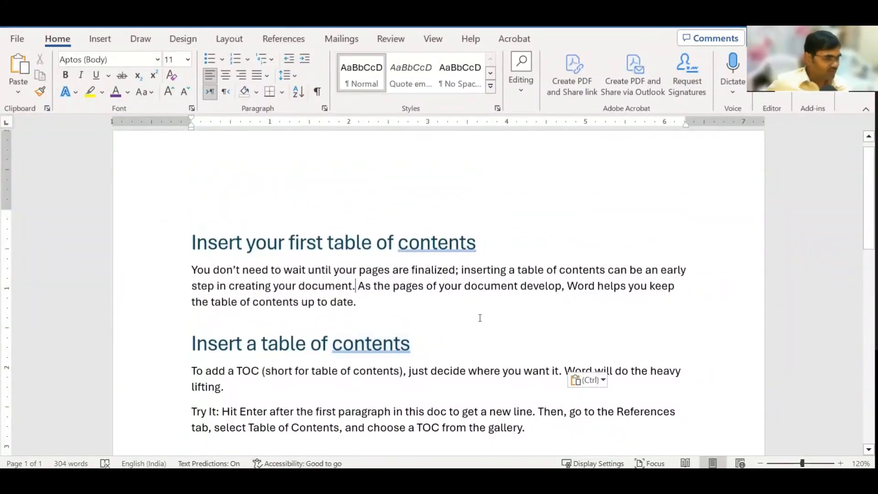
key("shift+Up")
key("shift+Up")
key("shift+Home")
key("ctrl+c")
key("Left")
key("Down")
key("Down")
key("End")
key("Return")
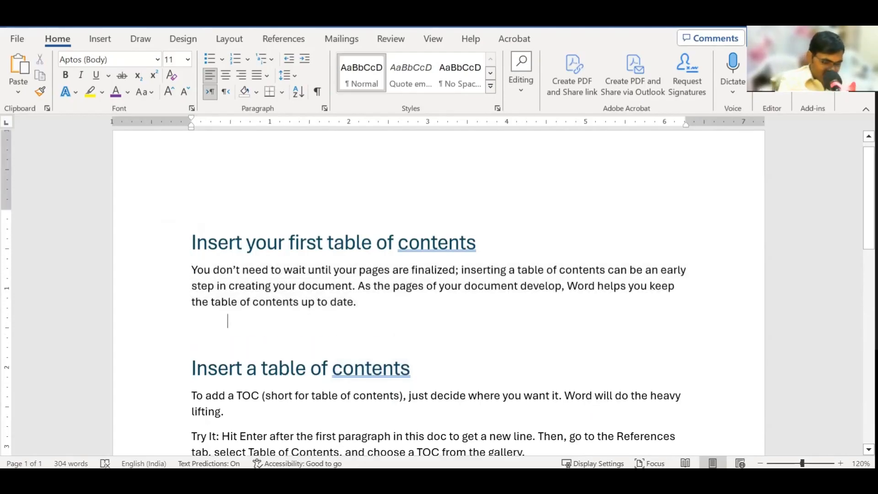
key("ctrl+v")
key("BackSpace")
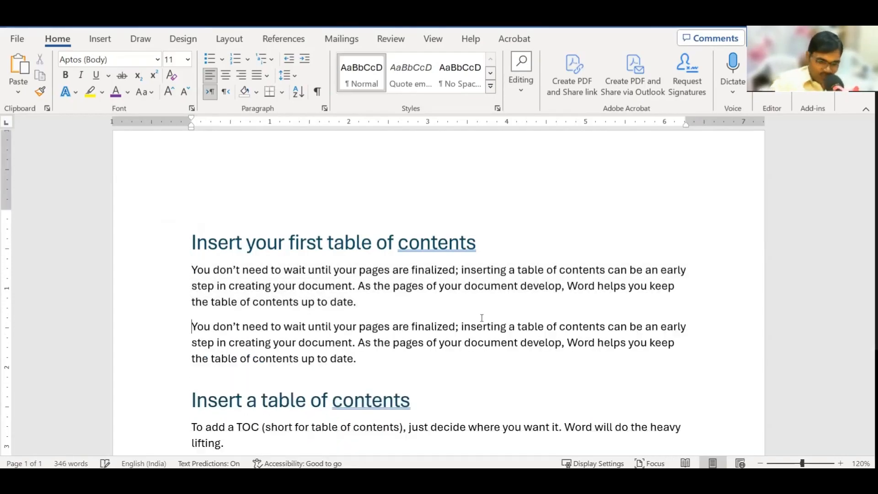
Insert a line above the duplicated paragraph, enter "Side heading" in it and replace that text with "Heading 2"
key("Return")
key("Up")
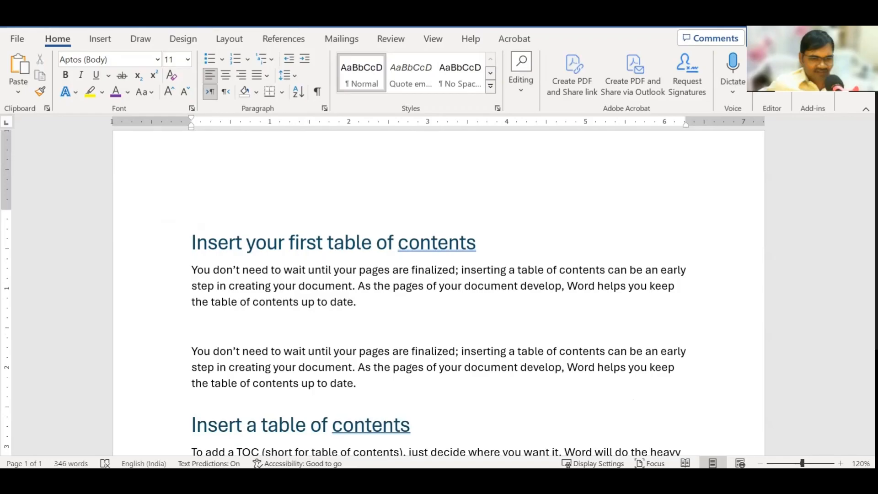
type("Side heading")
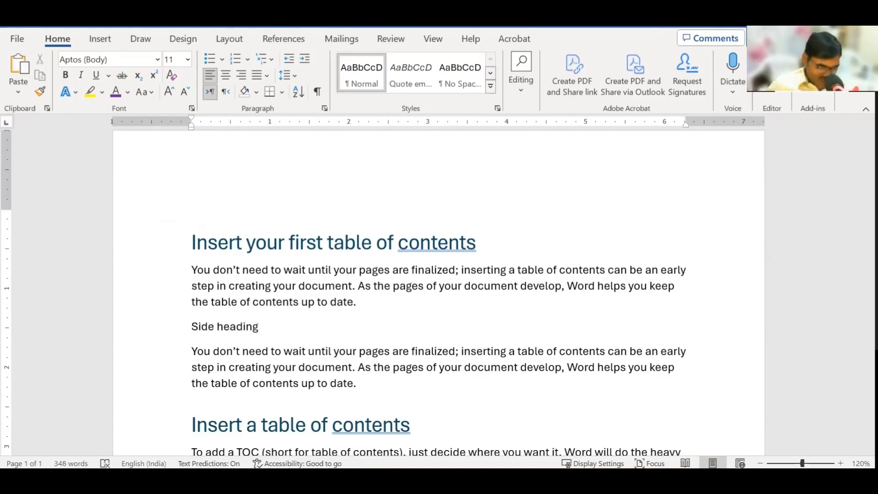
key("shift+Home")
type("Heaed")
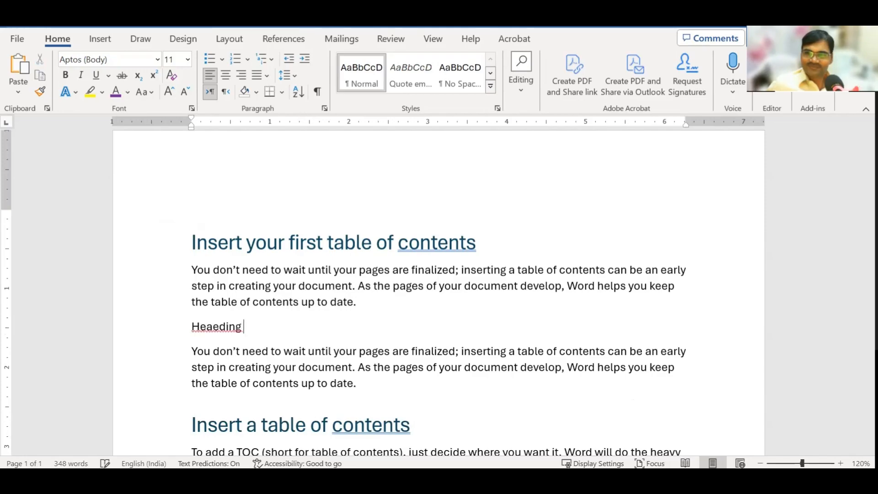
key("BackSpace")
key("BackSpace")
type("ding")
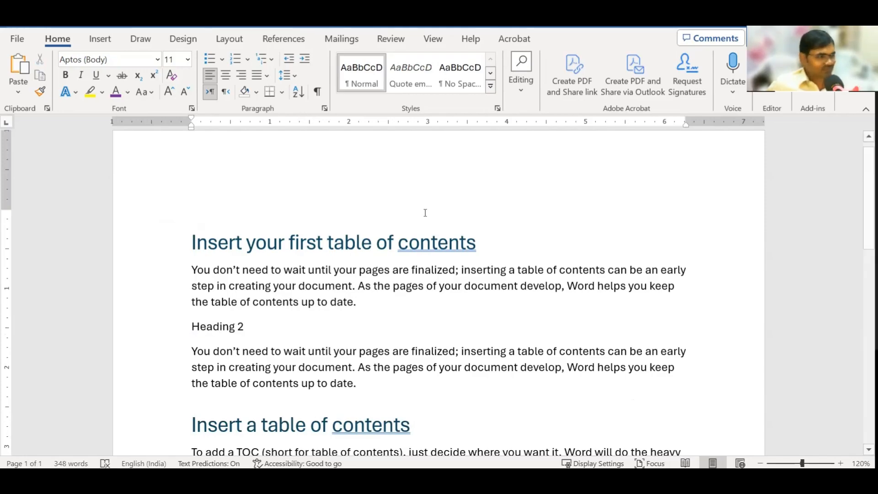
Replace the text of the line above the duplicated paragraph with "Sub topic 2" and apply the Heading 2 style to it
triple_click(227, 333)
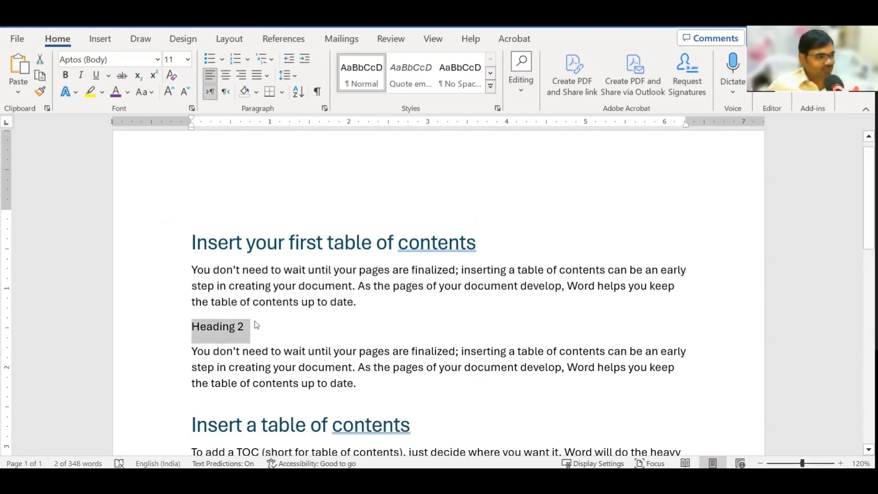
type("Sub topic 2")
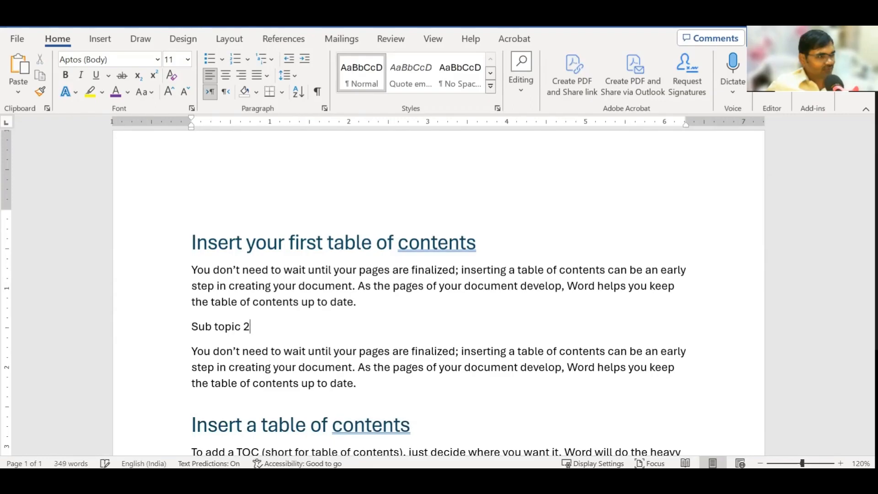
triple_click(257, 325)
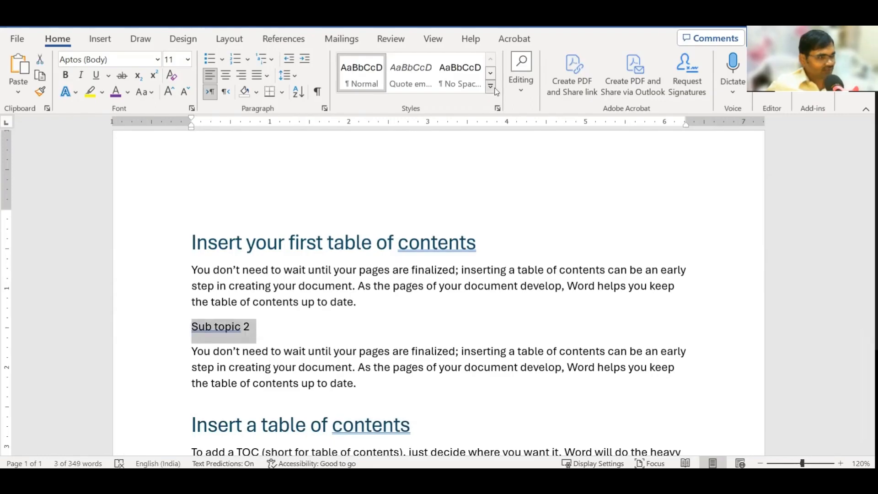
left_click(490, 86)
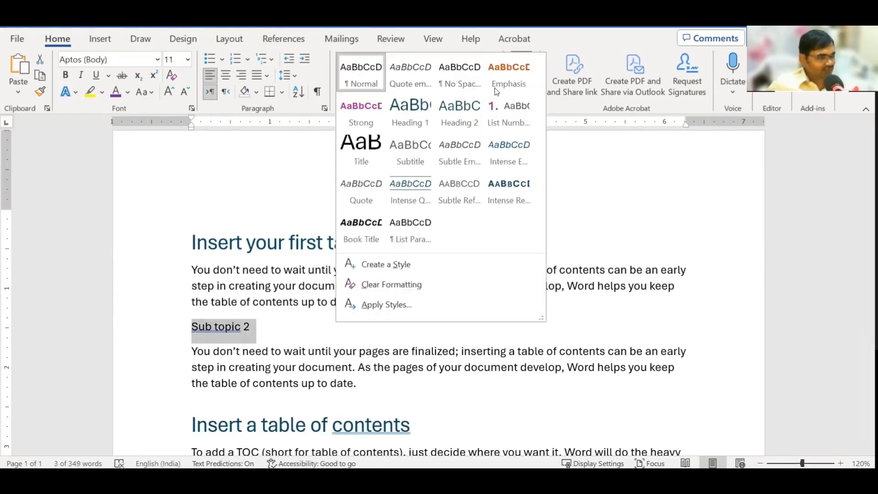
left_click(459, 114)
Change the number in the new subheading so that it reads "Sub topic 1"
left_click(295, 330)
double_click(265, 334)
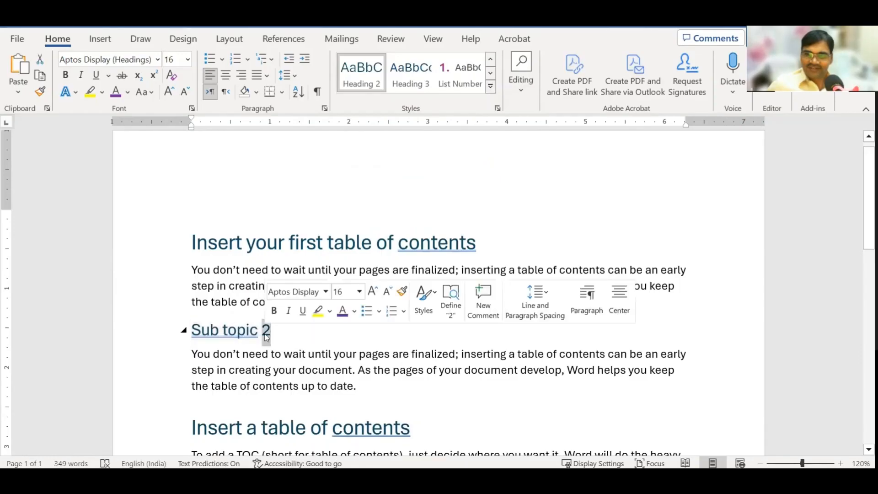
type("1")
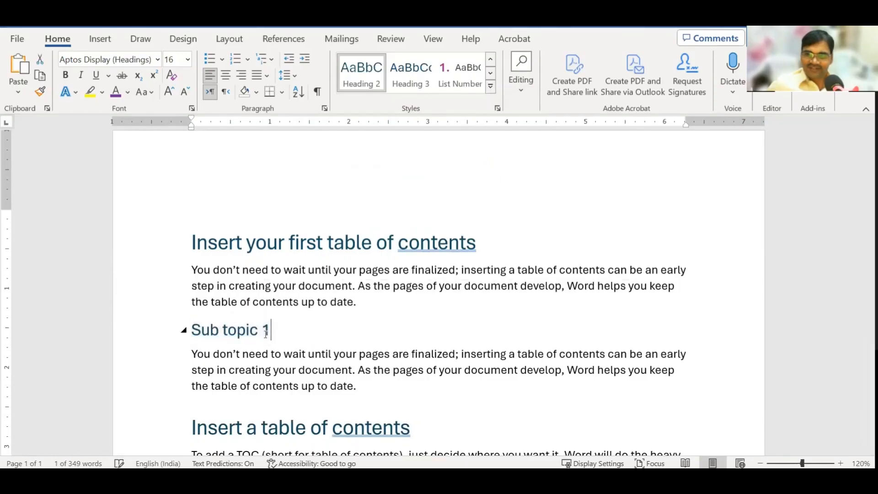
Copy the "Sub topic 1" subheading below its paragraph and renumber the copy as "Sub topic 2"
triple_click(265, 336)
left_click(282, 386)
key("End")
key("Return")
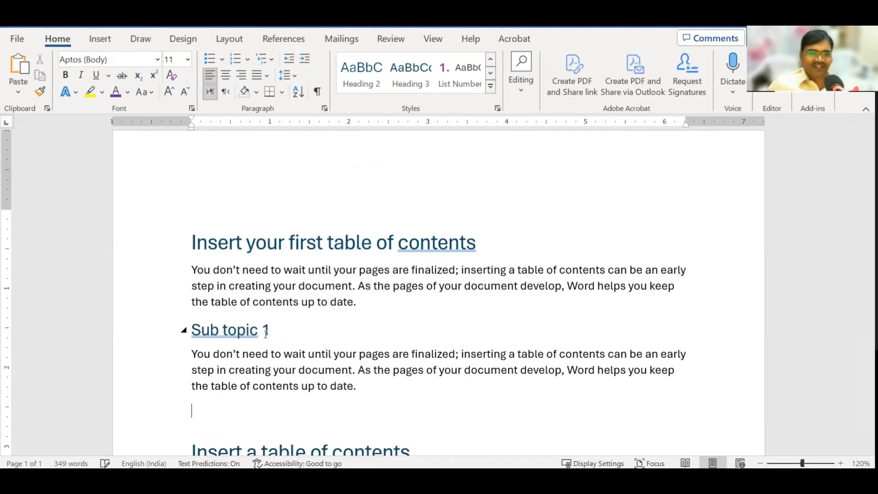
key("ctrl+v")
key("BackSpace")
type("2")
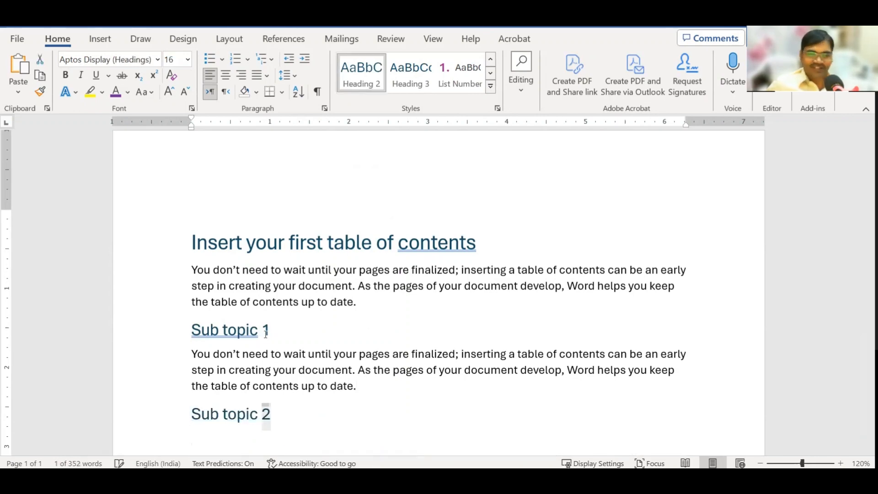
Copy the paragraph under "Sub topic 1" to below "Sub topic 2" and delete the extra blank line after it
scroll(266, 334, "down", 3)
key("Up")
key("Up")
key("Up")
key("Up")
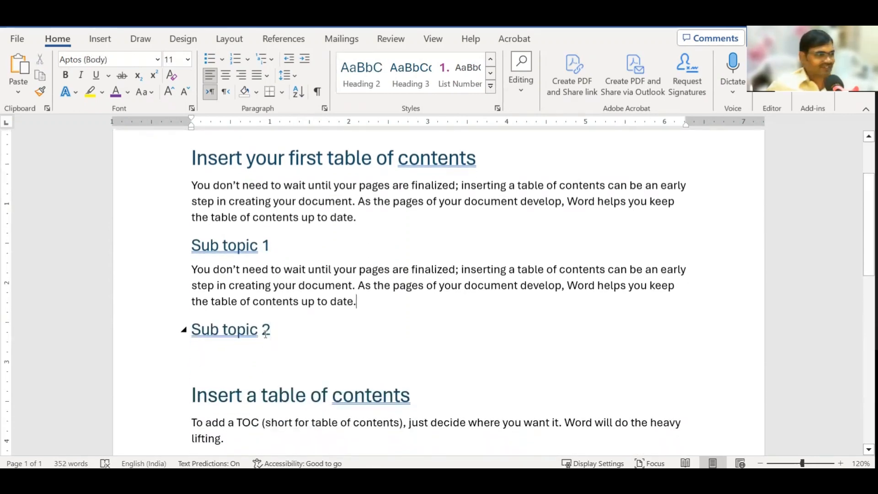
key("ctrl+shift+Up")
key("Down")
key("Down")
key("Down")
key("Up")
key("ctrl+v")
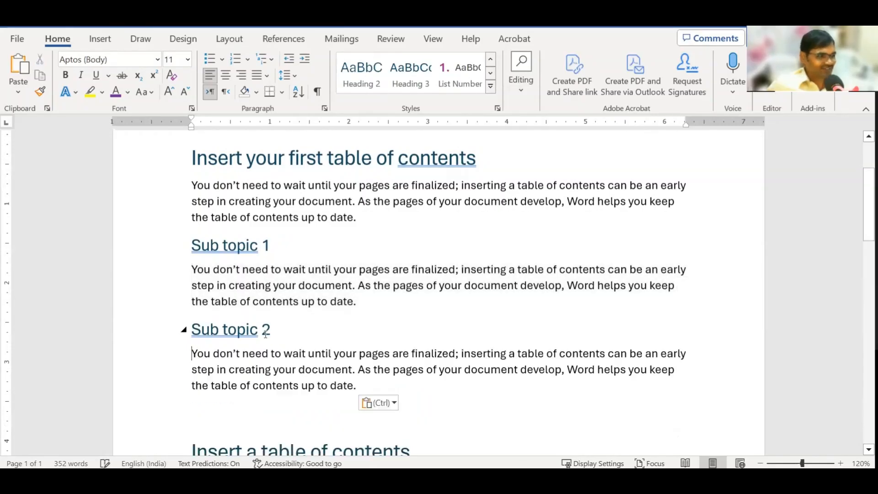
key("Delete")
Copy the whole block from "Sub topic 1" through the paragraph under "Sub topic 2"
key("Up")
key("End")
key("ctrl+shift+Up")
key("ctrl+shift+Up")
key("ctrl+shift+Up")
key("ctrl+shift+Up")
key("ctrl+c")
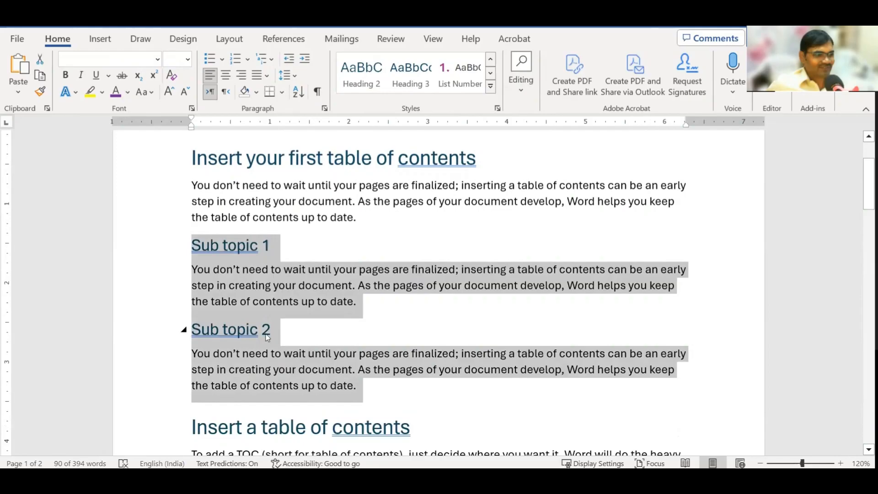
Paste the two copied subtopics at the end of the "Insert a table of contents" section and delete the blank line after them
scroll(268, 337, "down", 5)
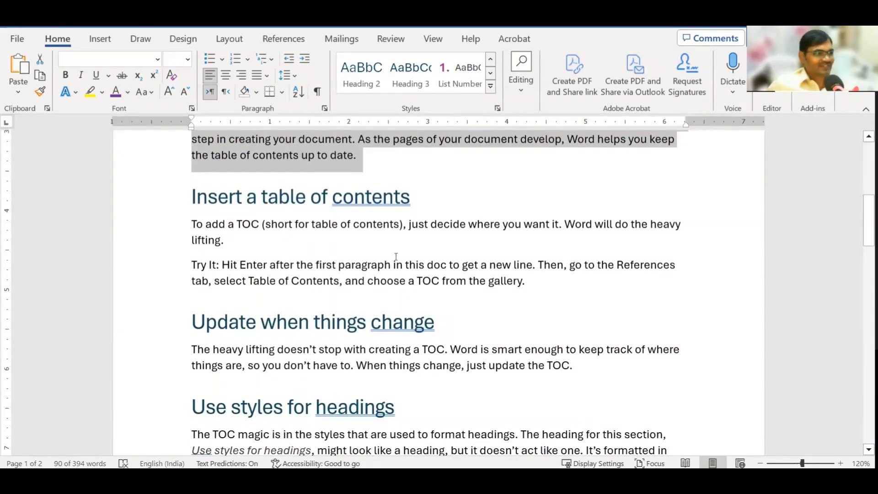
left_click(541, 281)
key("Return")
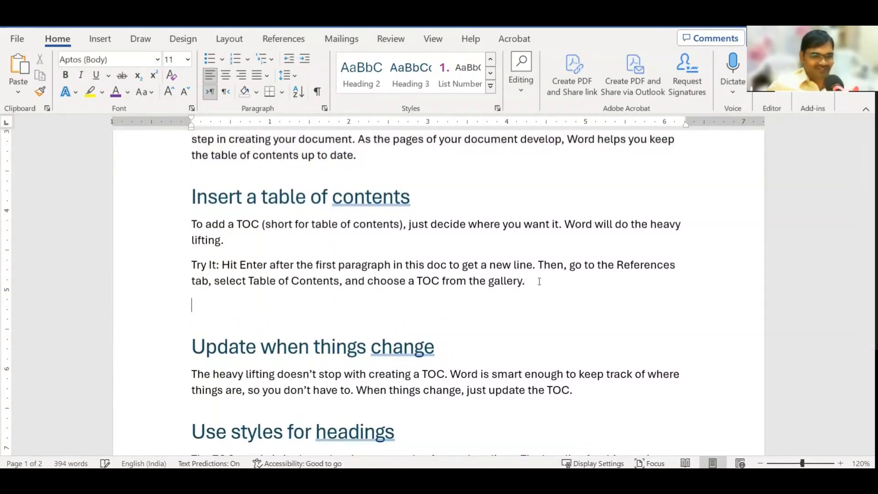
key("ctrl+v")
left_click(237, 261)
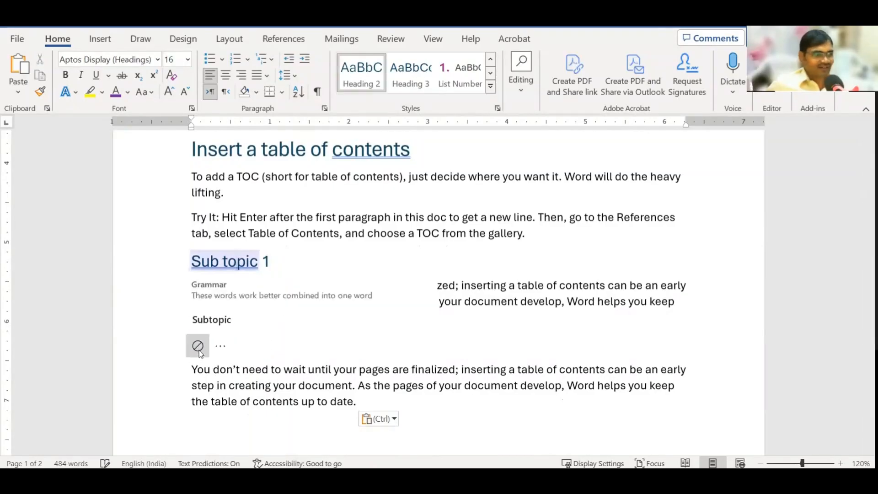
left_click(467, 257)
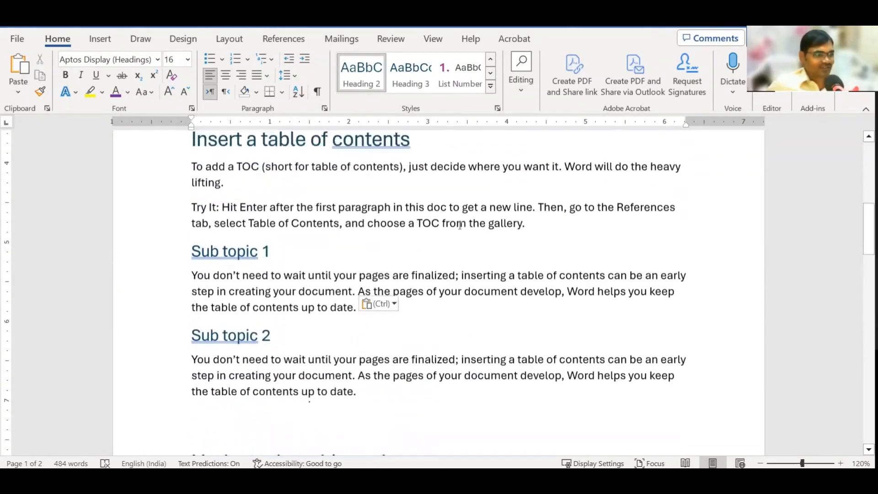
scroll(467, 256, "down", 4)
left_click(257, 235)
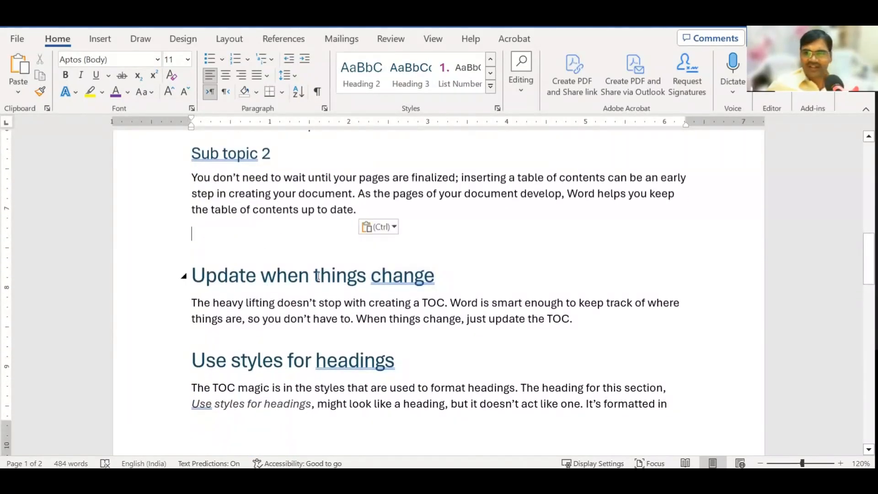
key("Delete")
Paste the subtopic block at the end of the "Update when things change" section and delete the blank line after it
key("Down")
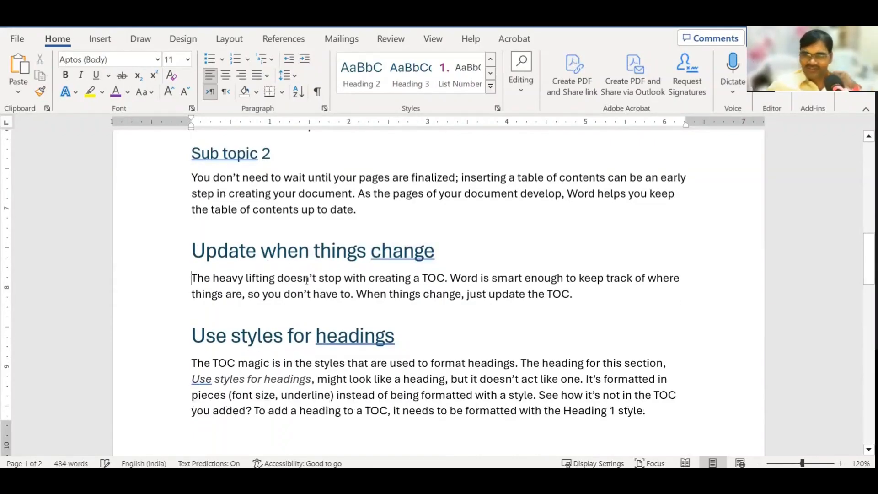
key("Return")
key("ctrl+v")
scroll(307, 280, "down", 3)
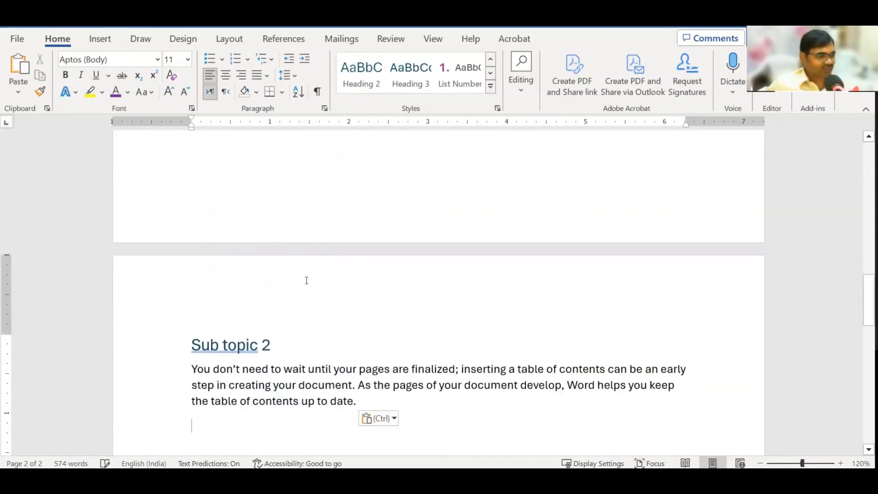
key("Delete")
Paste the subtopic block between the first "Use styles for headings" paragraph and "Try It", delete the blank line after it, and review the pages
double_click(337, 321)
key("Down")
key("Down")
key("Up")
key("Up")
key("Left")
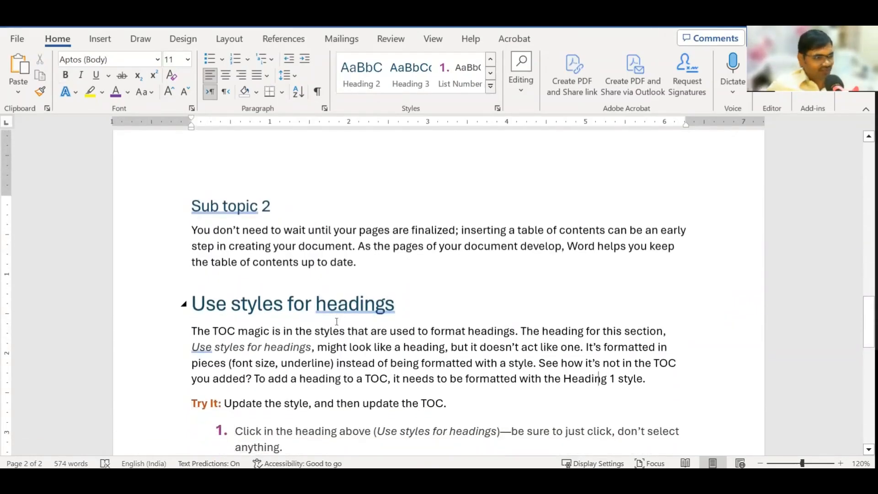
key("Return")
key("ctrl+v")
scroll(337, 322, "down", 5)
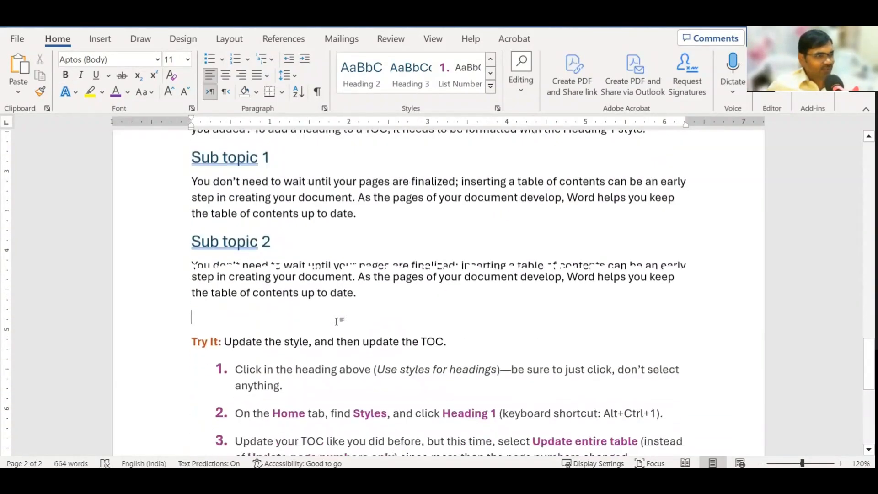
scroll(336, 321, "down", 2)
key("Delete")
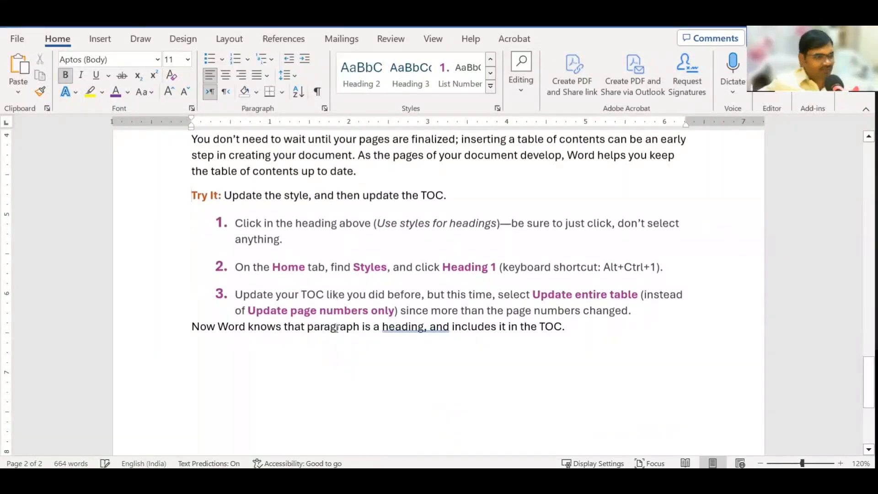
scroll(336, 331, "down", 7)
scroll(336, 331, "up", 15)
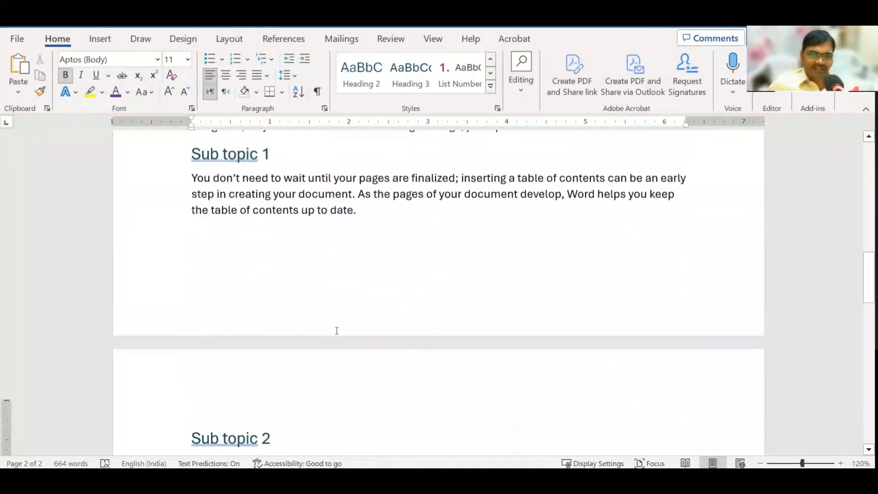
Insert a page break before the "Insert your first table of contents" heading to leave a blank page at the document's start
scroll(336, 328, "up", 5)
left_click(226, 247)
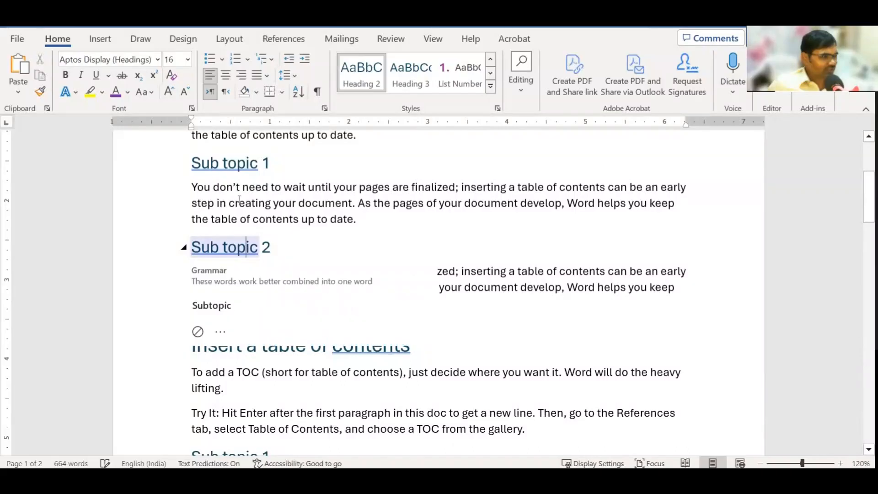
left_click(225, 163)
left_click(496, 220)
scroll(508, 232, "up", 4)
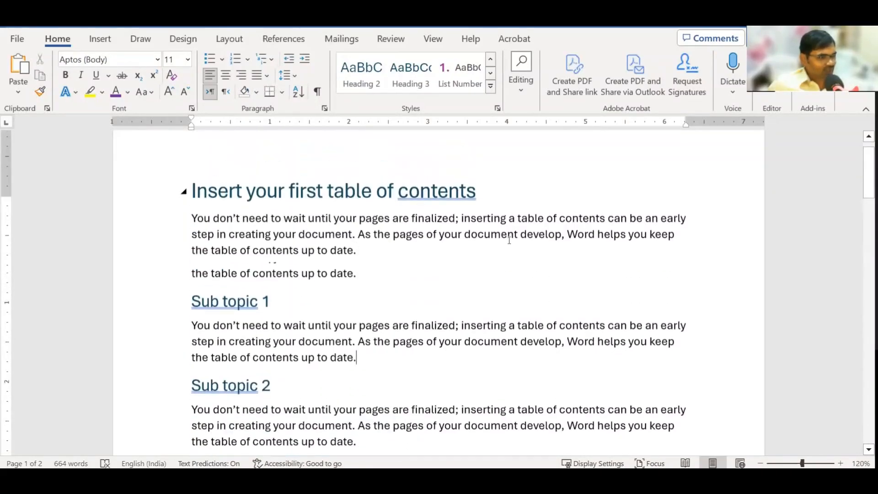
left_click(275, 262)
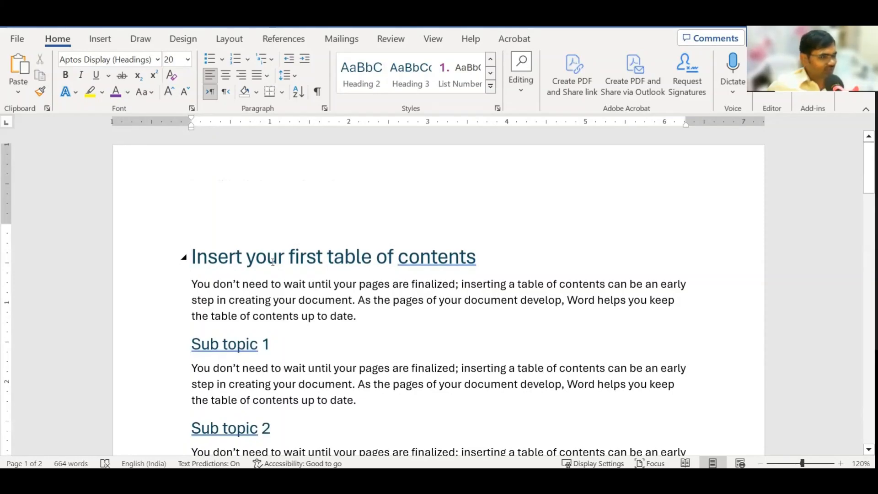
key("ctrl+Return")
scroll(273, 263, "down", 8)
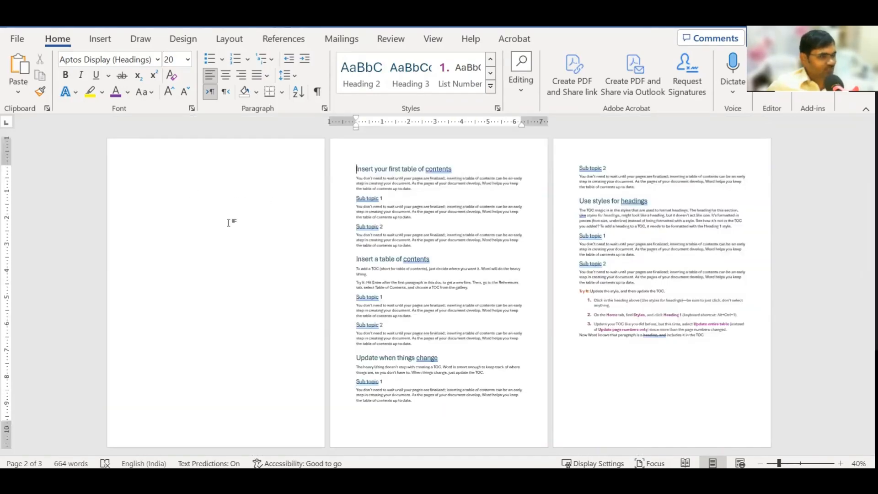
Insert an Automatic Table 1 table of contents on the blank first page
left_click(147, 159)
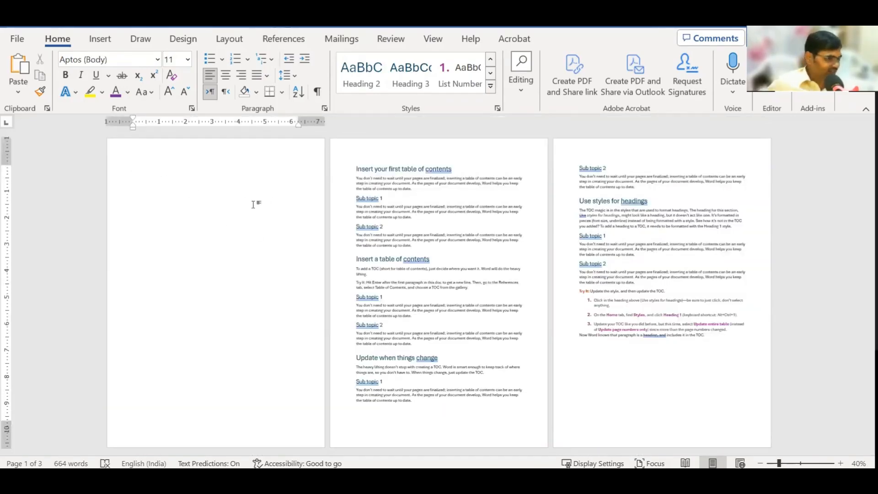
left_click(282, 40)
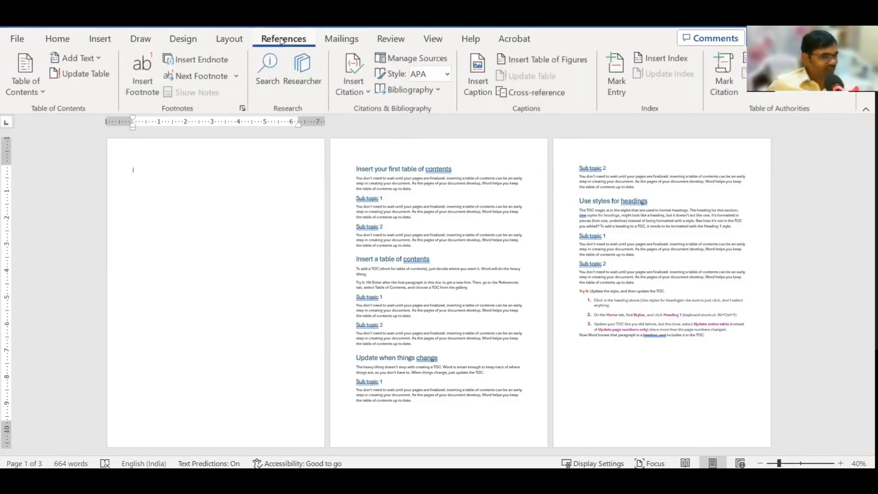
left_click(29, 93)
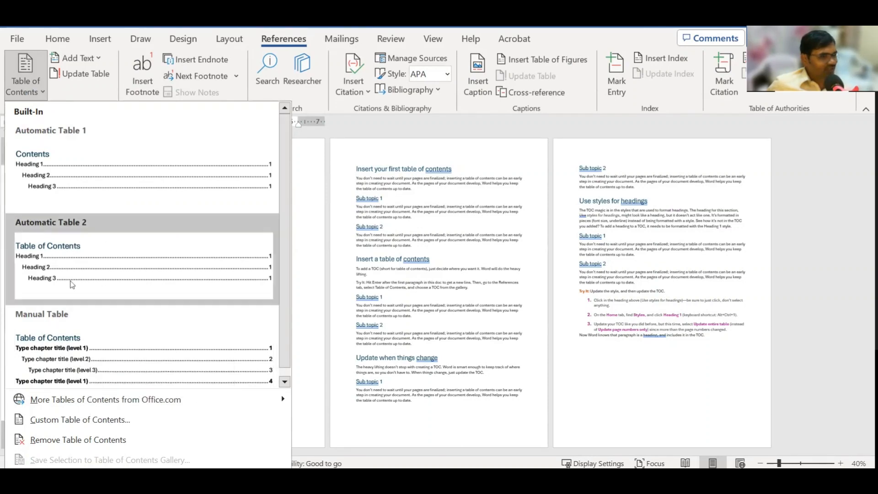
left_click(130, 191)
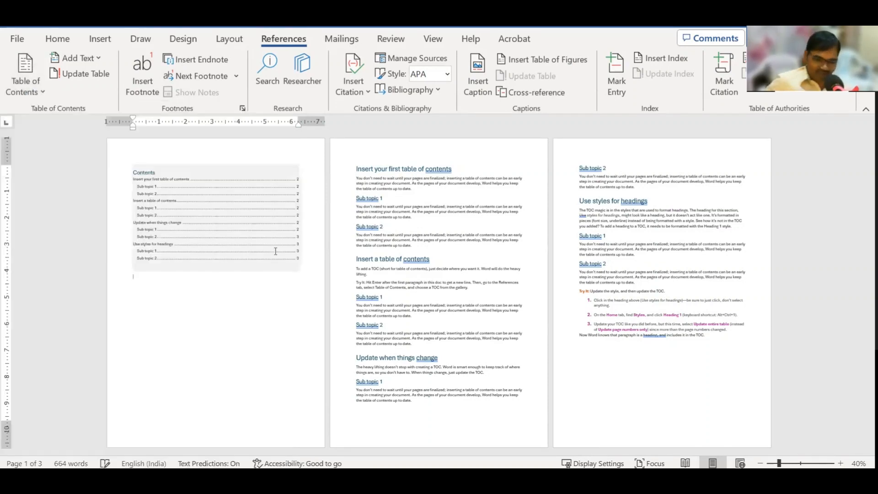
Examine the headings, subtopics and page numbers in the table of contents and compare them with the following page
scroll(219, 254, "up", 9)
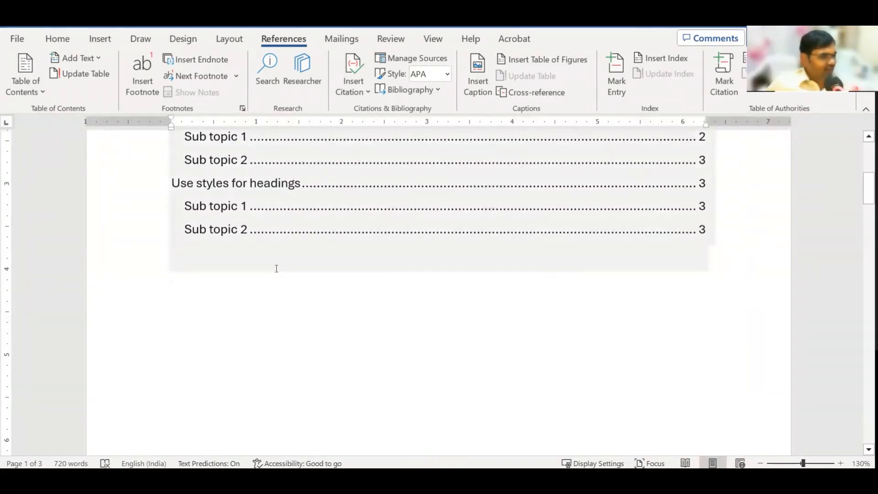
scroll(276, 268, "up", 5)
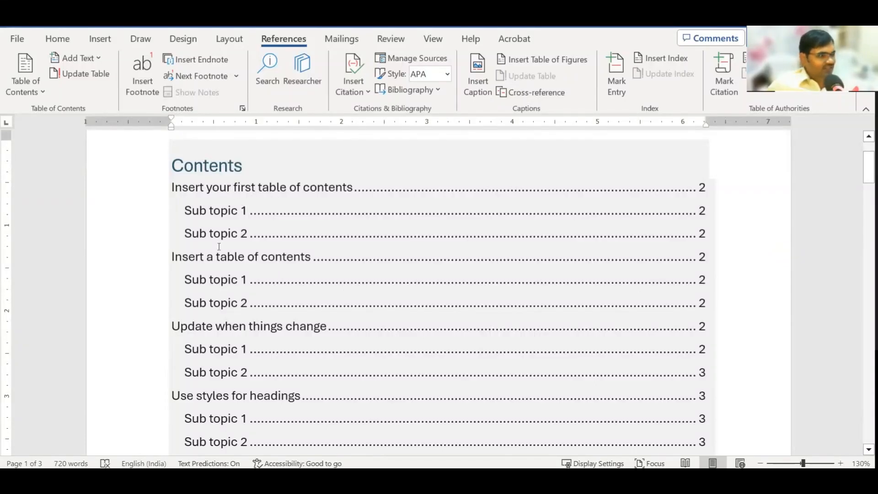
scroll(238, 327, "down", 2)
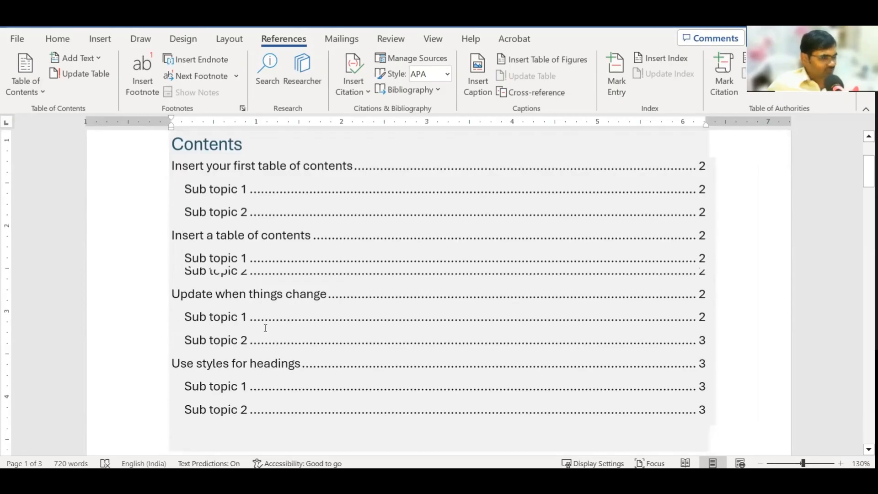
scroll(190, 266, "up", 3)
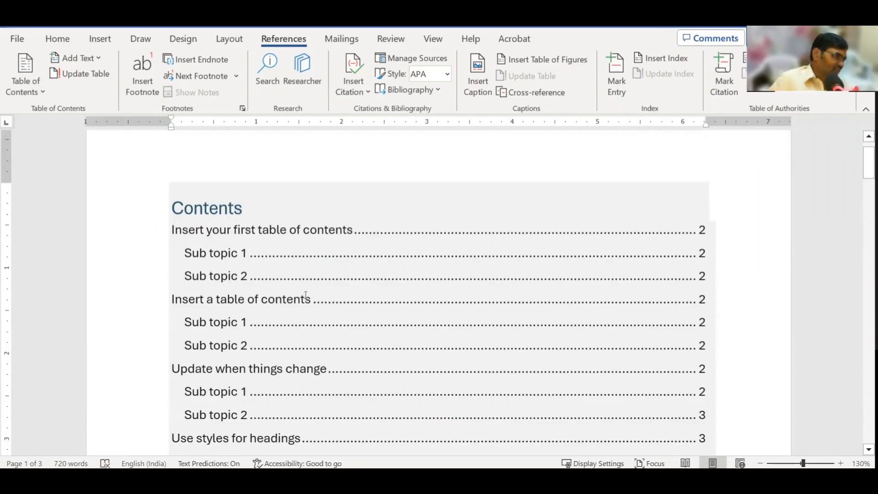
scroll(305, 297, "down", 5)
scroll(306, 296, "up", 8)
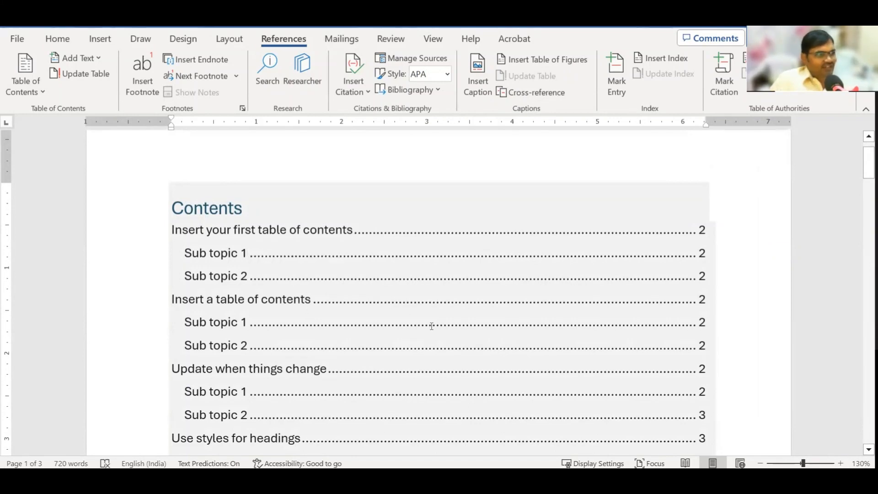
scroll(347, 291, "down", 7, "ctrl")
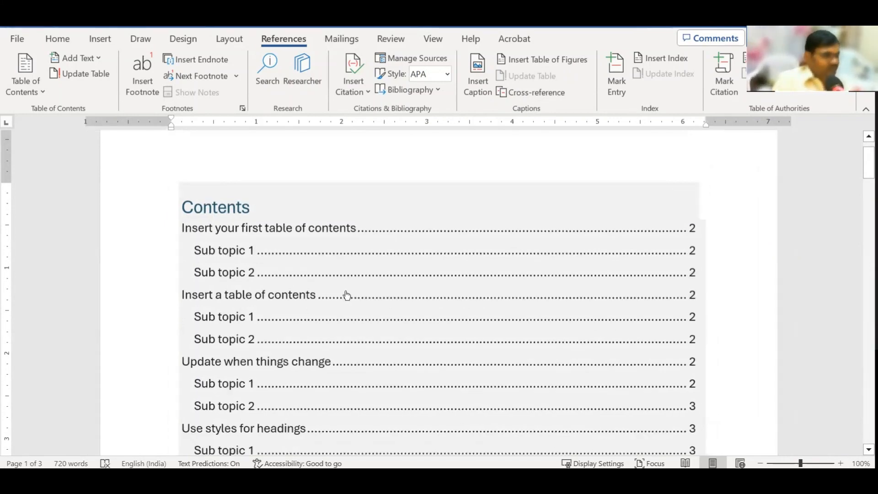
scroll(432, 271, "down", 5)
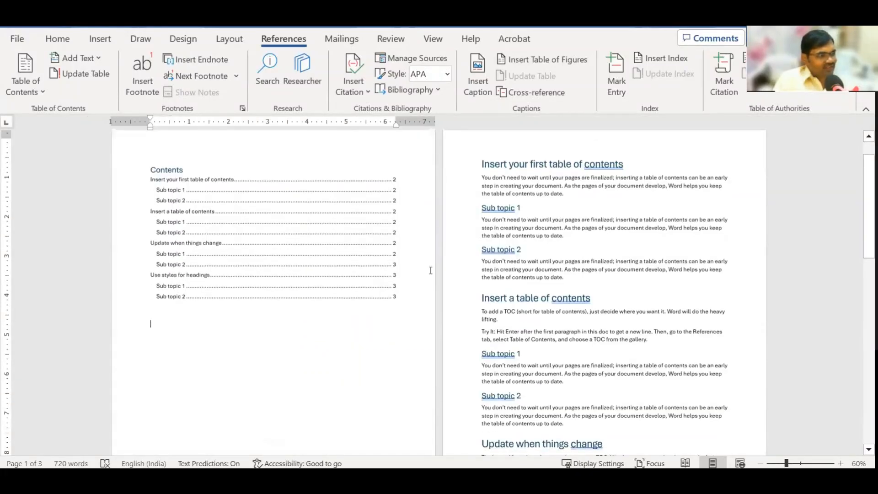
scroll(499, 238, "up", 3)
scroll(538, 206, "up", 2)
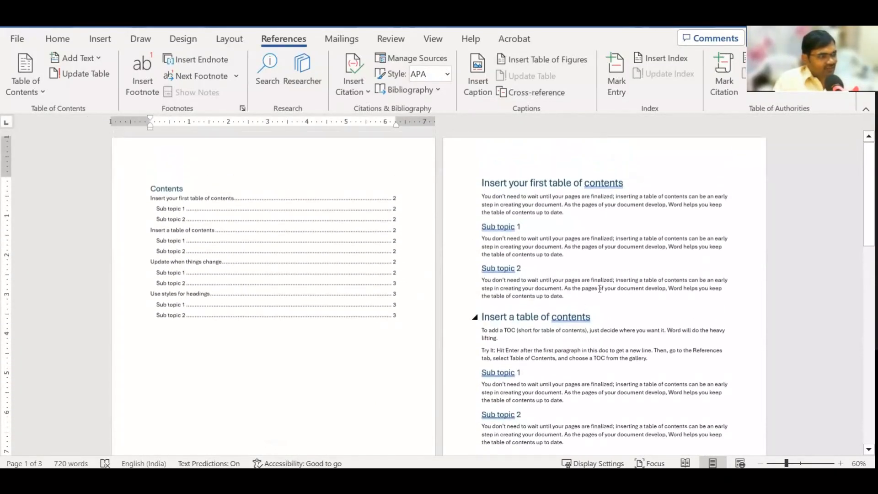
Check which style is applied to the "Sub topic 2" heading under "Insert your first table of contents"
left_click_drag(537, 269, 477, 269)
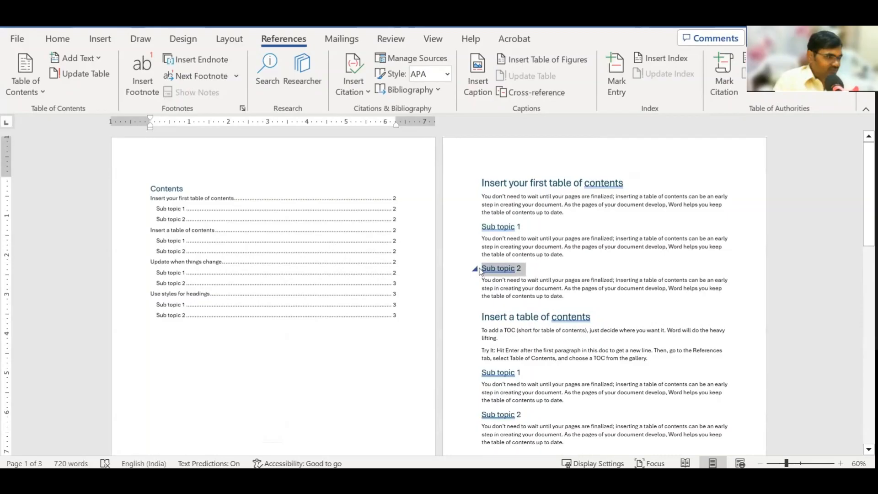
left_click(58, 39)
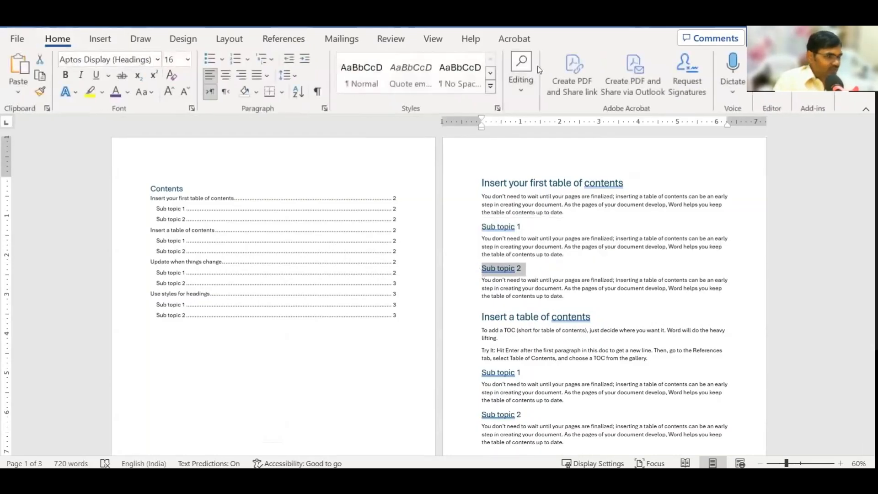
left_click(495, 93)
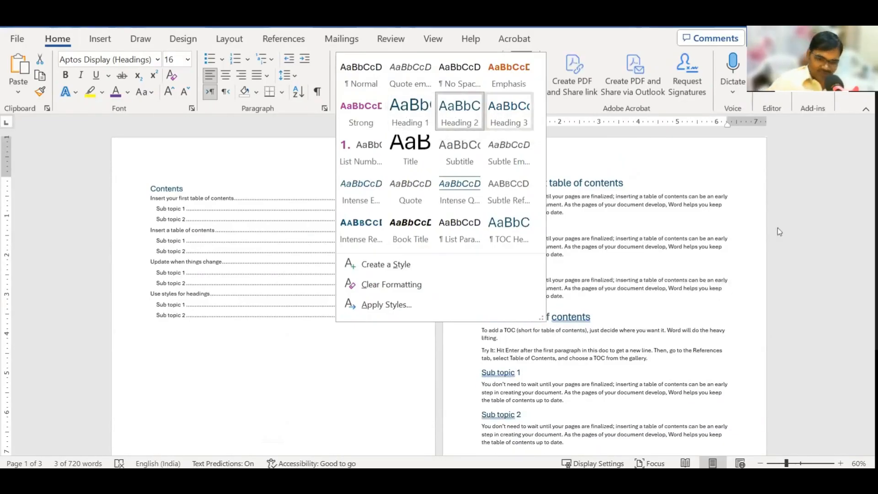
left_click(570, 226)
scroll(521, 210, "down", 3)
scroll(372, 172, "up", 3)
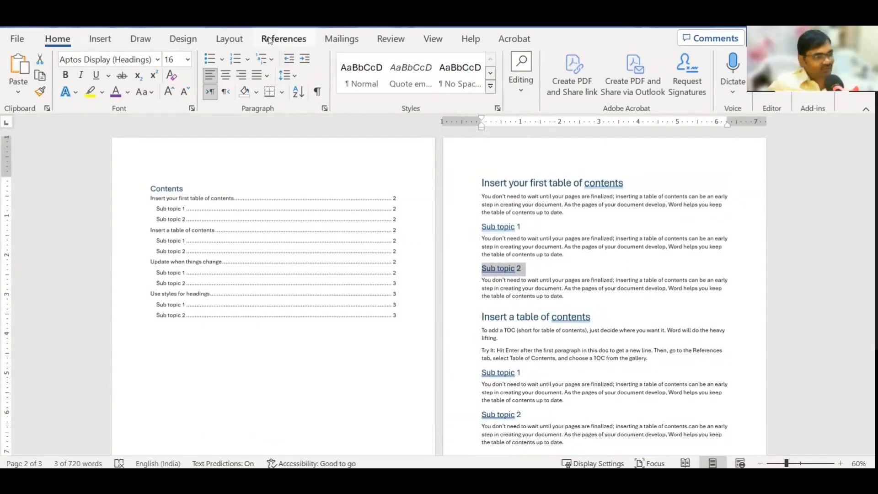
View the built-in table of contents designs and close the gallery without choosing one
left_click(270, 39)
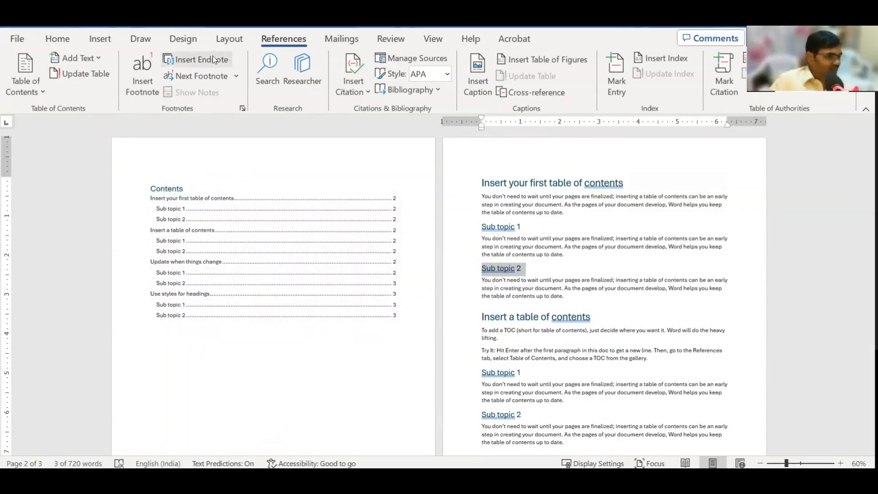
left_click(33, 91)
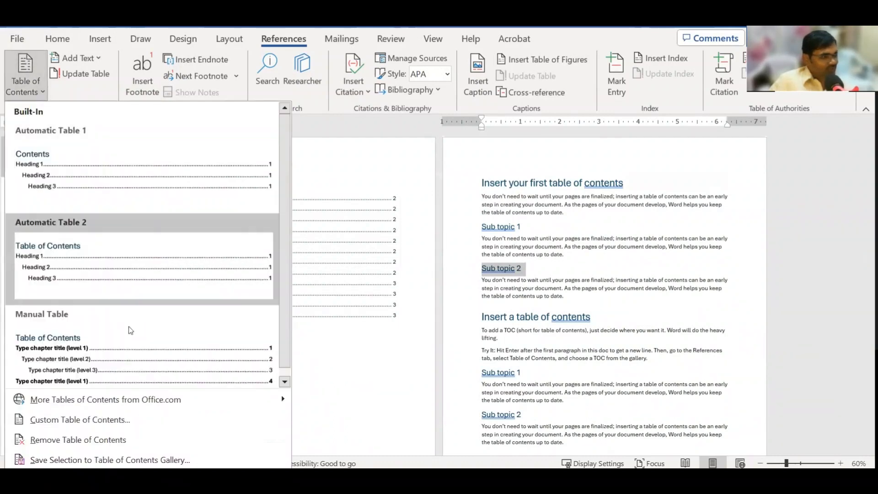
left_click(391, 363)
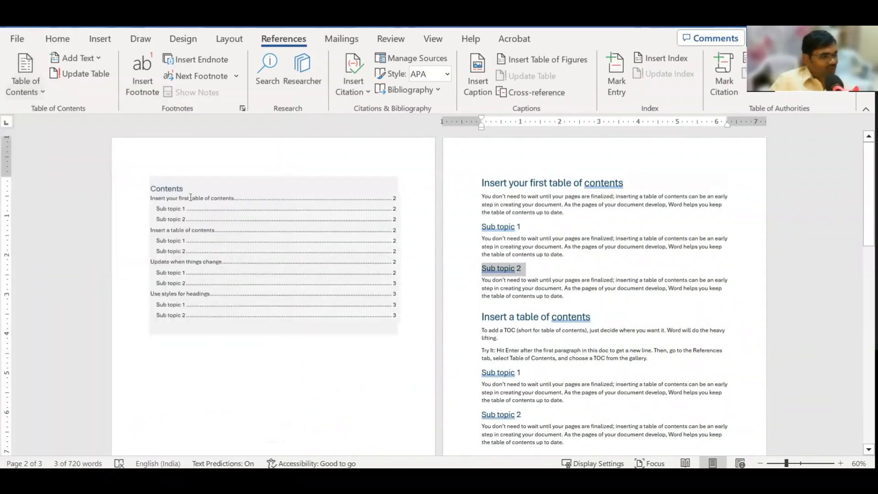
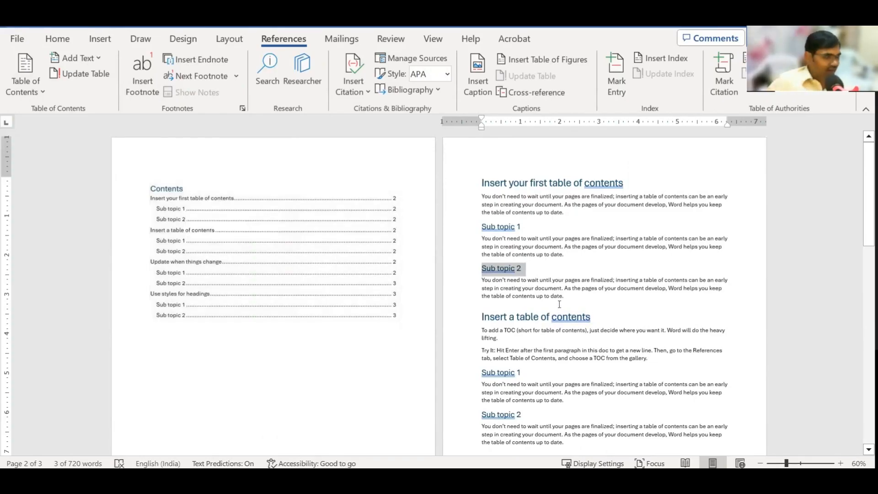
Review the sections and subtopics on page 2 down to the page's footer area
scroll(559, 308, "down", 2)
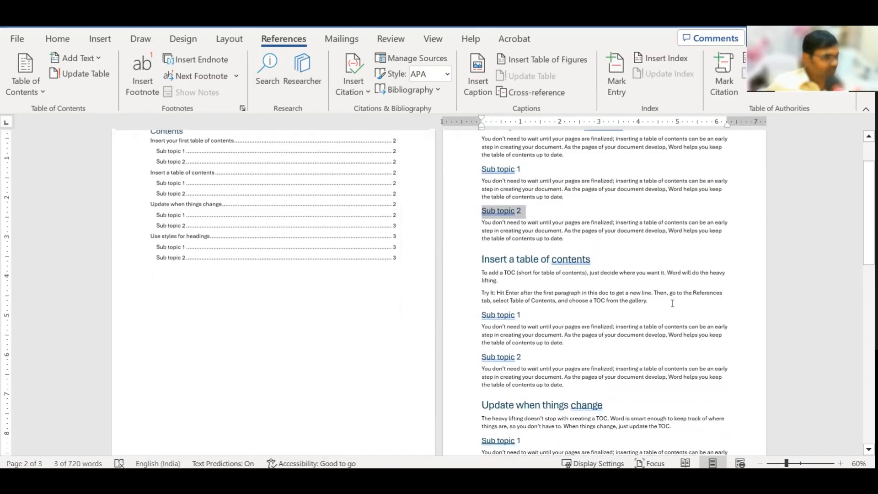
left_click_drag(667, 303, 481, 280)
scroll(545, 300, "down", 1)
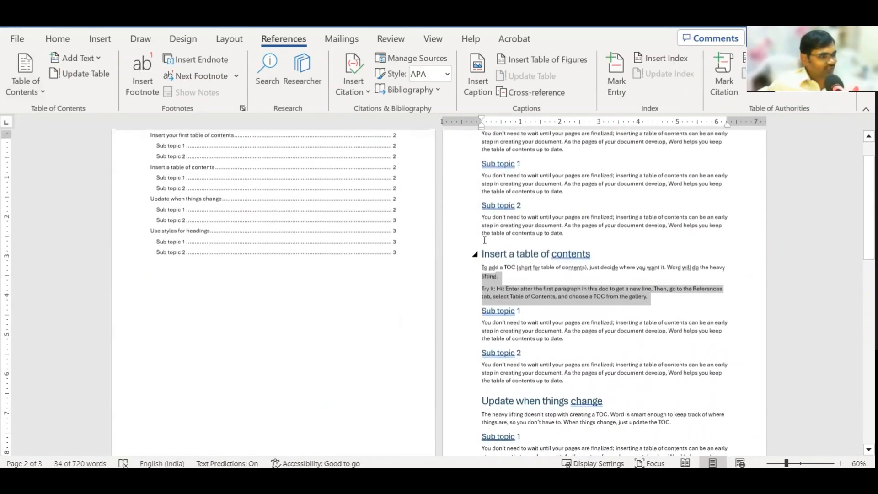
scroll(546, 300, "up", 1)
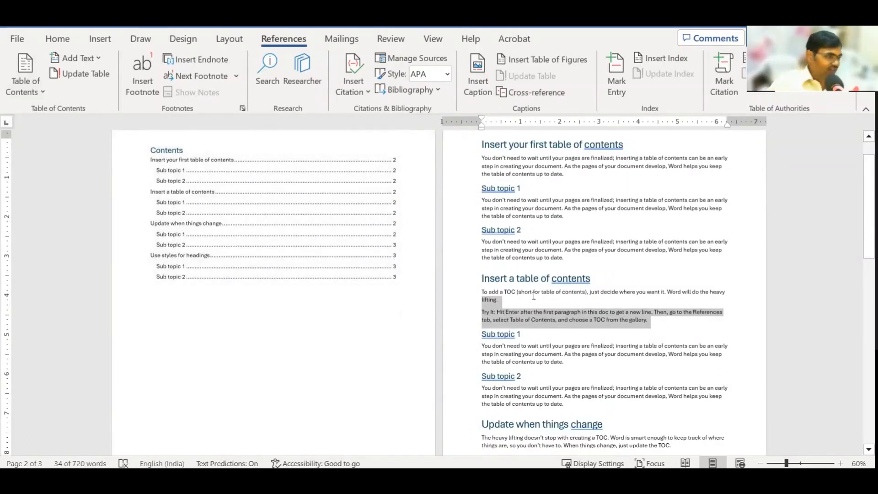
scroll(565, 302, "down", 4)
scroll(565, 249, "down", 3)
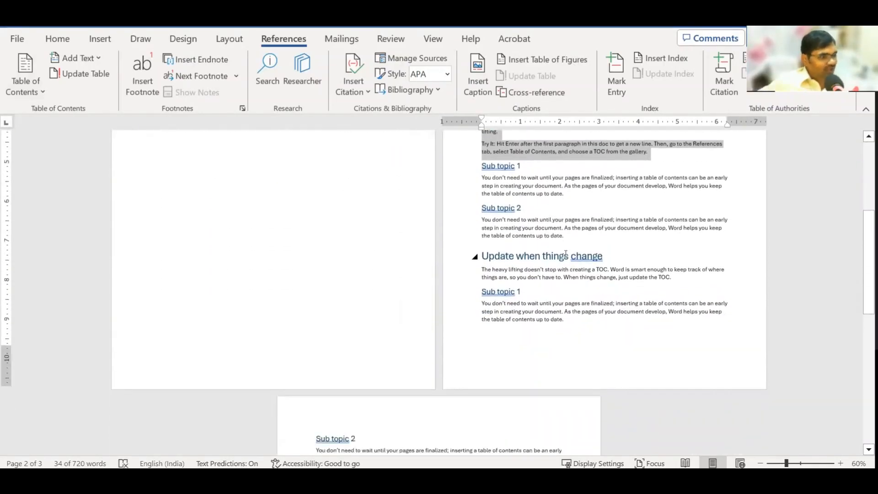
scroll(595, 247, "up", 3)
scroll(540, 238, "down", 2)
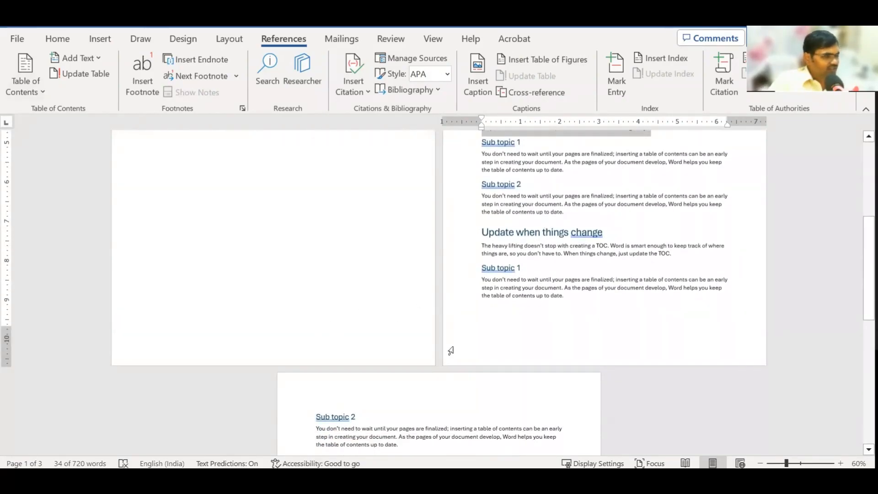
Add Plain Number 2 page numbers at the bottom of the pages and check the numbering through the last page
double_click(493, 358)
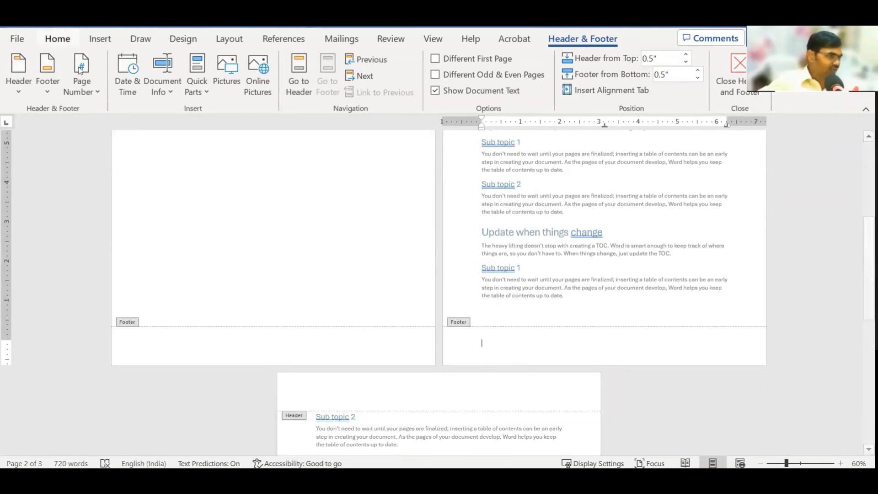
left_click(101, 40)
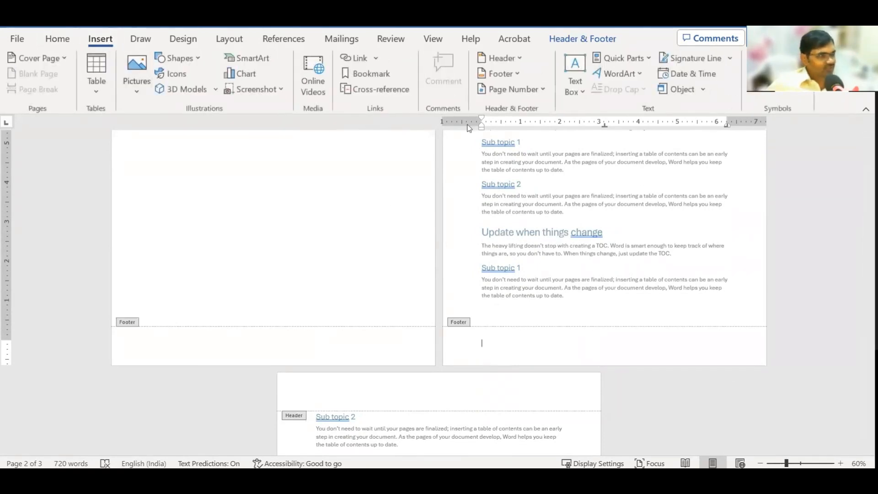
left_click(543, 90)
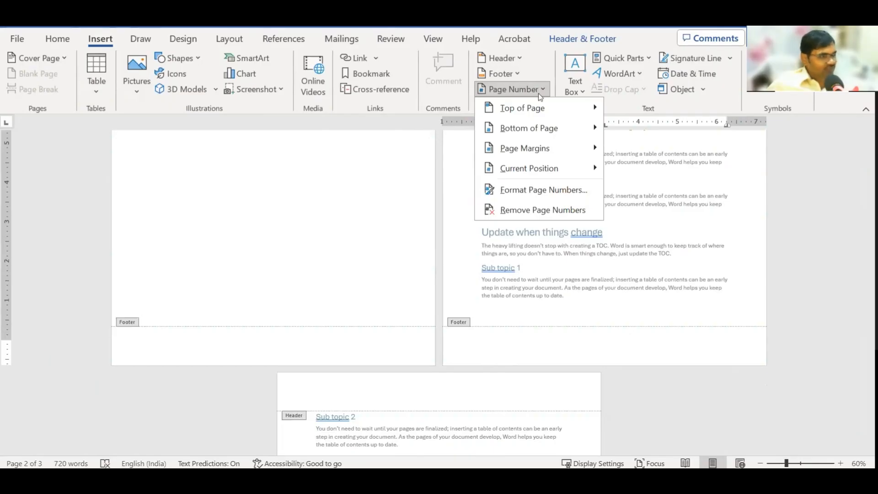
mouse_move(548, 133)
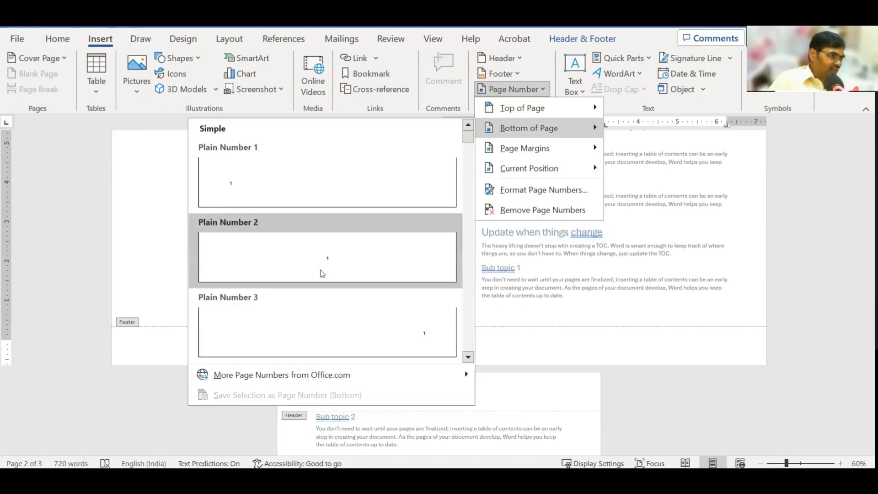
left_click(347, 270)
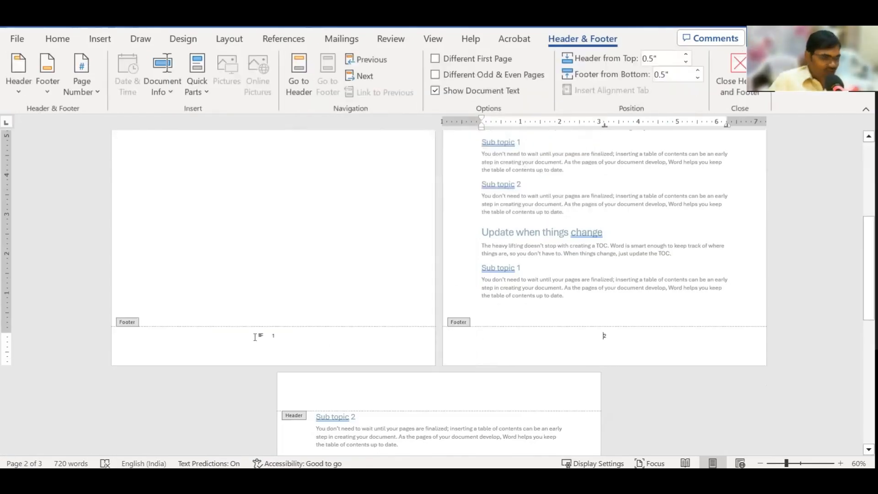
scroll(591, 346, "down", 6)
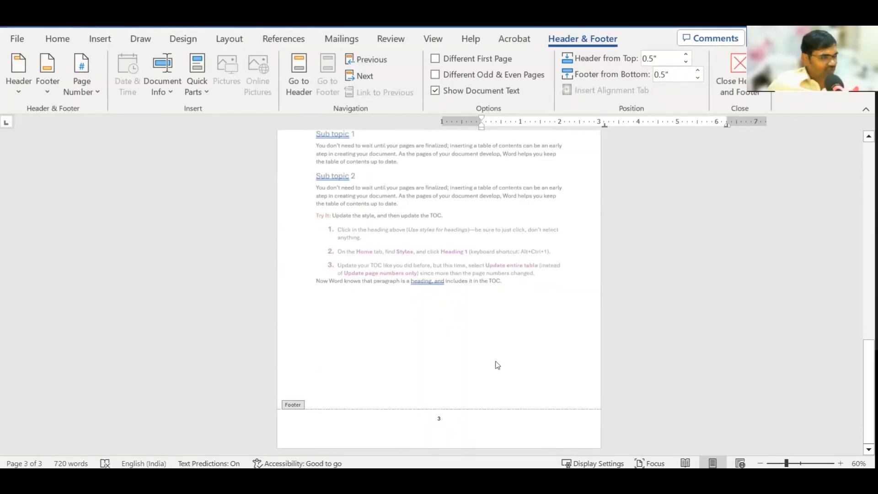
Close the footer and return to the table of contents on page 1
double_click(517, 317)
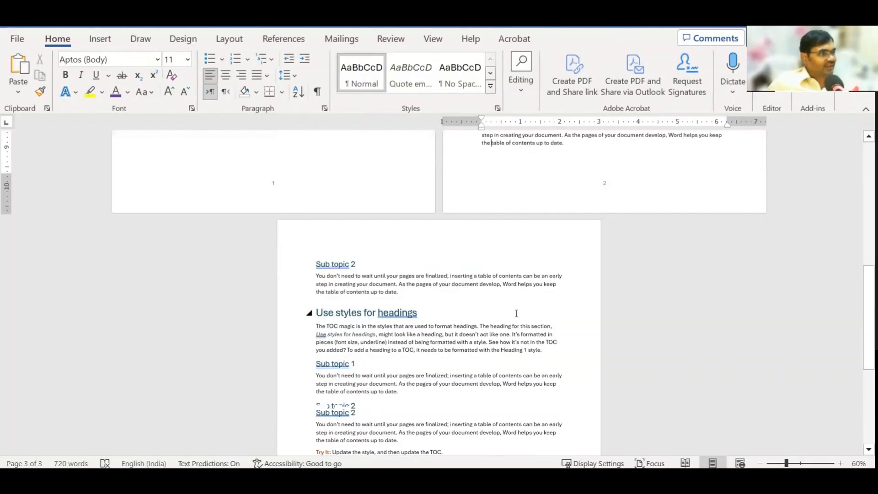
scroll(517, 315, "up", 3)
scroll(517, 315, "up", 5)
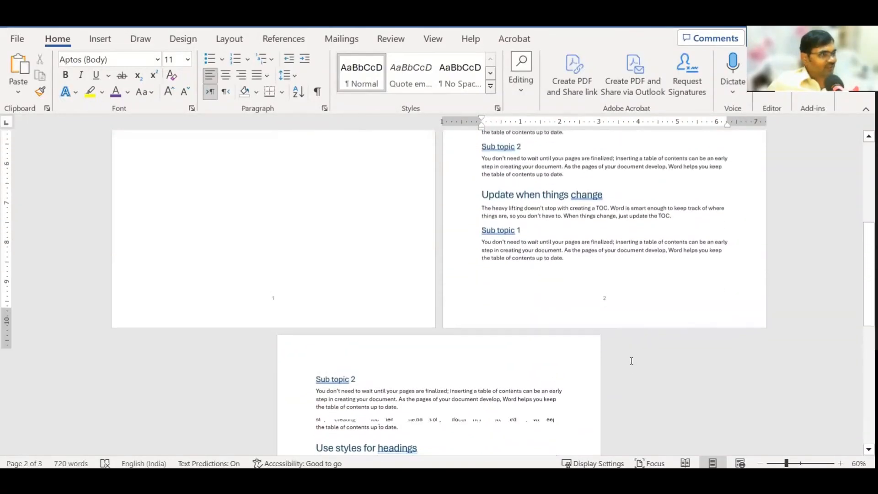
scroll(627, 320, "up", 5)
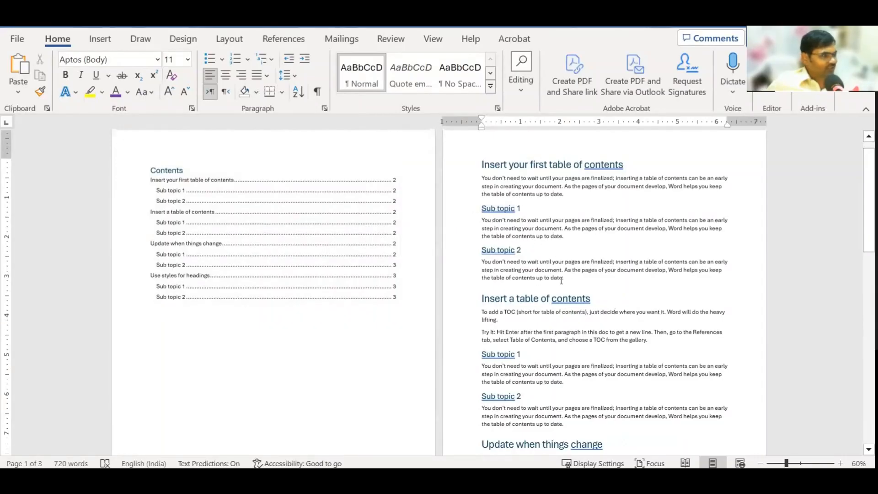
Paste six copies of the "Sub topic 2" paragraph beneath it under "Insert your first table of contents", removing the leftover blank line
scroll(562, 281, "down", 1)
left_click_drag(585, 241, 484, 224)
key("ctrl+c")
left_click(584, 240)
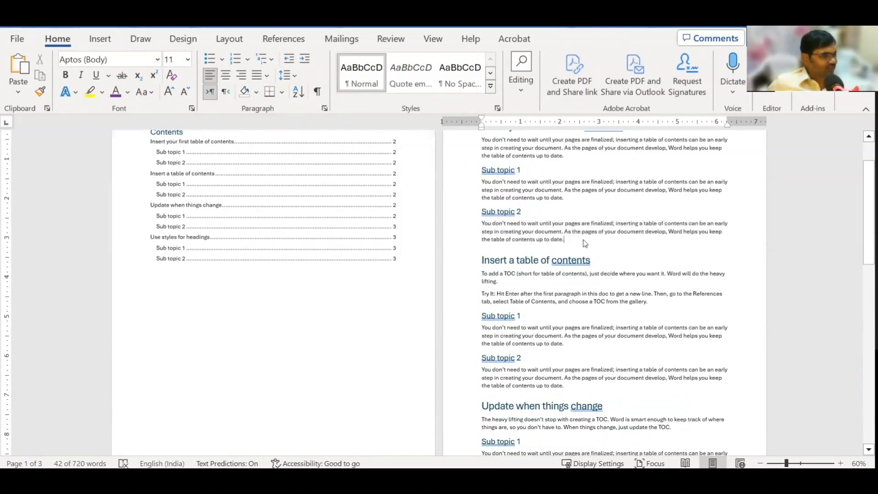
key("Return")
key("ctrl+v")
key("ctrl+v")
key("ctrl+v")
key("ctrl+v")
key("ctrl+v")
key("ctrl+v")
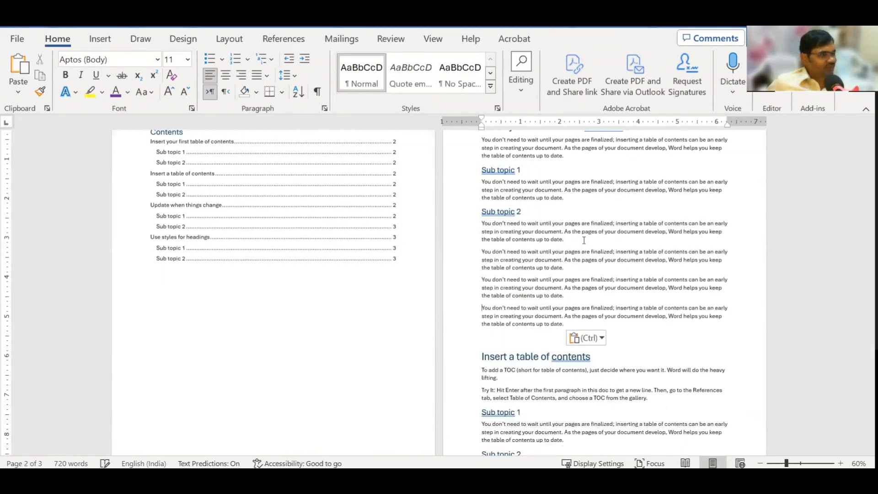
scroll(584, 240, "down", 10)
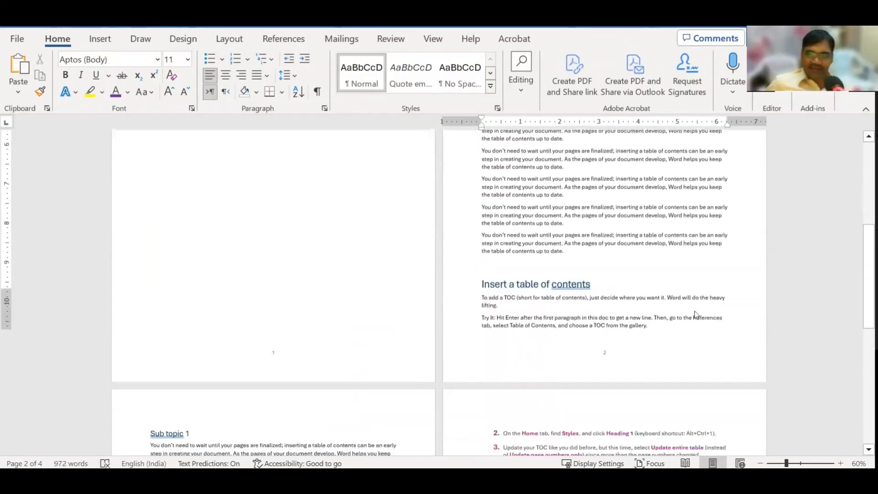
scroll(675, 276, "up", 3)
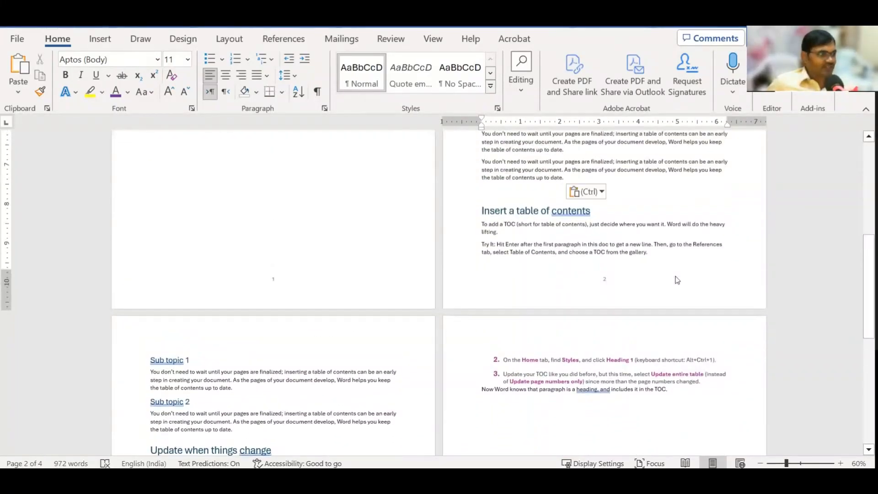
key("Delete")
Paste 13 copies of the paragraph below "Sub topic 2" under "Insert a table of contents" and delete the trailing blank line
scroll(638, 311, "down", 4)
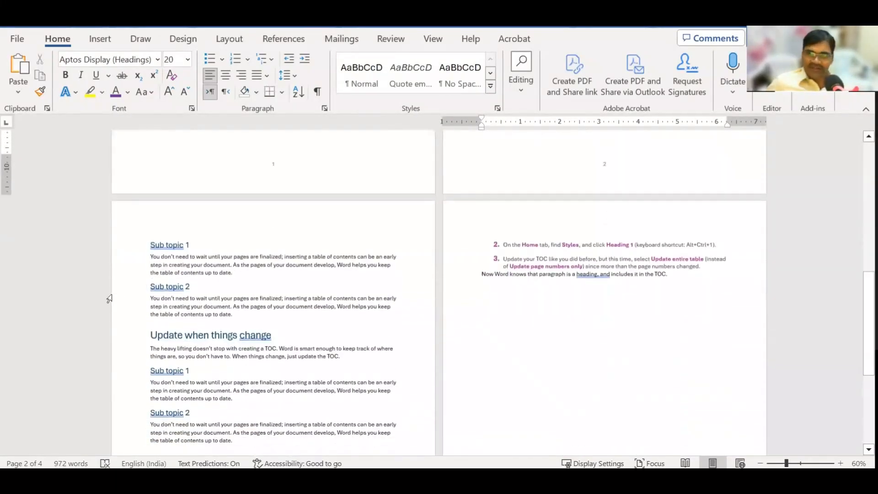
left_click(253, 317)
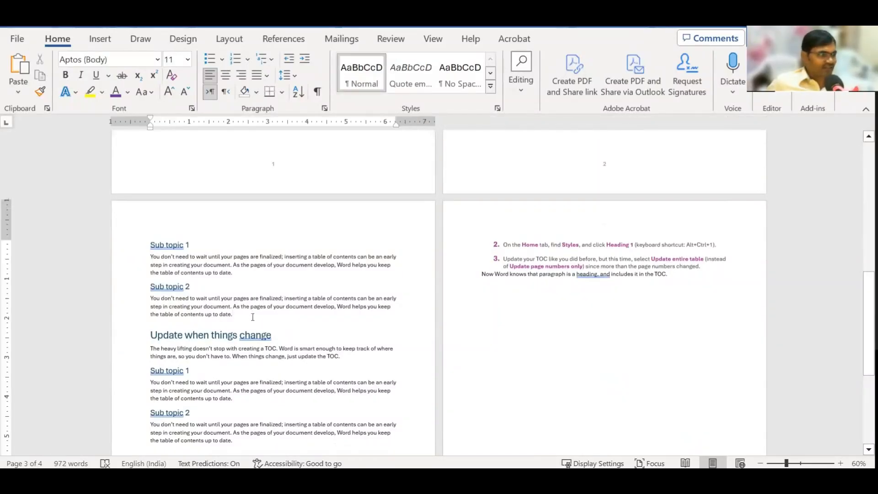
key("Return")
key("ctrl+v")
key("ctrl+v")
key("ctrl+v")
key("ctrl+v")
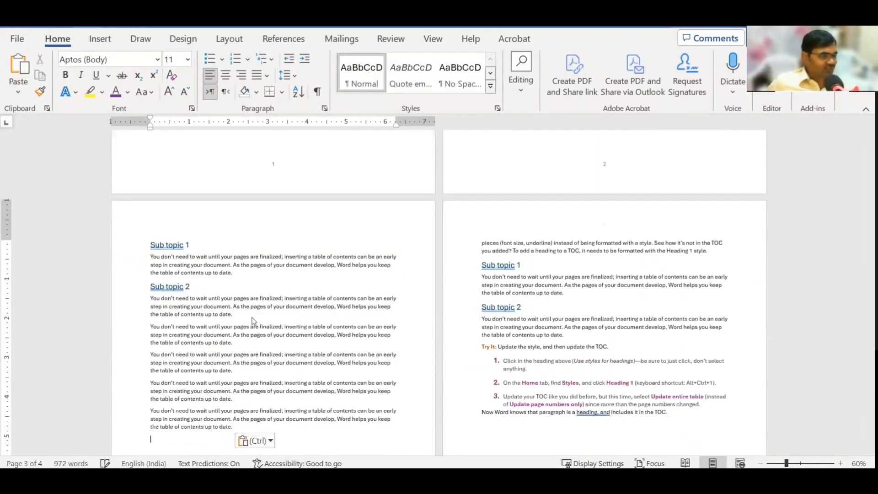
key("ctrl+v")
key("ctrl+v")
key("ctrl+v")
key("ctrl+v")
key("ctrl+v")
key("ctrl+v")
key("ctrl+v")
key("ctrl+v")
key("ctrl+v")
key("ctrl+v")
key("ctrl+v")
key("ctrl+v")
key("ctrl+v")
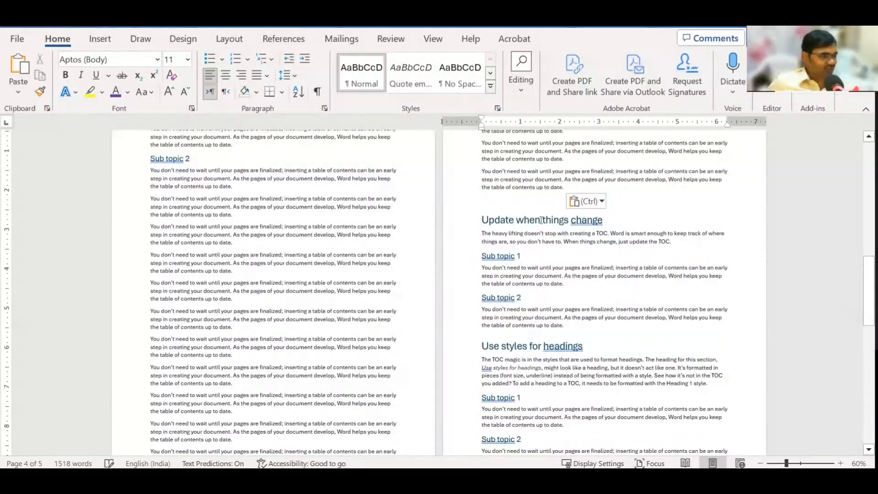
key("Delete")
Paste 15 copies of the paragraph below the "Sub topic 1" text under "Update when things change"
scroll(537, 220, "down", 1)
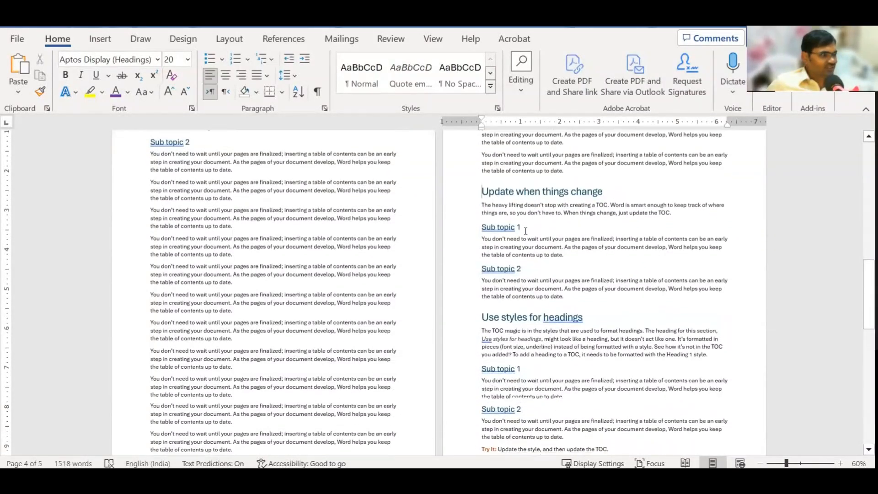
left_click(586, 250)
key("ctrl+v")
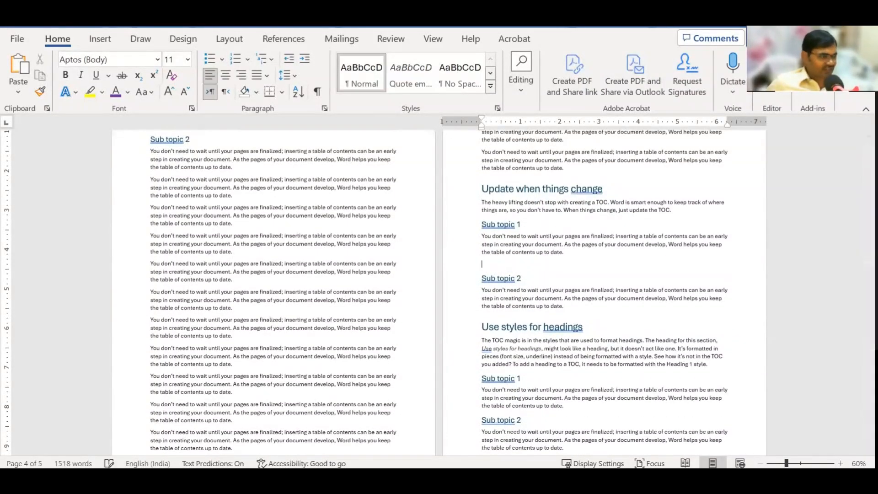
key("ctrl+v")
key("ctrl+v")
key("ctrl+v")
key("ctrl+v")
key("ctrl+v")
key("ctrl+v")
key("ctrl+v")
key("ctrl+v")
key("ctrl+v")
key("ctrl+v")
key("ctrl+v")
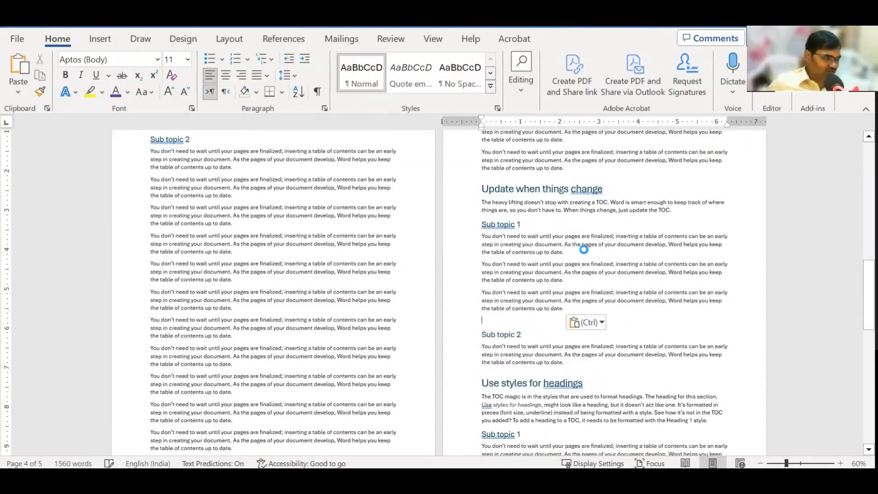
key("ctrl+v")
key("ctrl+v")
key("ctrl+v")
Paste eight copies of the paragraph below the introductory text of "Use styles for headings"
scroll(421, 341, "down", 6)
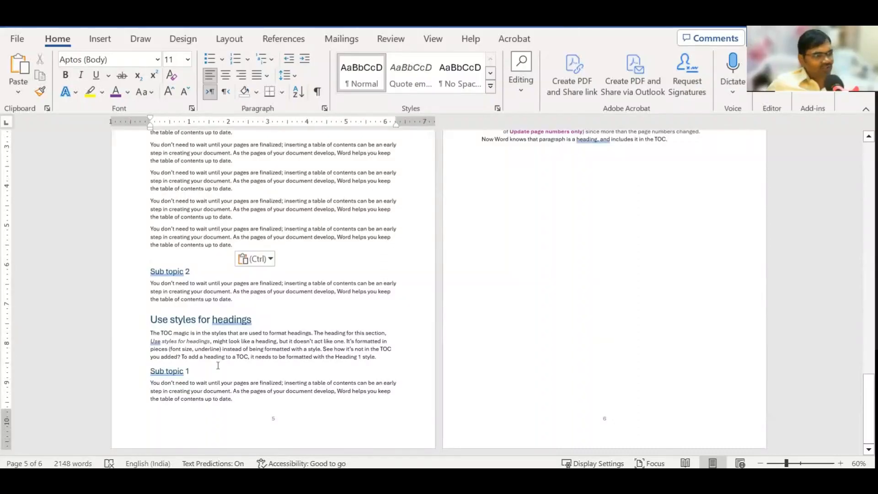
key("ctrl+v")
key("ctrl+v")
key("ctrl+v")
key("ctrl+v")
key("ctrl+v")
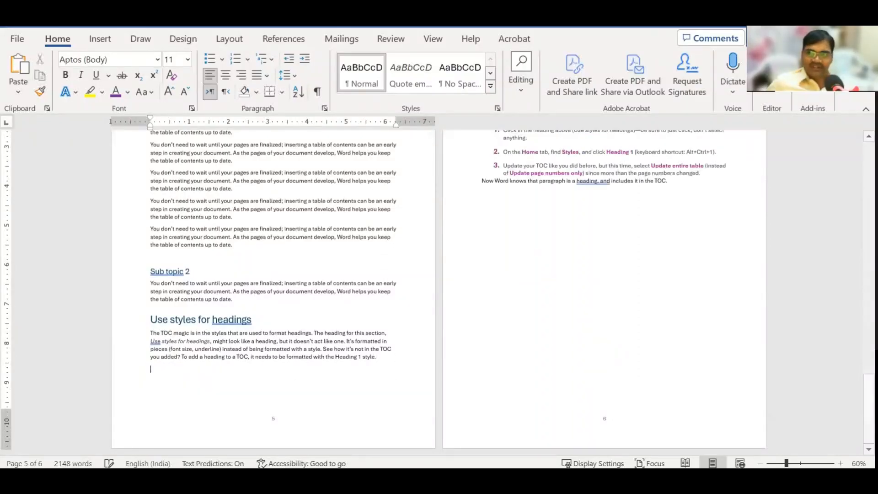
key("ctrl+v")
key("ctrl+v")
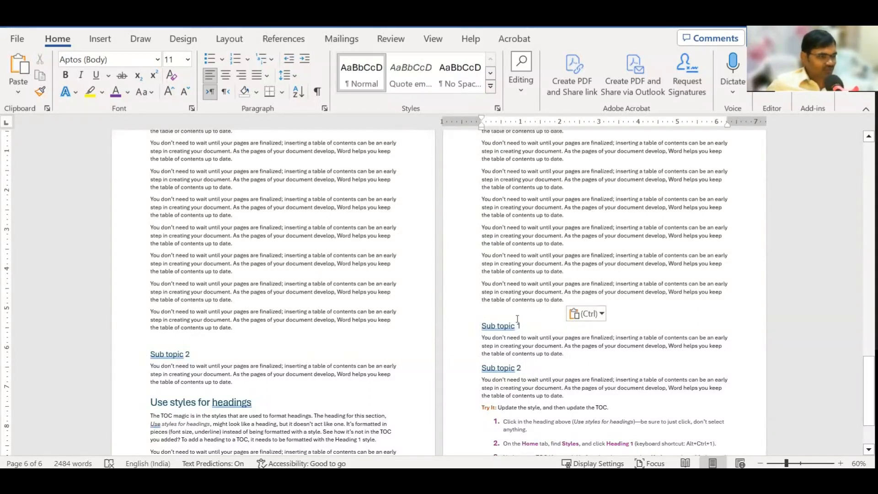
Delete the blank lines above "Sub topic 1" on page 6 and "Sub topic 2" on page 5
key("Delete")
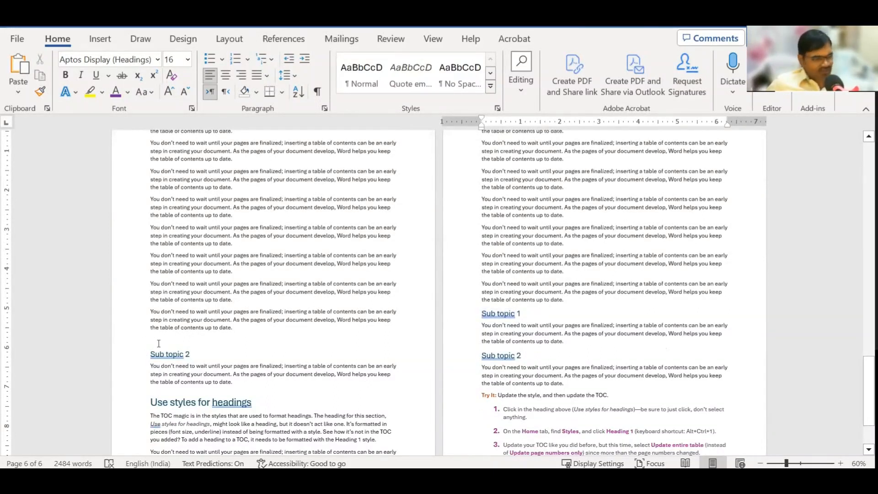
left_click(159, 342)
key("Delete")
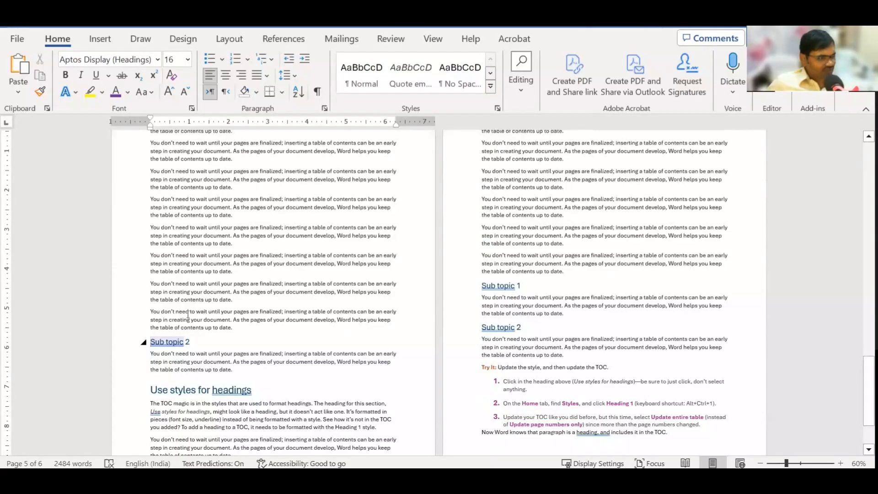
Compare the page numbers in the table of contents with the pages the headings are on
scroll(188, 314, "up", 10)
scroll(246, 248, "up", 10)
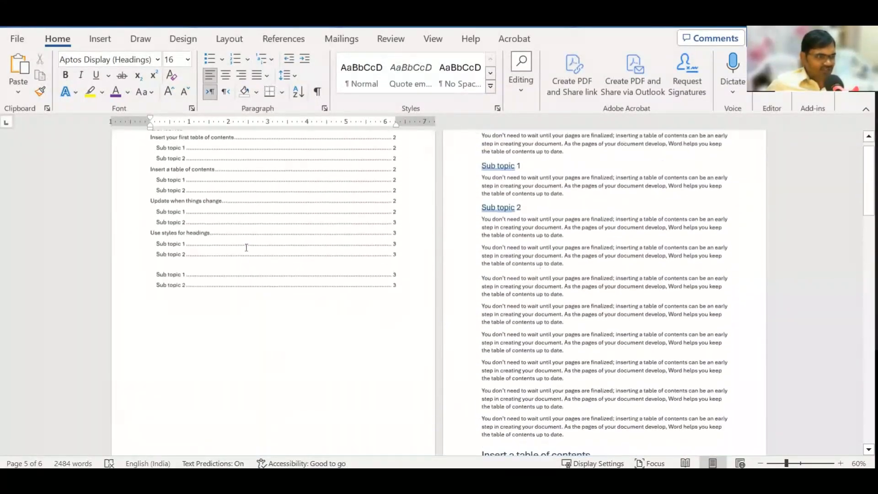
scroll(246, 247, "up", 2)
left_click(224, 226)
scroll(657, 362, "down", 12)
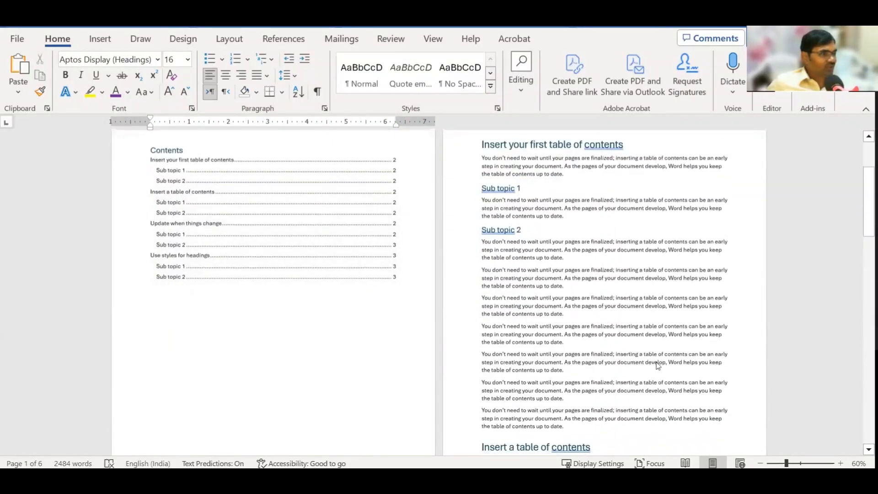
scroll(657, 361, "up", 10)
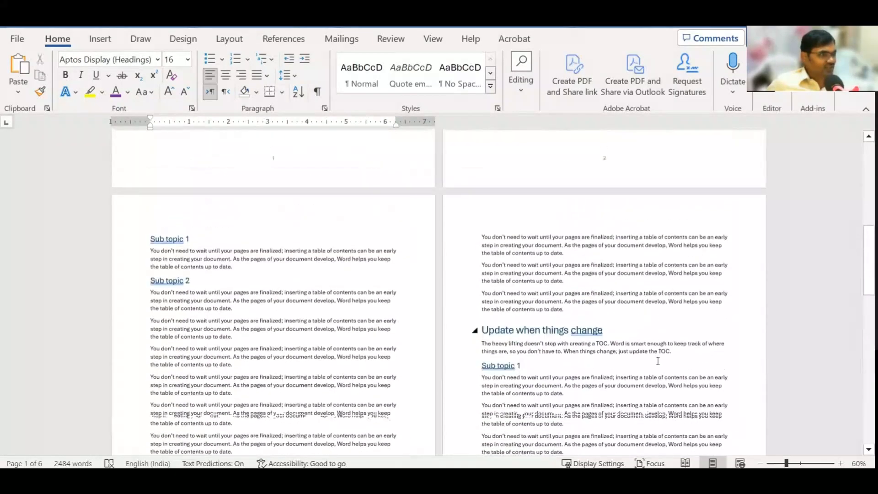
scroll(379, 265, "up", 3)
scroll(378, 266, "up", 5)
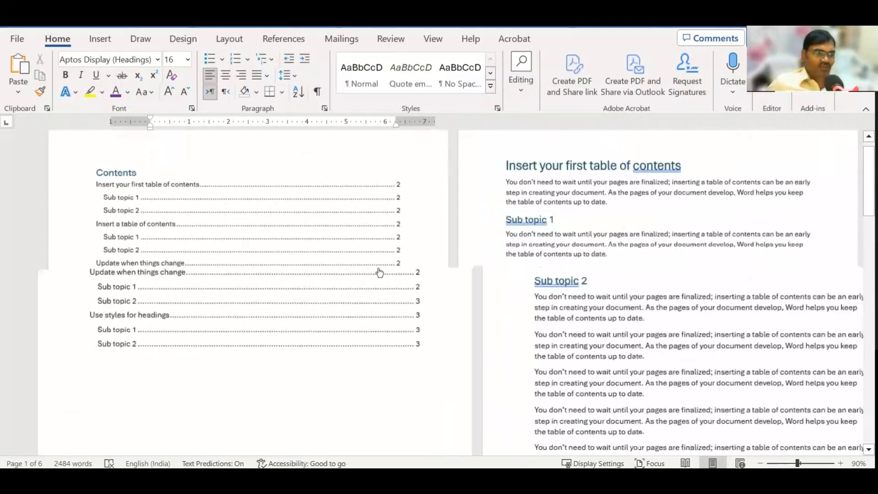
Update the table of contents with the page-numbers-only option and review its entries
left_click(152, 180)
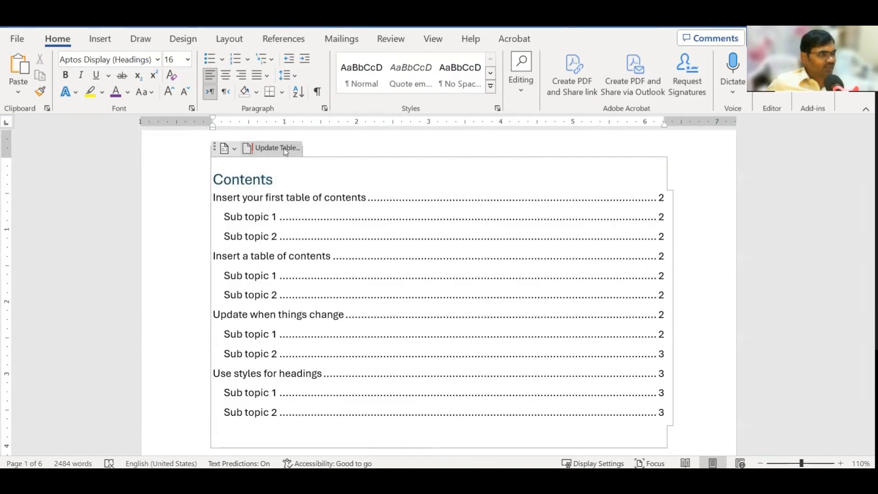
left_click(277, 149)
left_click_drag(410, 193, 411, 186)
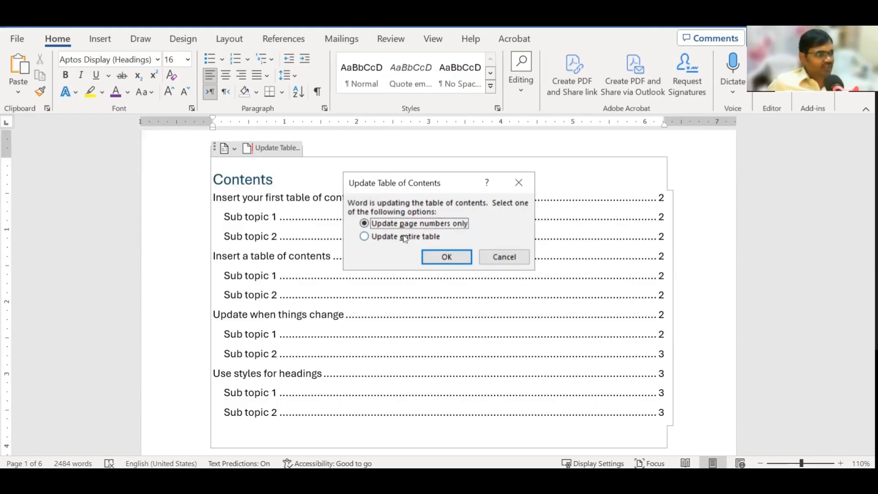
left_click(442, 259)
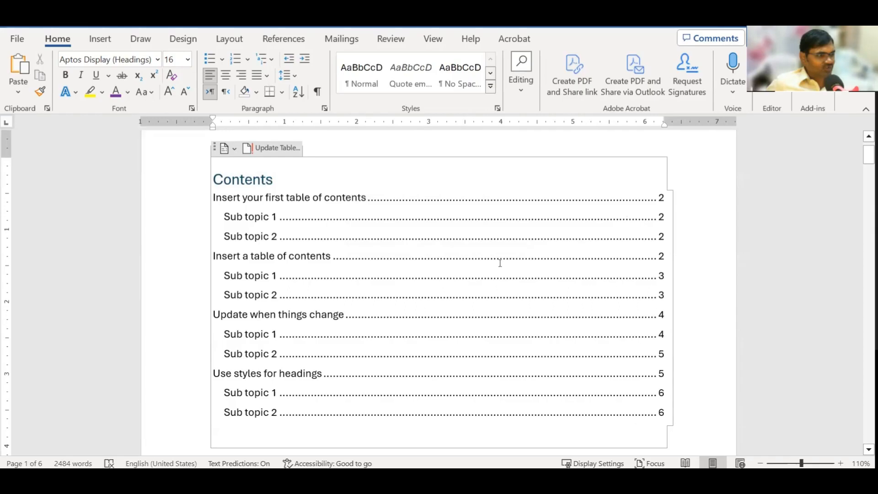
scroll(440, 264, "down", 4)
scroll(440, 264, "up", 2)
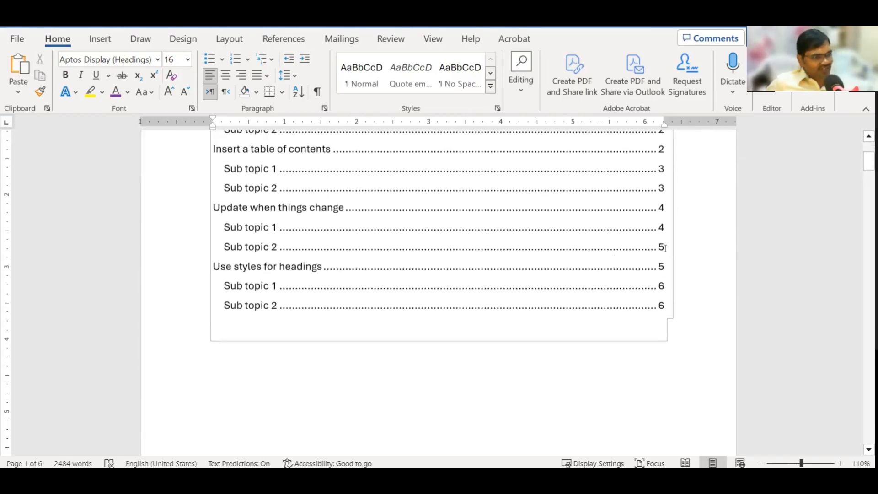
scroll(659, 249, "up", 3)
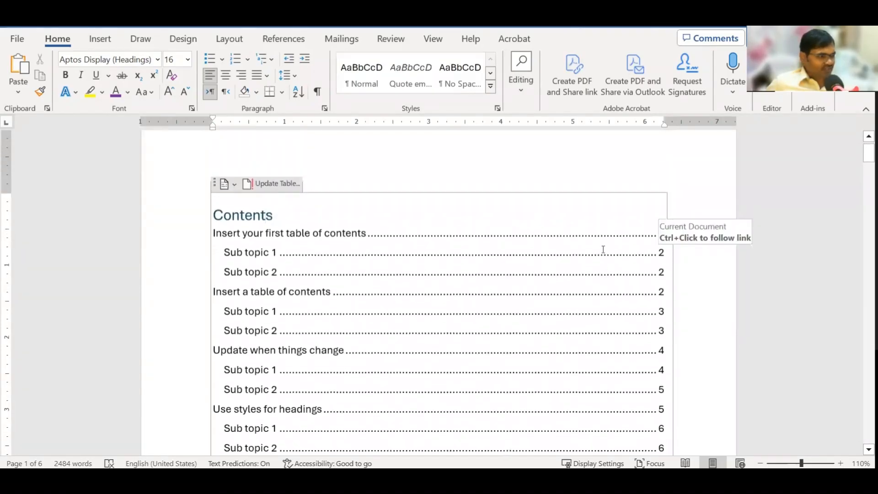
scroll(604, 249, "down", 2)
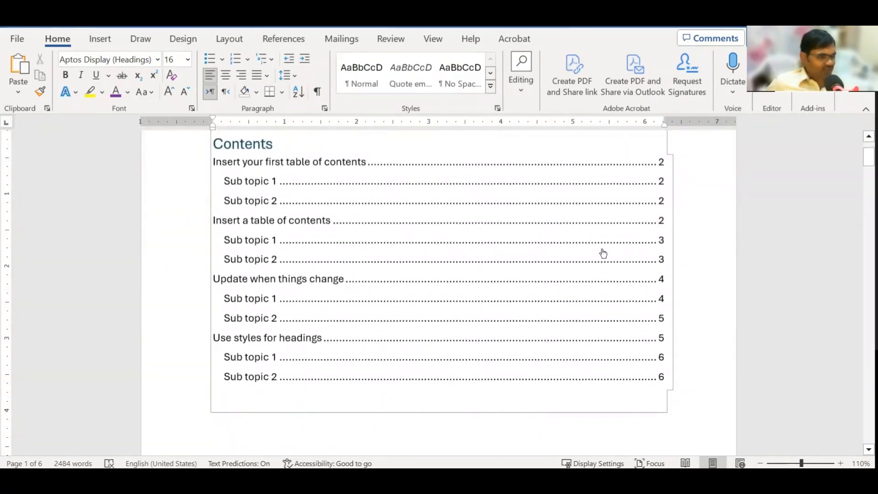
scroll(403, 232, "up", 2)
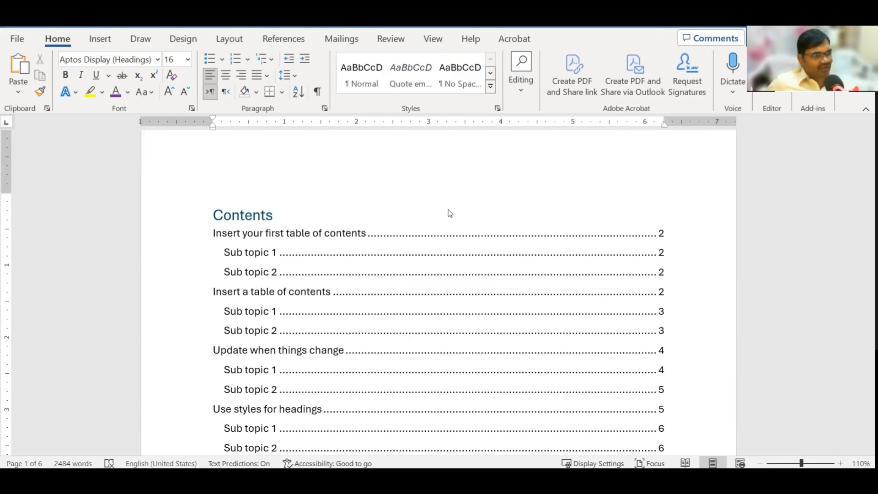
View the heading styles in the styles gallery without applying any, and go to the first section's "Sub topic 2" on page 2
left_click(491, 88)
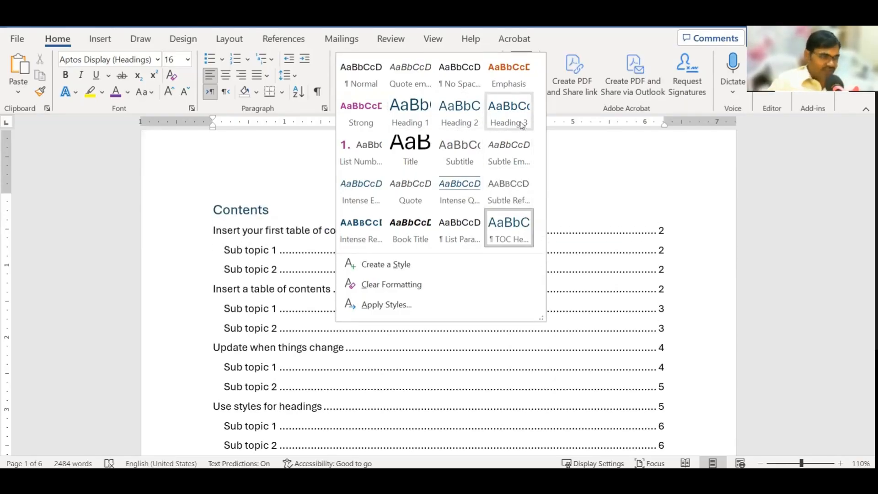
left_click(302, 234)
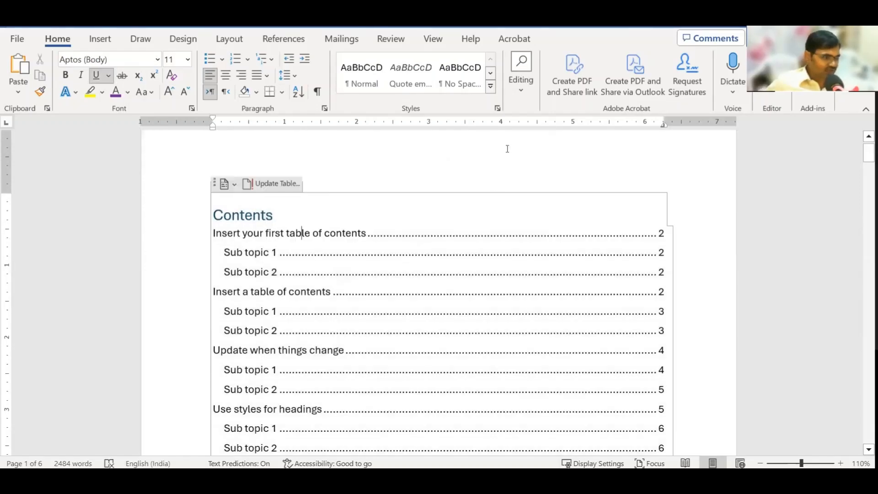
left_click(491, 90)
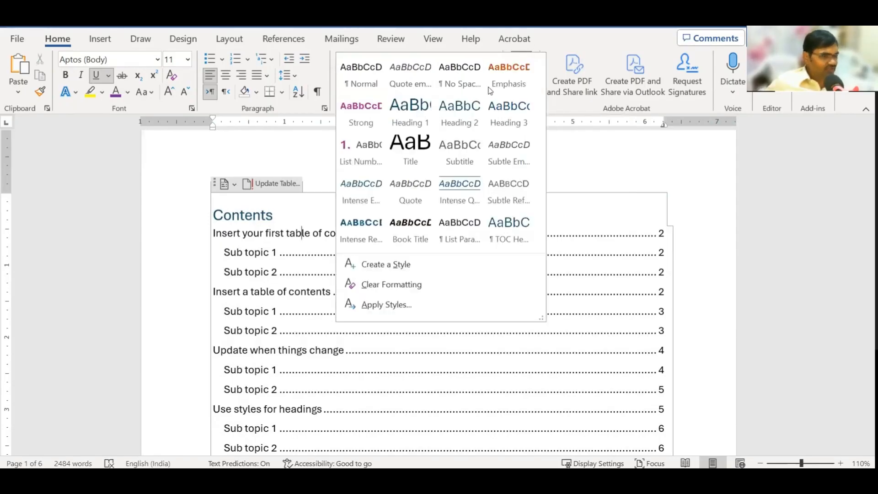
left_click(684, 308)
scroll(704, 315, "down", 8)
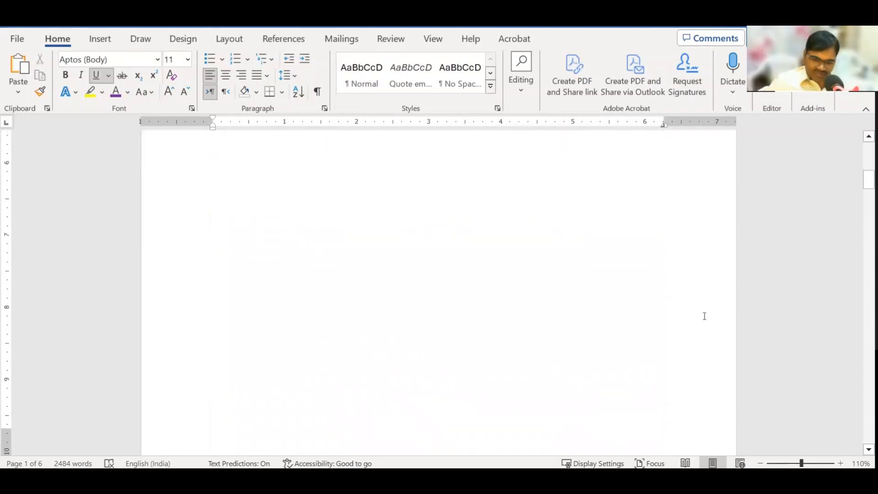
scroll(705, 316, "down", 10)
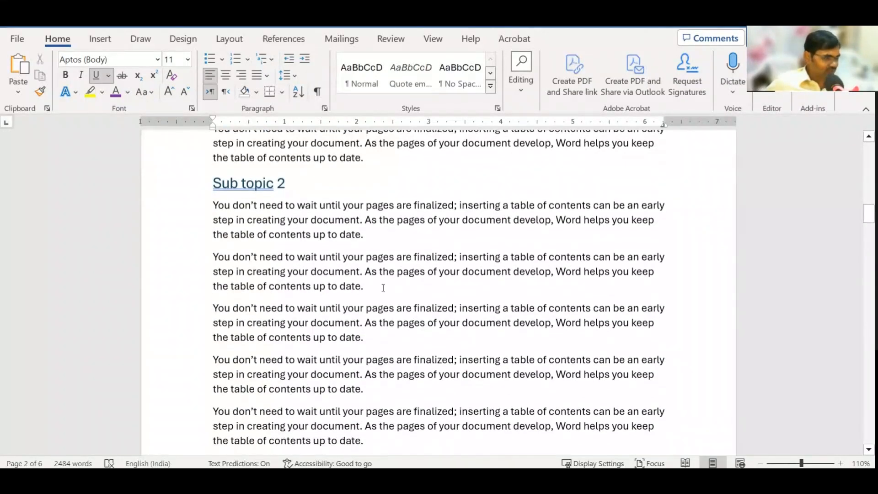
Add a "Sub topic" line after the second paragraph under "Sub topic 2" on page 2 and apply the Subtitle style to it
left_click(383, 288)
key("Return")
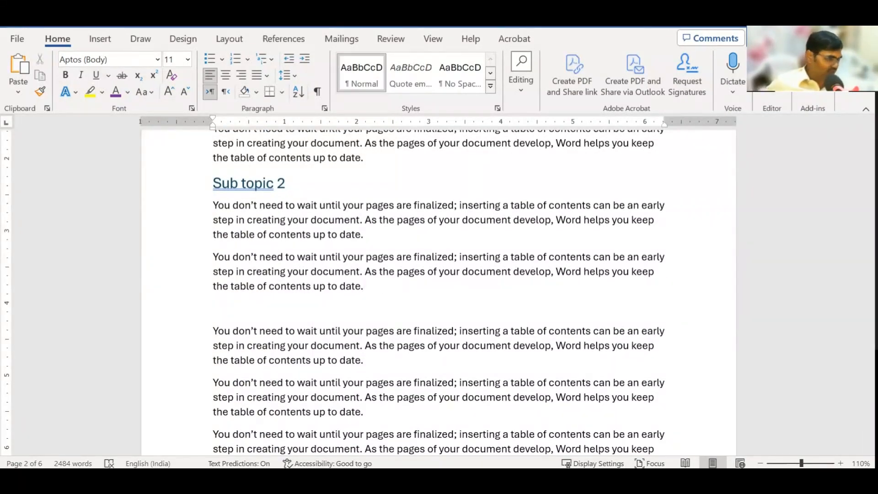
type("Sub topic")
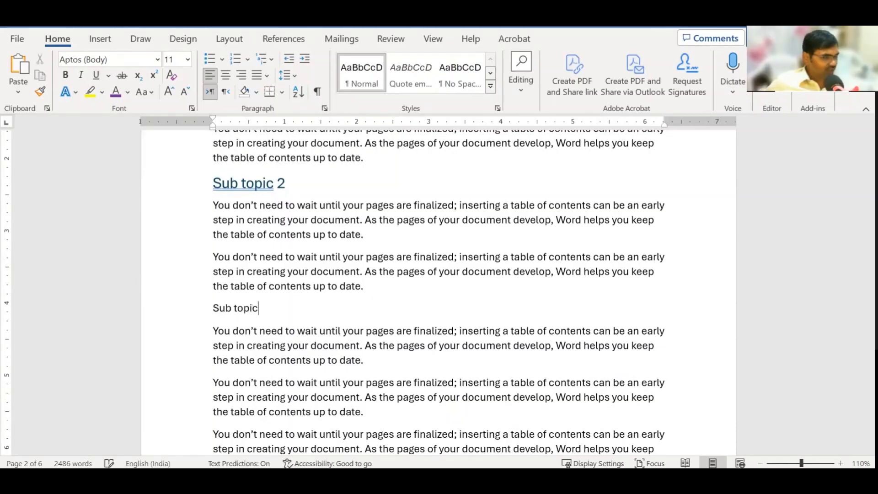
key("shift+Home")
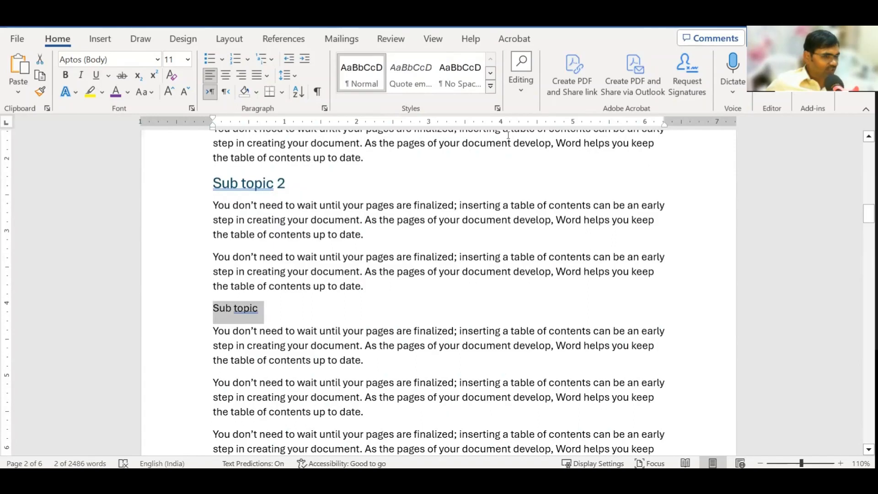
left_click(491, 87)
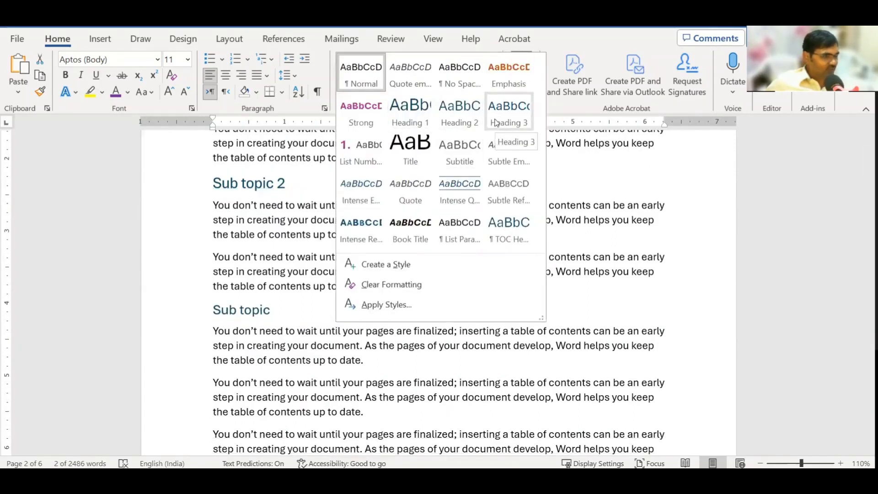
left_click(459, 153)
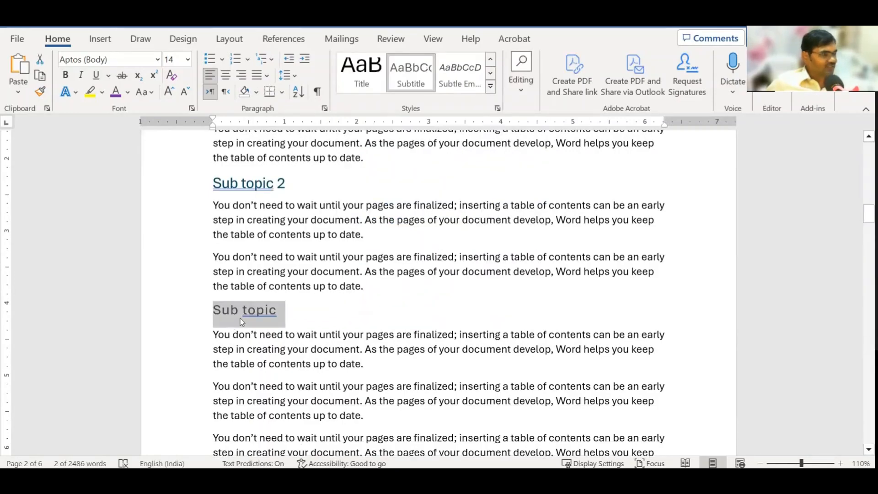
left_click(327, 318)
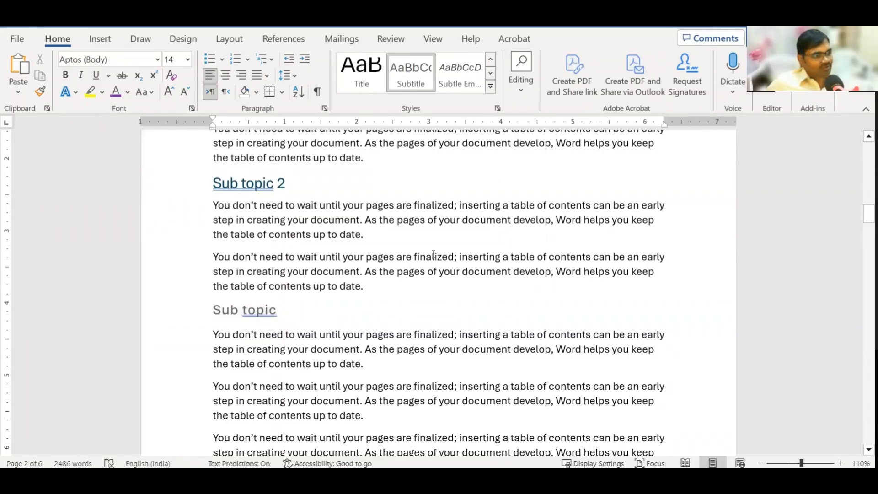
Update the table of contents on page 1
scroll(404, 297, "up", 5)
scroll(403, 297, "up", 12)
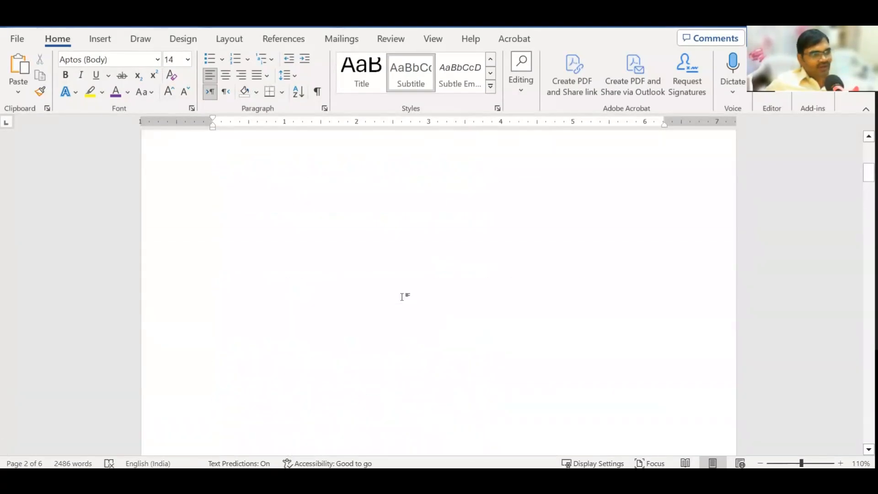
scroll(402, 297, "down", 5)
scroll(403, 296, "up", 6)
scroll(355, 252, "down", 2)
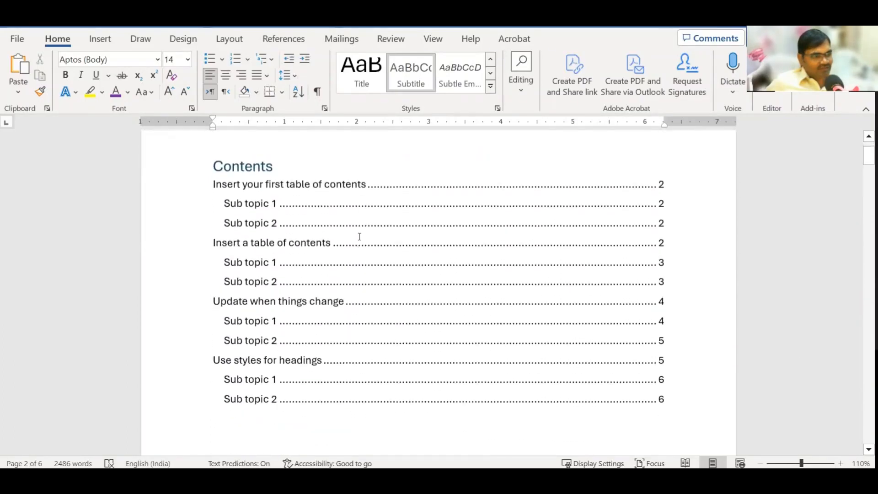
left_click(361, 236)
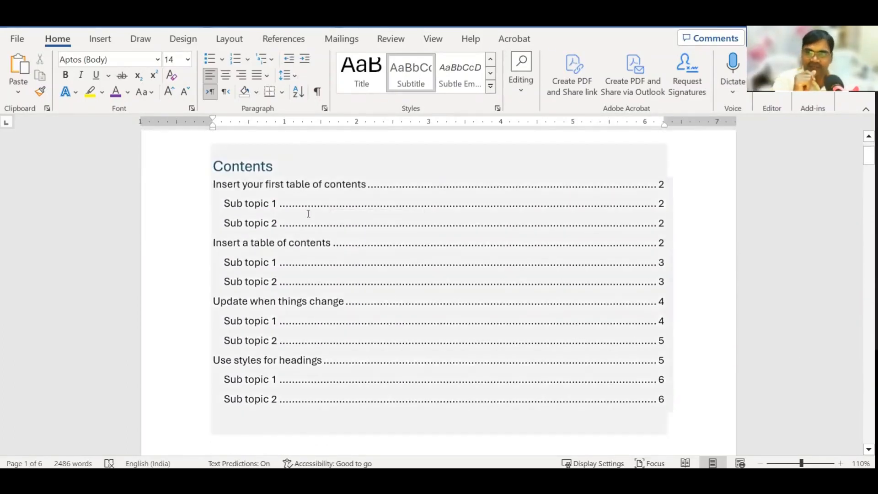
left_click(247, 170)
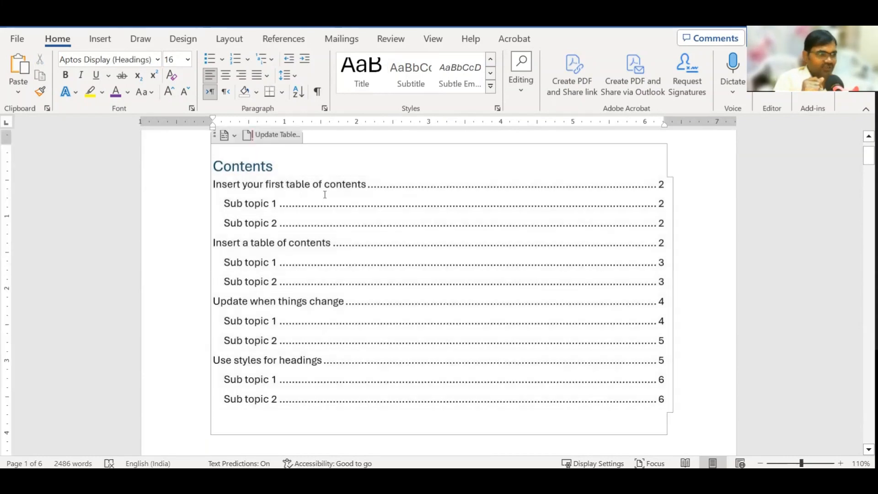
left_click(271, 135)
left_click(389, 239)
key("Return")
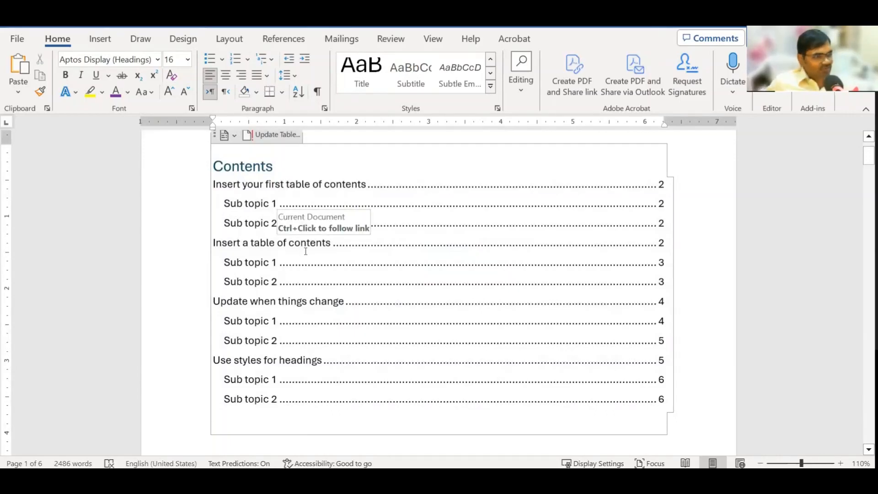
Apply the Quote style to the second paragraph below the "Sub topic" subtitle on page 2
left_click(490, 86)
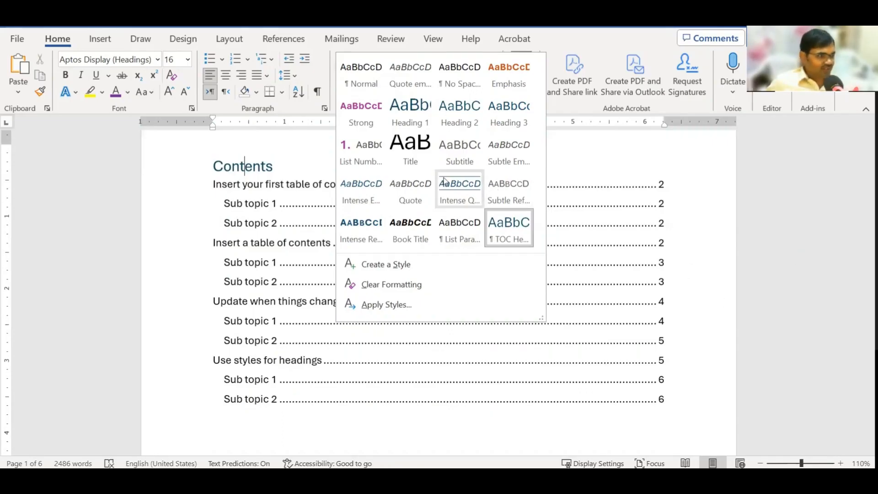
left_click(717, 272)
scroll(717, 271, "down", 4)
scroll(718, 271, "down", 15)
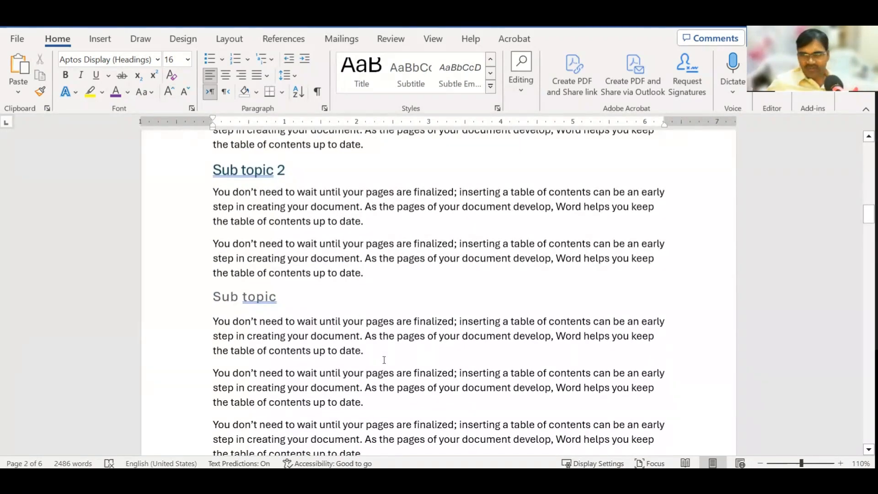
left_click_drag(371, 403, 221, 373)
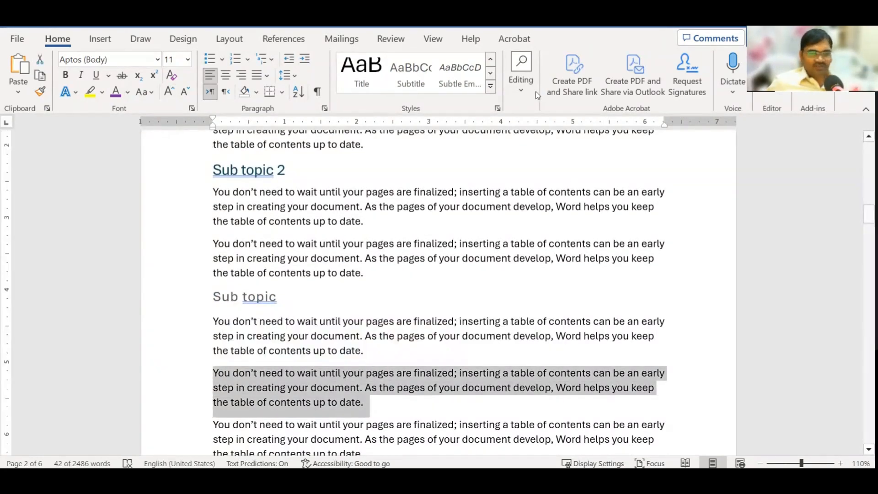
left_click(491, 86)
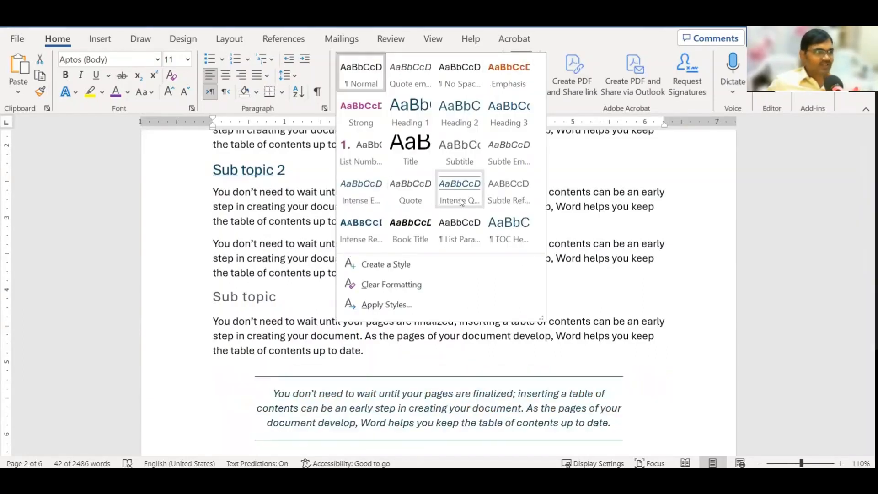
left_click(420, 200)
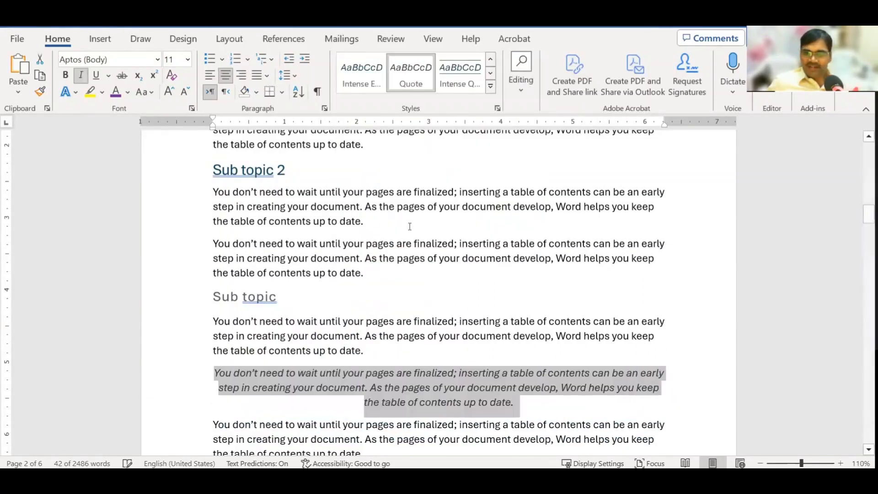
left_click(359, 351)
Review the subtitle and quote formatting on page 2 and compare the headings with the table of contents on page 1
scroll(481, 295, "down", 2)
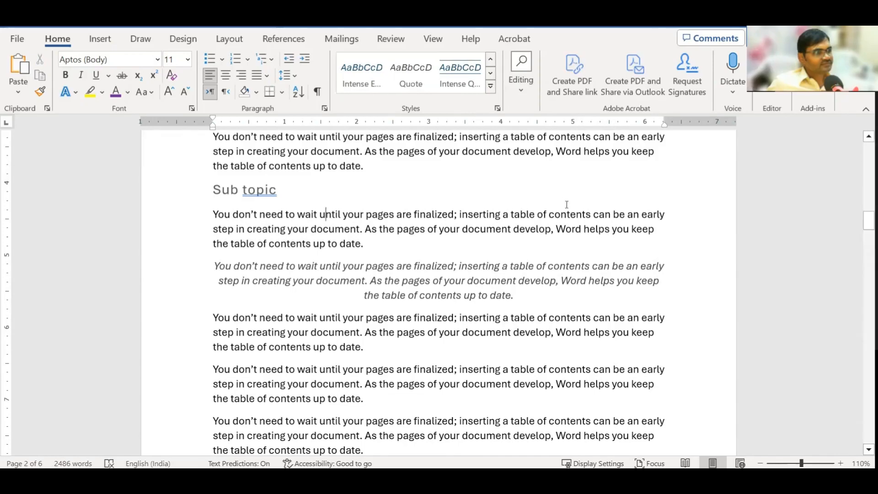
scroll(401, 263, "down", 2)
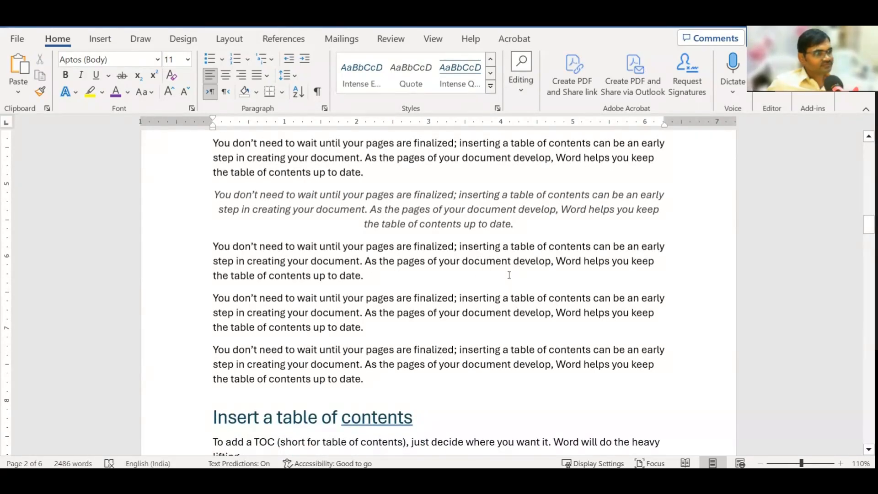
scroll(509, 275, "up", 2)
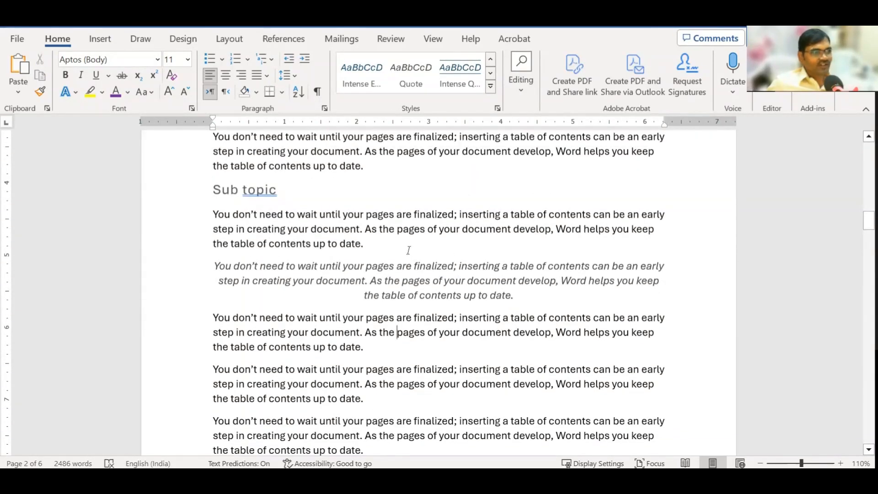
scroll(539, 274, "up", 2)
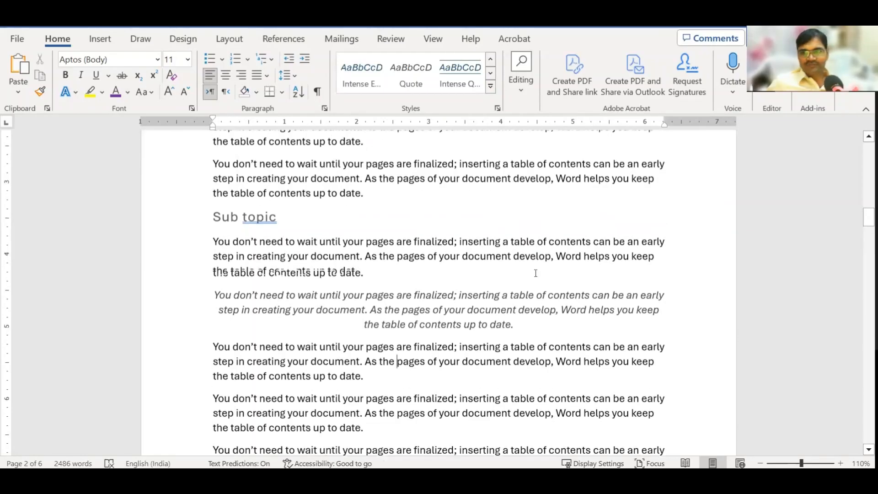
scroll(481, 262, "up", 3)
scroll(481, 263, "up", 3)
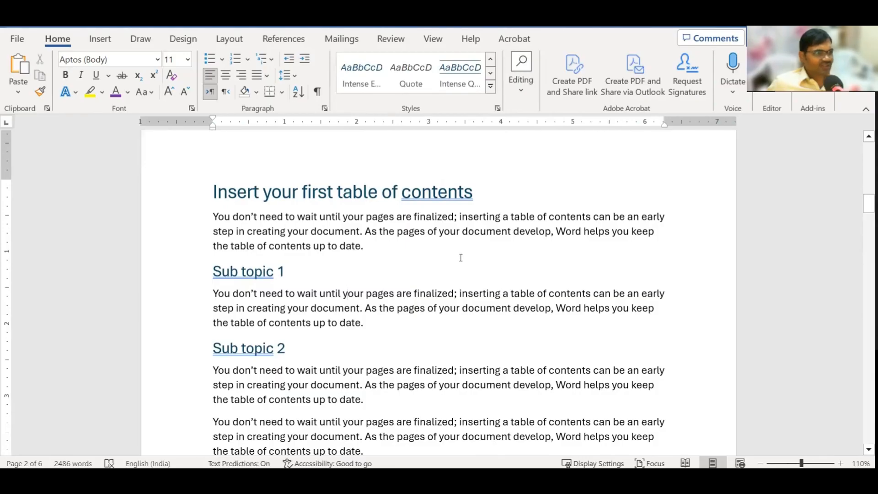
scroll(440, 304, "up", 6)
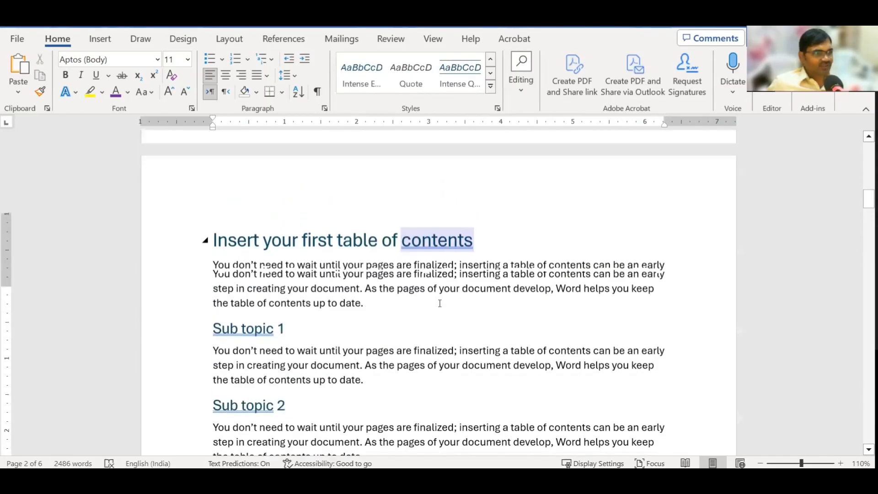
scroll(440, 304, "up", 18)
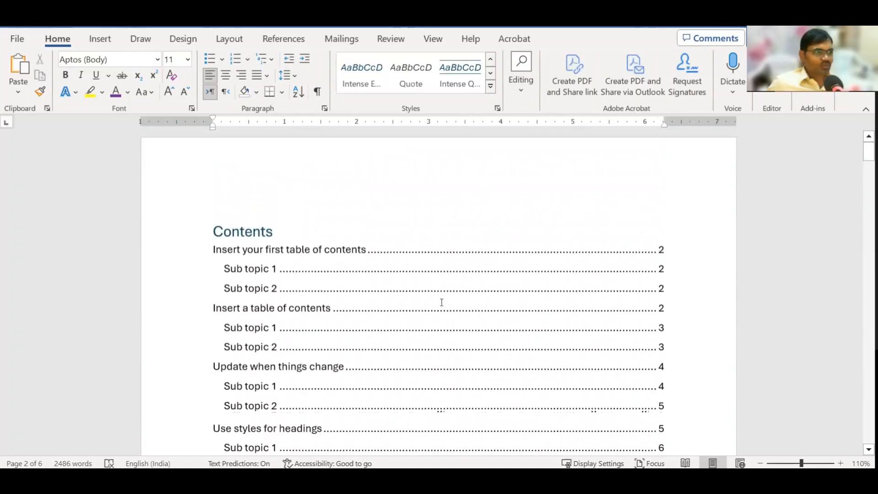
left_click(442, 302)
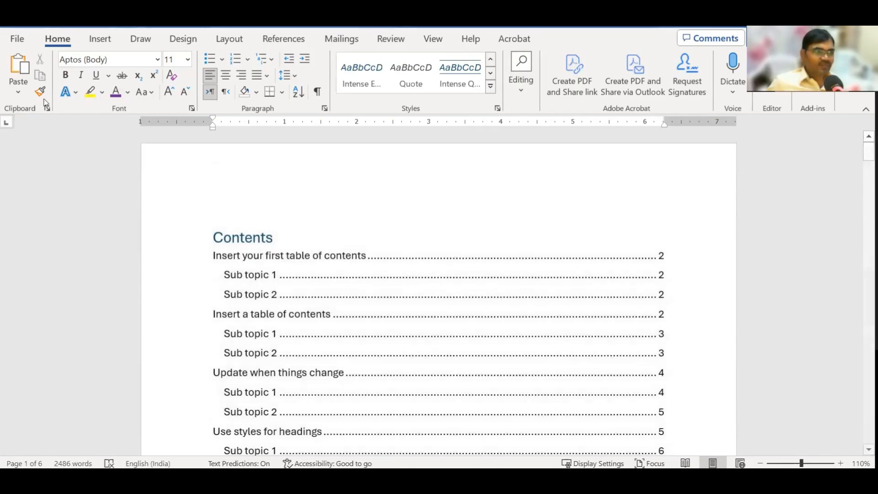
Create a new document from the "Modern chronological resume" template
left_click(17, 40)
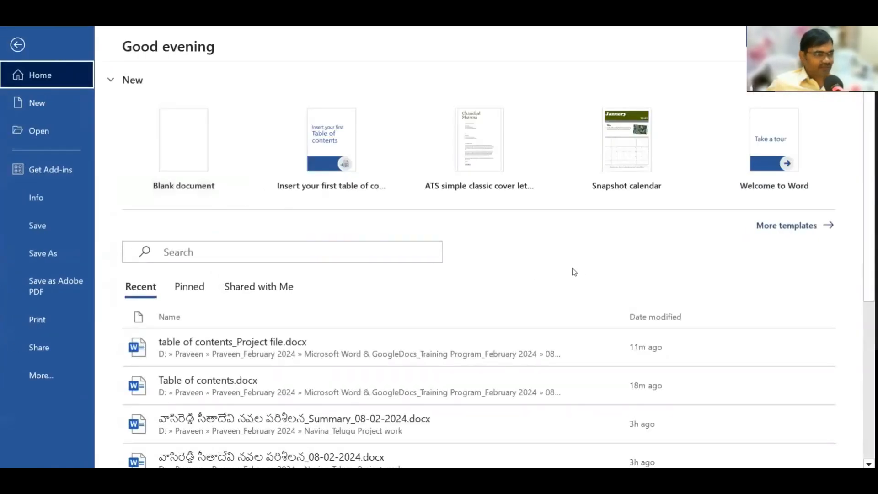
left_click(787, 225)
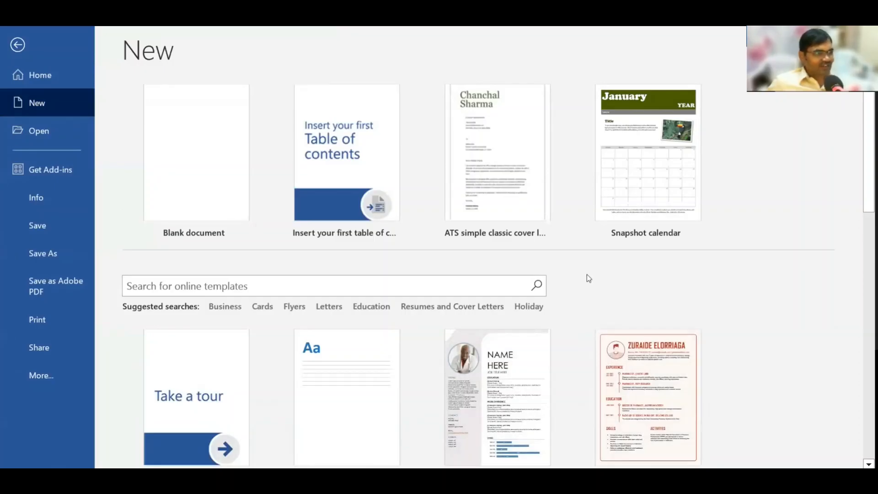
scroll(589, 279, "down", 2)
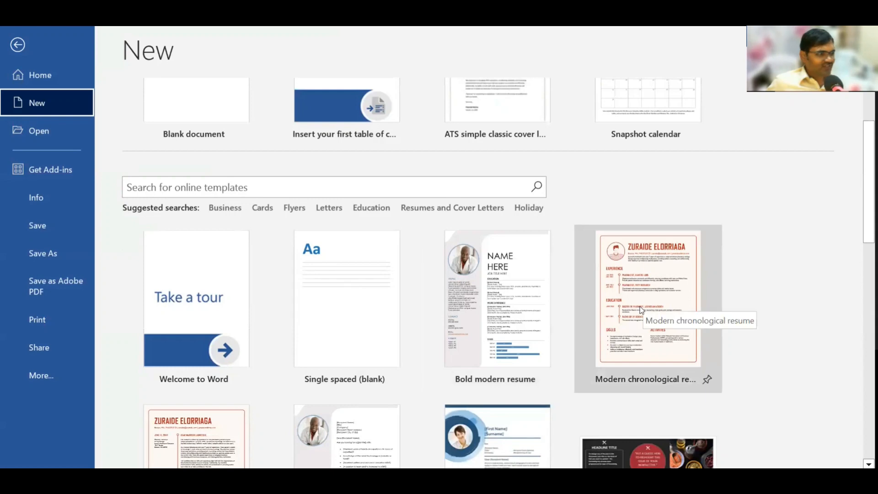
left_click(625, 293)
left_click(625, 294)
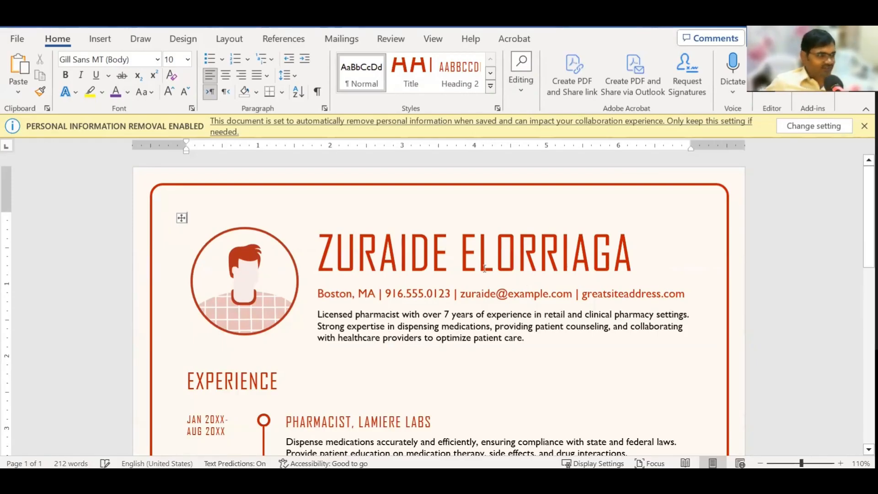
Select the red rounded border around the resume page and examine it as a shape with its formatting options
left_click(338, 187)
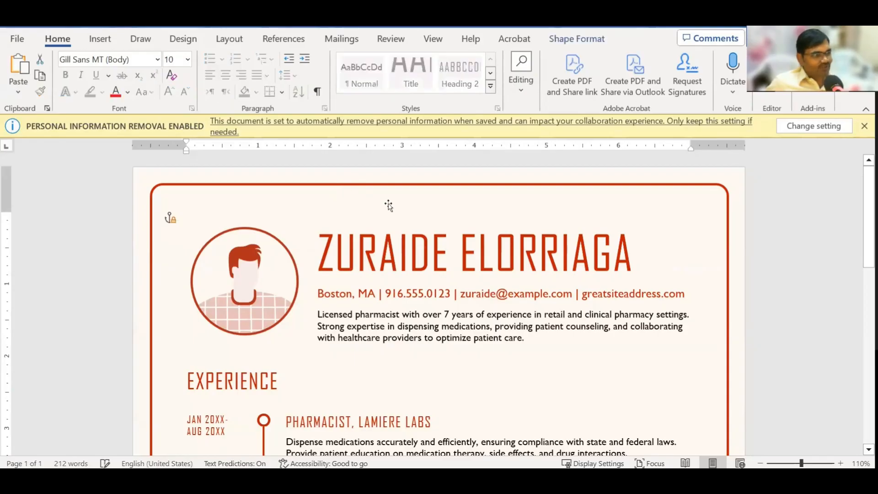
double_click(262, 185)
left_click_drag(260, 185, 275, 202)
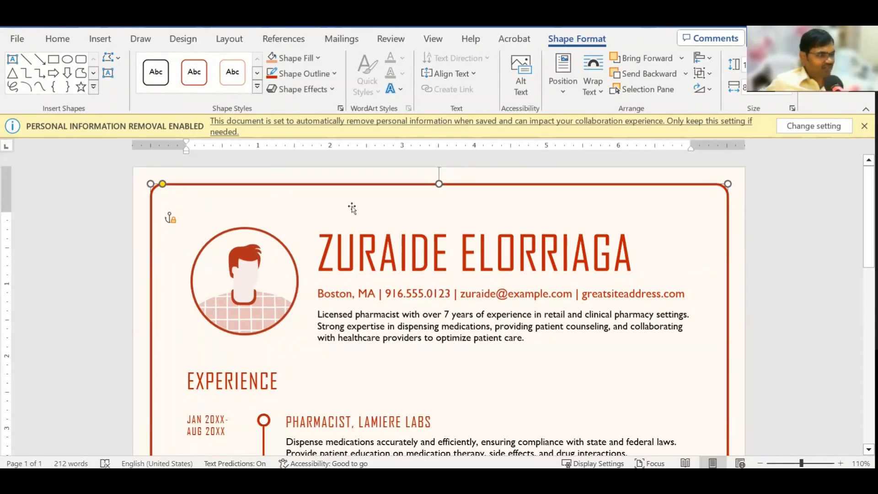
left_click(273, 183)
scroll(364, 216, "down", 3)
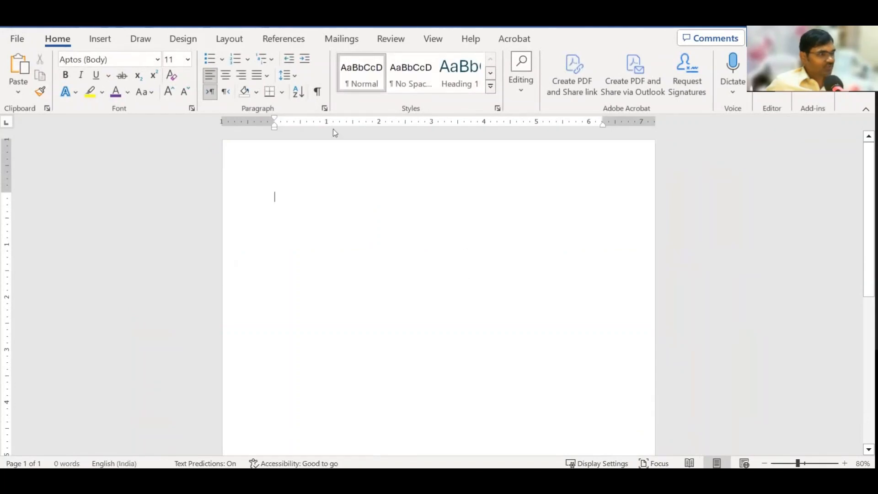
Draw a rounded rectangle across the upper part of the blank page
left_click(99, 41)
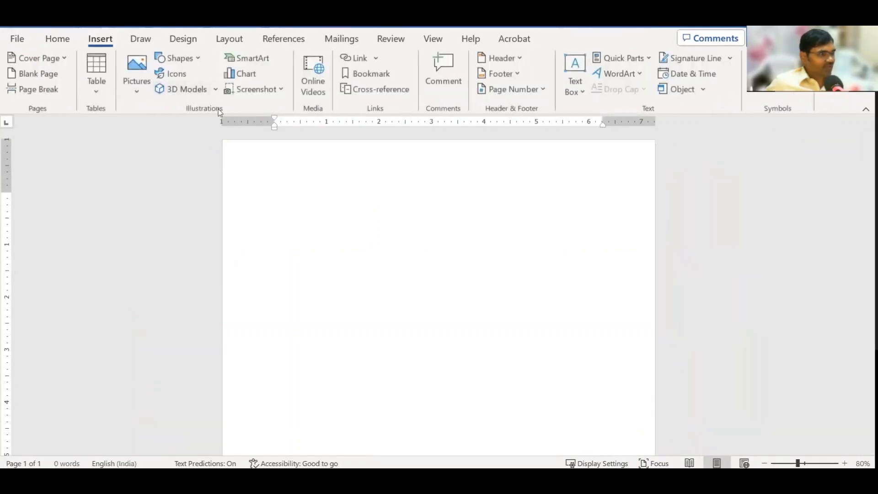
left_click(188, 60)
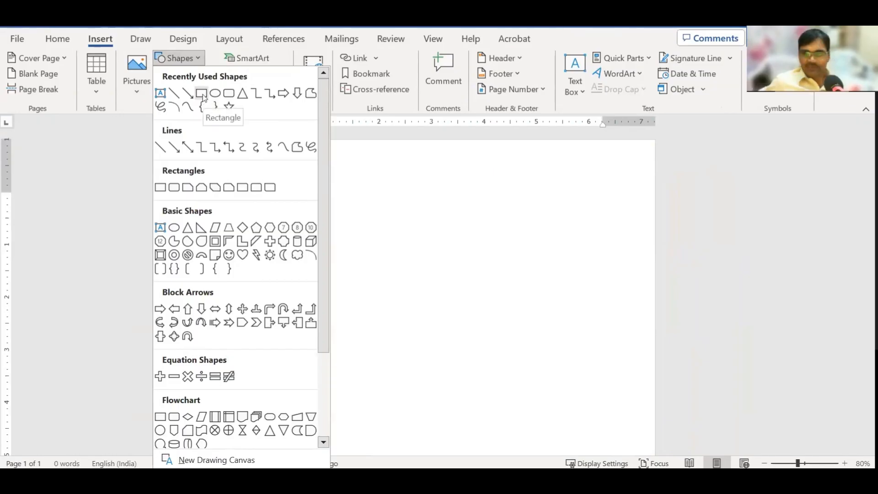
left_click(233, 95)
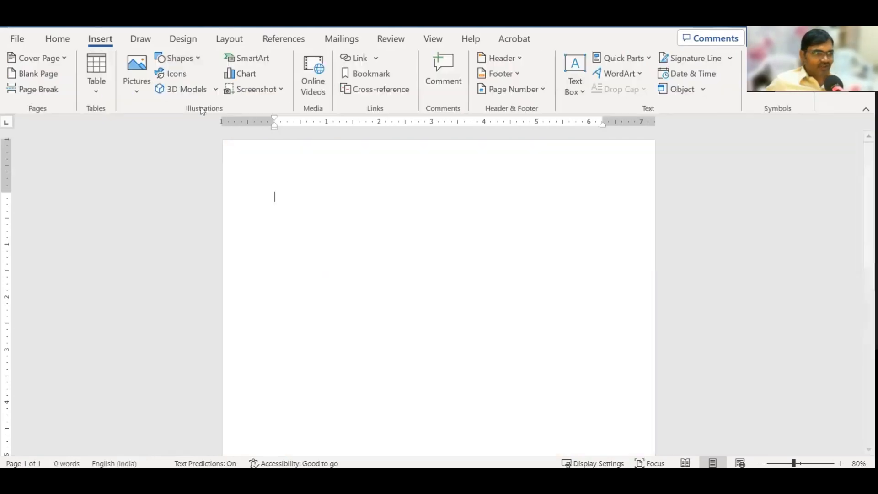
left_click(174, 61)
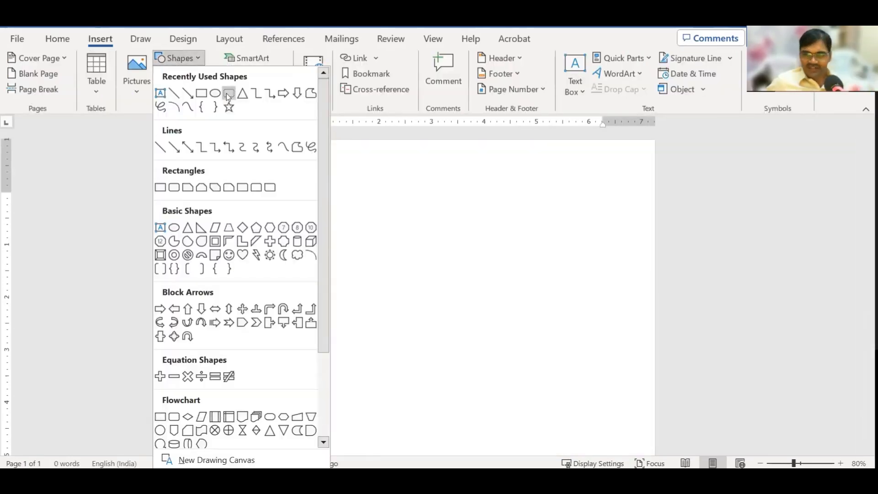
left_click(226, 93)
left_click_drag(236, 153, 574, 372)
Stretch the rounded rectangle down and sideways so it fills the page with a narrow, even margin on all sides
scroll(395, 262, "down", 5, "ctrl")
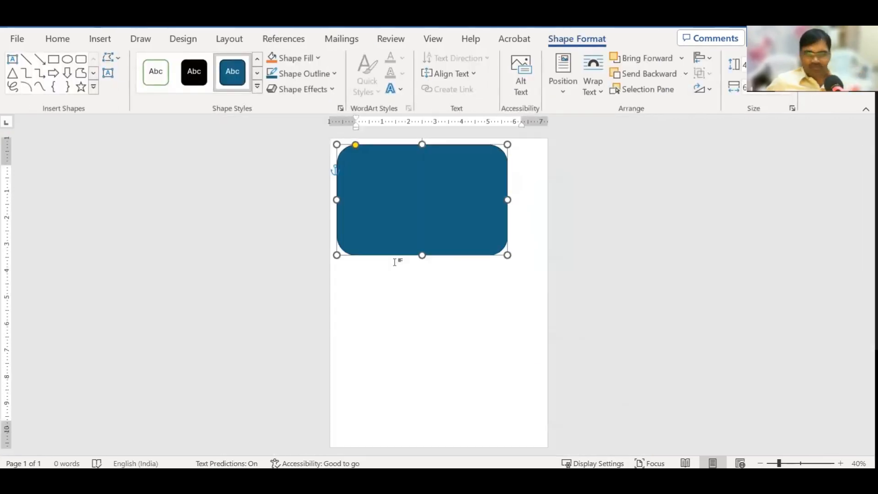
left_click(394, 260)
scroll(398, 261, "down", 1, "ctrl")
left_click(423, 261)
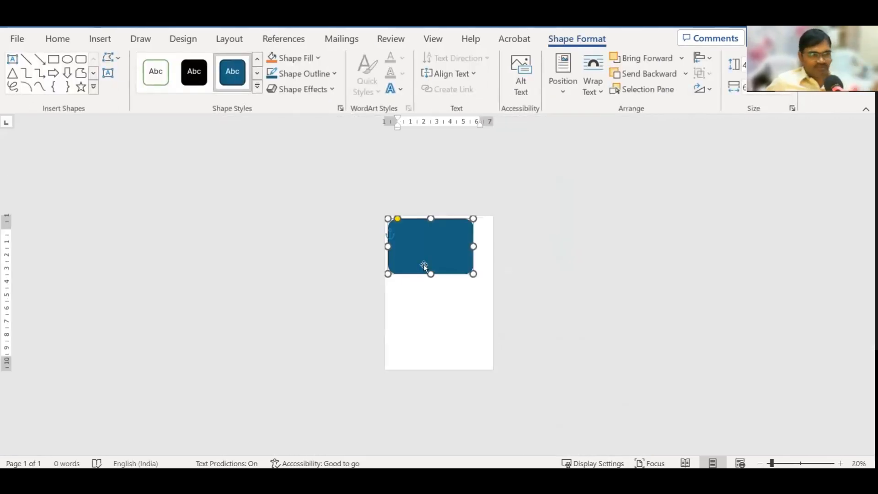
left_click_drag(431, 273, 433, 367)
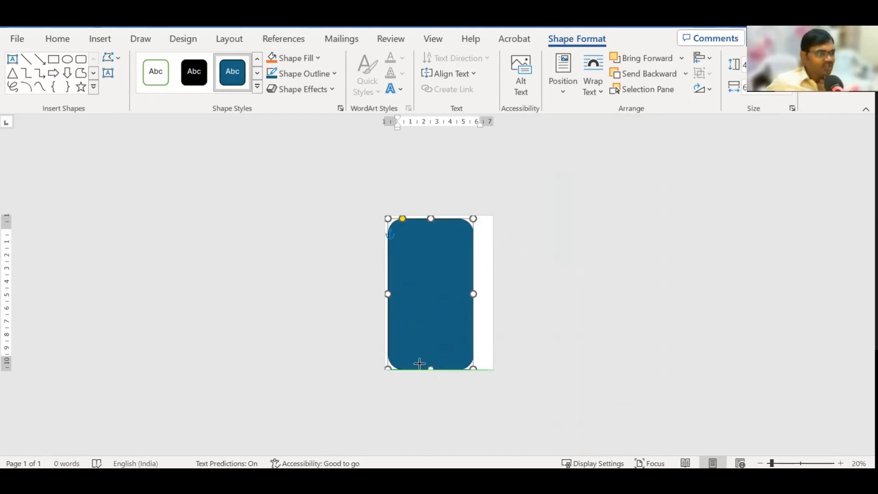
left_click_drag(427, 361, 428, 361)
scroll(440, 293, "up", 2, "ctrl")
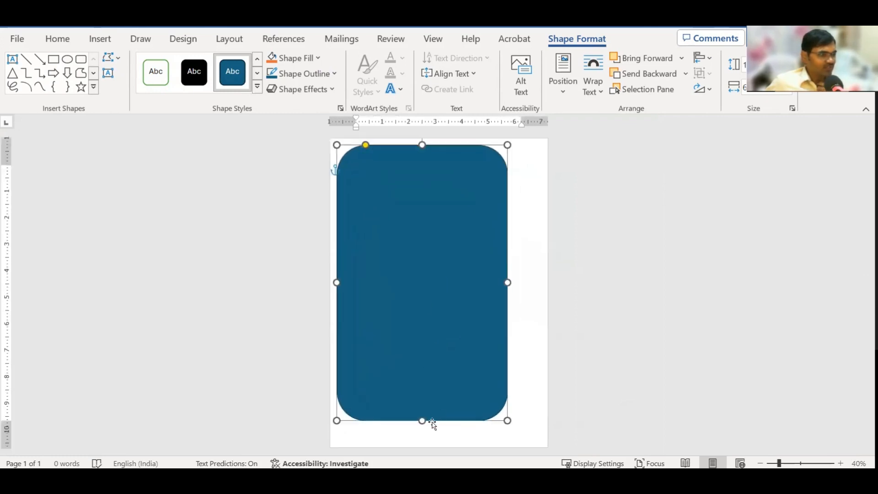
left_click_drag(422, 420, 411, 438)
left_click_drag(508, 292, 541, 304)
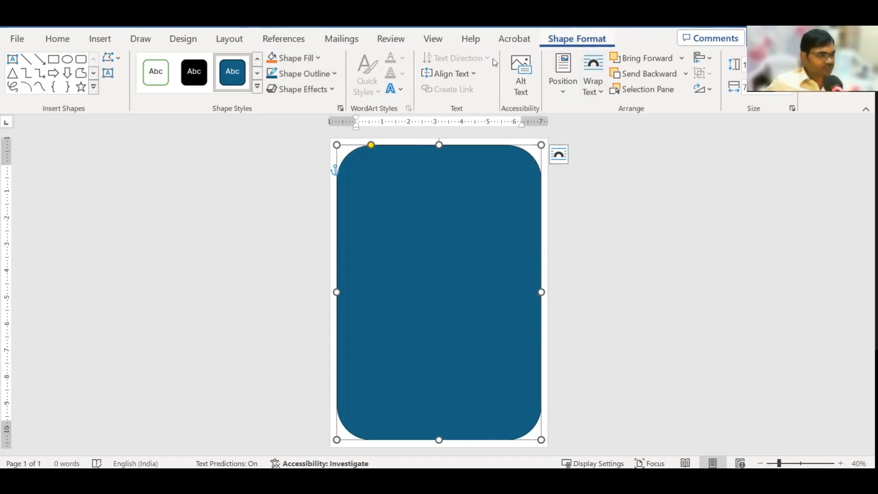
Remove the fill from the rounded rectangle and color its outline with the standard dark red
left_click(317, 59)
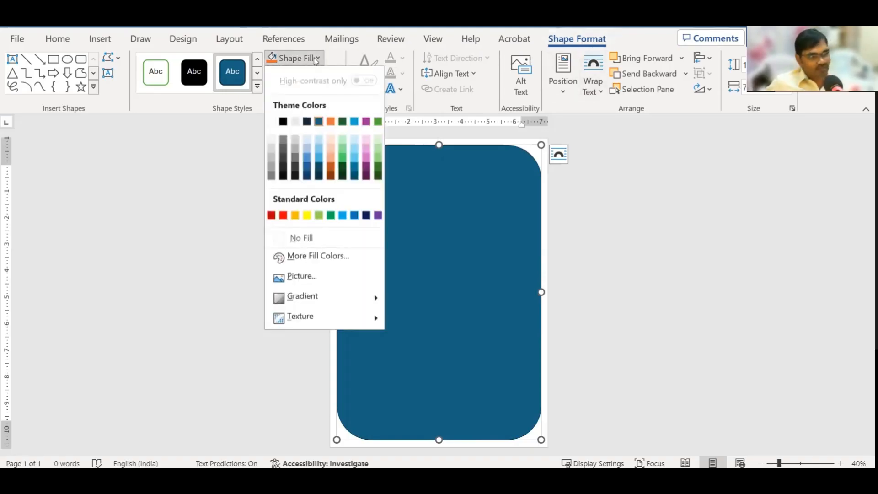
left_click(302, 237)
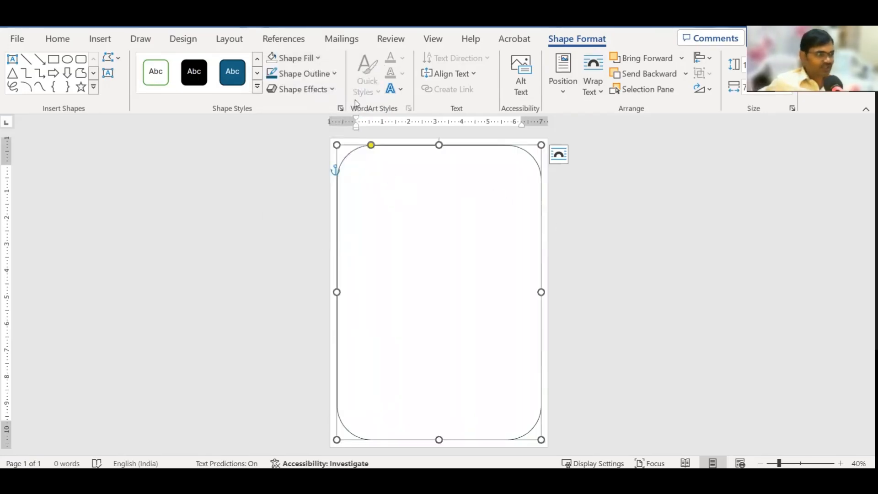
left_click(333, 80)
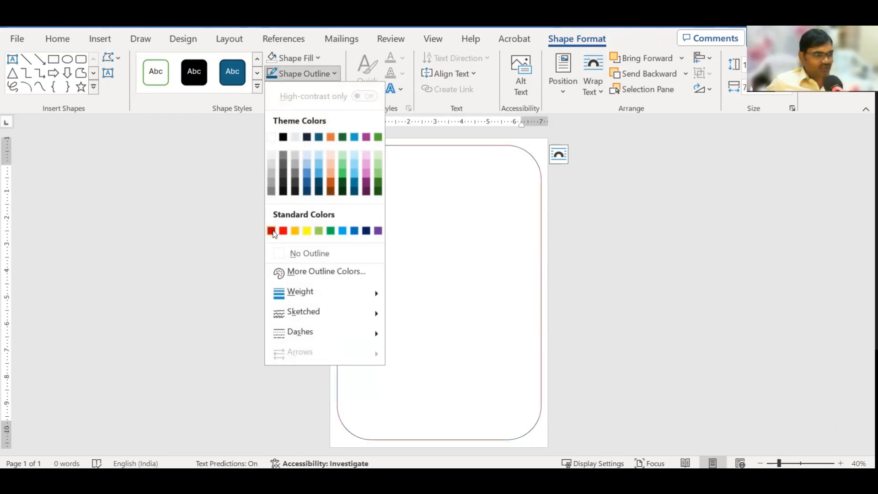
left_click(272, 231)
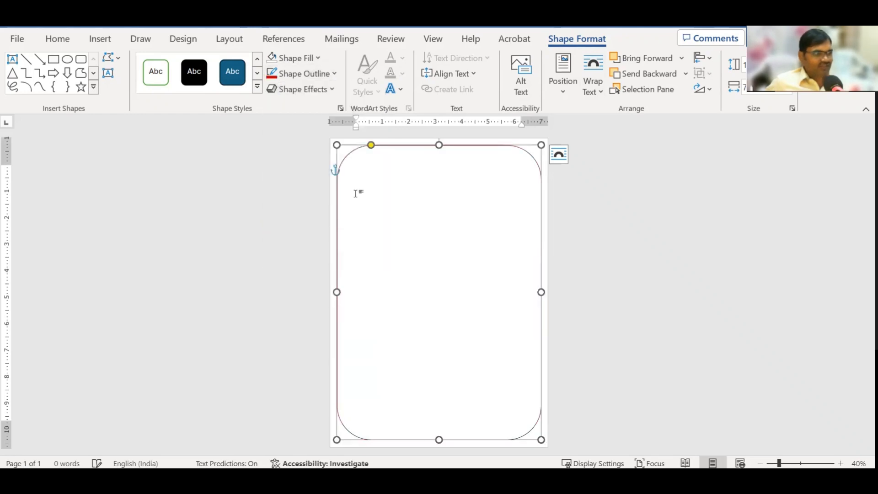
Set the outline weight of the rounded rectangle to 3 pt, and bring up its outline weight choices again
left_click(335, 74)
mouse_move(322, 295)
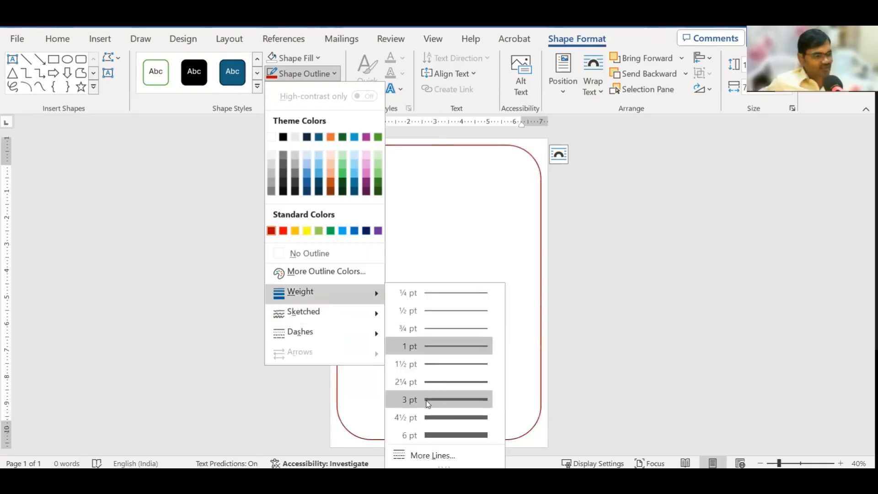
left_click(428, 402)
left_click(312, 77)
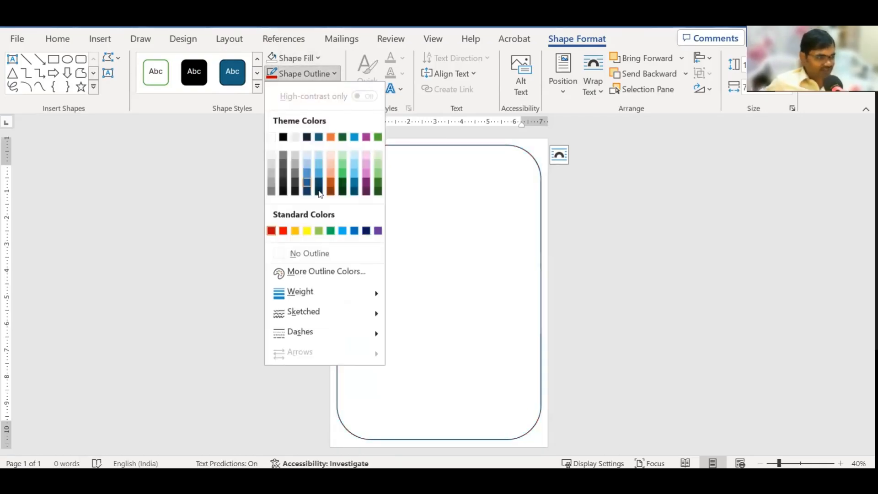
mouse_move(328, 294)
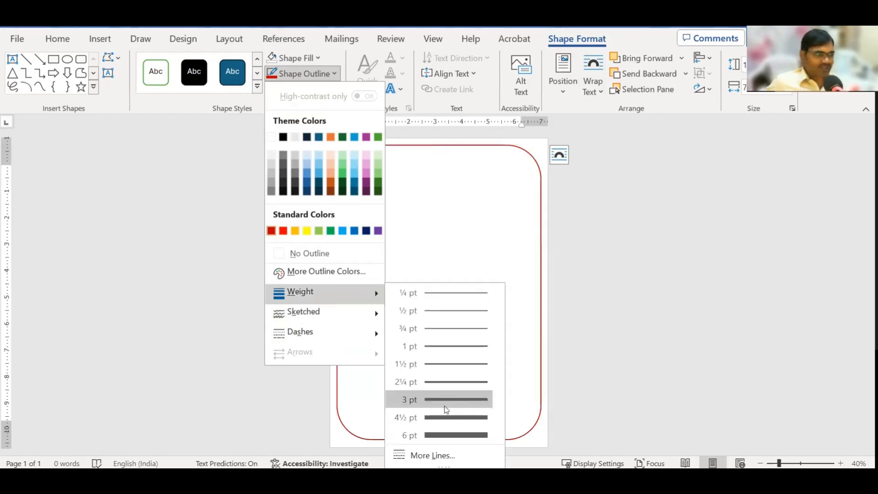
Set the red frame's outline weight to 4½ pt and reduce its corner rounding to small curves
left_click(442, 417)
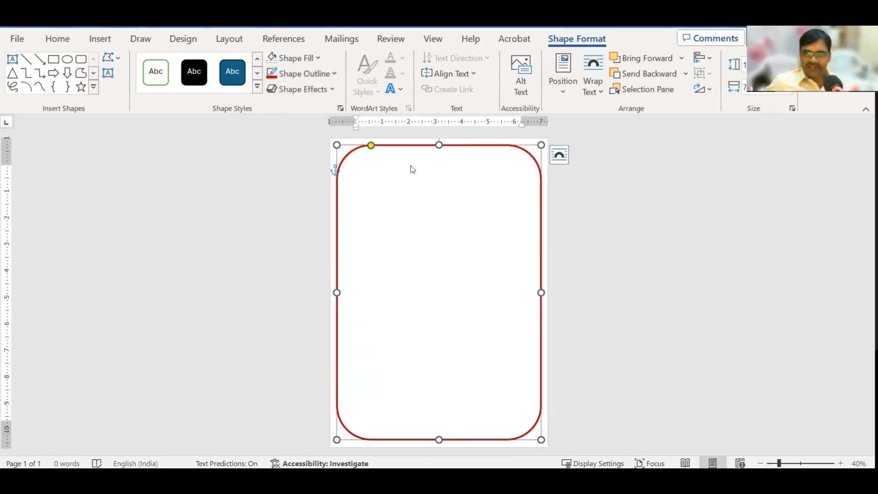
left_click(598, 218)
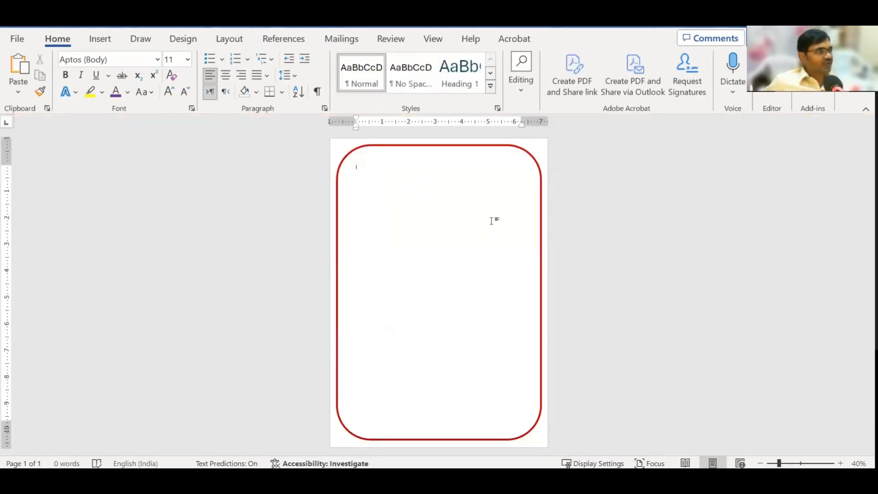
left_click(455, 146)
left_click_drag(370, 146, 194, 221)
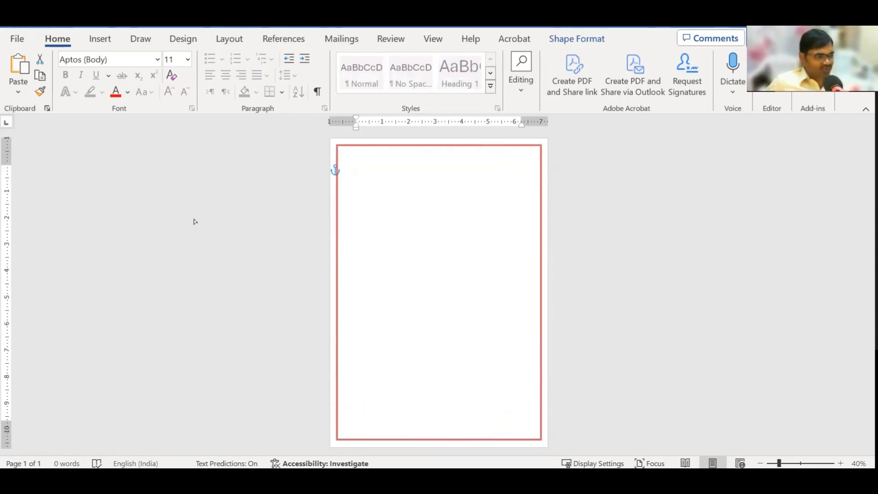
left_click_drag(194, 222, 350, 233)
Start saving the document and browse on drive D to the 08-02-2024 folder inside Microsoft Word & GoogleDocs_Training Program_February 2024
key("ctrl+s")
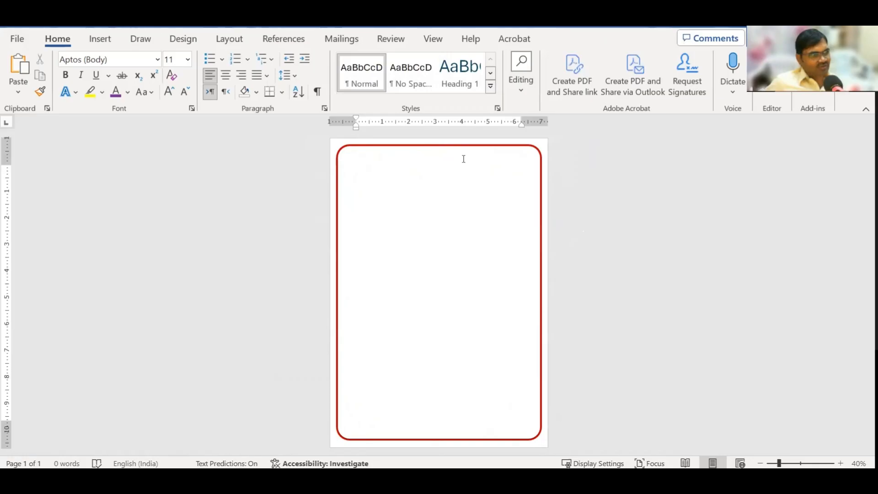
key("ctrl+s")
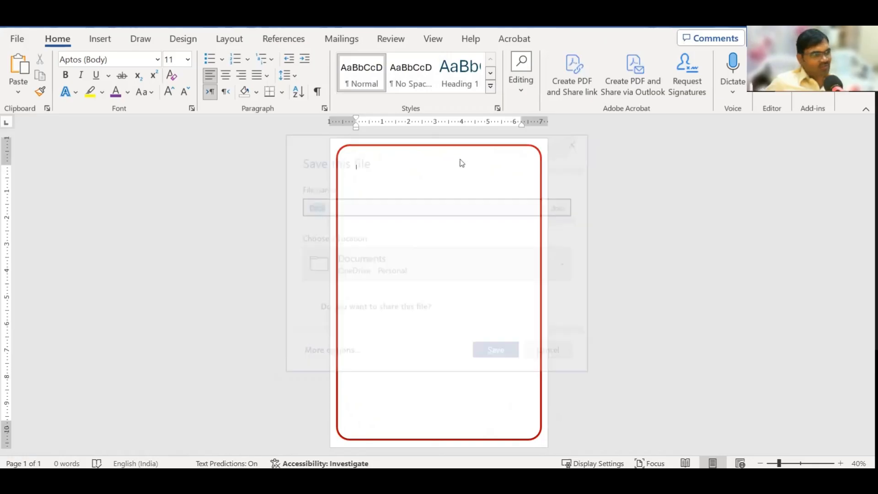
left_click(331, 350)
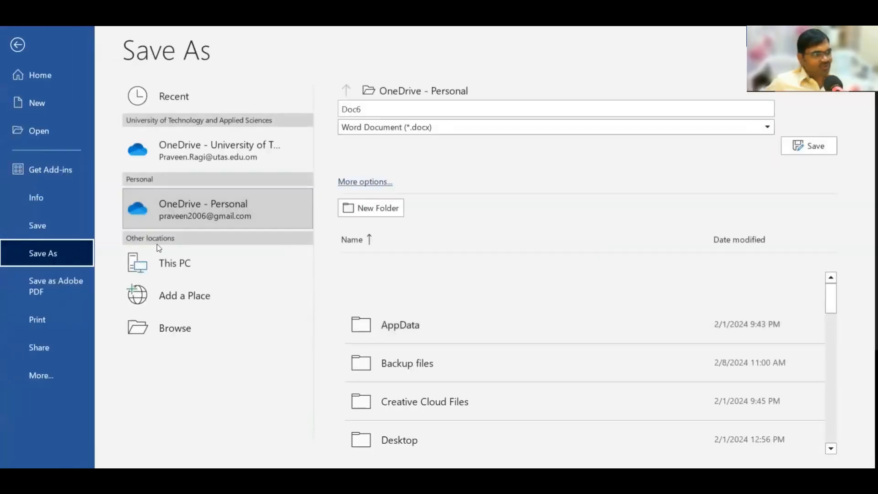
left_click(193, 258)
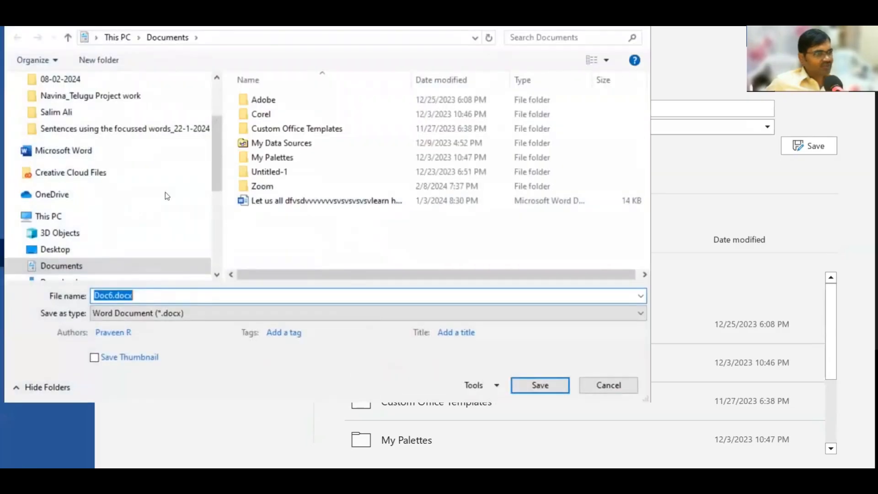
scroll(153, 202, "down", 1)
scroll(100, 238, "down", 2)
left_click(92, 232)
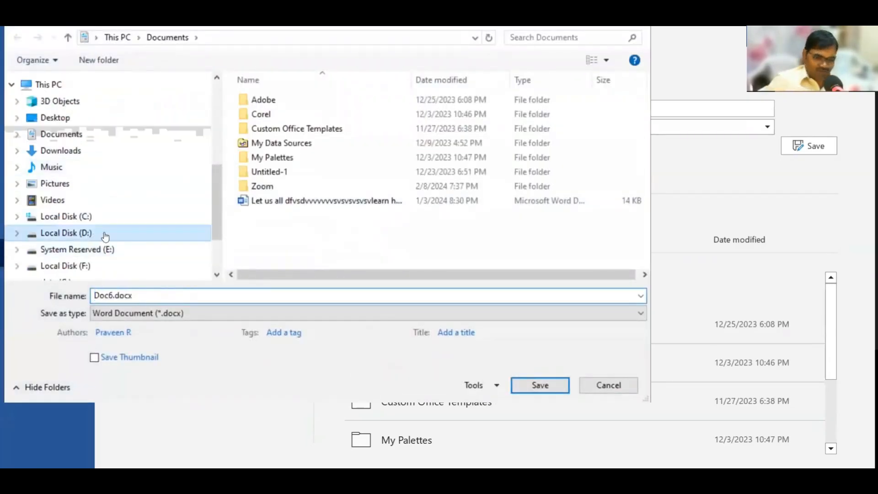
double_click(266, 157)
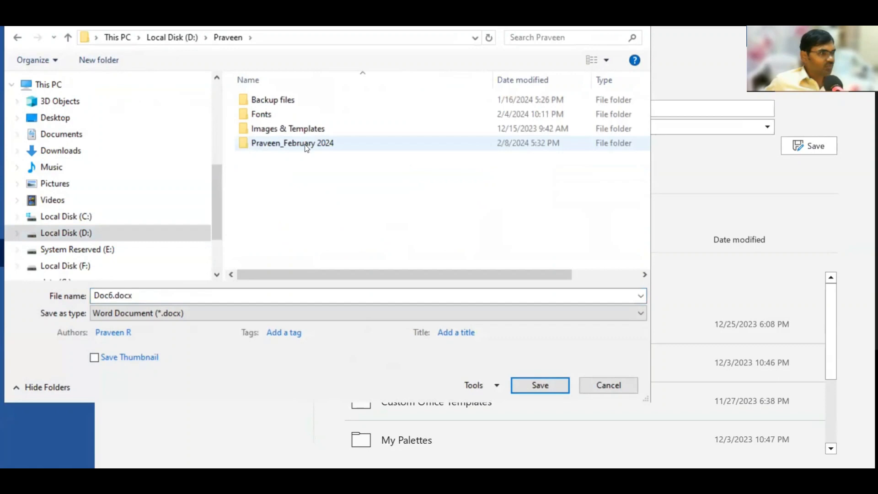
double_click(295, 144)
double_click(299, 171)
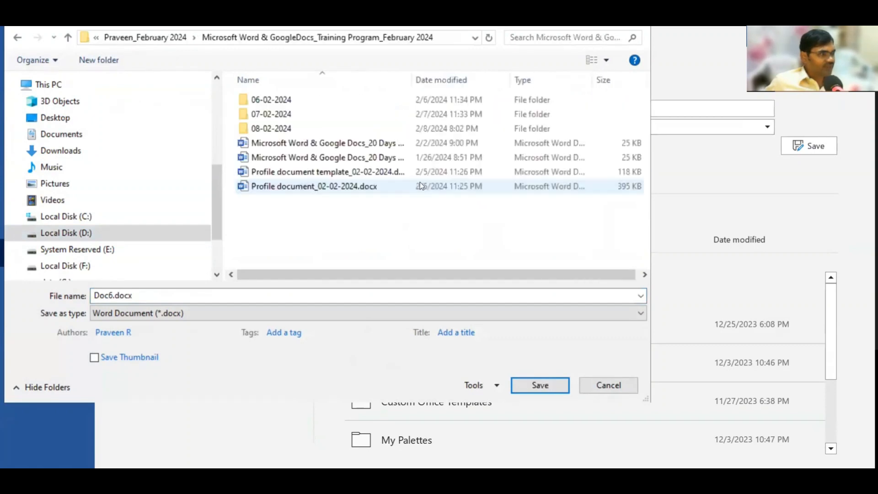
double_click(276, 130)
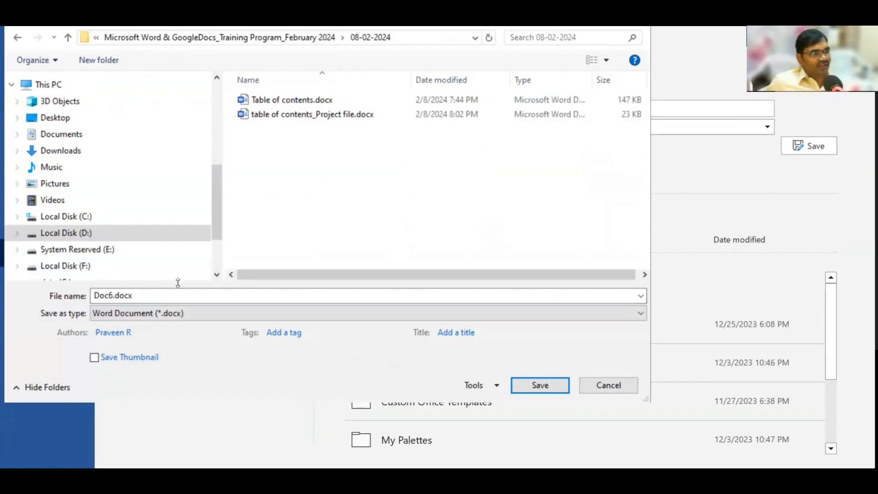
Name the file document_08-02-2024 and save it as a Word document
double_click(169, 298)
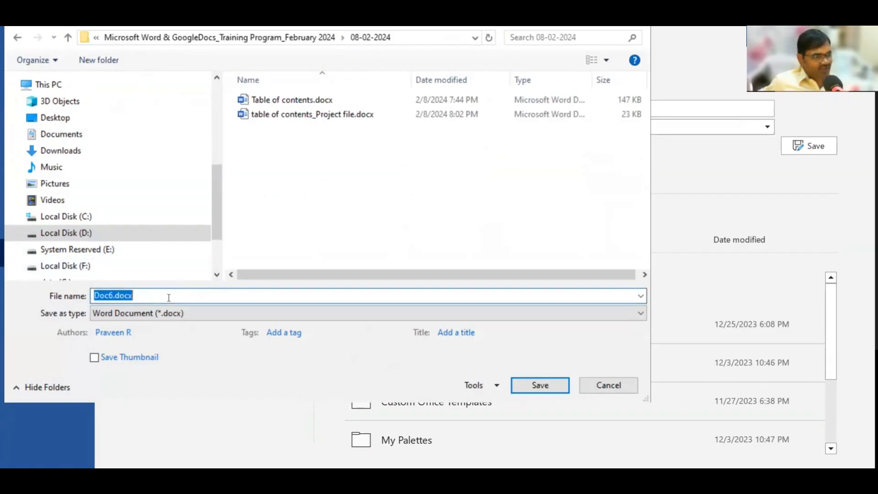
type("document_08-0")
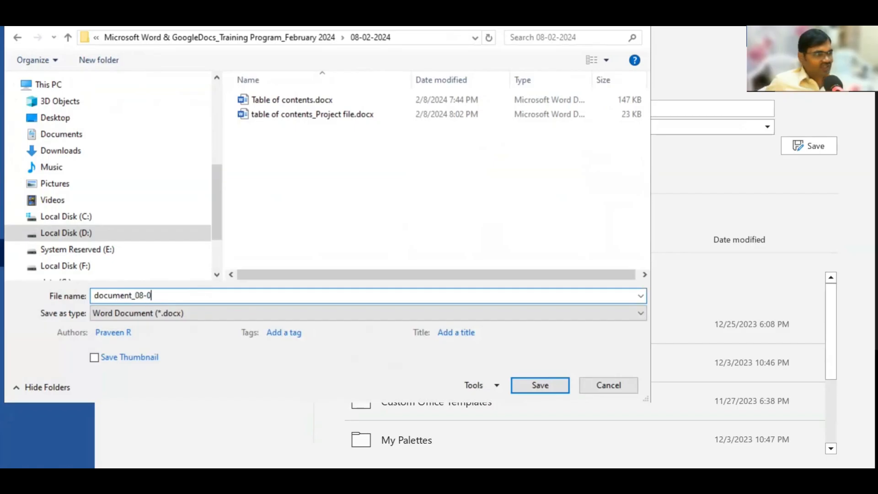
type("2-2024")
key("Return")
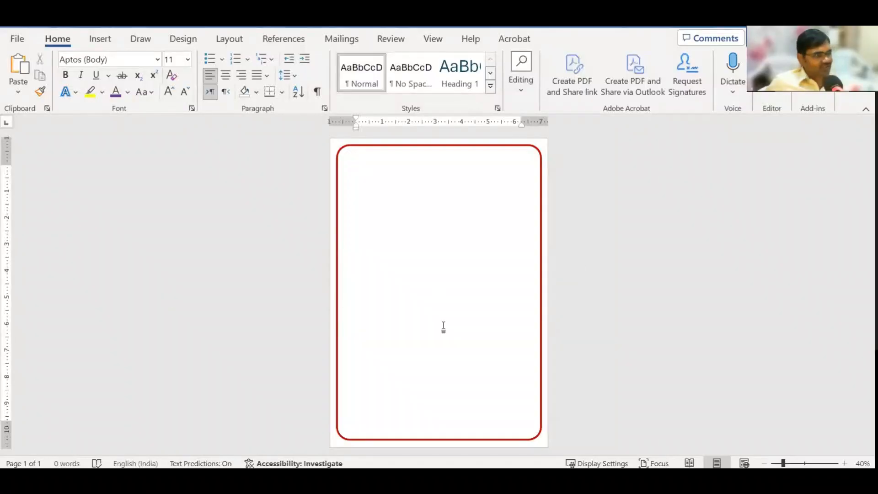
left_click(402, 146)
left_click_drag(394, 146, 412, 158)
key("ctrl+z")
left_click(591, 191)
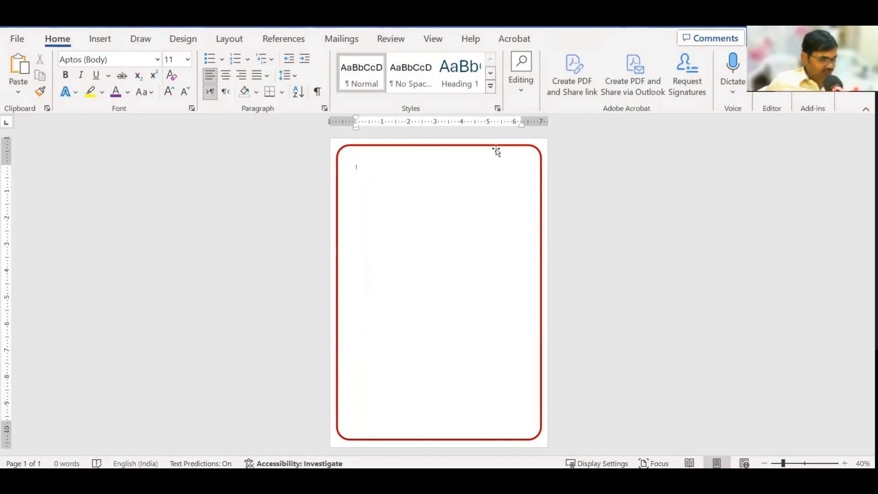
Insert five page breaks at the start of the document to extend it to six pages
key("ctrl+Return")
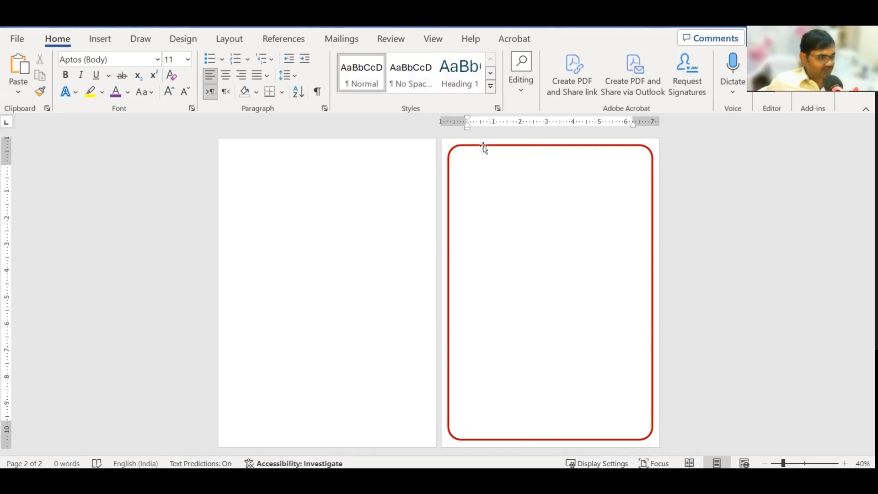
key("ctrl+Return")
key("ctrl+Return")
key("ctrl+Return")
key("ctrl+Return")
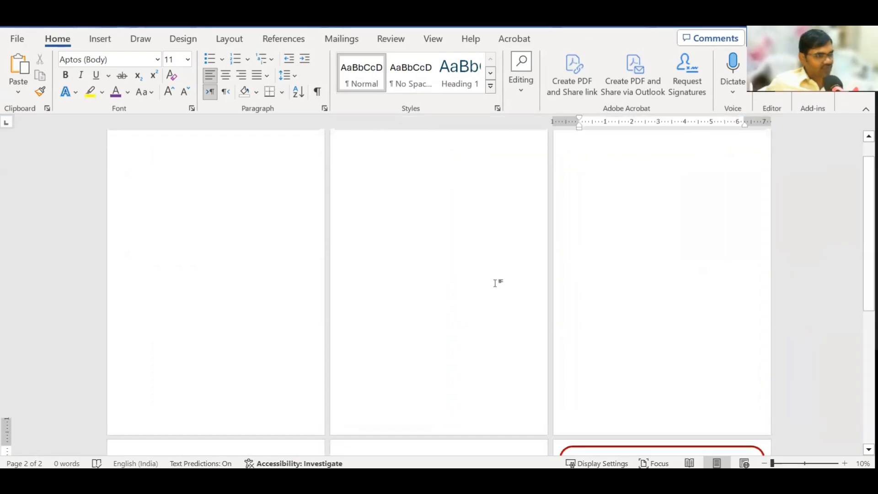
scroll(496, 281, "down", 3)
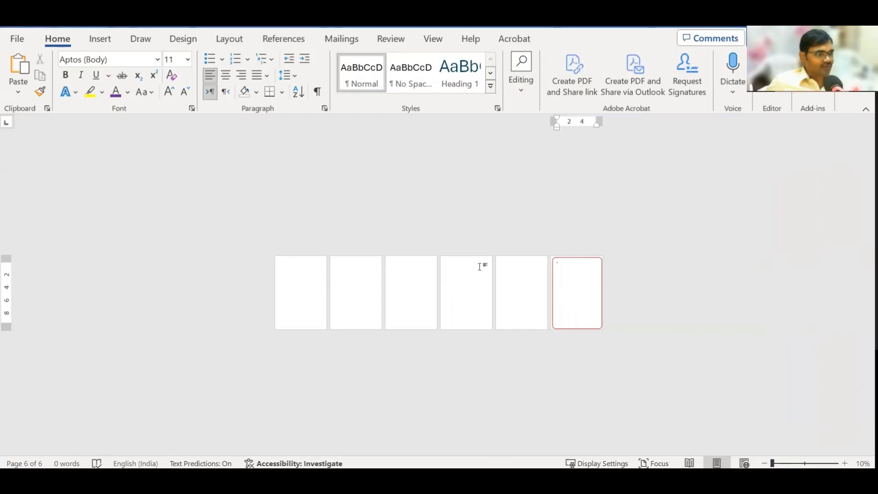
scroll(579, 314, "up", 2)
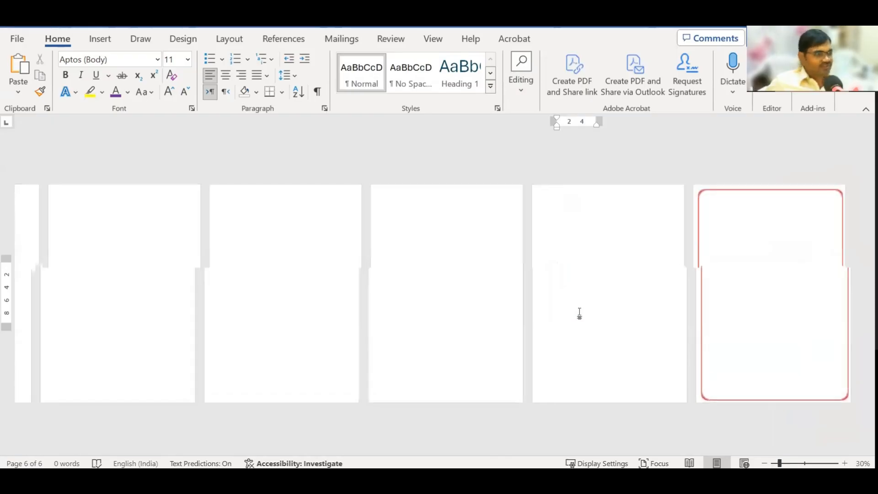
scroll(490, 290, "down", 1)
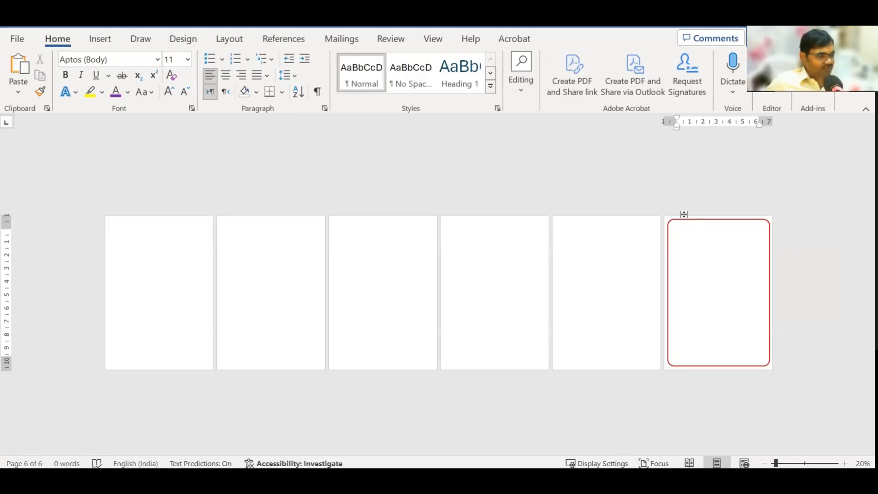
left_click(650, 197)
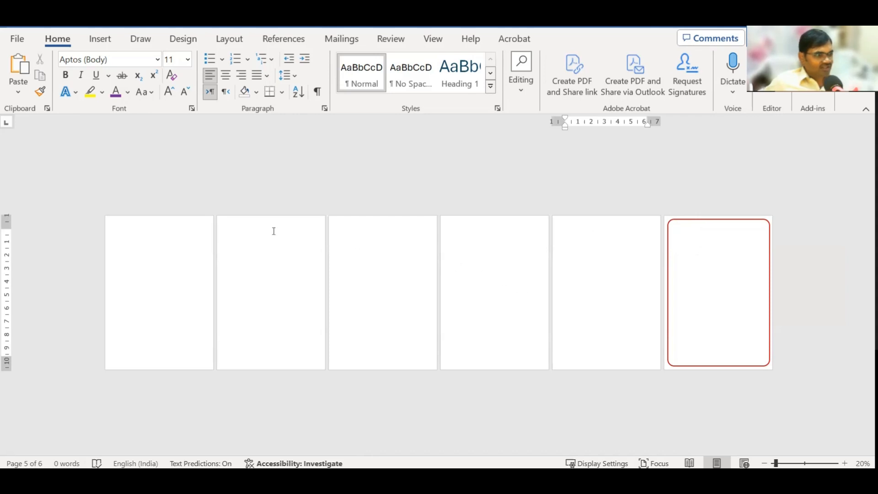
double_click(255, 221)
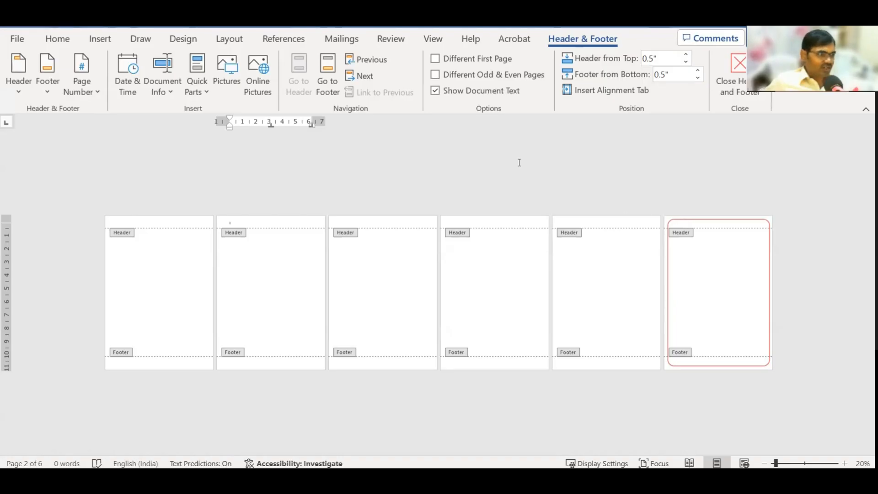
double_click(614, 241)
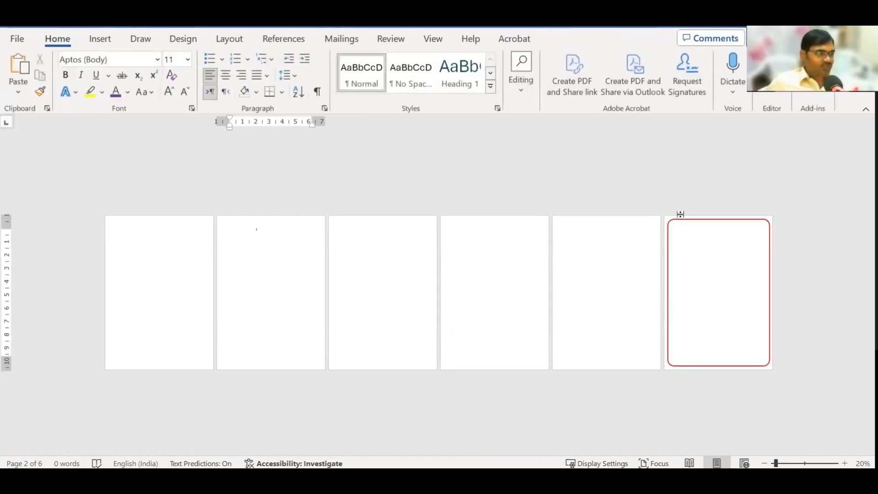
Cut the red rounded frame from the document body and paste it into the first page's header
left_click_drag(679, 222, 609, 241)
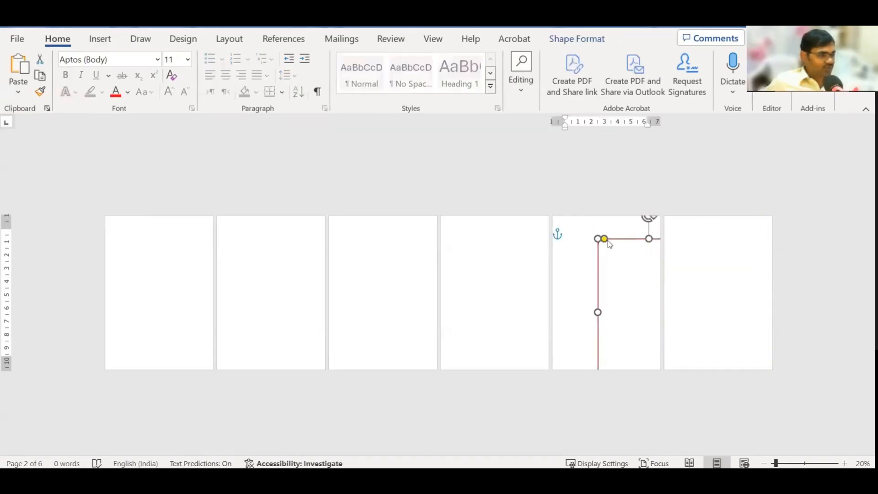
left_click(608, 241)
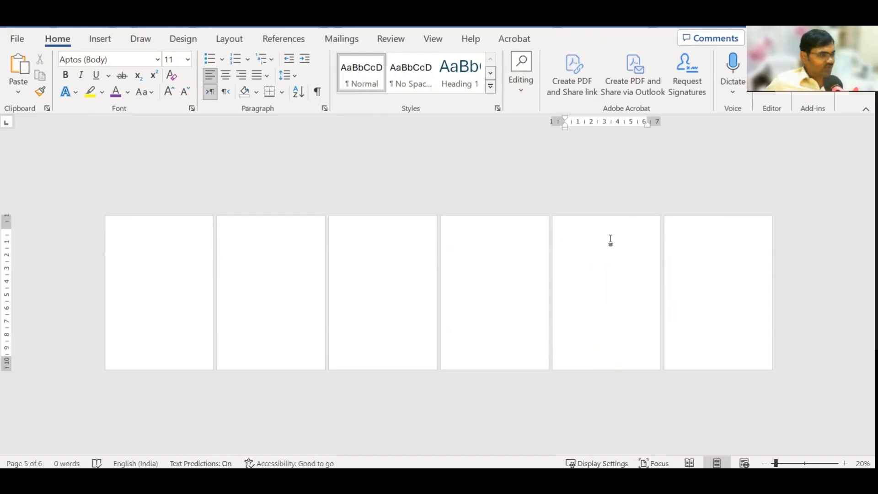
double_click(190, 220)
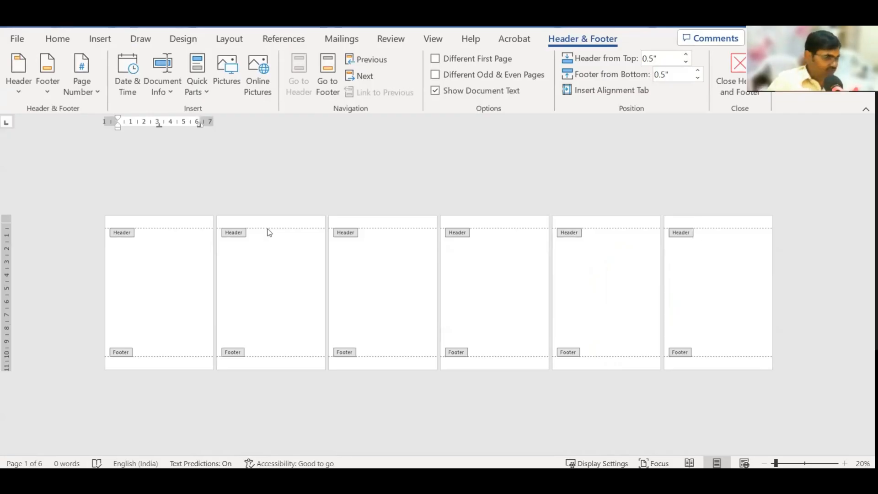
left_click(433, 39)
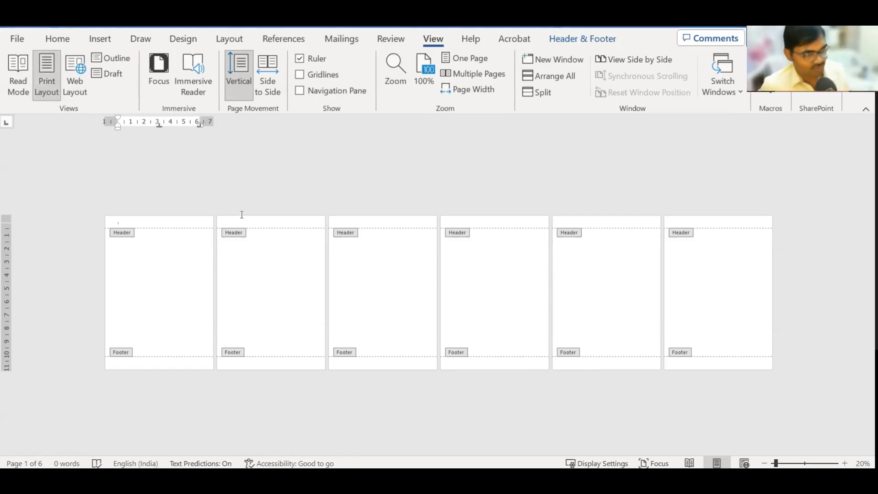
key("ctrl+v")
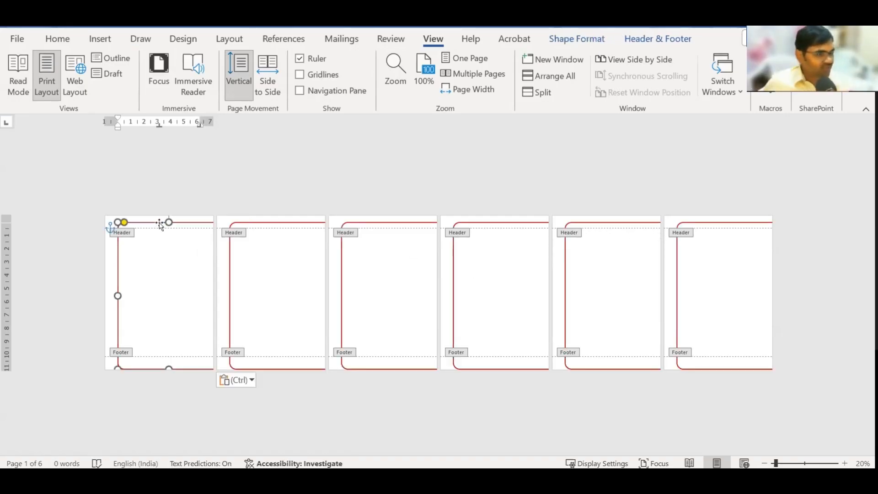
Move and nudge the pasted header frame until it sits evenly within the page edges
mouse_move(159, 223)
left_mouse_down()
mouse_move(170, 237)
mouse_move(219, 233)
mouse_move(149, 228)
mouse_move(185, 217)
mouse_move(140, 218)
mouse_move(157, 225)
left_mouse_up()
key("Up")
key("Up")
key("Up")
key("Up")
key("Up")
key("Up")
key("Up")
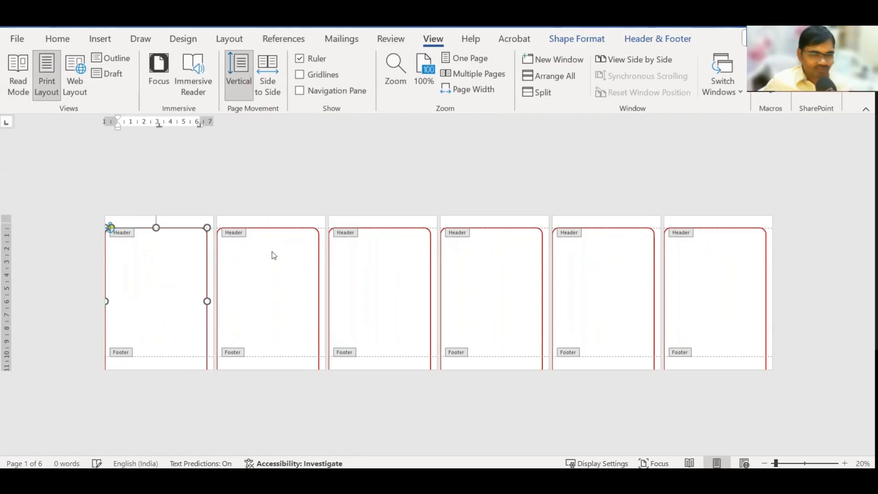
key("Right")
key("Right")
key("Right")
key("Right")
key("Right")
key("Right")
key("Right")
key("Right")
key("Left")
key("Left")
key("Left")
key("Down")
key("Down")
key("Up")
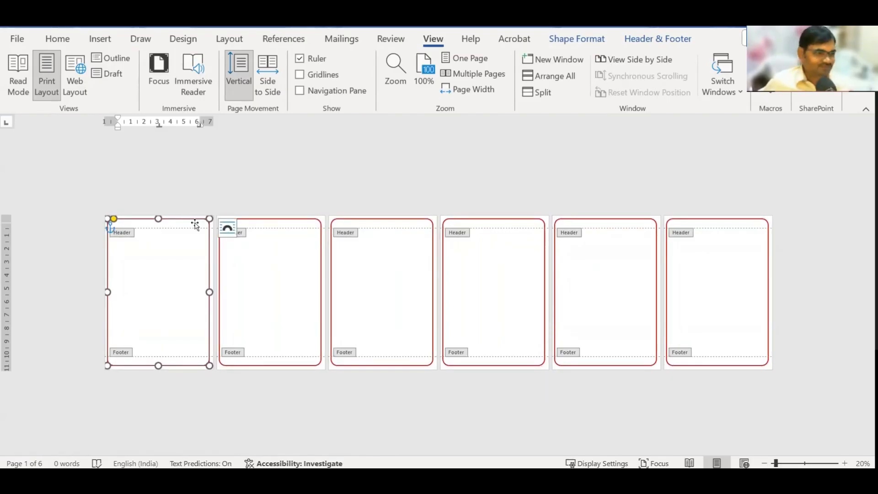
Align the red header frame to the horizontal center and vertical middle of the page, and return to the document body
left_click_drag(190, 227, 190, 226)
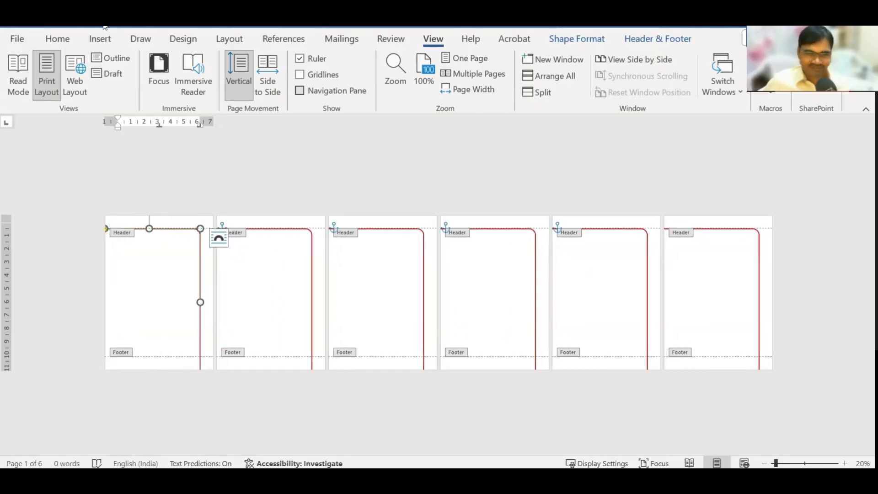
left_click(51, 37)
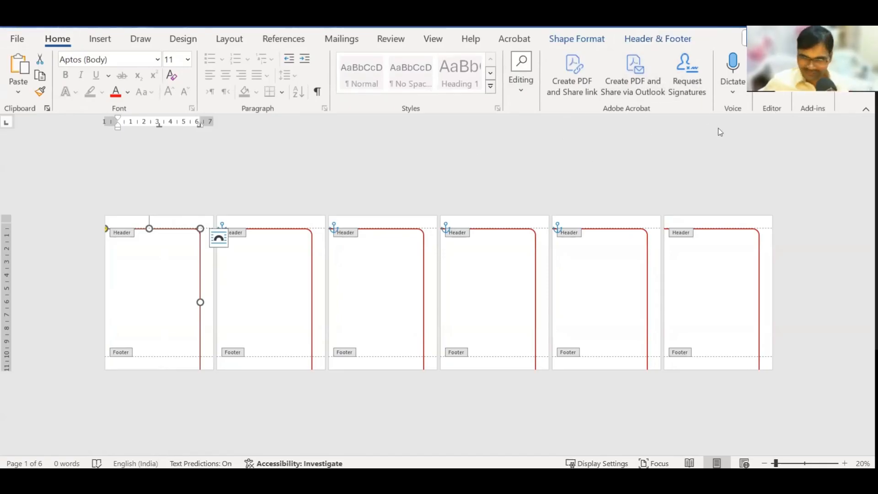
left_click(672, 41)
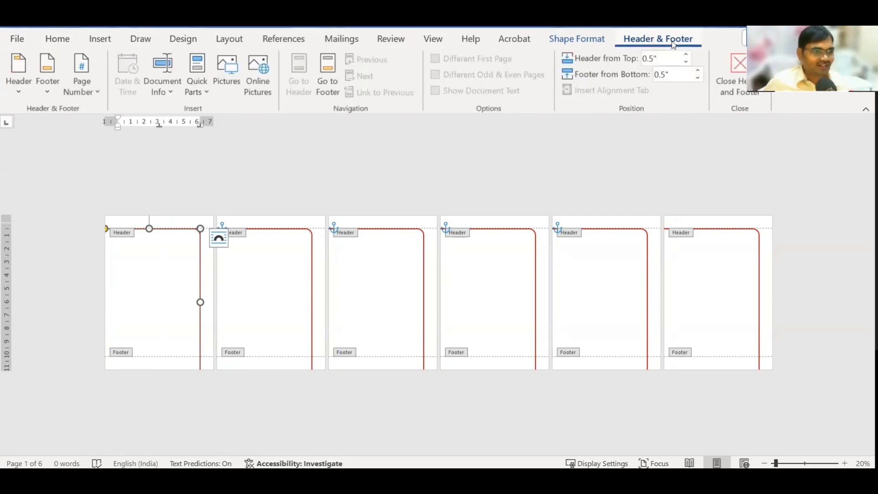
left_click(590, 40)
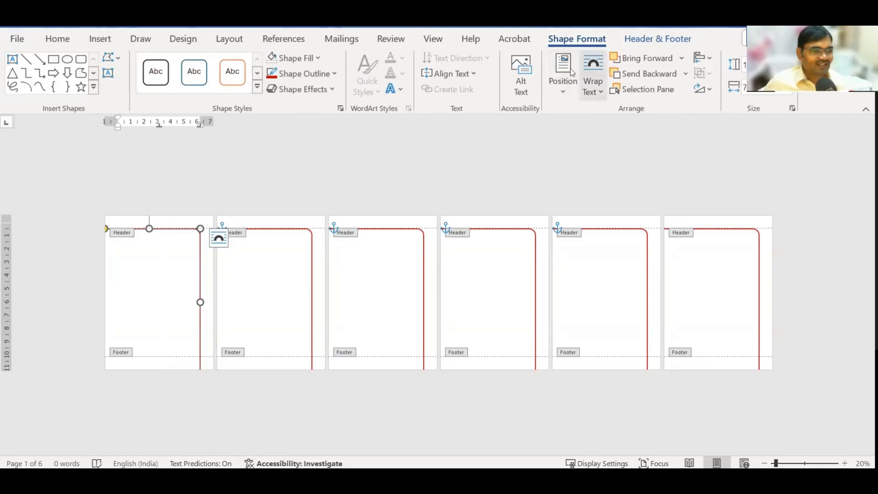
left_click(561, 90)
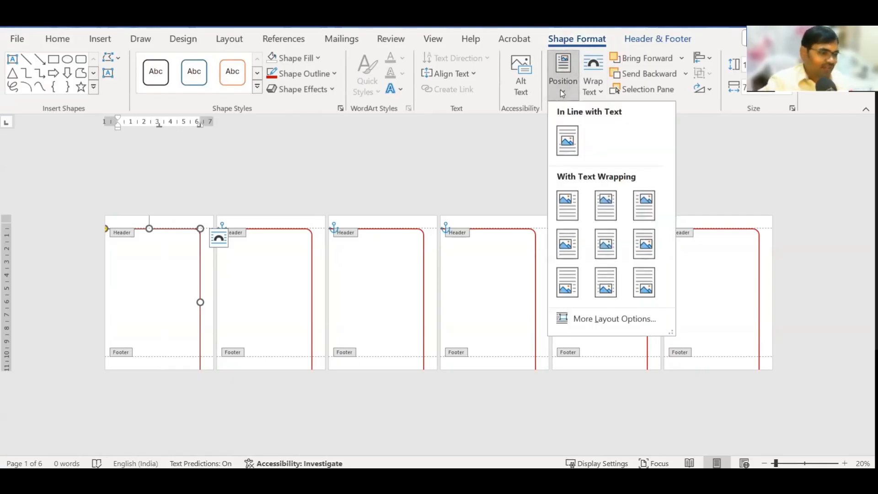
left_click(600, 90)
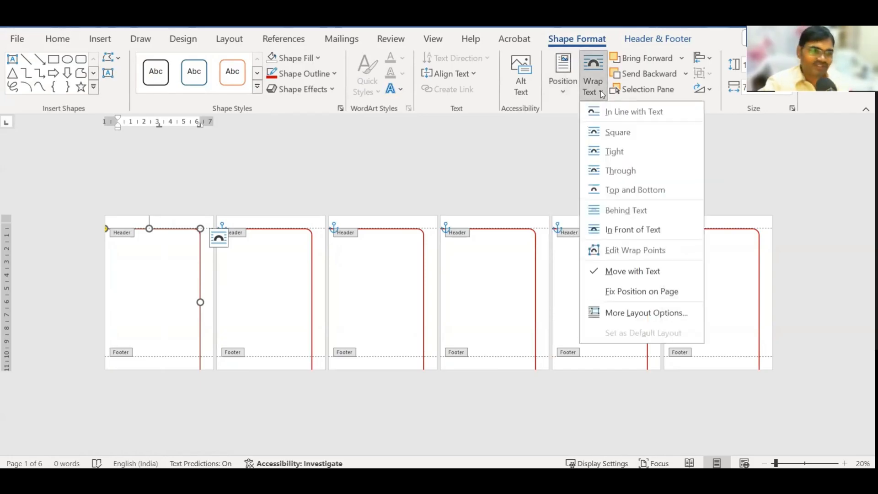
left_click(710, 59)
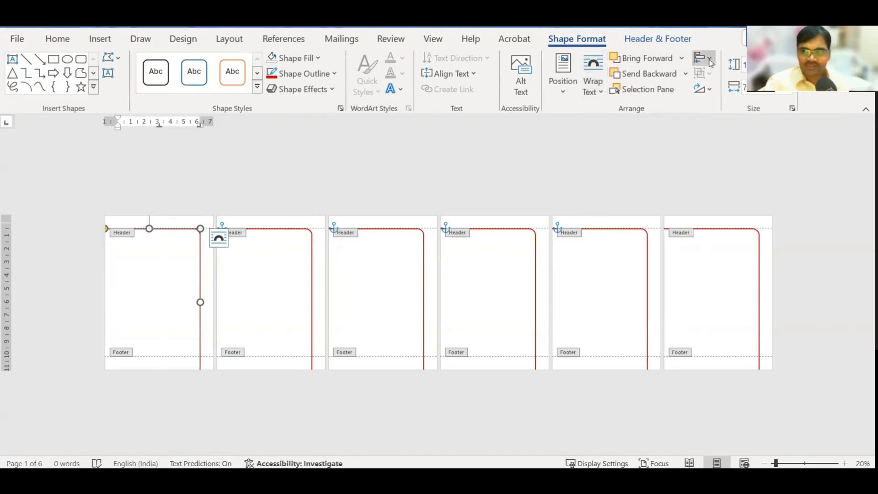
left_click(732, 97)
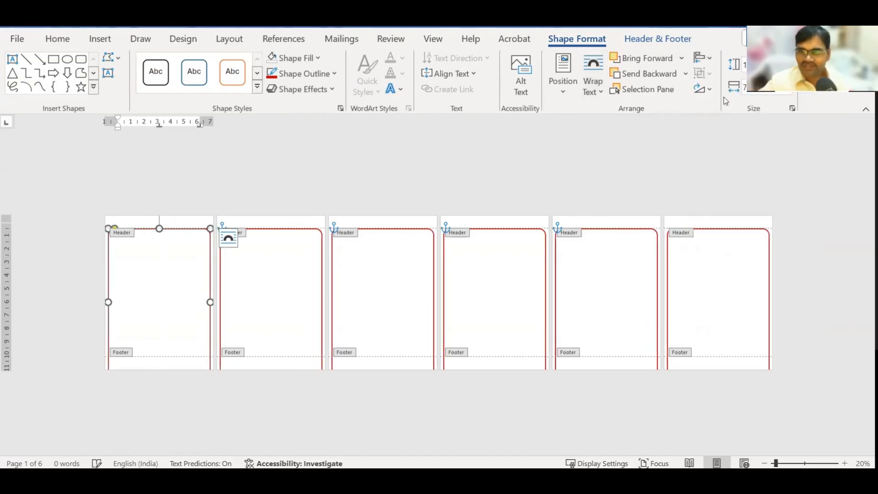
left_click(708, 65)
left_click(751, 161)
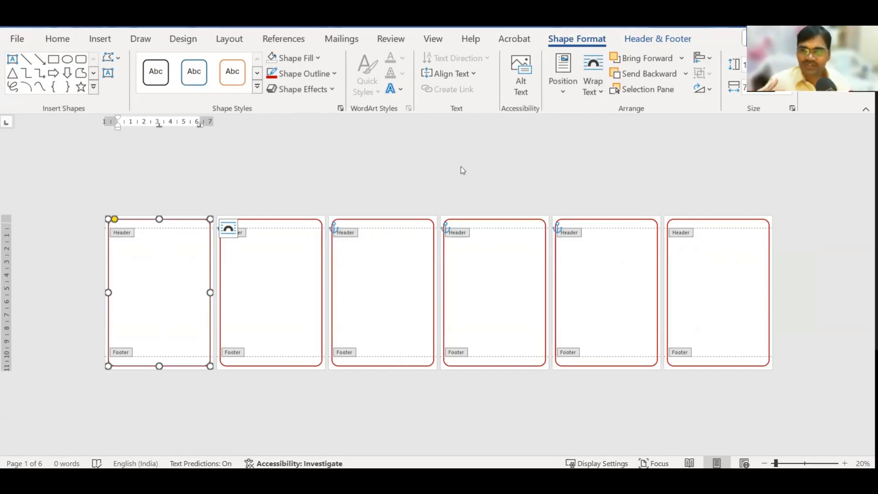
left_click(299, 241)
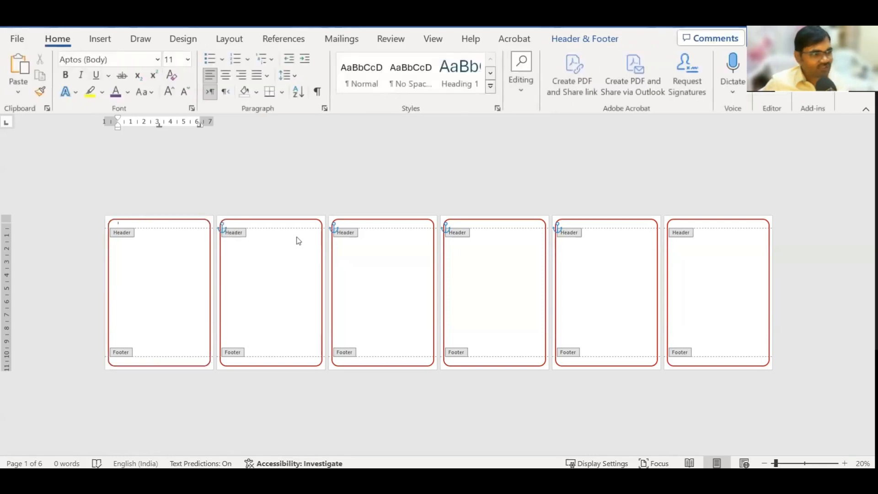
double_click(247, 245)
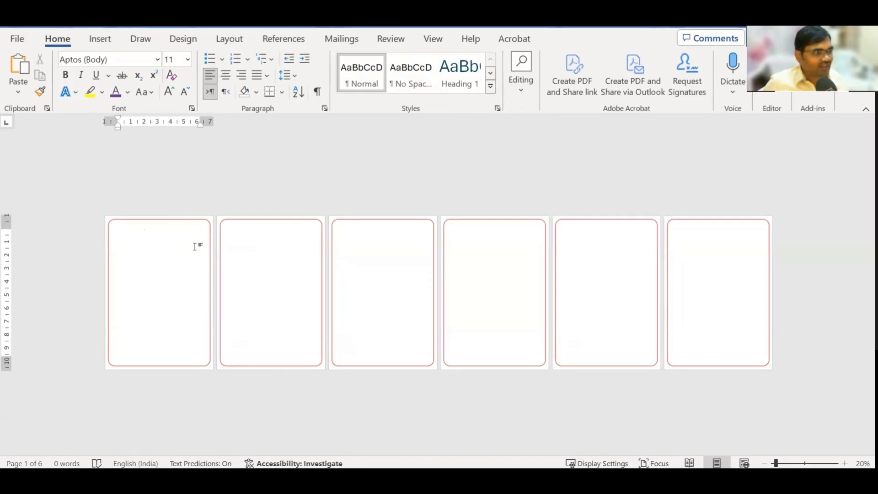
Enter random sample text on a lower page and "A nfawpfcm oam;aw ms;cvsa;sfcSfcna; f; fvnmsfcwaf" on the first page
scroll(173, 257, "up", 7)
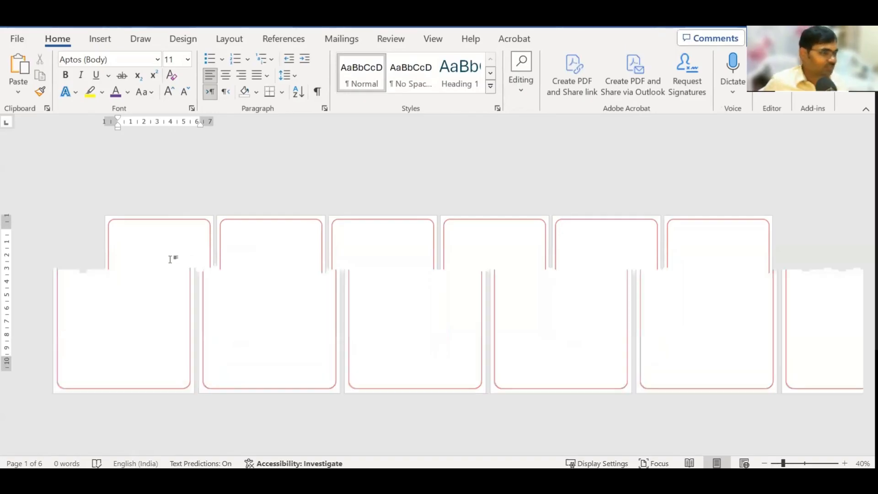
type("svsdvcssdvsvssfsa sd szd vsavfsscvs")
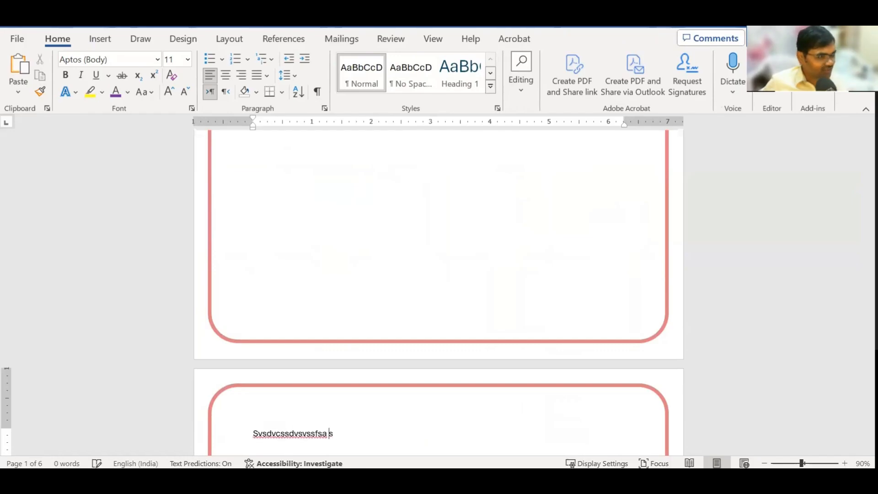
scroll(285, 245, "up", 8)
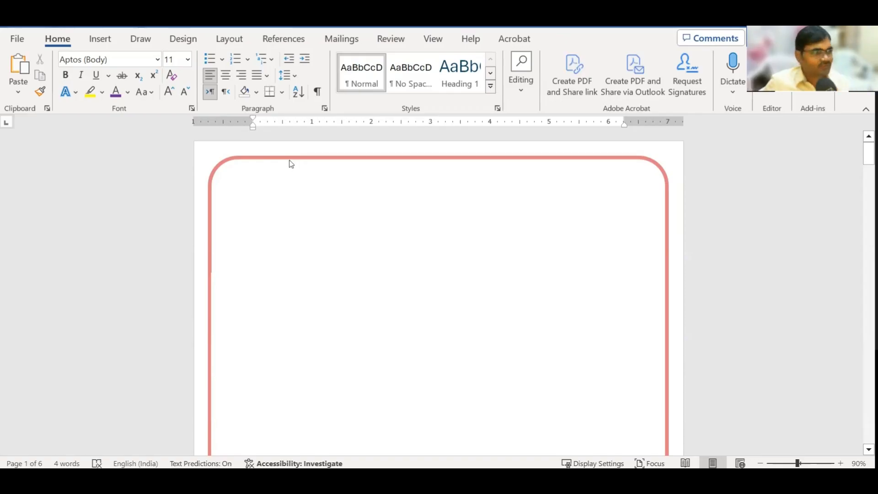
scroll(322, 210, "down", 1)
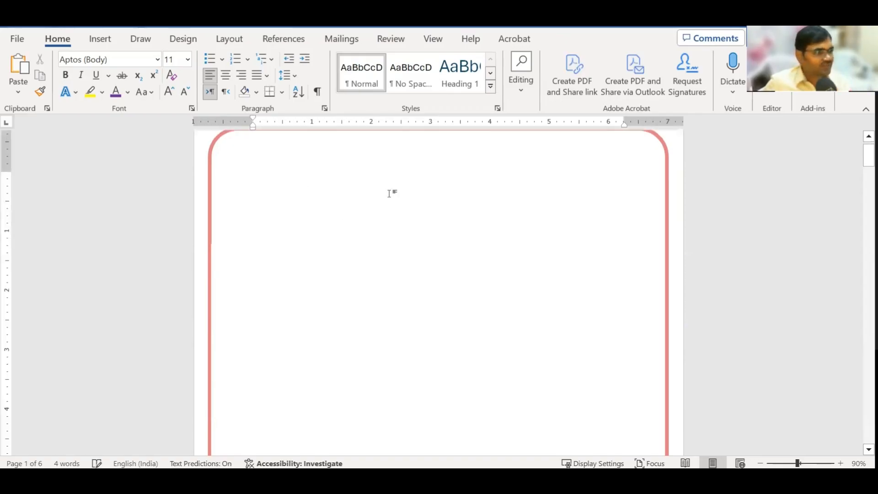
type("A nfawpfcm oam;aw ms;cvsa;sfcSfcna;")
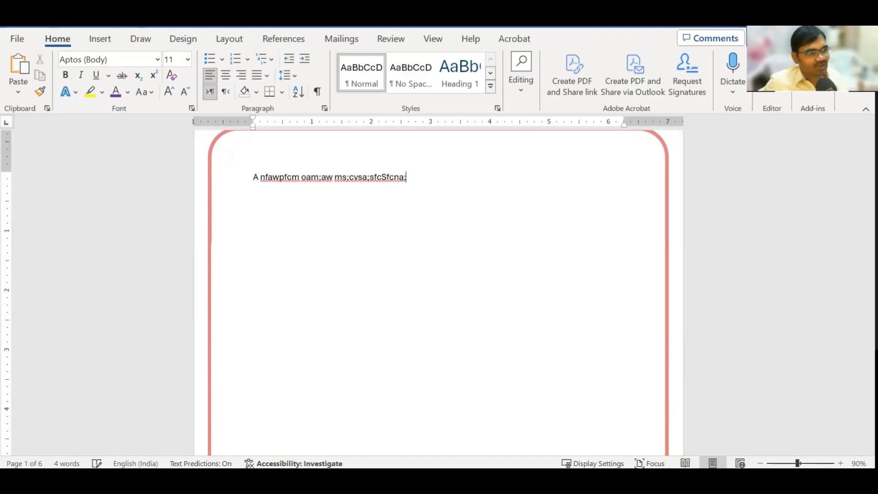
type(" f; fvnmsfcwaf")
scroll(453, 282, "up", 1)
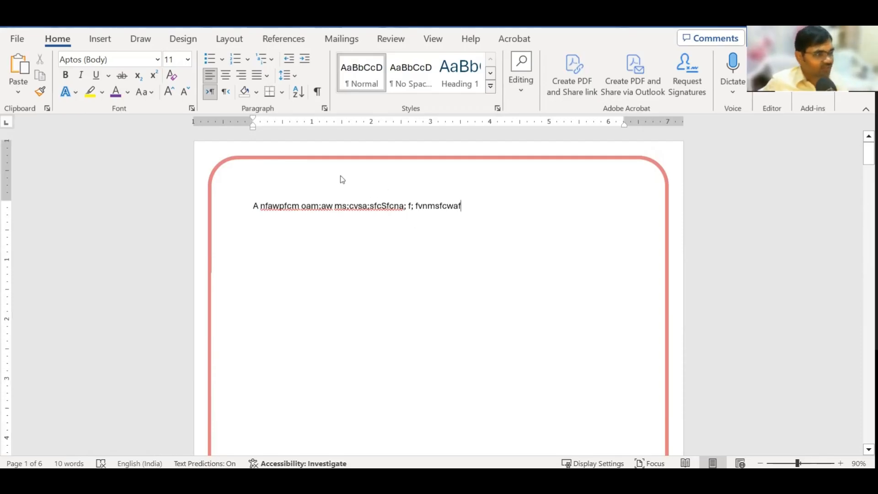
Save a PDF copy of the document as document_08-02-2024.pdf in the 08-02-2024 folder
left_click(17, 39)
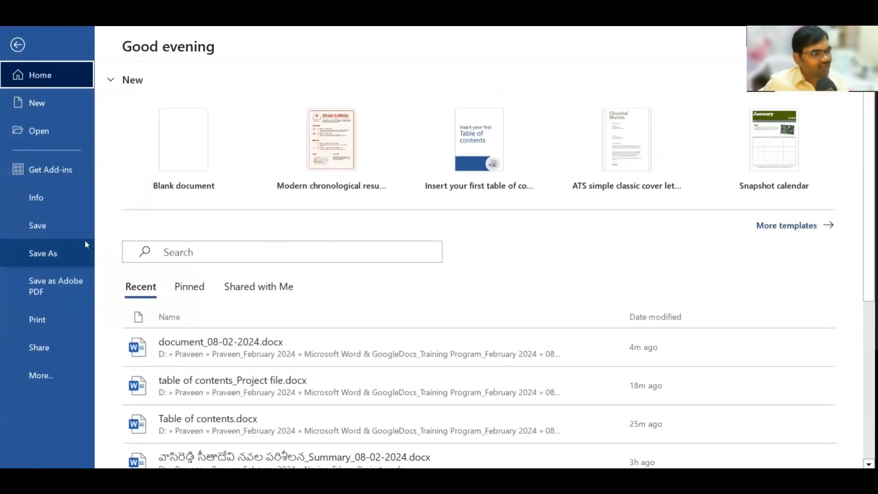
left_click(54, 249)
left_click(211, 265)
left_click(210, 264)
left_click(216, 315)
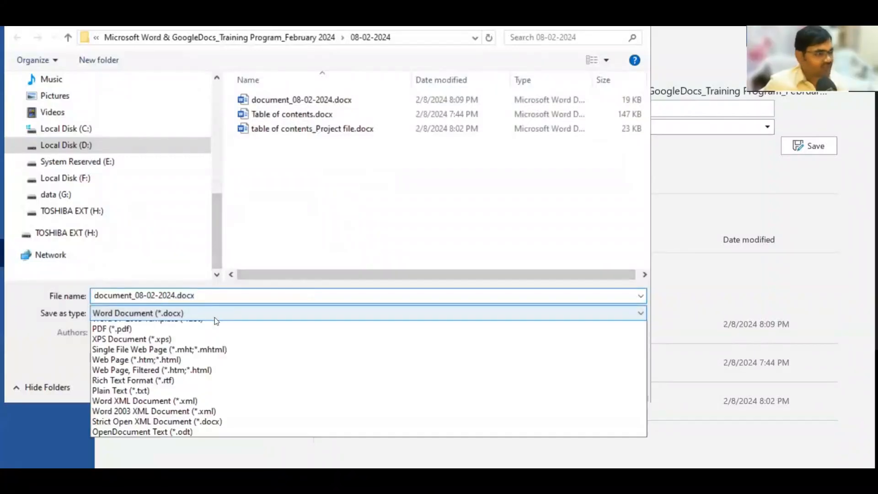
left_click(122, 389)
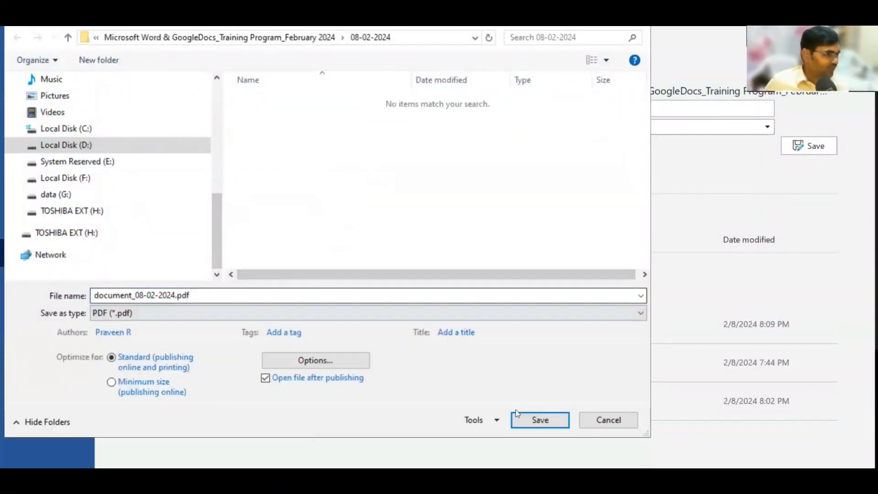
left_click(540, 420)
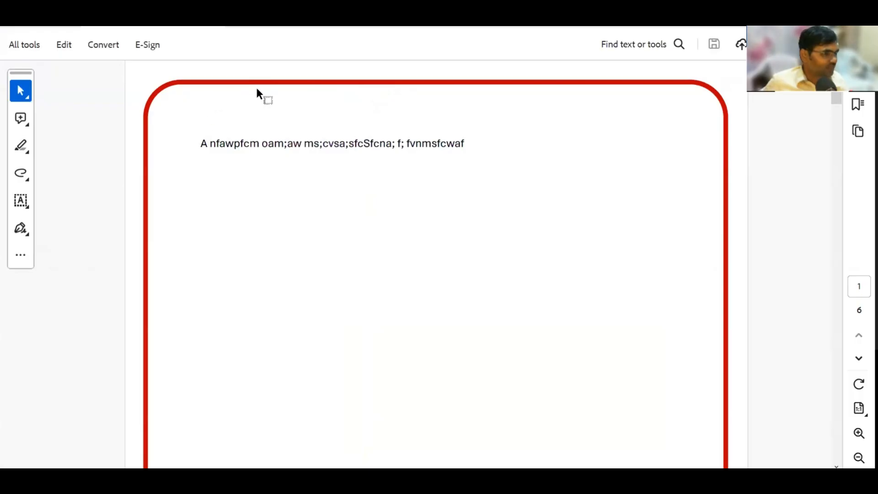
Select part of the PDF's text line, switch back to Word, and inspect the red frame in header editing before returning to the body
left_click_drag(209, 144, 302, 145)
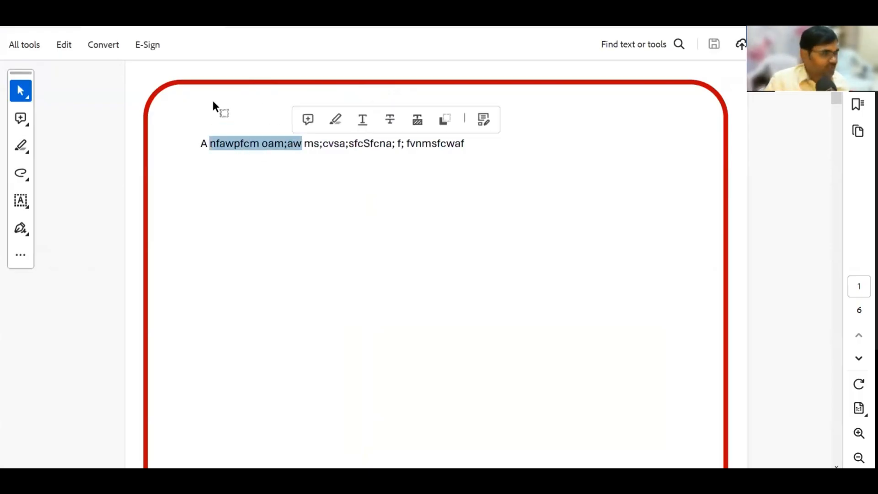
key("alt+Tab")
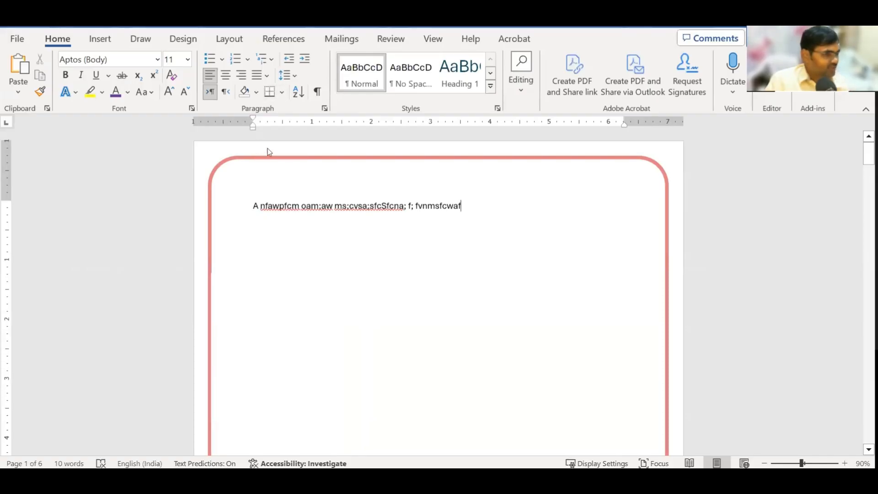
double_click(294, 150)
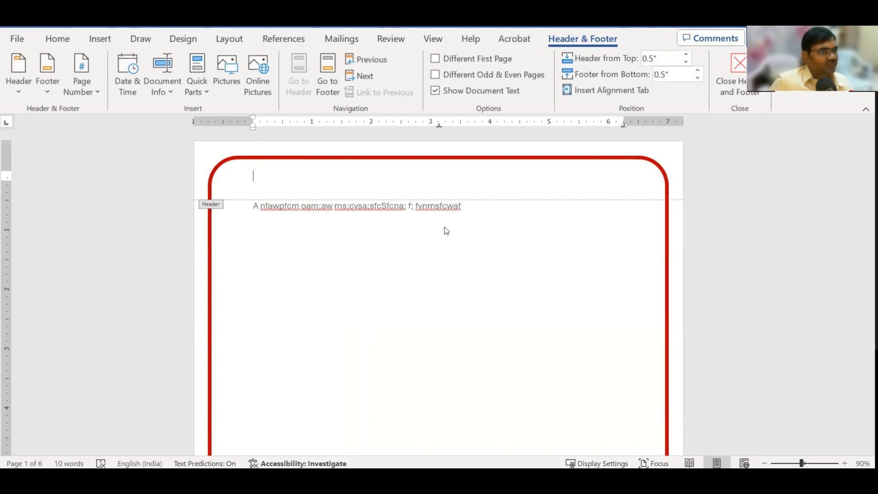
left_click(362, 163)
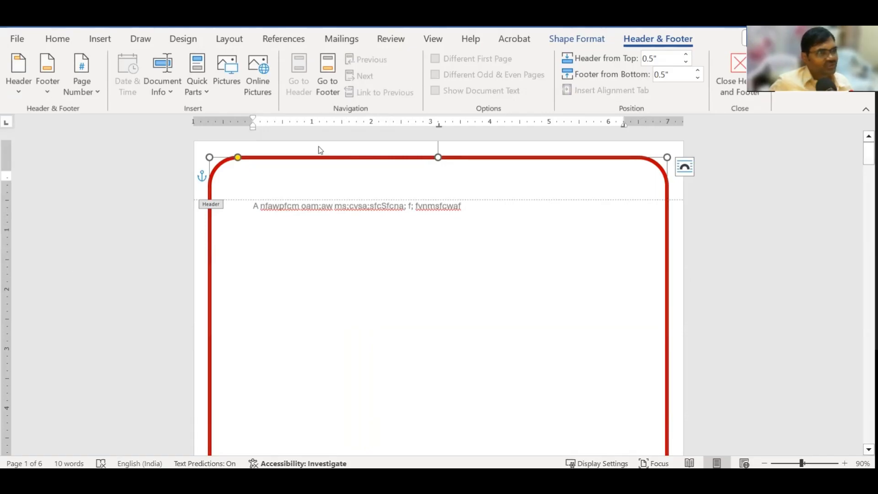
left_click(300, 180)
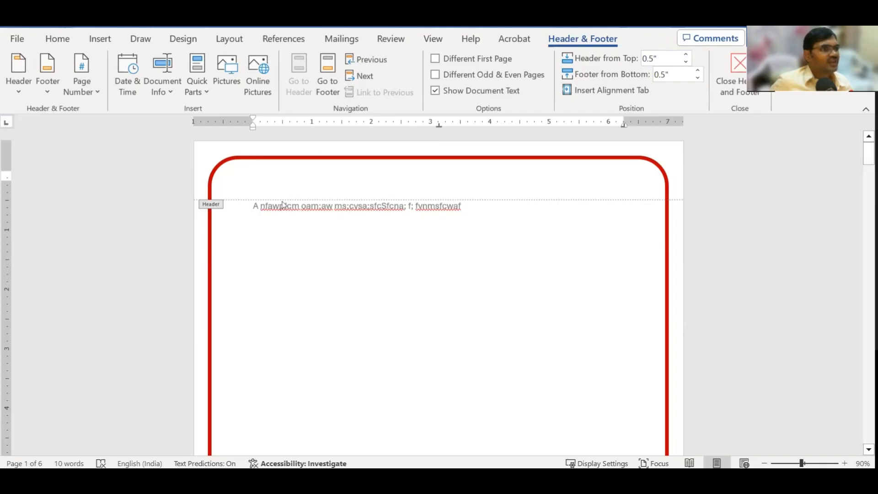
left_click(433, 157)
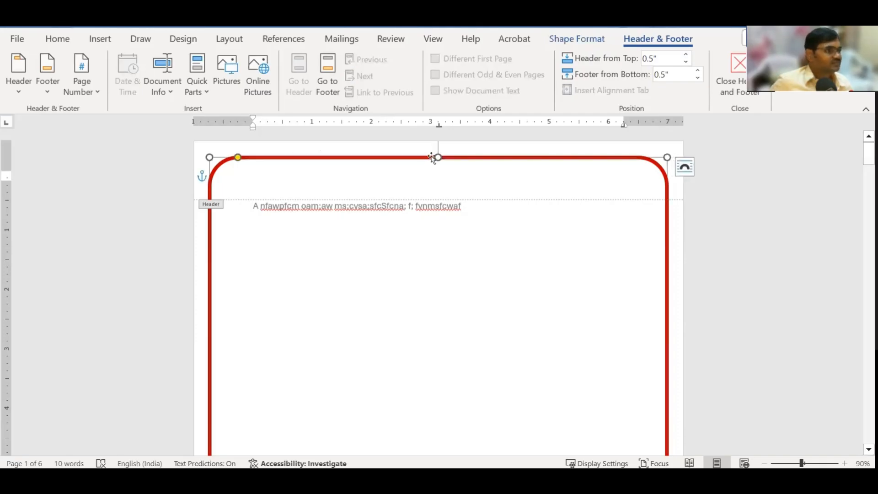
left_click_drag(433, 157, 450, 157)
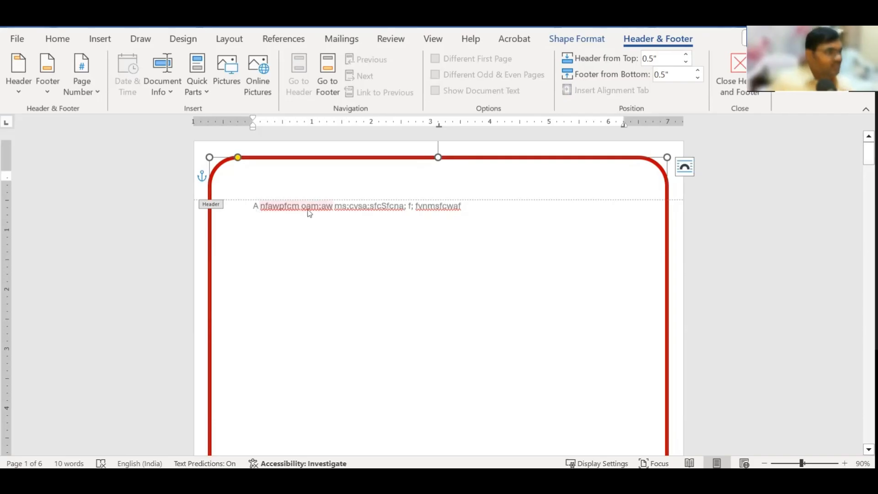
double_click(382, 237)
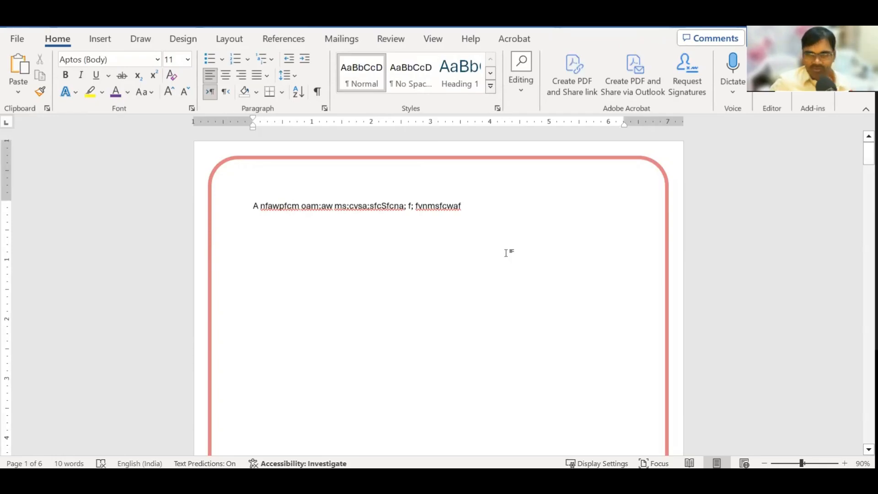
Create a new blank document and open its header for editing
key("ctrl+n")
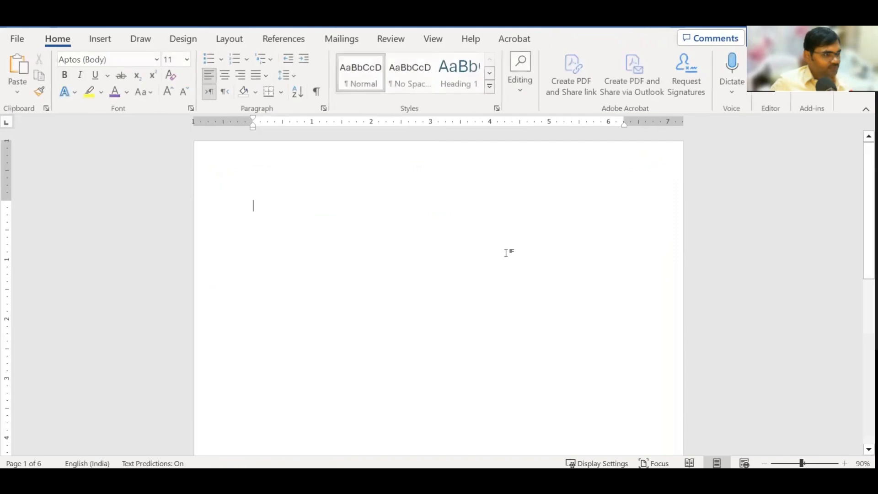
double_click(266, 157)
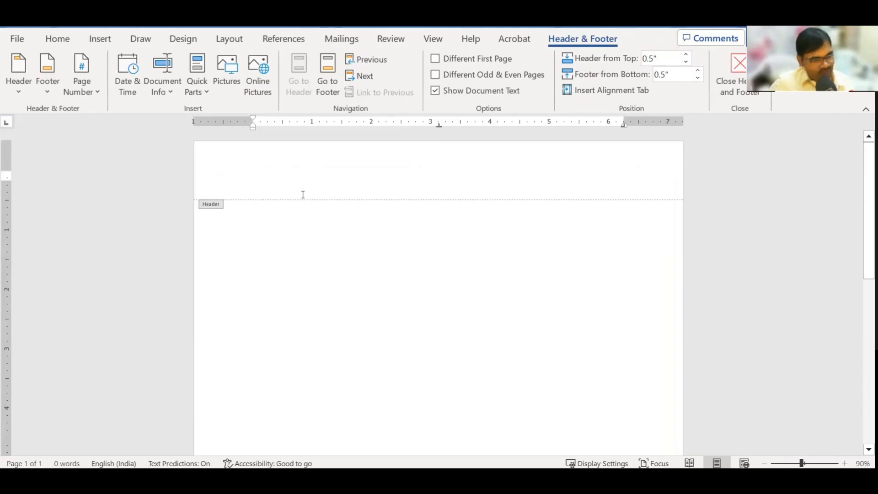
type("How to us")
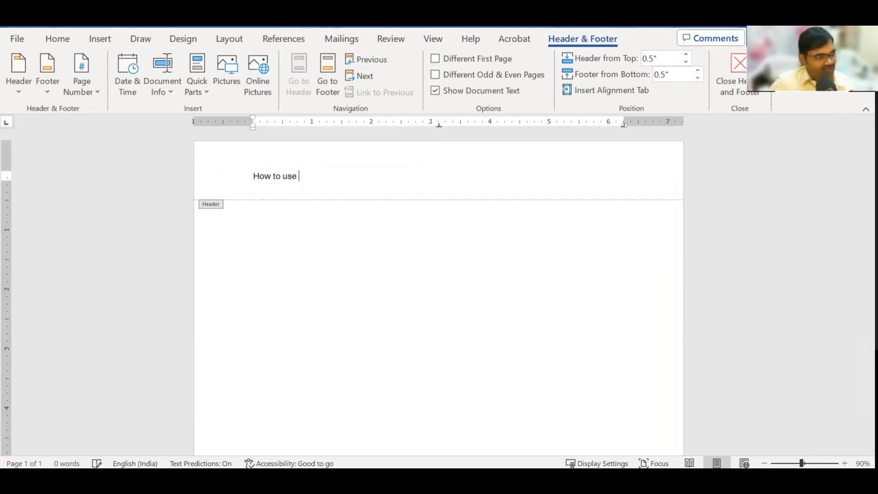
type("e")
key("ctrl+a")
Enter "Microsoft Word Tutorials" as the header text and return to the document body
type("Micr")
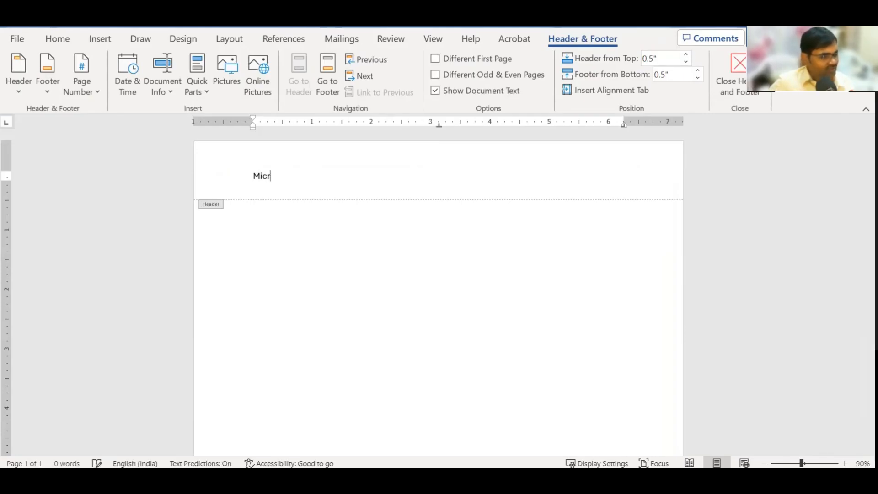
type("osoft Worde tutor")
key("BackSpace")
key("BackSpace")
key("BackSpace")
key("BackSpace")
key("BackSpace")
key("BackSpace")
type("Tutorials")
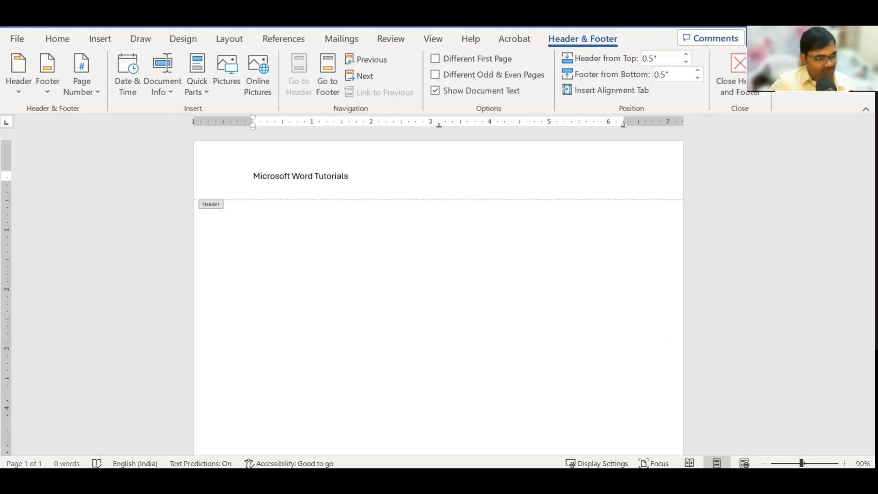
double_click(376, 269)
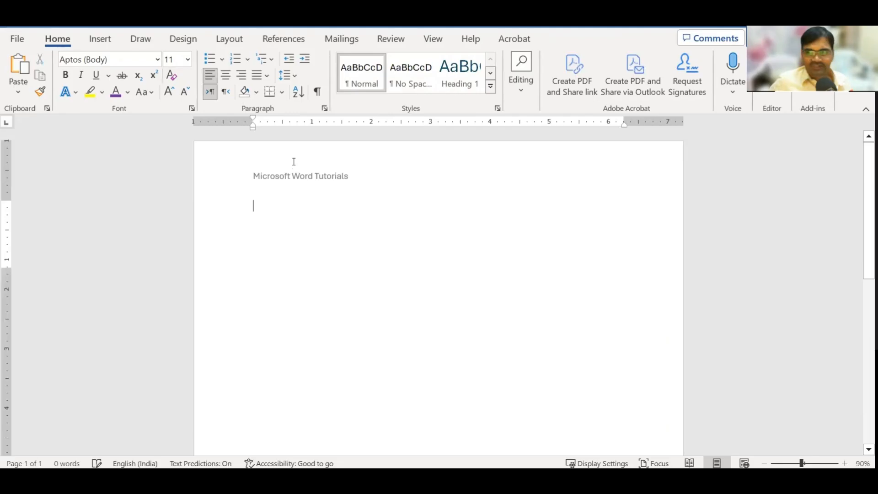
Reduce the top margin of the document body to about 0.88 inch, below the "Microsoft Word Tutorials" header
double_click(294, 162)
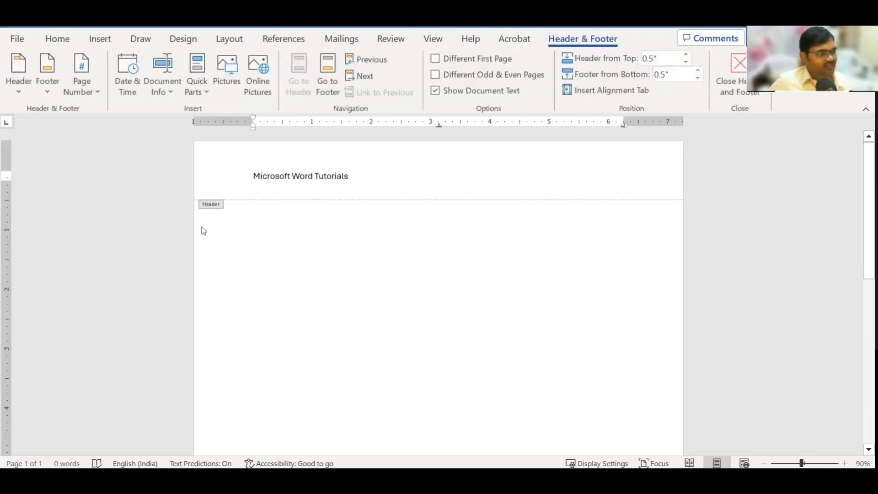
double_click(332, 259)
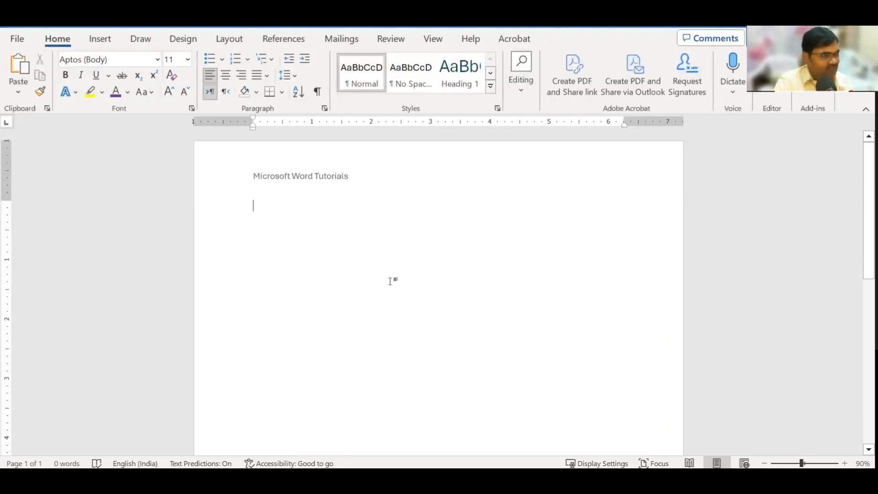
left_click_drag(5, 200, 6, 237)
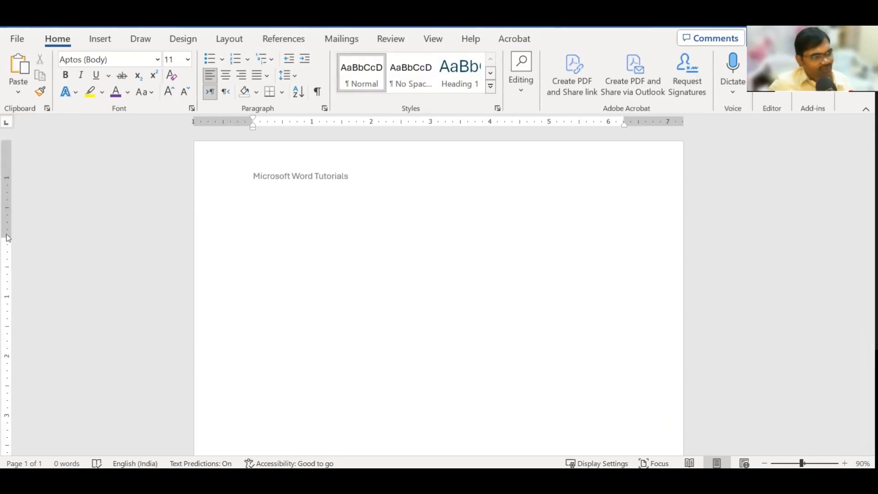
left_click_drag(12, 237, 12, 194)
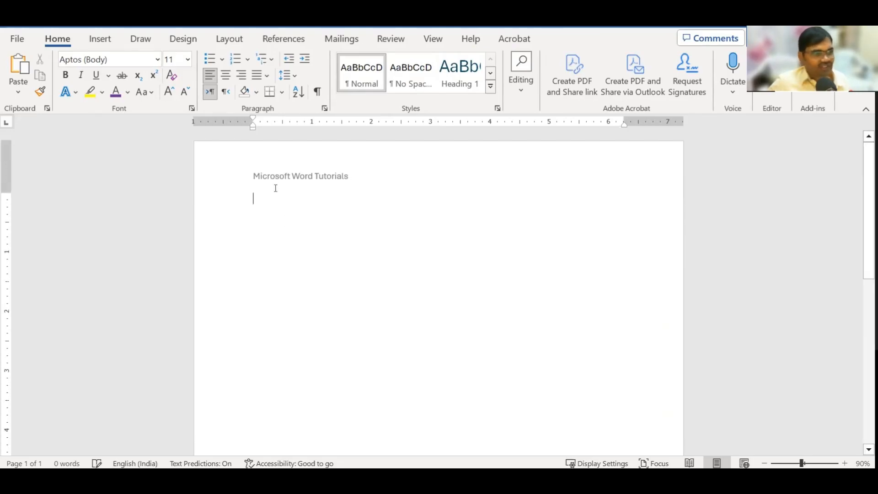
Open the header and move its text up to about 0.25 inch from the page's top edge, then return to the body
double_click(275, 157)
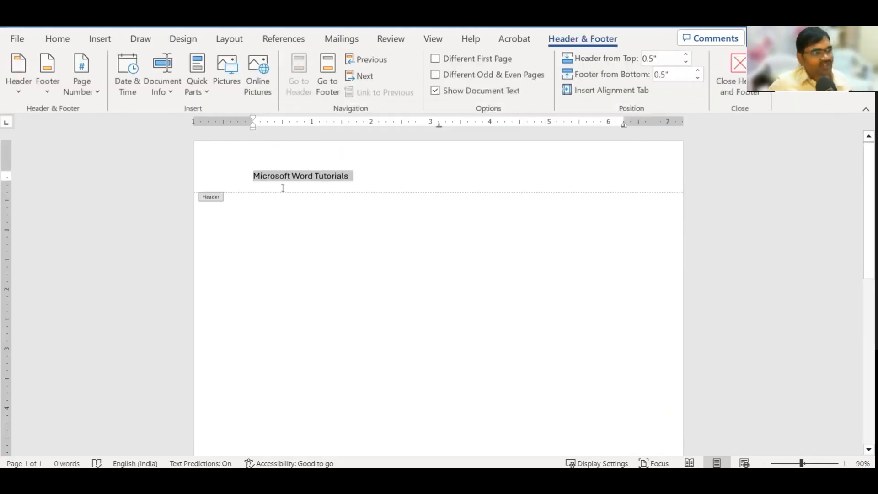
mouse_move(6, 172)
left_mouse_down()
mouse_move(6, 151)
mouse_move(3, 158)
left_mouse_up()
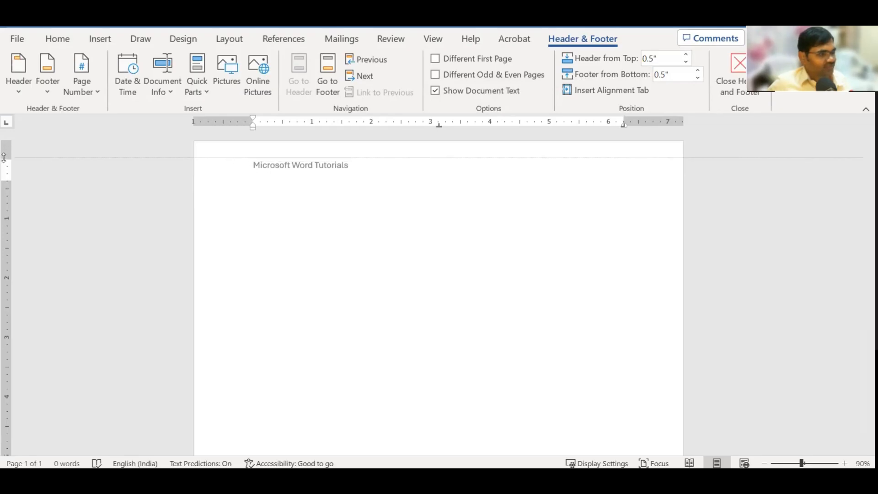
left_click_drag(4, 156, 3, 155)
double_click(130, 171)
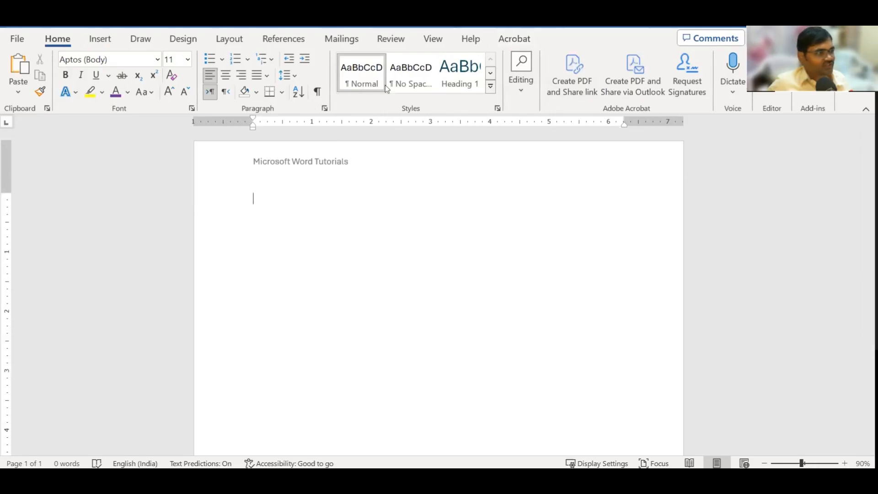
In the page setup, set the header's distance from the edge to 1 inch for the whole document
left_click(229, 38)
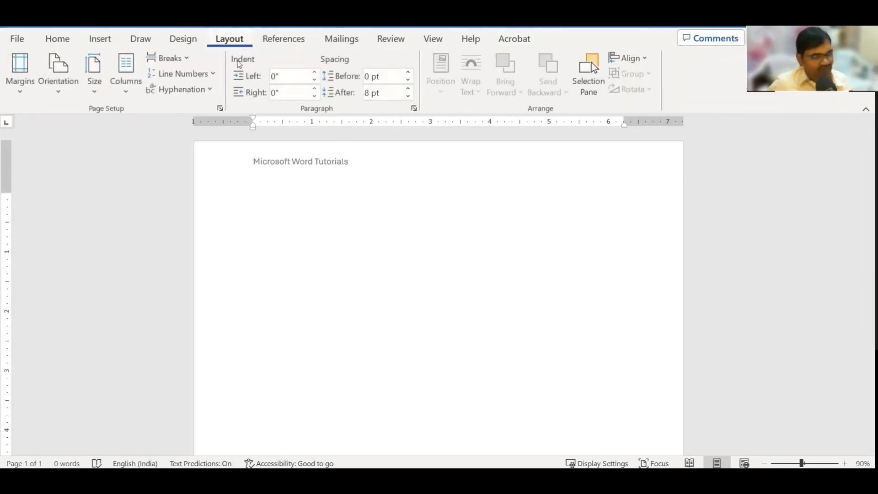
double_click(245, 118)
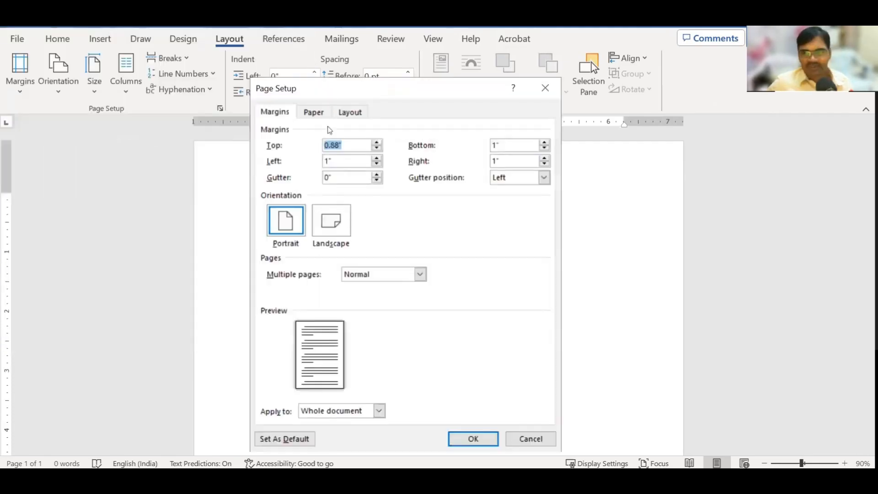
left_click(317, 114)
left_click(347, 113)
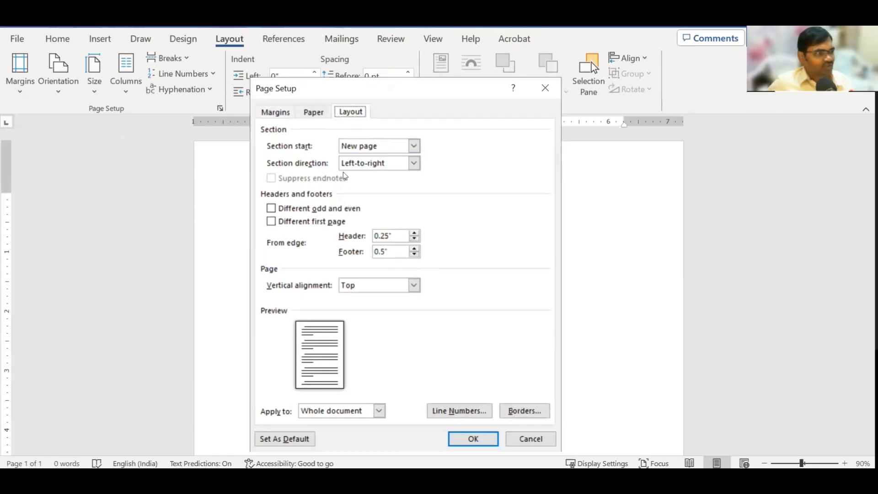
left_click_drag(397, 236, 353, 245)
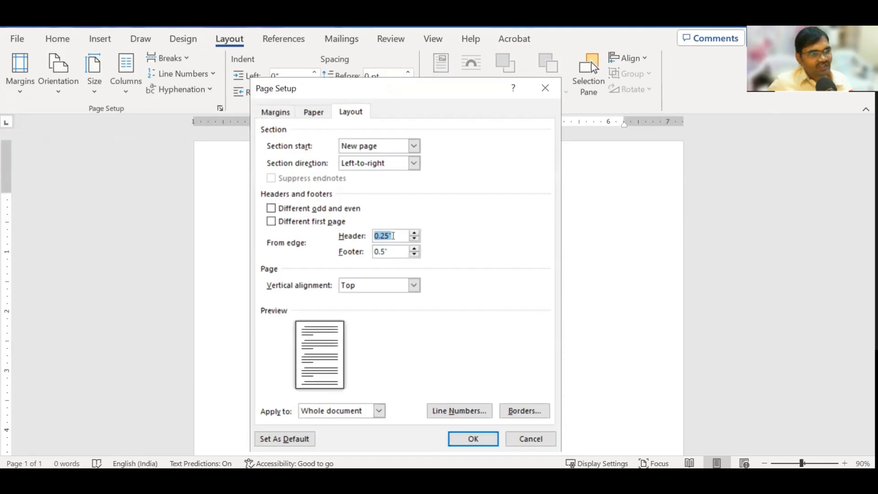
left_click(398, 235)
left_click_drag(392, 236, 376, 243)
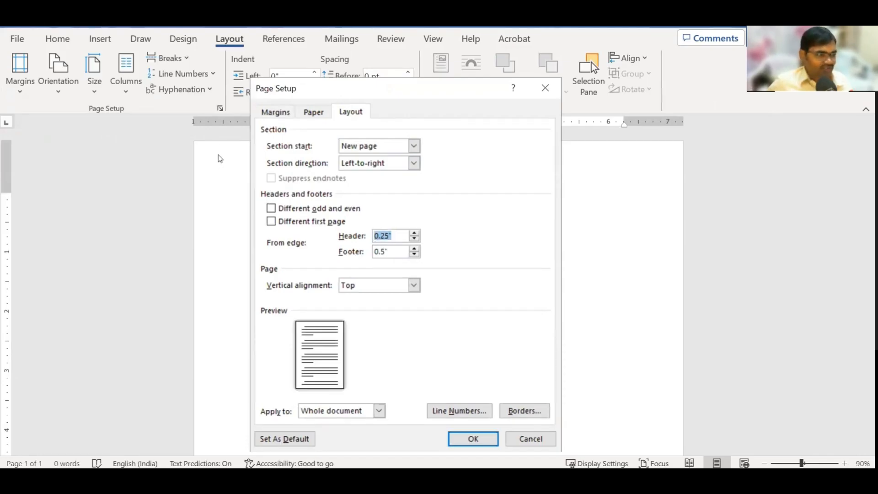
left_click(390, 239)
left_click_drag(389, 236, 377, 246)
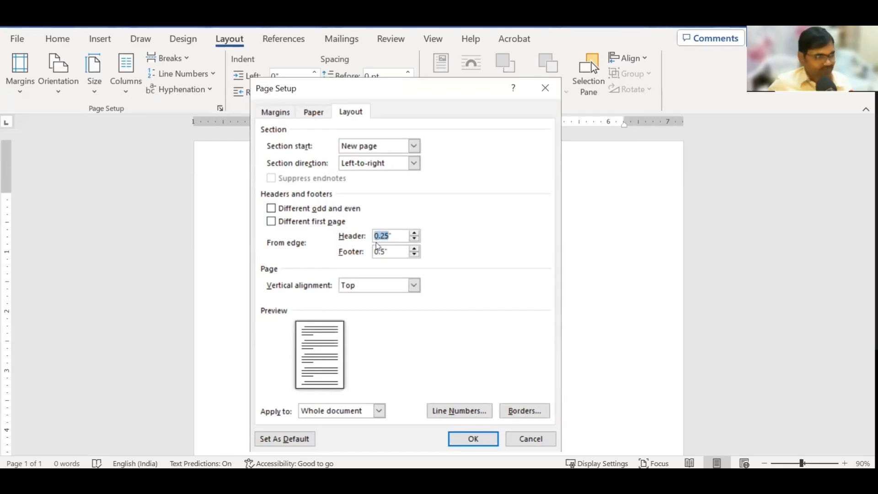
type("1")
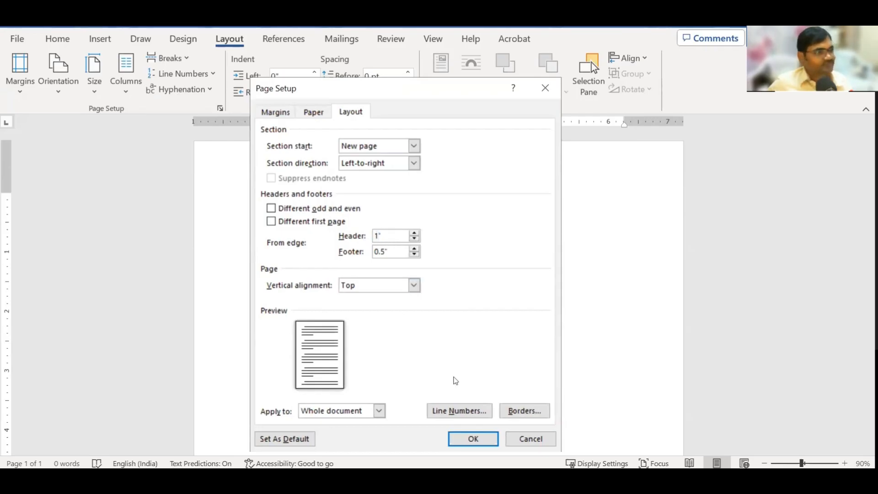
left_click(462, 441)
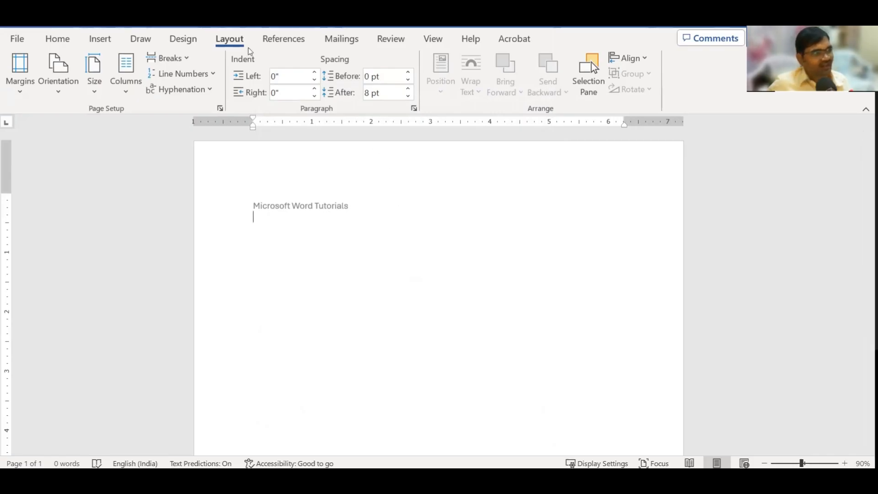
Reopen the page setup to review the header's distance from the edge, and close it without making changes
left_click(220, 108)
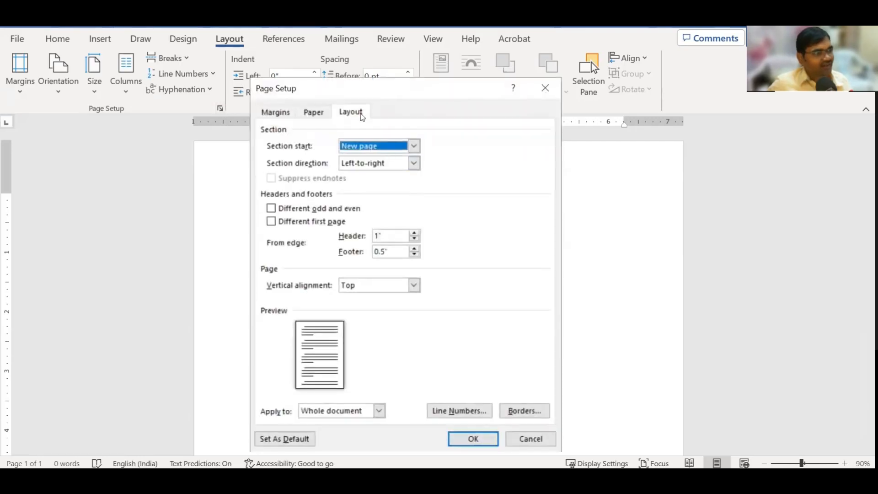
double_click(396, 236)
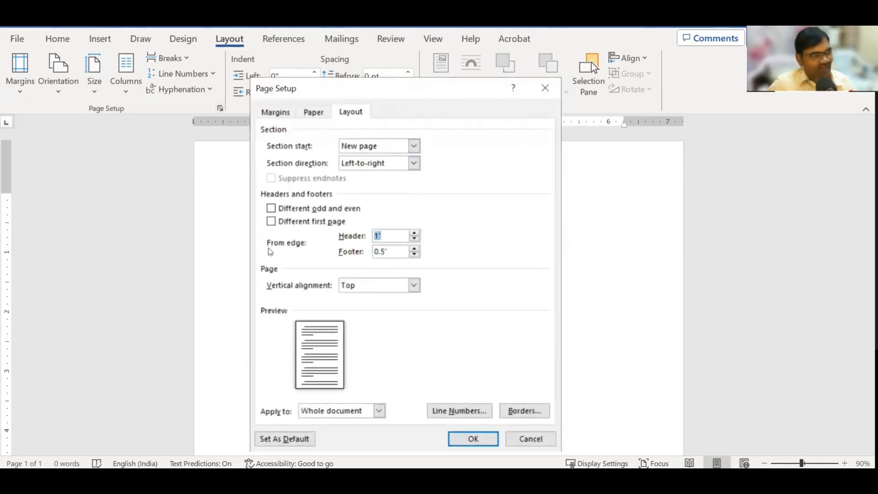
left_click_drag(386, 237, 347, 242)
left_click(530, 438)
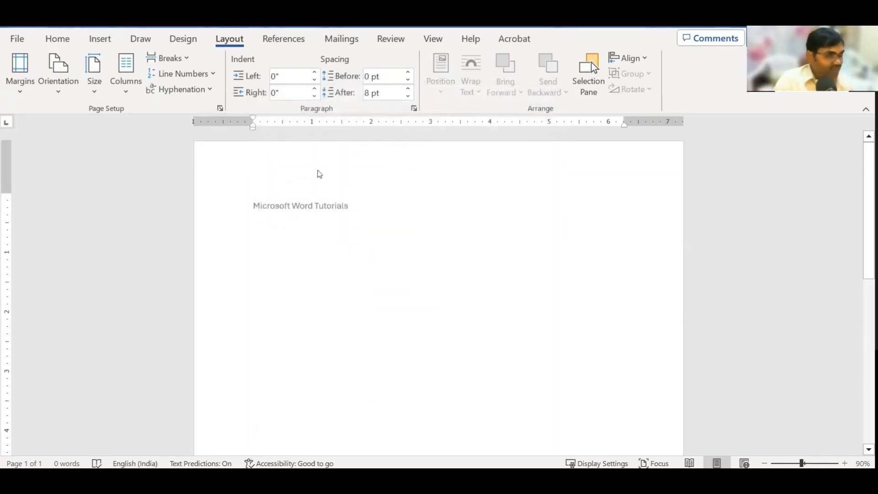
Open the header, move its text back up closer to the page's top edge, and return to the document body
double_click(319, 174)
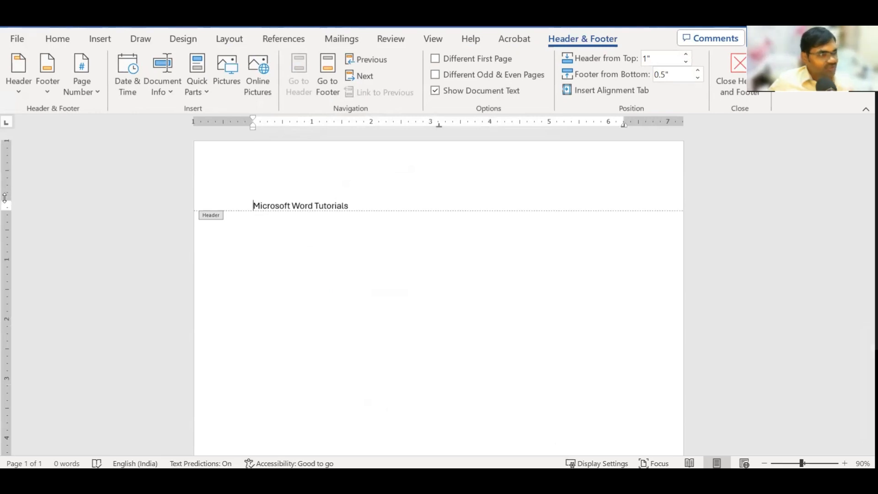
left_click_drag(4, 198, 12, 162)
double_click(481, 318)
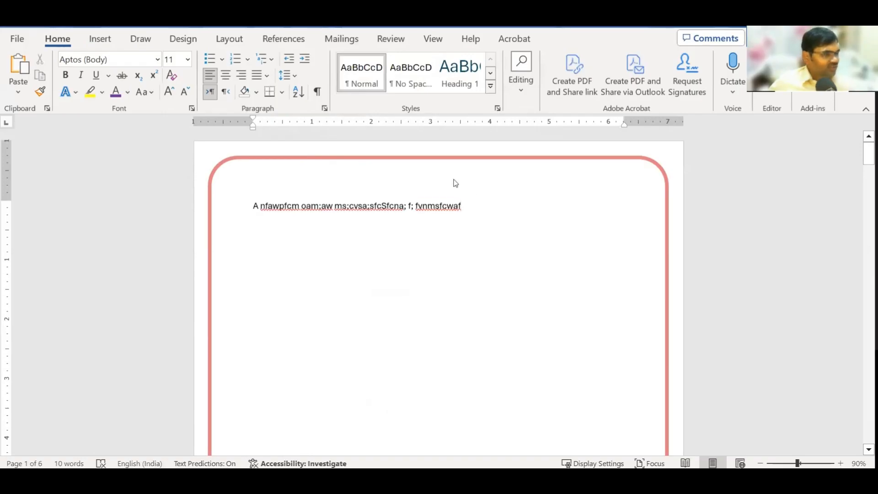
Look through the pages of the red-framed document to examine how the border repeats on each page
scroll(444, 189, "down", 8)
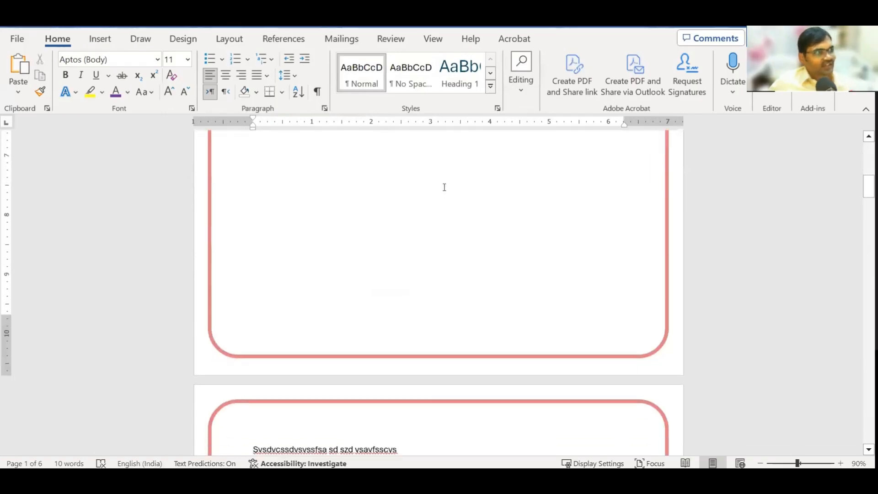
scroll(444, 187, "down", 12)
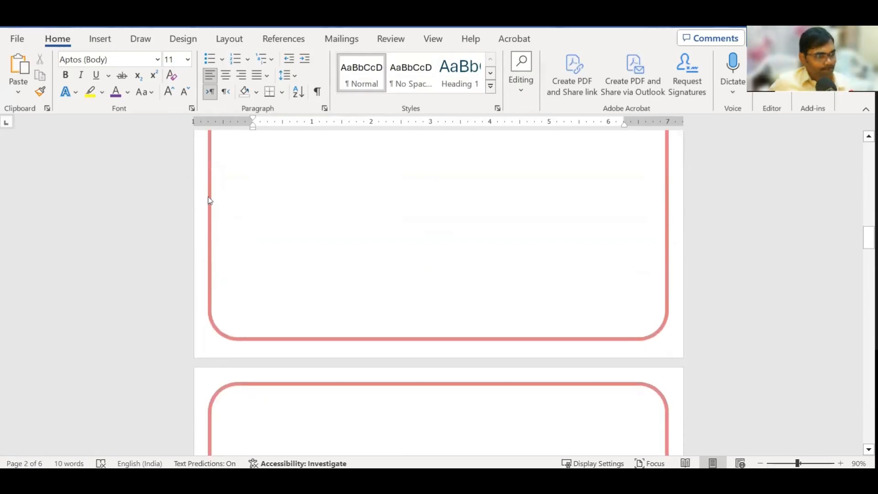
scroll(466, 240, "down", 3)
scroll(467, 239, "up", 4)
scroll(466, 240, "down", 4)
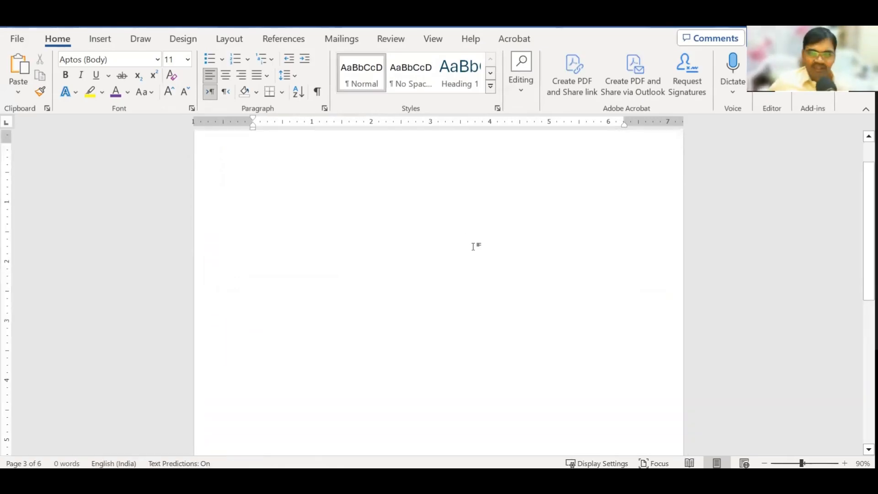
Add a Box page border with a solid ½ pt line in the Automatic color to the whole blank document
scroll(364, 256, "down", 4)
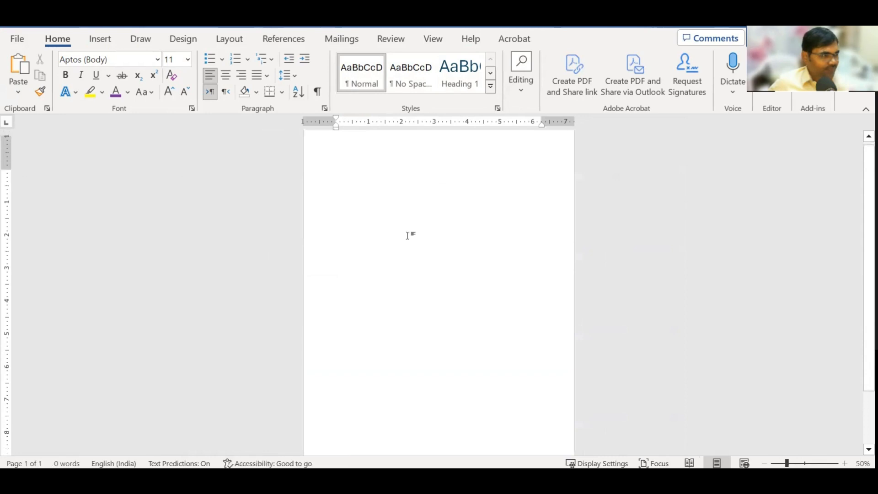
left_click(183, 40)
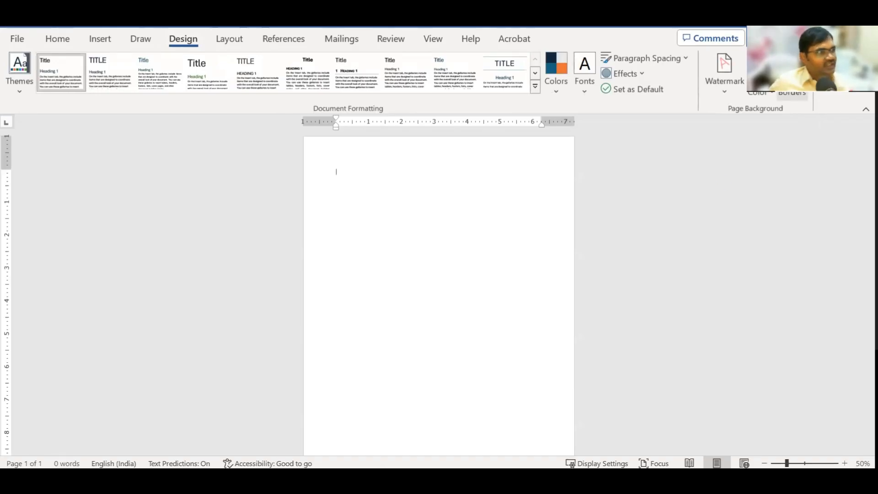
left_click(792, 80)
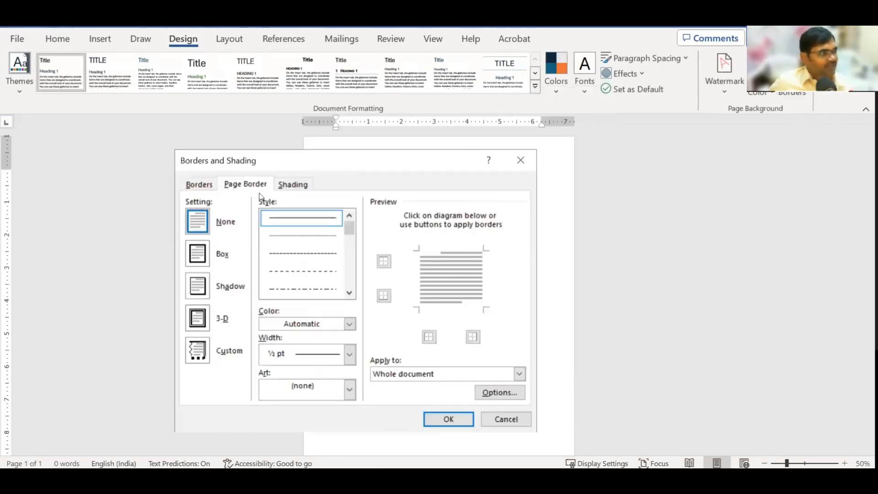
left_click(211, 260)
left_click(209, 293)
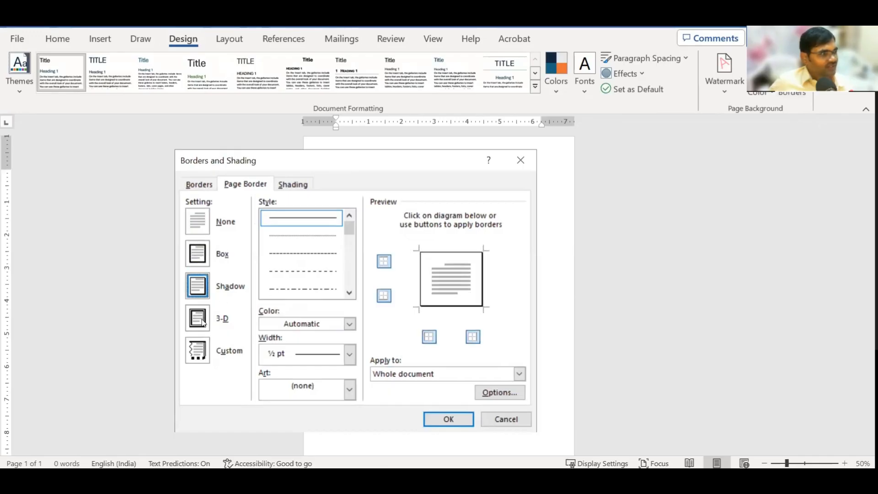
left_click(197, 257)
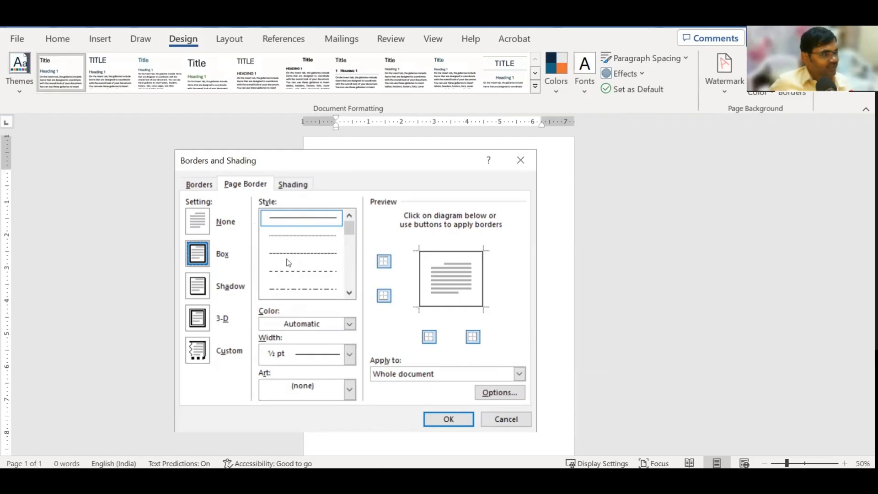
scroll(353, 292, "down", 3)
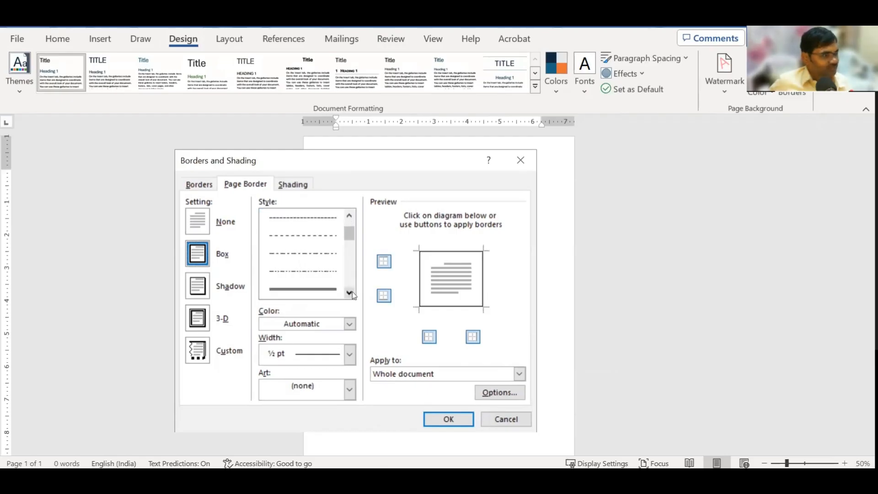
scroll(346, 238, "up", 3)
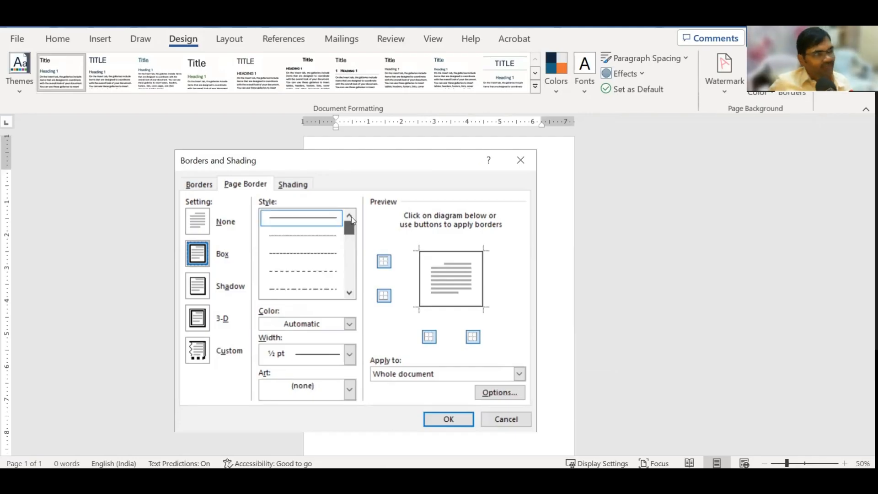
left_click(441, 419)
scroll(544, 300, "down", 2)
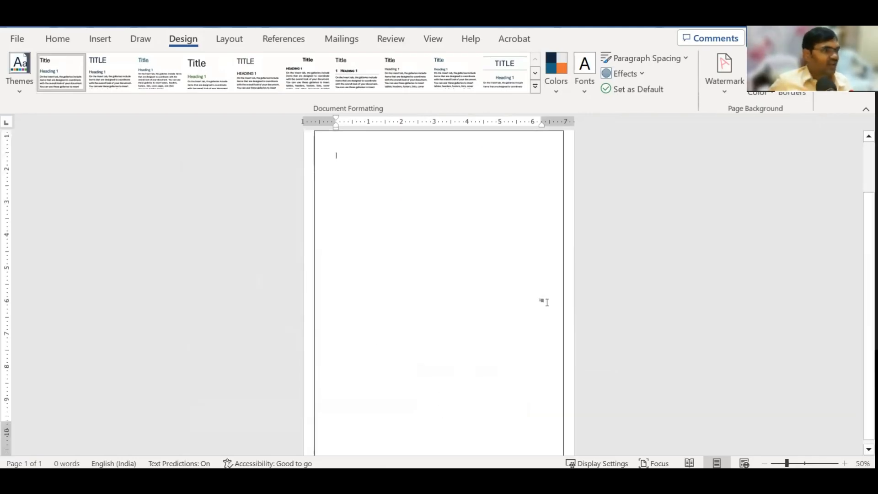
scroll(540, 301, "up", 2)
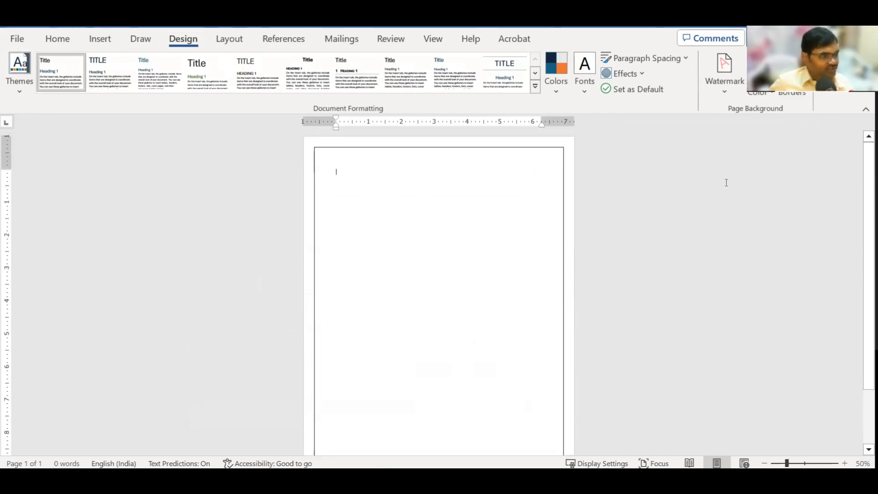
Change the page border to the second line style in the list, the finely dotted line
left_click(792, 82)
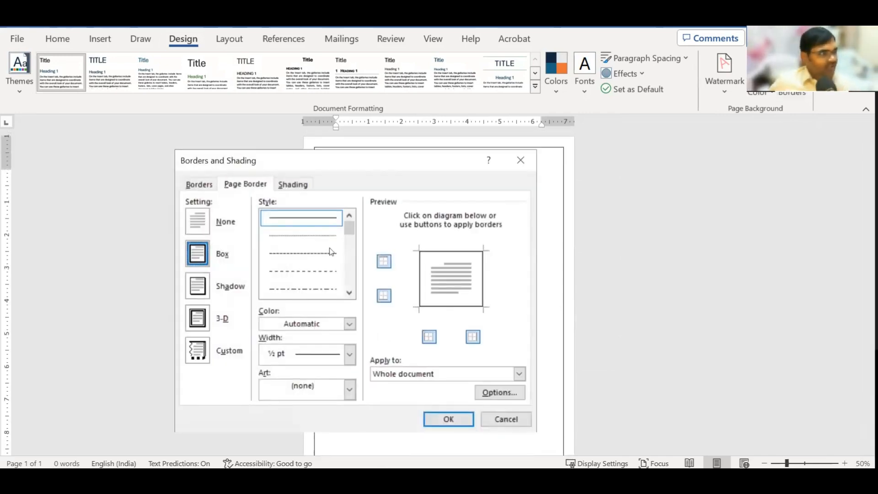
left_click(321, 237)
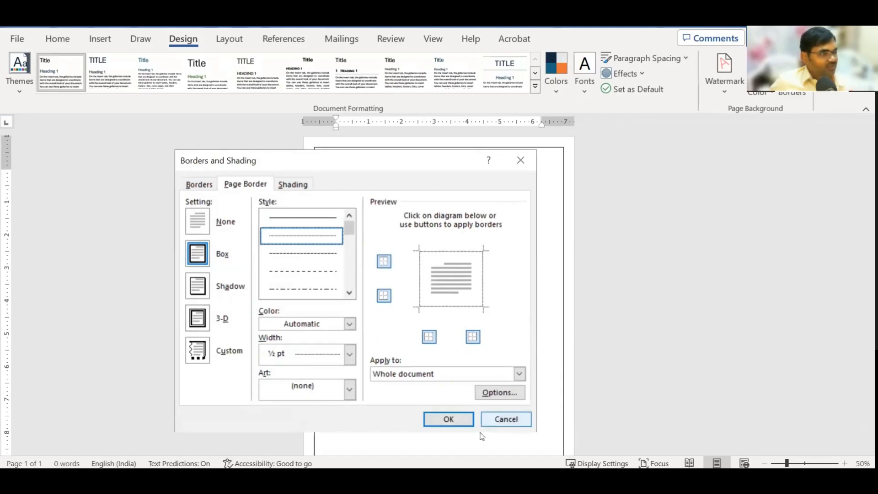
left_click(438, 419)
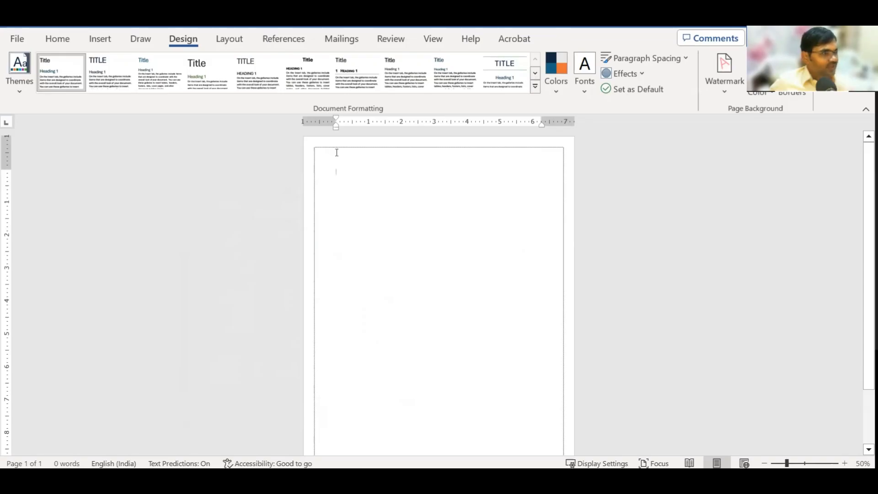
Set the dotted page border's width to 3 pt for the whole document
scroll(336, 152, "up", 10)
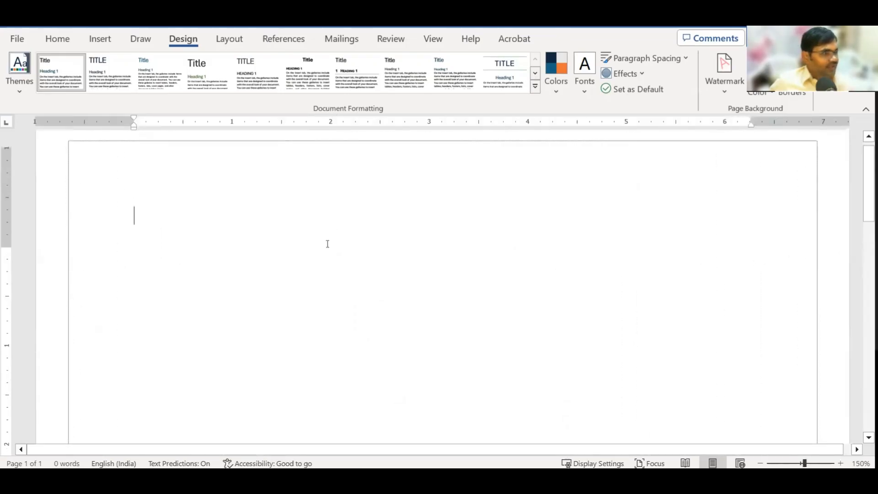
scroll(328, 244, "up", 1)
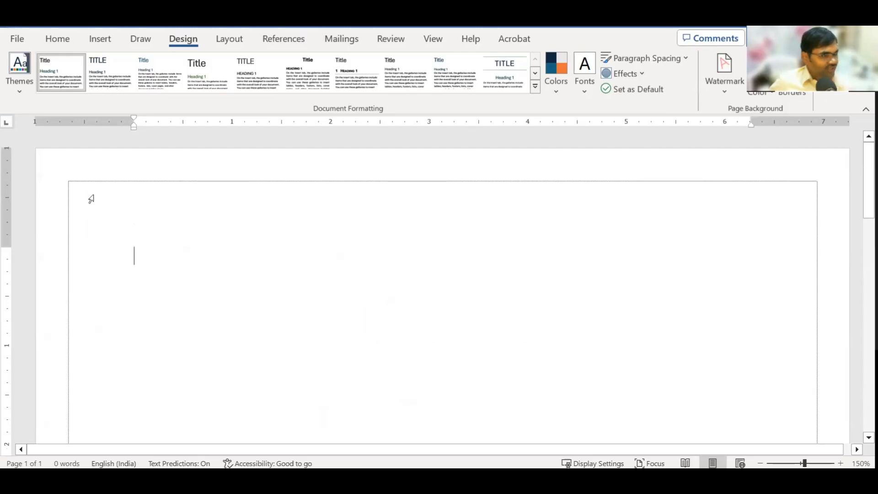
double_click(687, 181)
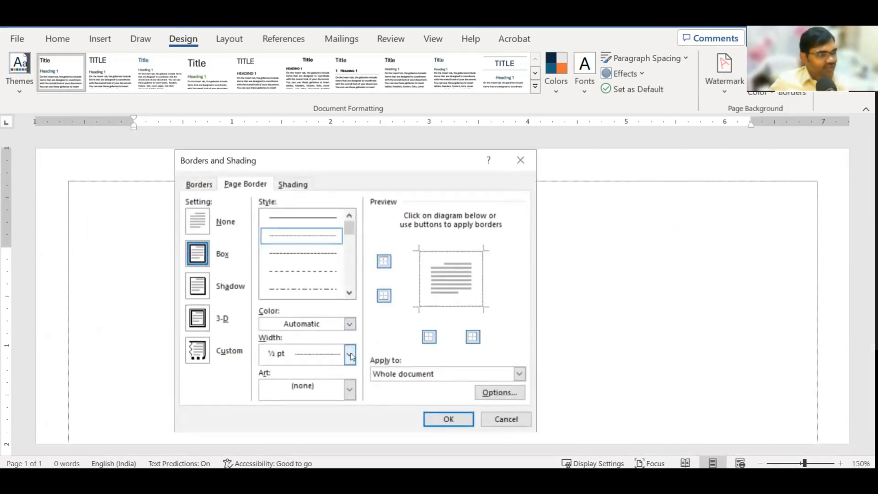
left_click(348, 355)
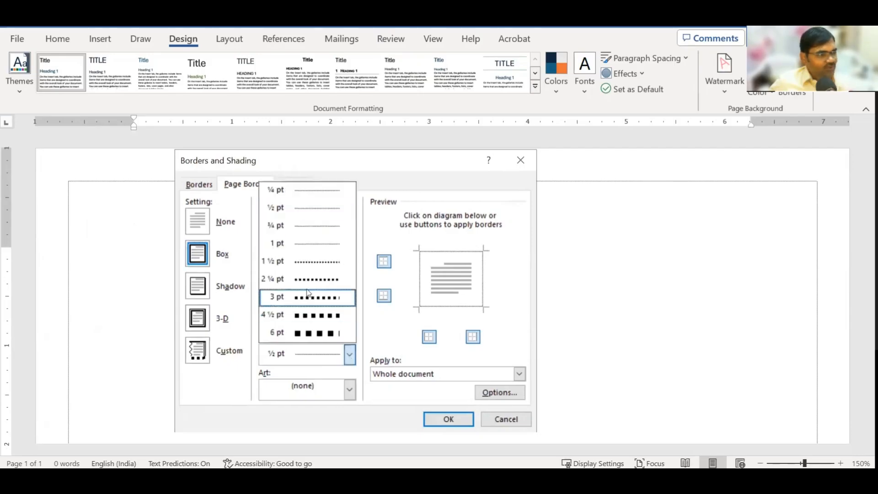
left_click(305, 304)
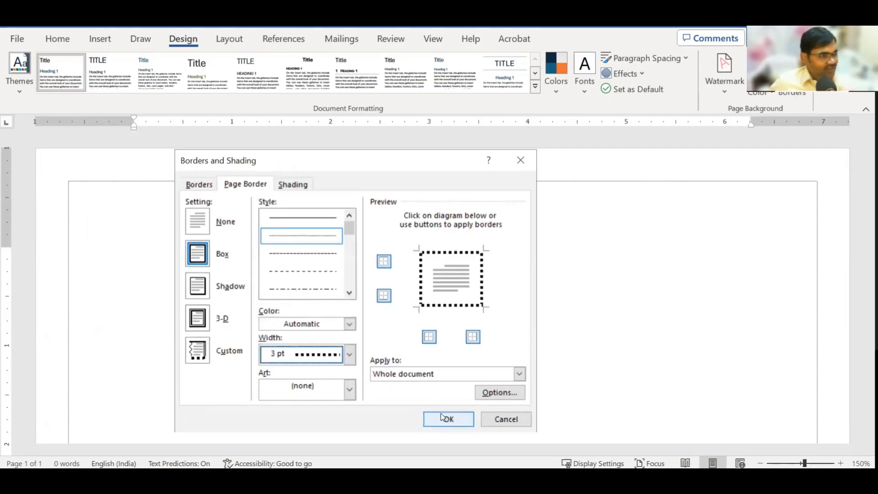
left_click(446, 419)
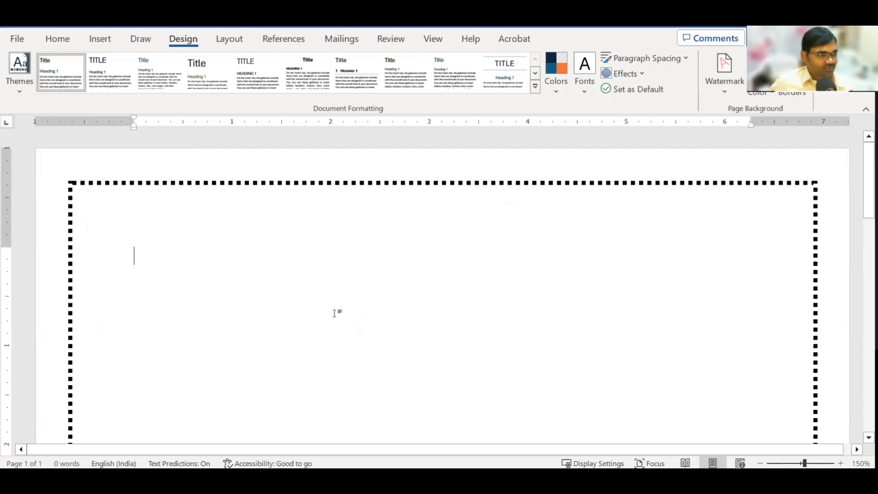
scroll(437, 313, "down", 4)
scroll(437, 314, "up", 4)
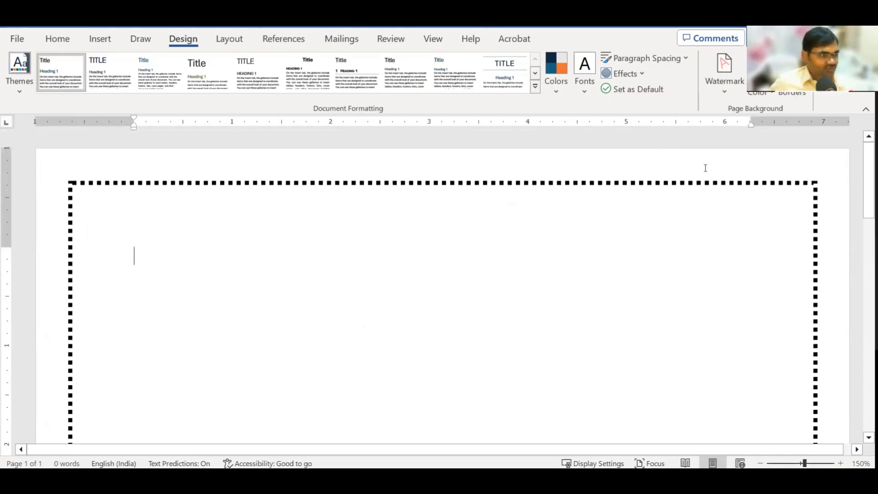
Change the page border's line style to the dash-dot-dot pattern
left_click(792, 82)
left_click(350, 293)
left_click(303, 260)
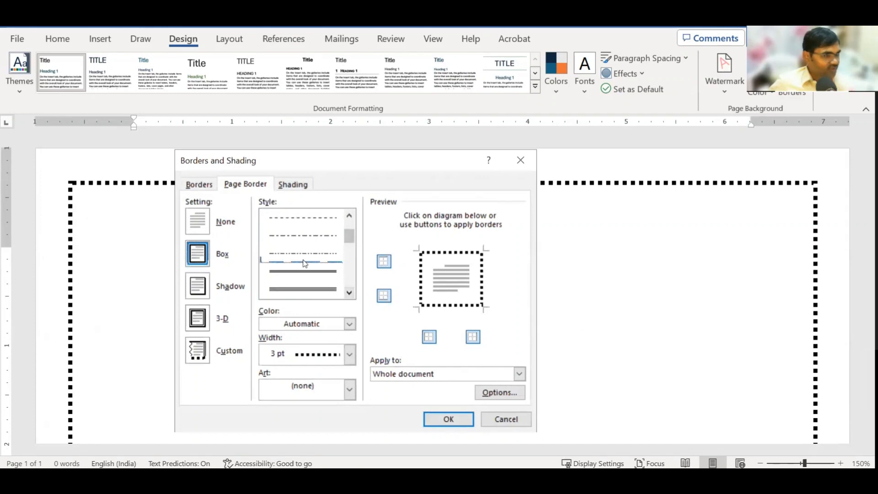
left_click(447, 419)
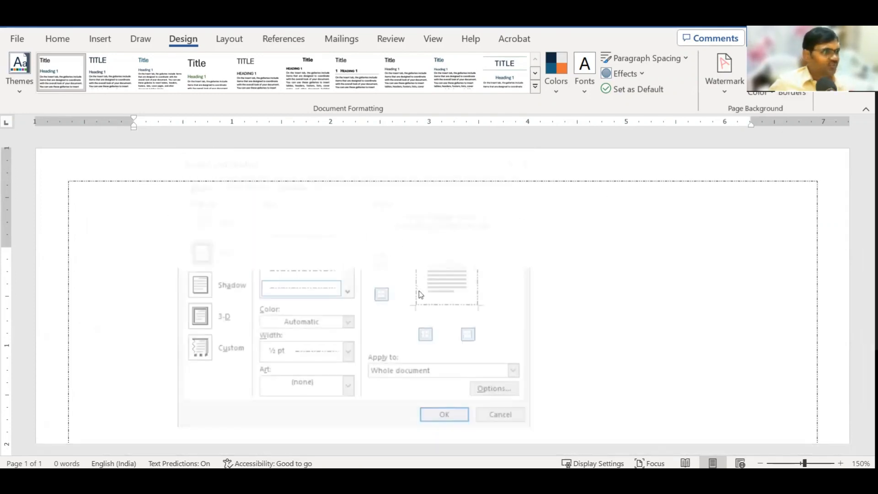
Set the dash-dot-dot page border's width to 3 pt
left_click(351, 357)
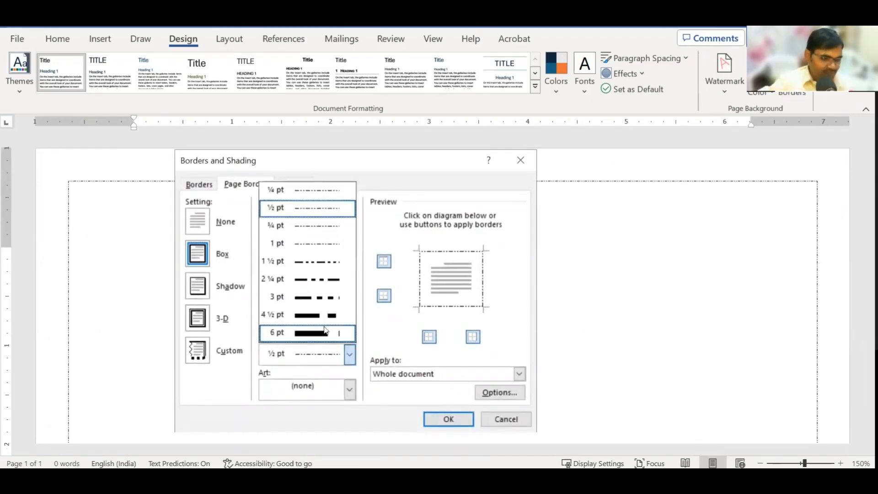
left_click(299, 300)
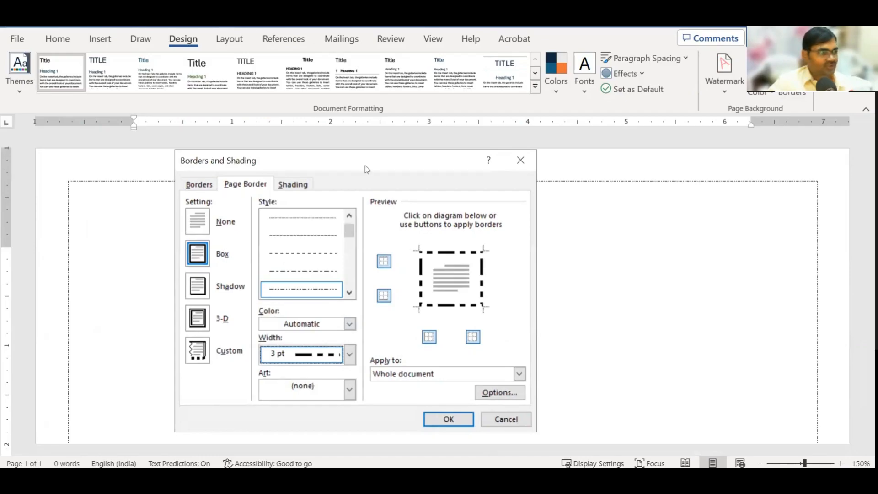
left_click(449, 419)
scroll(408, 279, "down", 1)
scroll(404, 272, "up", 1)
Browse the available line styles, then recolor the dash-dot-dot page border with the standard purple
left_click(793, 82)
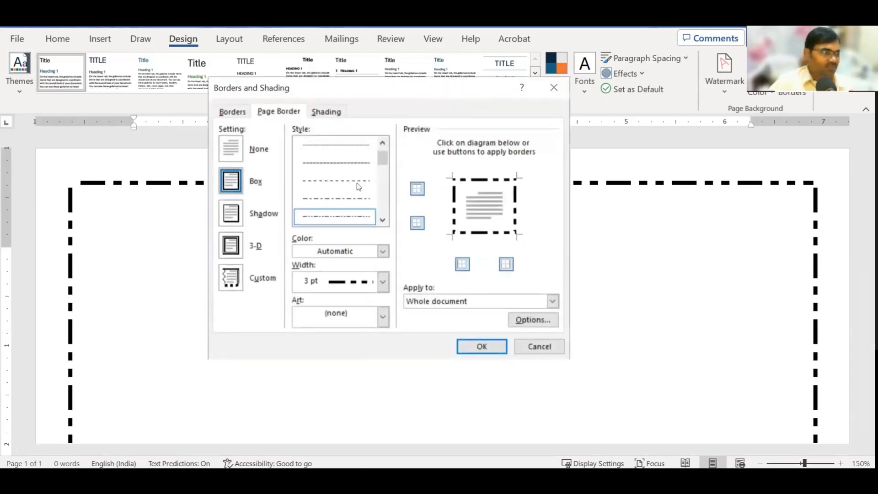
left_click(383, 220)
left_click(383, 221)
left_click(383, 221)
left_click(383, 220)
left_click(383, 221)
mouse_move(381, 196)
left_mouse_down()
mouse_move(387, 215)
mouse_move(390, 198)
left_mouse_up()
left_click(383, 251)
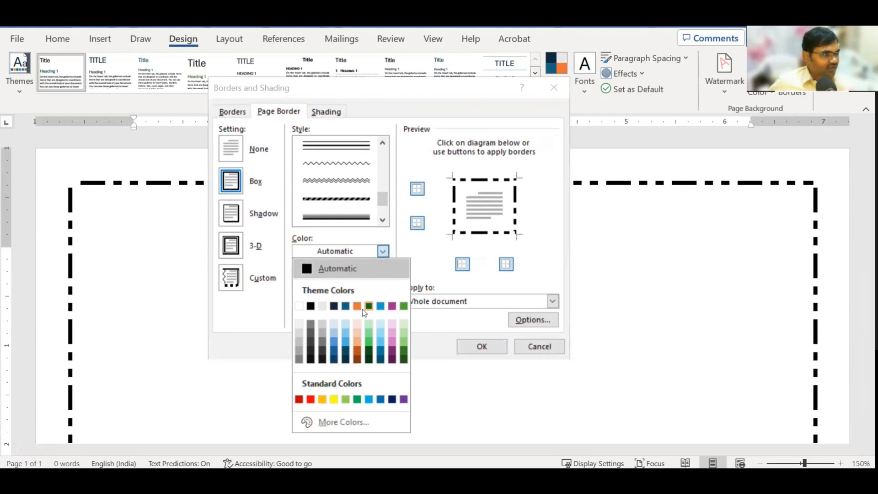
left_click(404, 401)
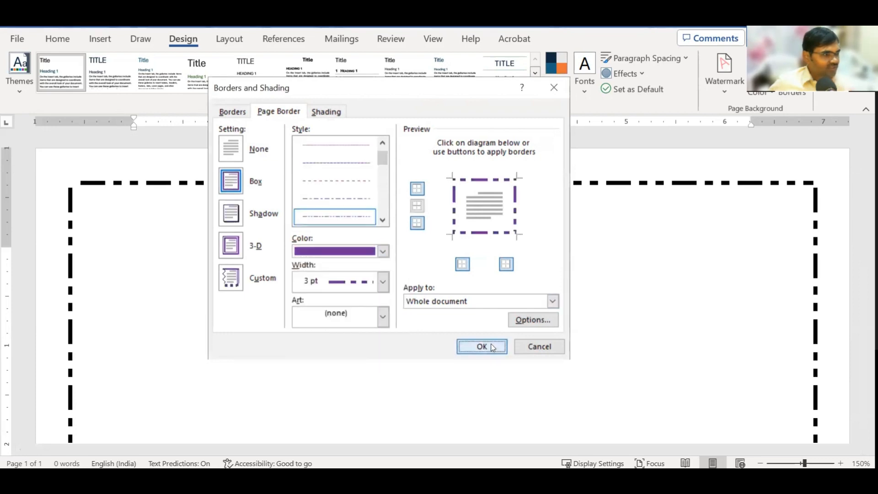
left_click(498, 347)
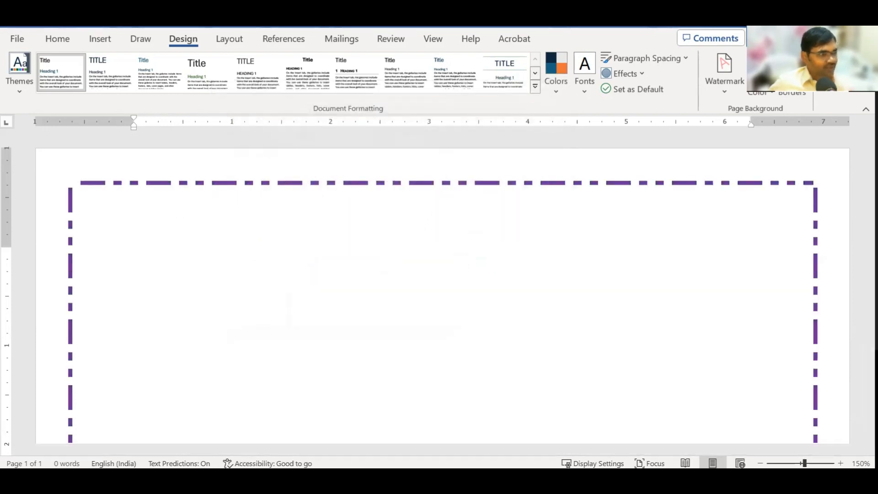
Replace the page border with the Art design of green holly leaves and red berries, and check it down the page
left_click(783, 97)
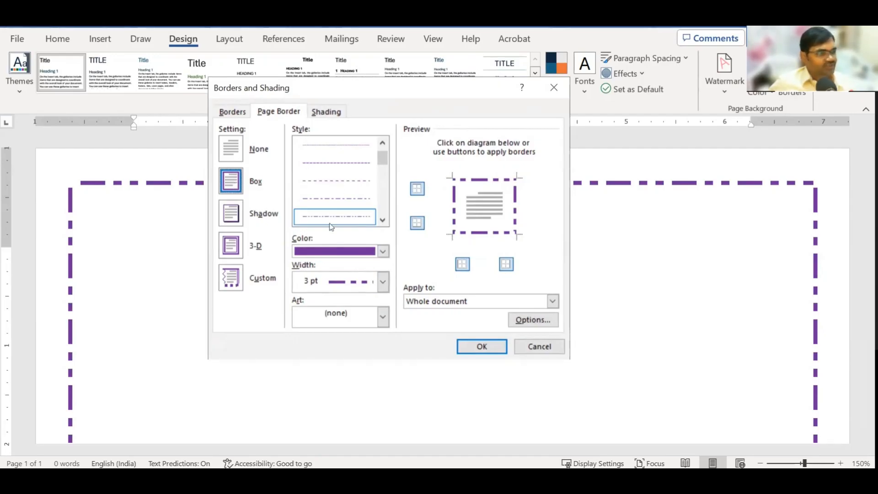
left_click(383, 317)
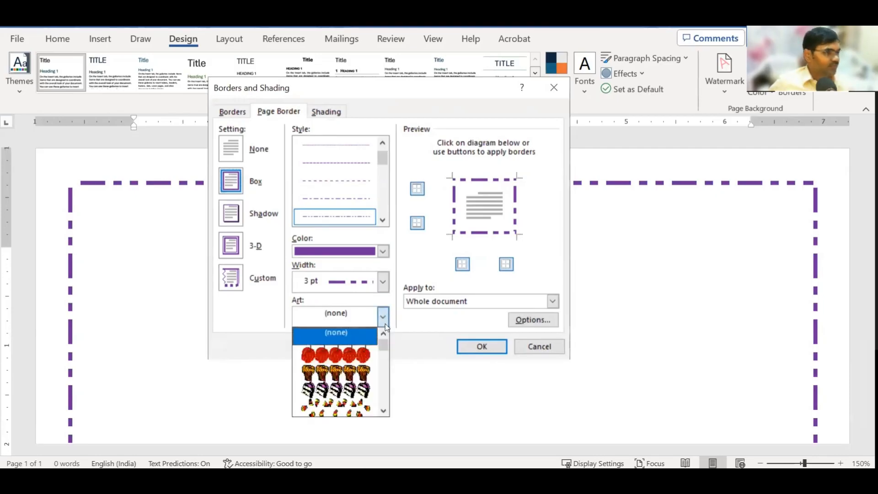
left_click(383, 411)
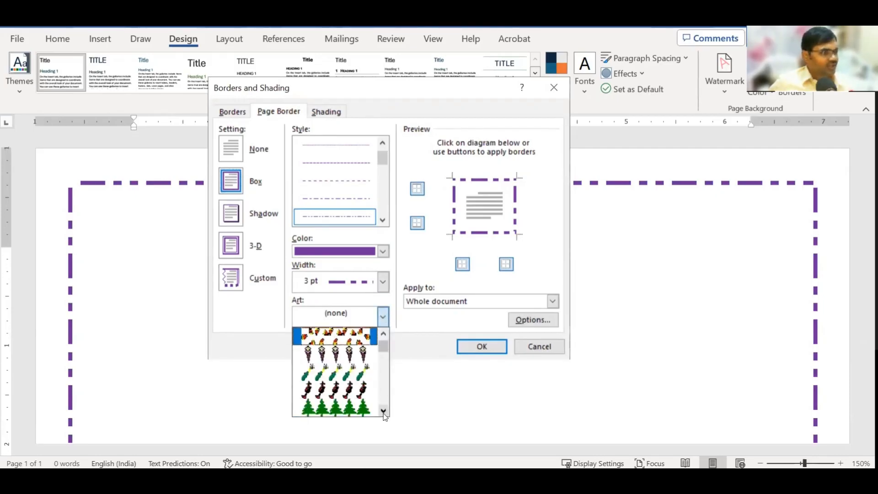
left_click_drag(384, 411, 383, 412)
left_click(331, 373)
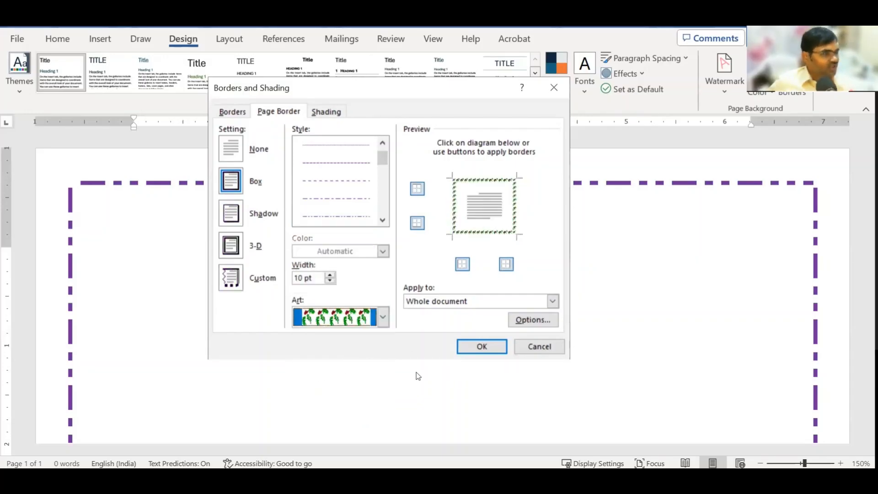
left_click(481, 347)
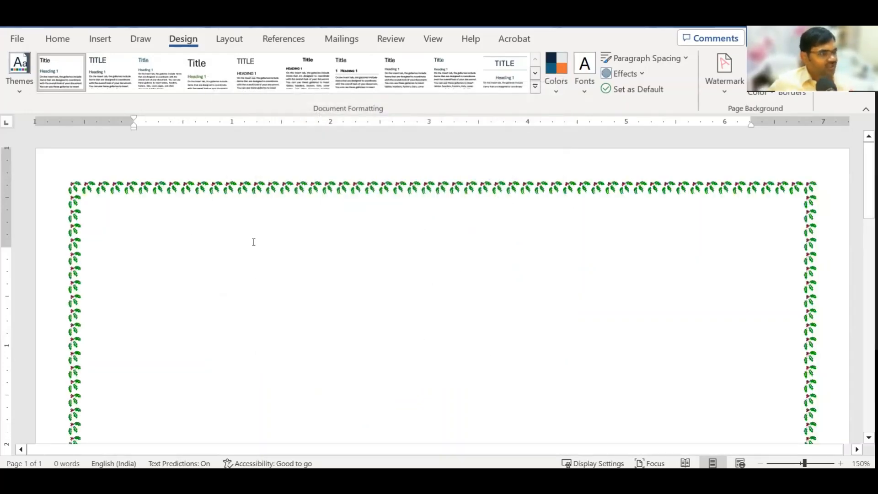
scroll(230, 259, "down", 15)
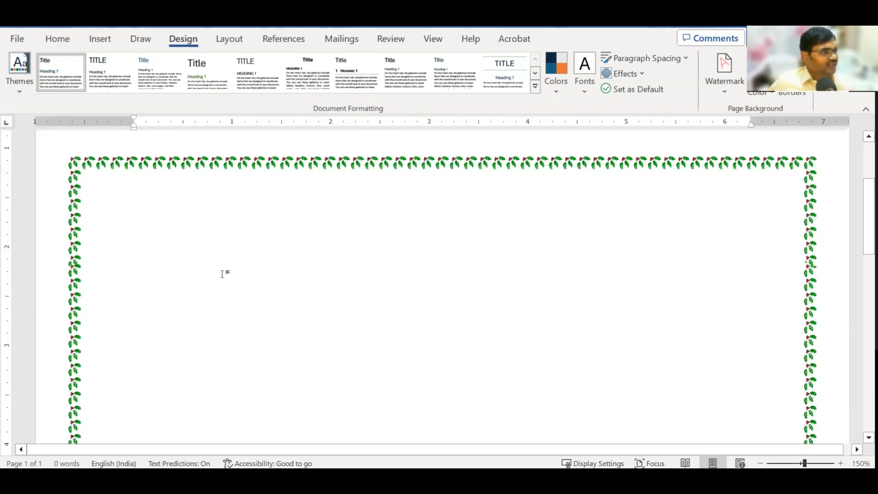
scroll(227, 273, "up", 15)
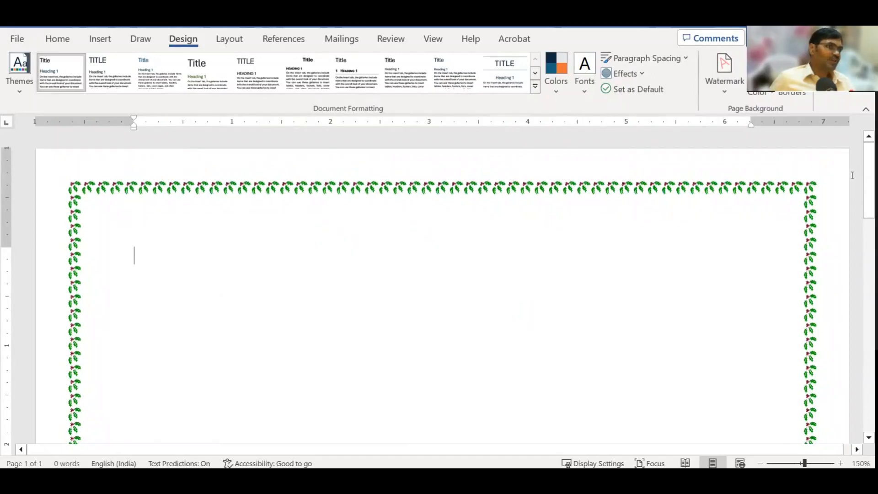
Change the page border Art to the thick dark blue frame with interlocking square corners, and check it down the page
left_click(792, 85)
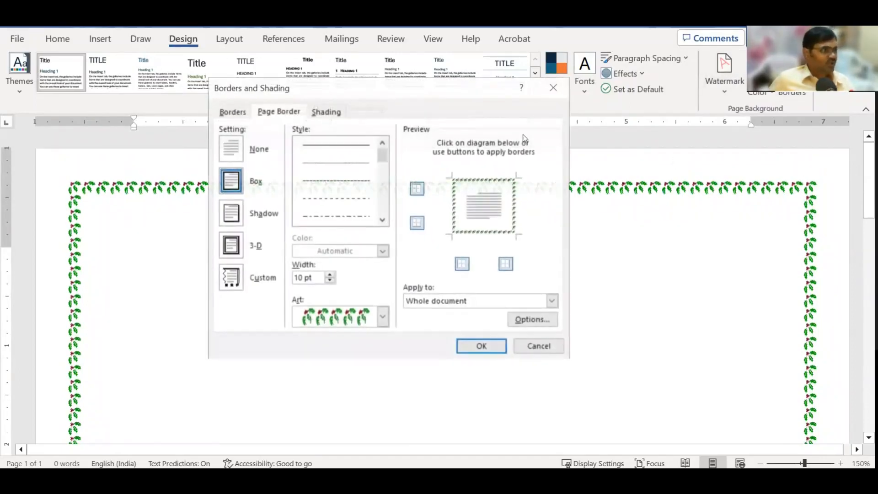
left_click(383, 317)
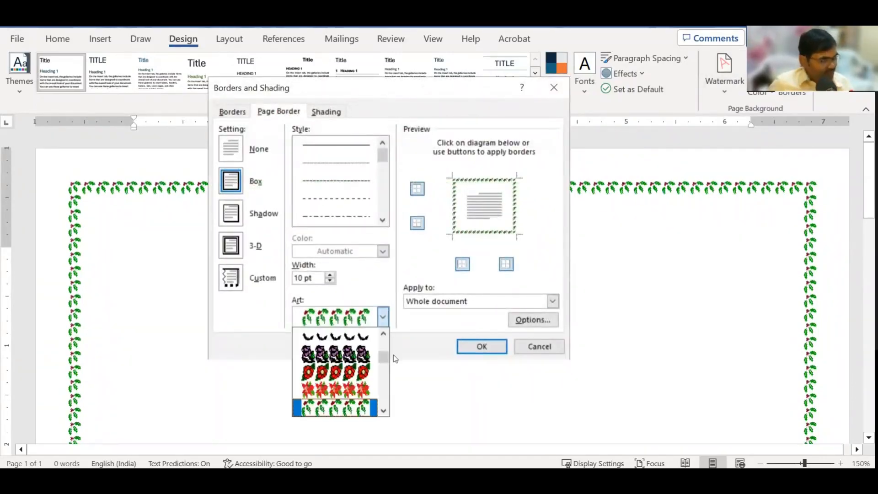
mouse_move(386, 361)
left_mouse_down()
mouse_move(385, 375)
mouse_move(385, 365)
left_mouse_up()
left_click(339, 356)
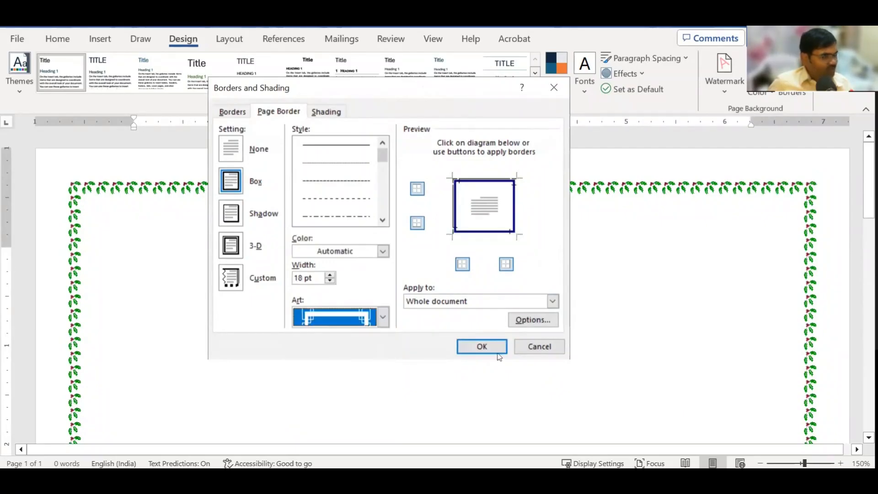
left_click(488, 343)
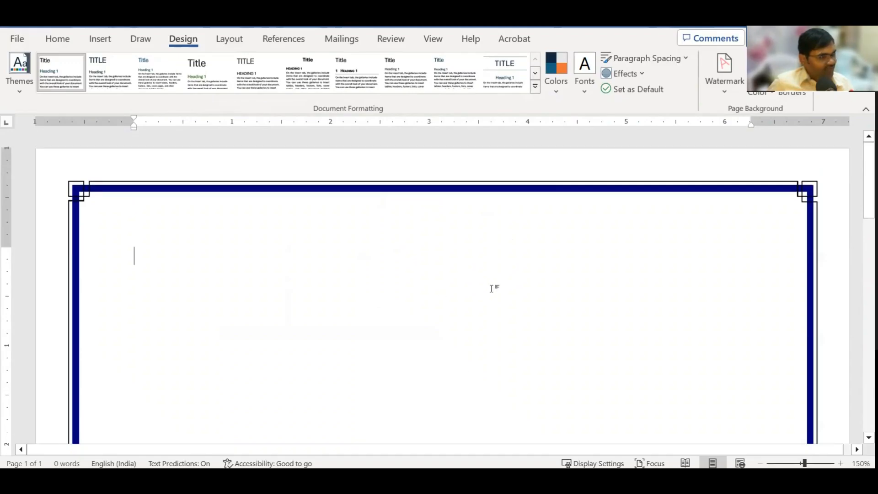
scroll(452, 401, "down", 10)
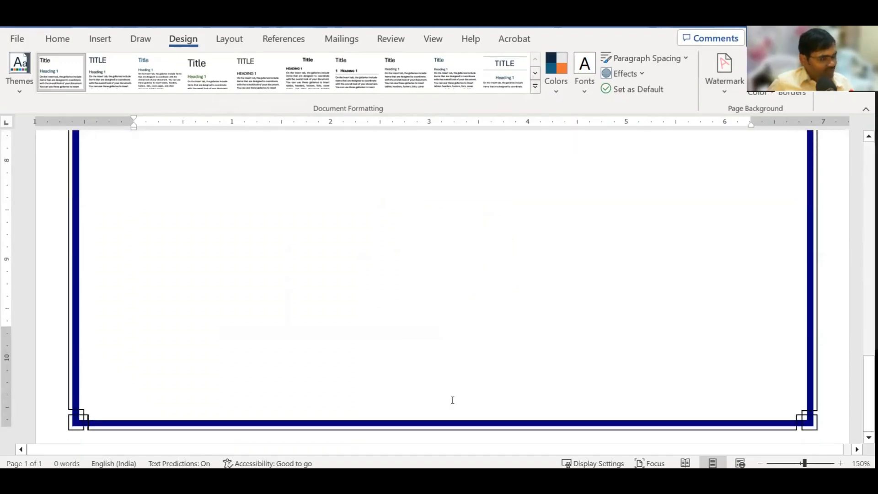
scroll(452, 401, "up", 10)
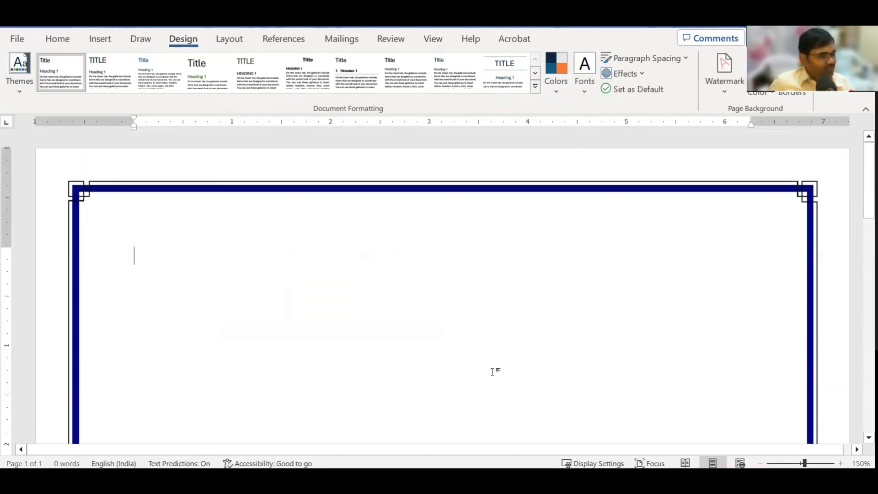
Change the page border Art to the thin crisscross lattice design found far down the Art list
left_click(791, 94)
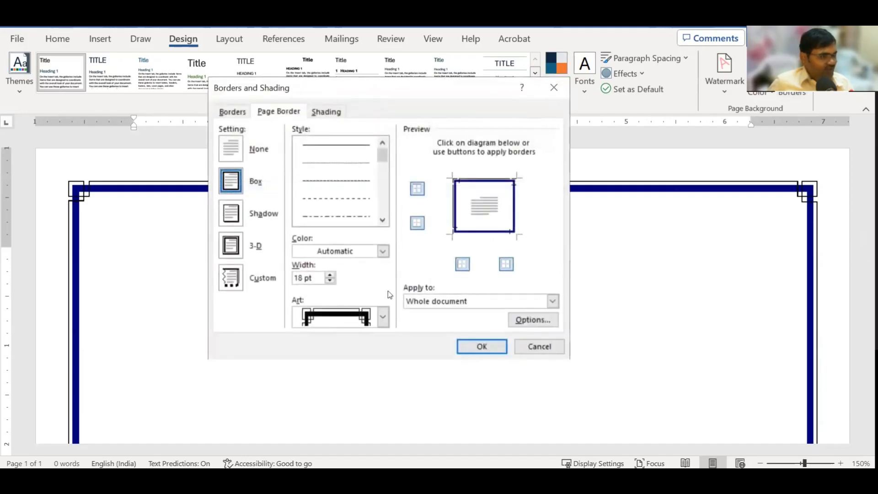
left_click(384, 317)
left_click(387, 413)
left_click(387, 413)
left_click(387, 413)
left_click(387, 413)
left_click(387, 413)
left_click(387, 413)
left_click(387, 413)
left_click(387, 413)
left_click(383, 412)
left_click(383, 411)
left_click(385, 411)
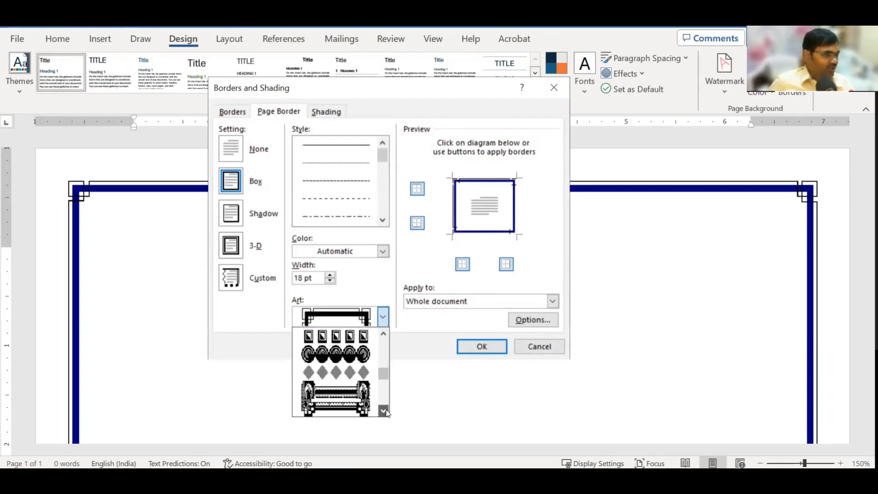
left_click(385, 412)
left_click(386, 412)
left_click(385, 412)
left_click(385, 411)
left_click(385, 412)
left_click(385, 412)
left_click(385, 411)
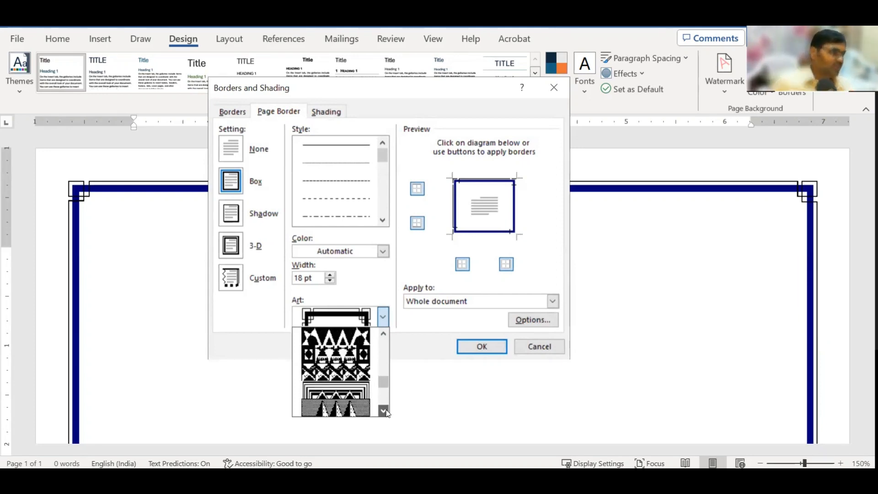
left_click(385, 412)
left_click(385, 411)
left_click(385, 412)
left_click(386, 411)
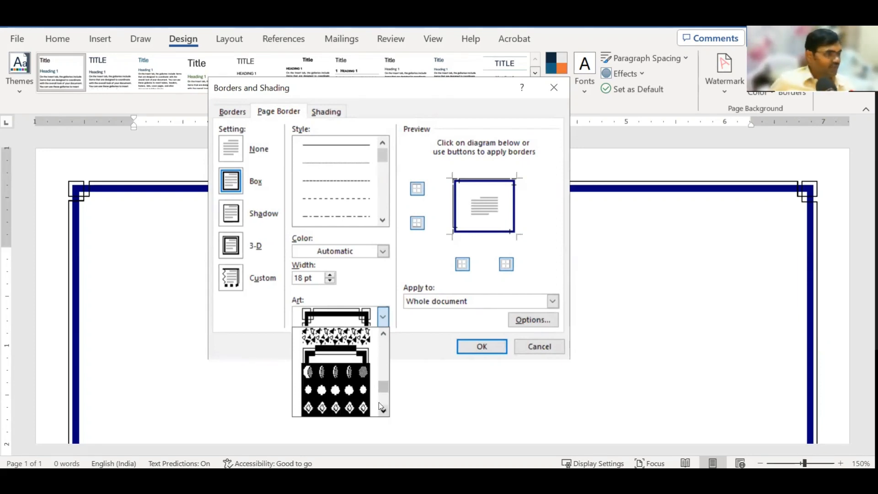
left_click(384, 411)
left_click(384, 411)
left_click(385, 411)
left_click(384, 412)
left_click(384, 411)
left_click(385, 411)
left_click(384, 411)
left_click(386, 412)
left_click(386, 412)
left_click(385, 412)
left_click(385, 412)
left_click(386, 412)
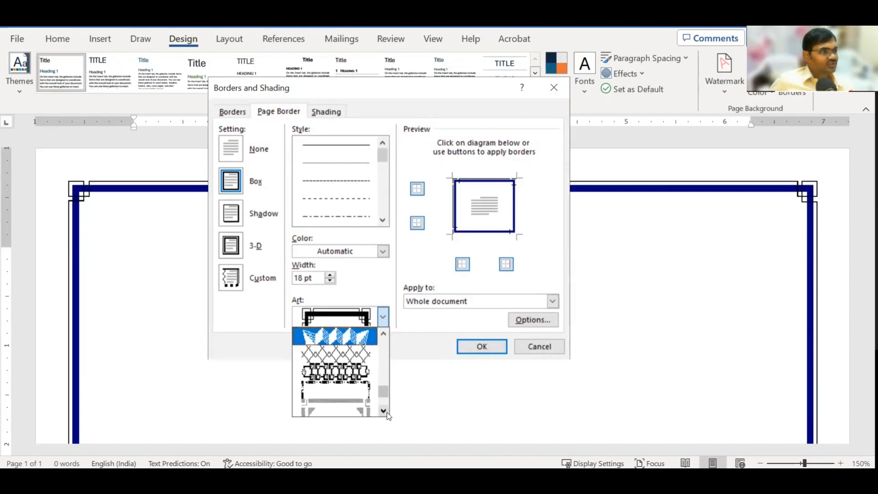
left_click(336, 355)
left_click(494, 348)
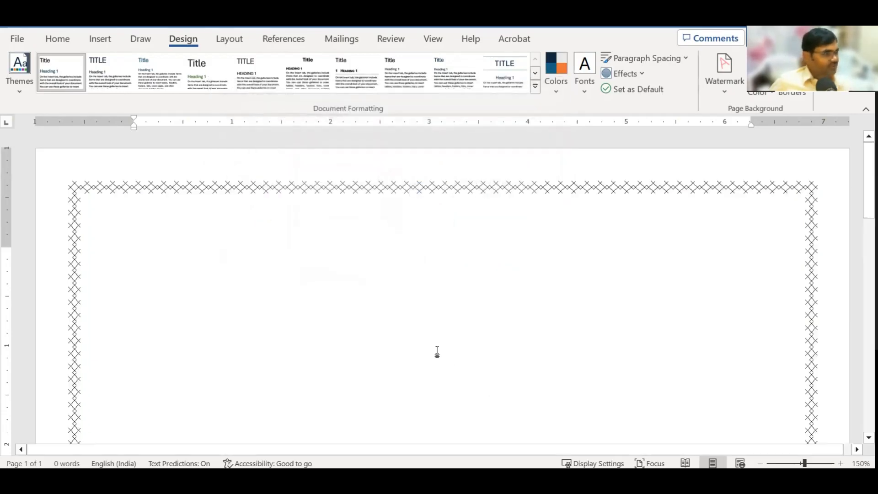
Review the Page Border settings and the choices for which part of the document the border applies to, without applying changes
left_click(792, 75)
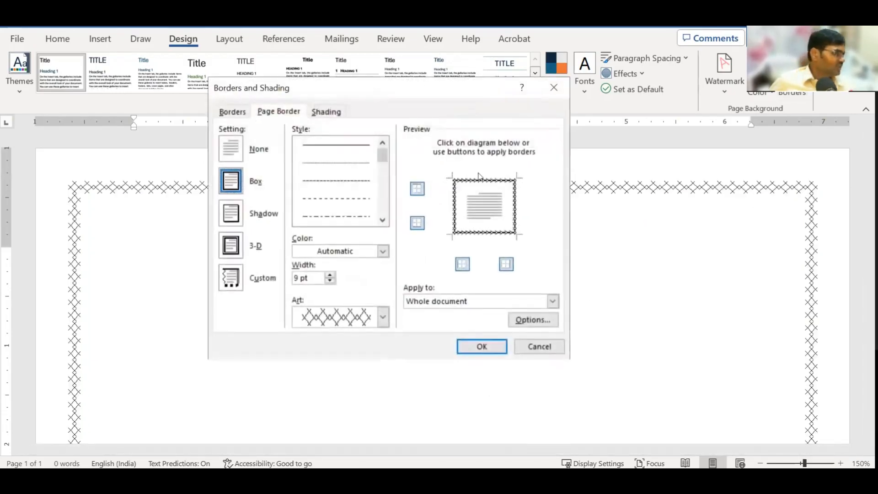
left_click_drag(385, 157, 400, 140)
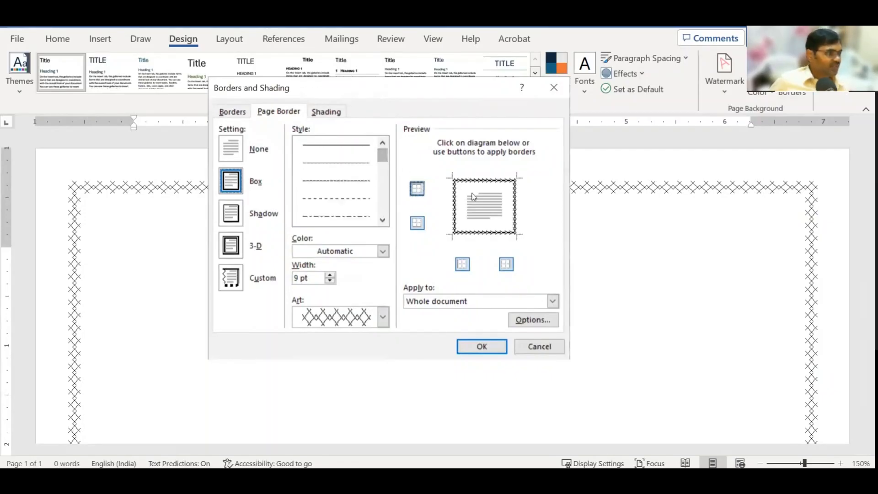
left_click(558, 299)
left_click(451, 316)
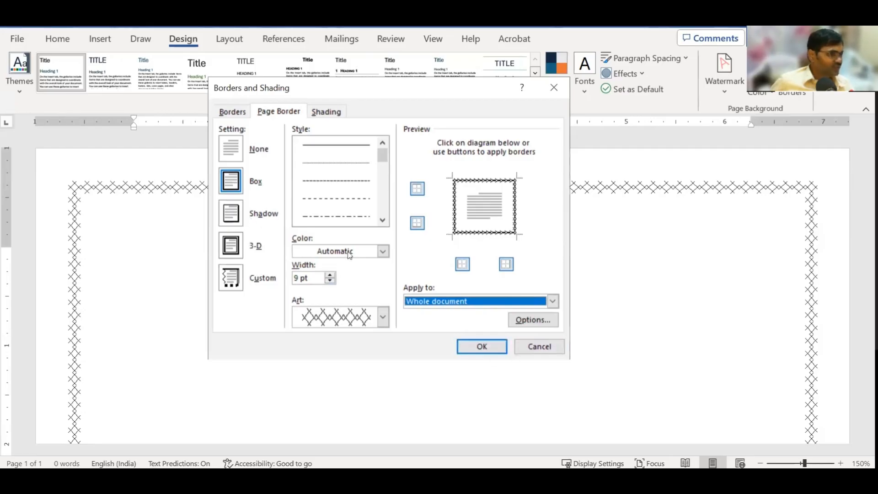
left_click(539, 347)
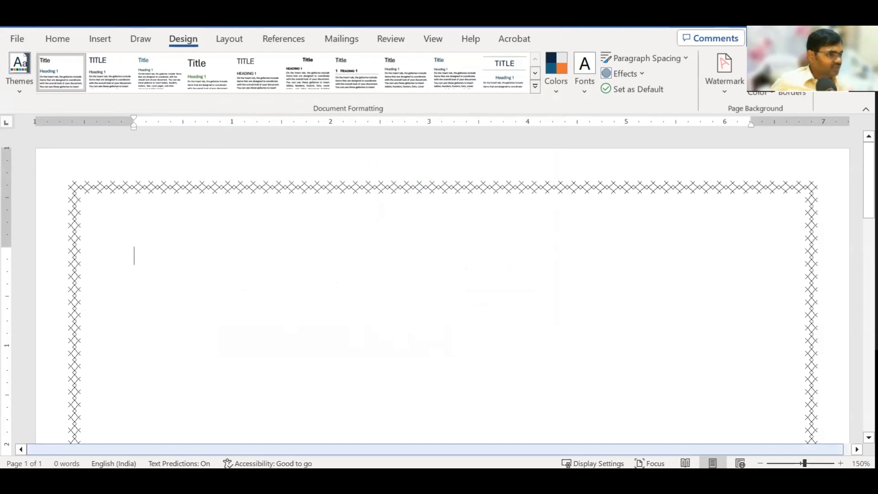
Switch to the web browser and search Google Images for "page border design"
key("alt+Tab")
left_click_drag(179, 107, 31, 111)
type("page ")
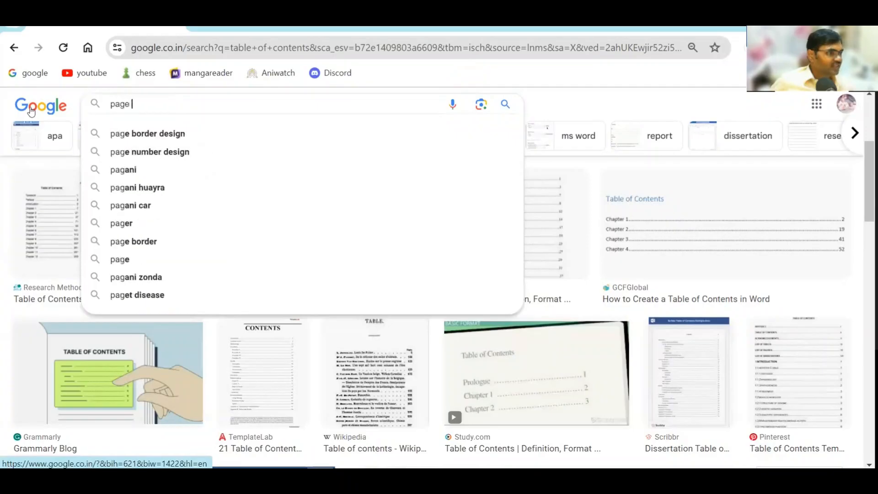
type("border des")
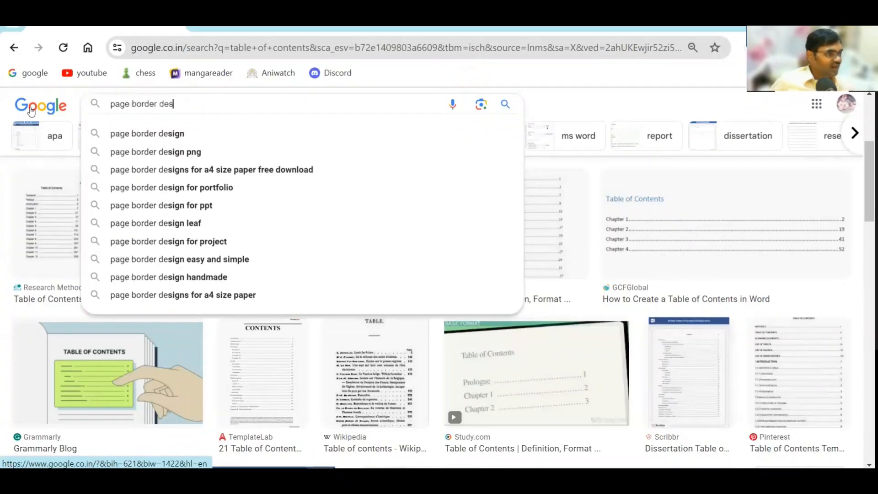
type("ign")
key("Return")
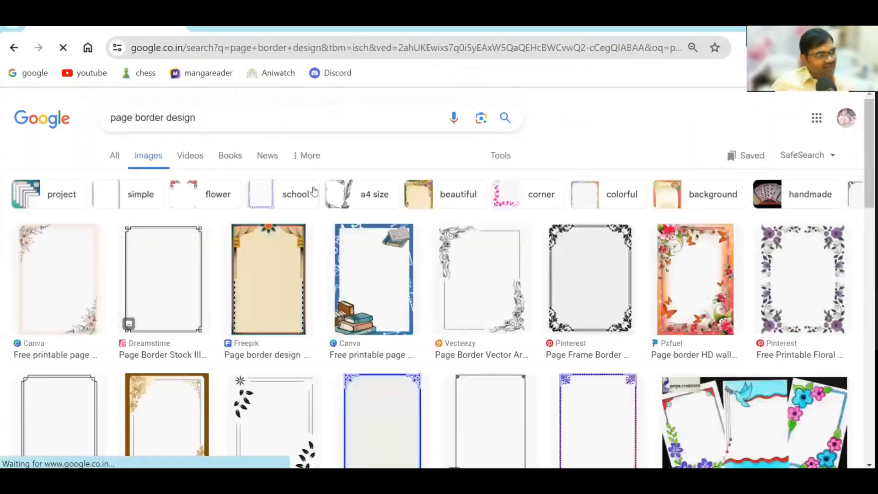
Look through the border images and open the Freepik beige curtain frame with the red flower in a new browser tab
scroll(504, 320, "down", 10)
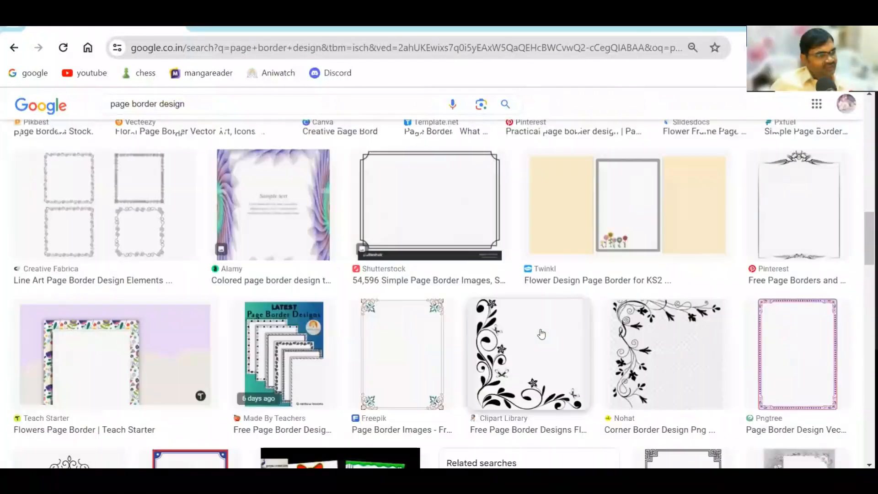
scroll(542, 333, "down", 15)
scroll(544, 332, "up", 18)
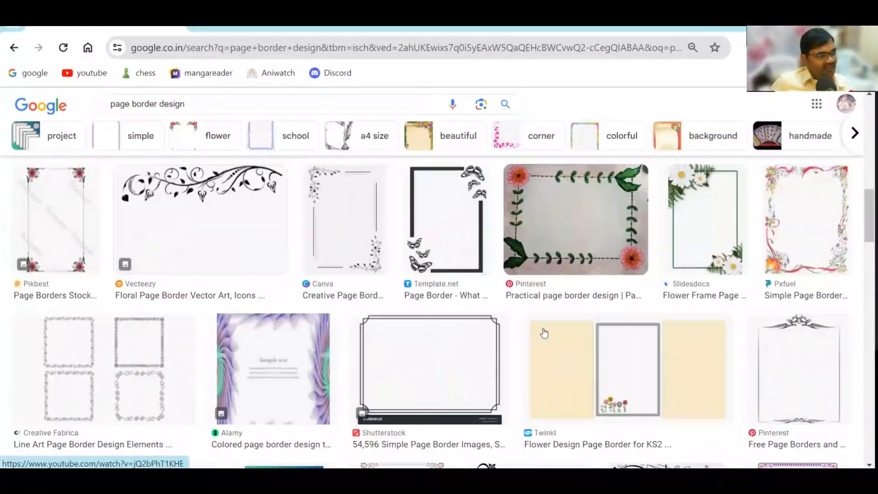
scroll(544, 333, "up", 10)
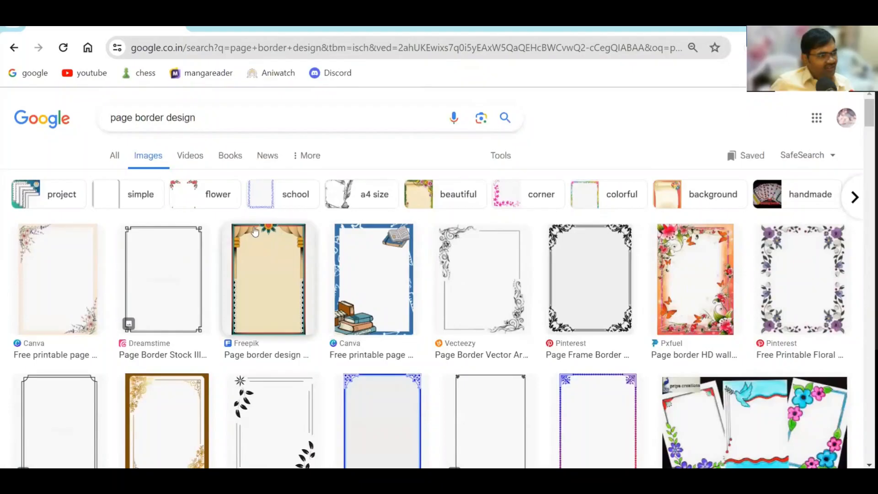
right_click(265, 255)
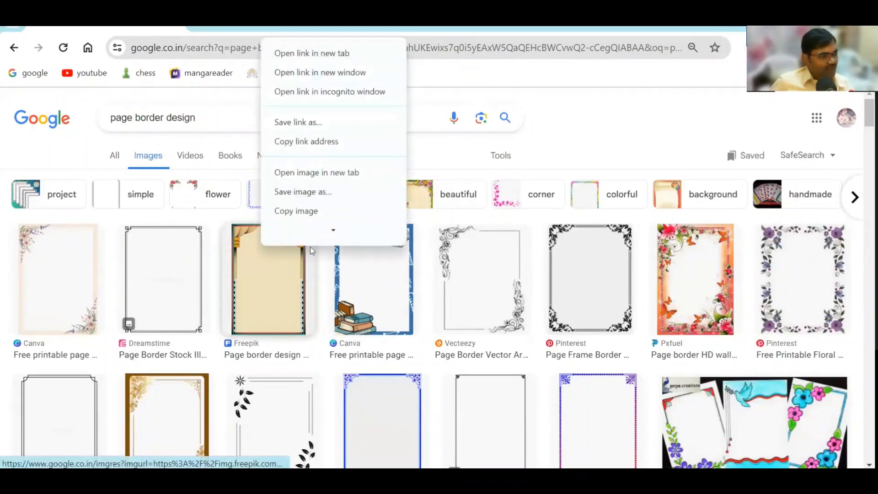
left_click(310, 53)
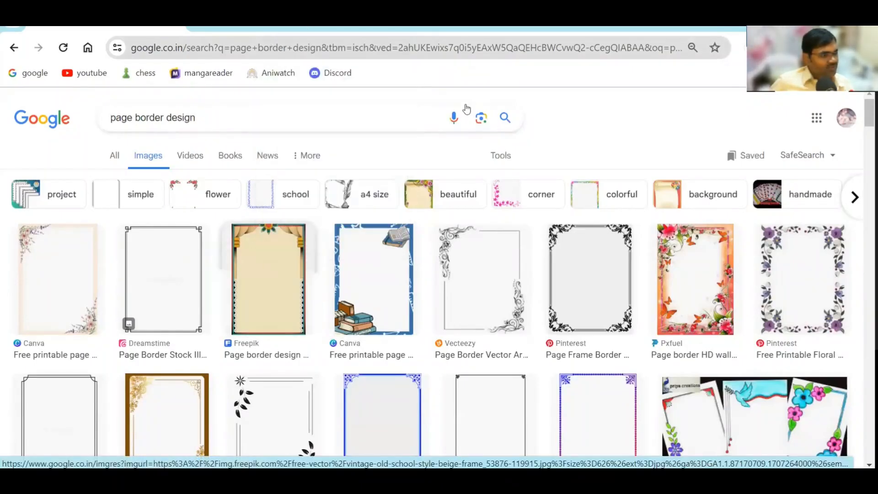
key("ctrl+Tab")
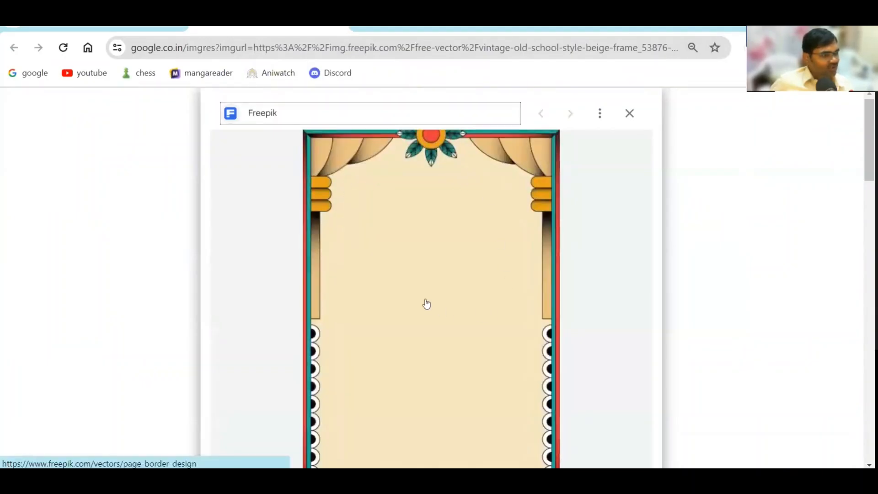
Open the Freepik source page of the previewed beige frame in a new tab and switch to it
scroll(426, 304, "down", 5)
scroll(414, 230, "up", 5)
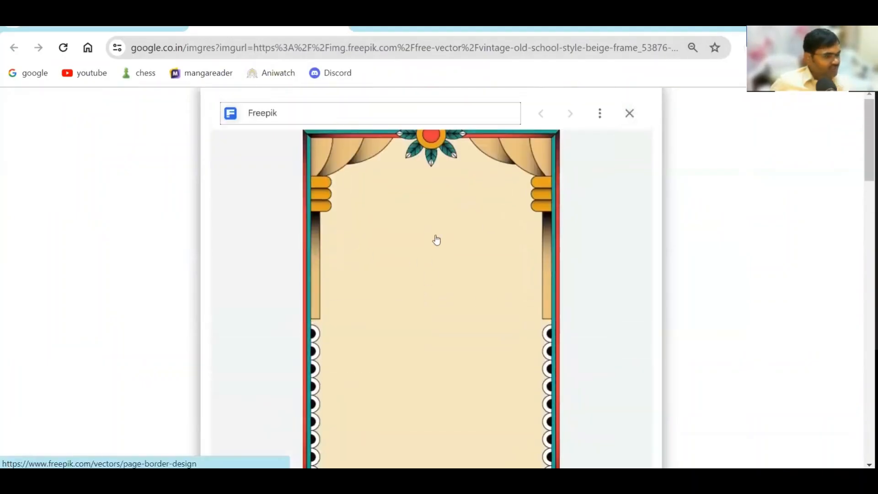
right_click(374, 196)
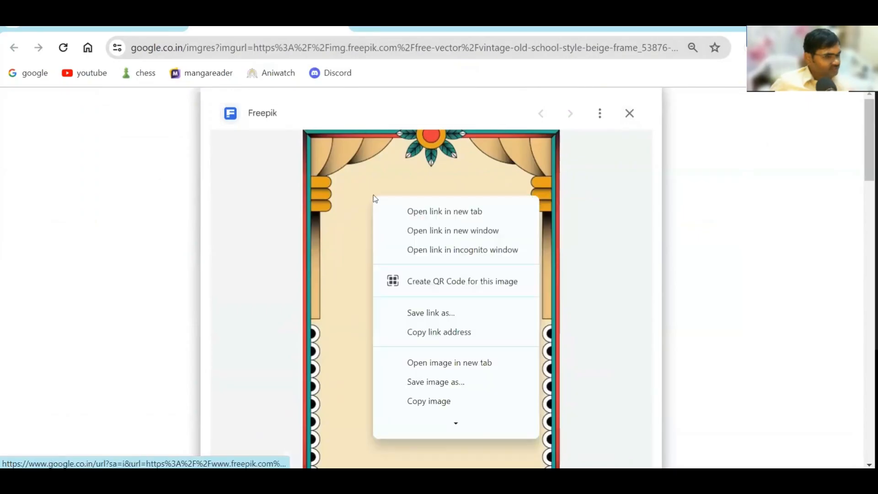
left_click(422, 212)
left_click(418, 29)
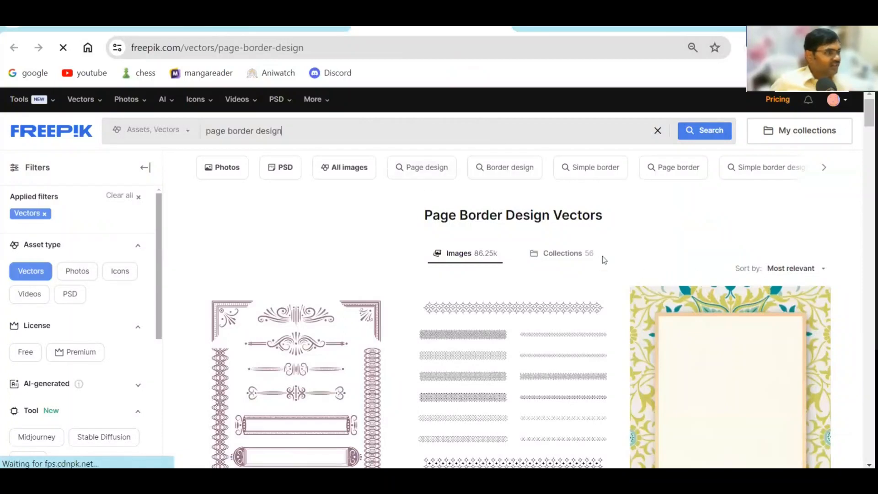
Find the beige curtain frame among Freepik's page border vectors and open its own page in a new tab
scroll(584, 233, "down", 7)
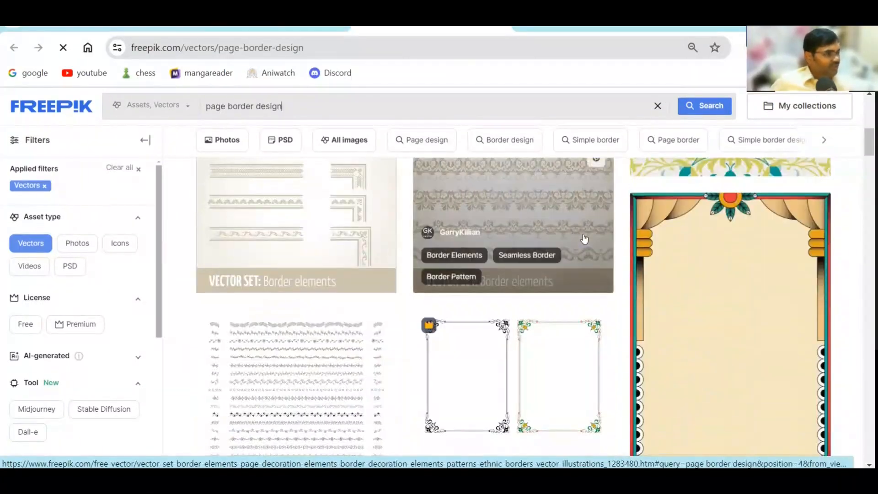
scroll(584, 236, "up", 3)
scroll(584, 239, "down", 3)
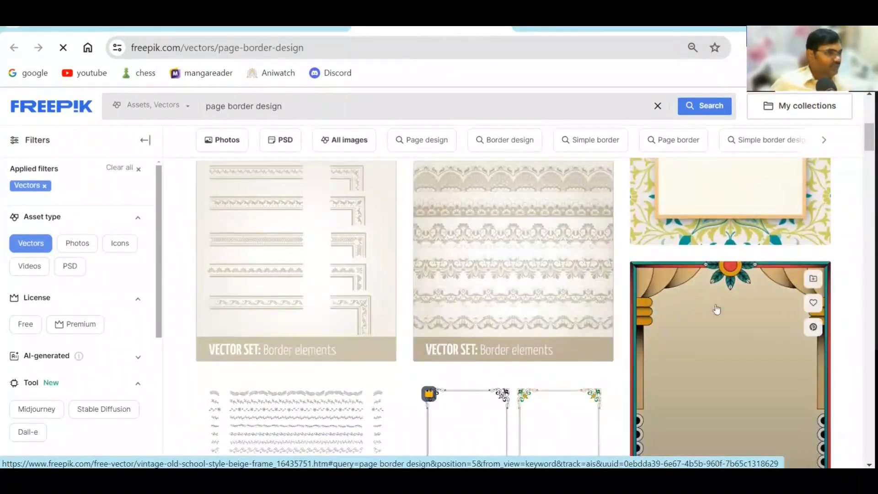
right_click(690, 295)
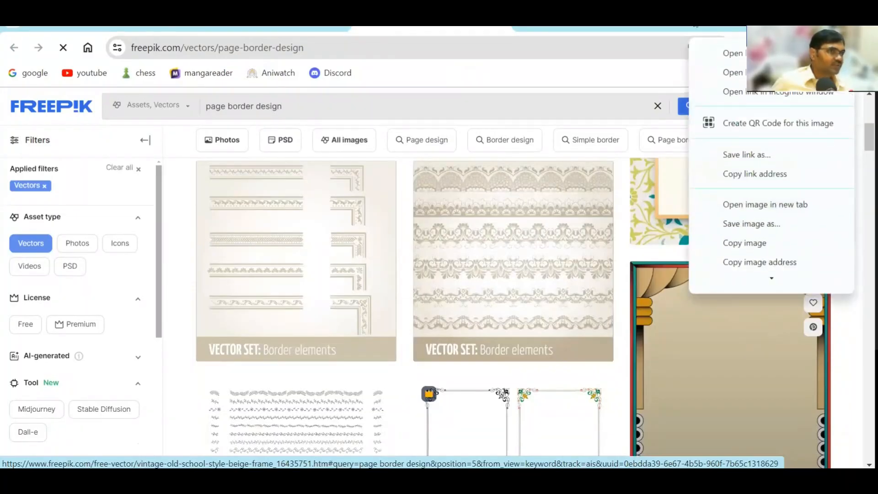
left_click(732, 53)
left_click(634, 28)
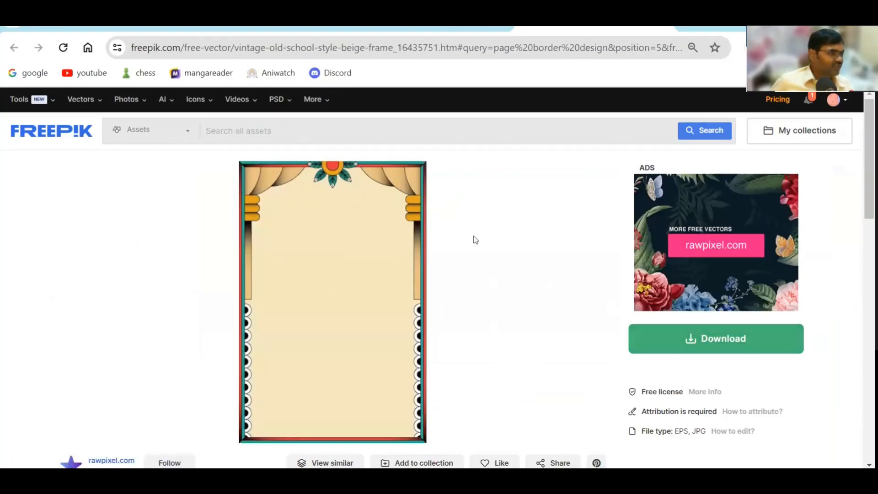
Download the vintage old school style beige frame from Freepik with the free download option
right_click(356, 218)
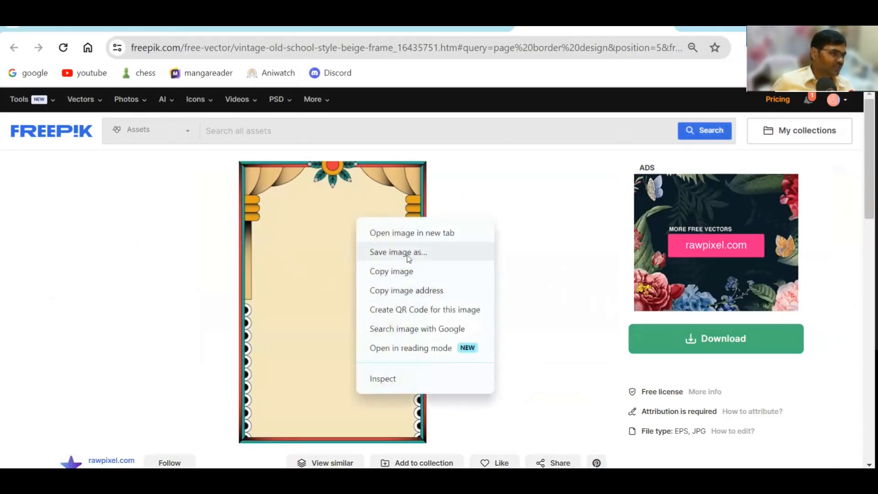
left_click(554, 298)
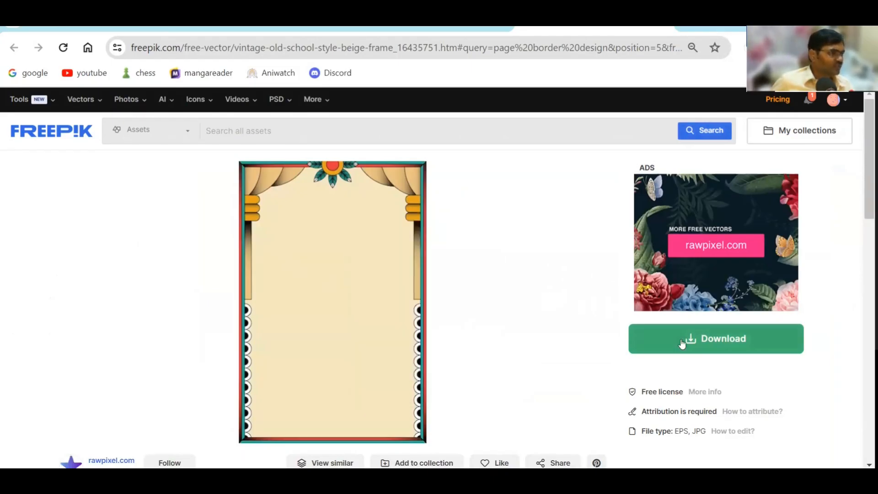
left_click(728, 348)
scroll(705, 367, "down", 5)
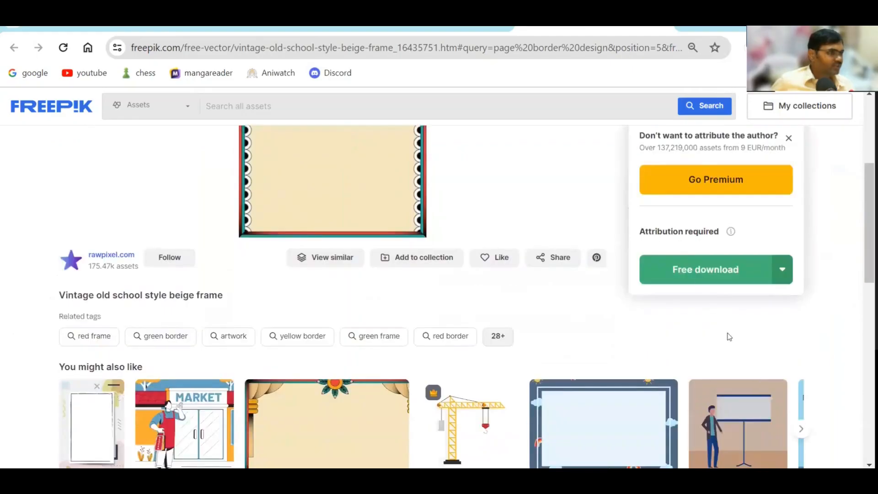
left_click(689, 277)
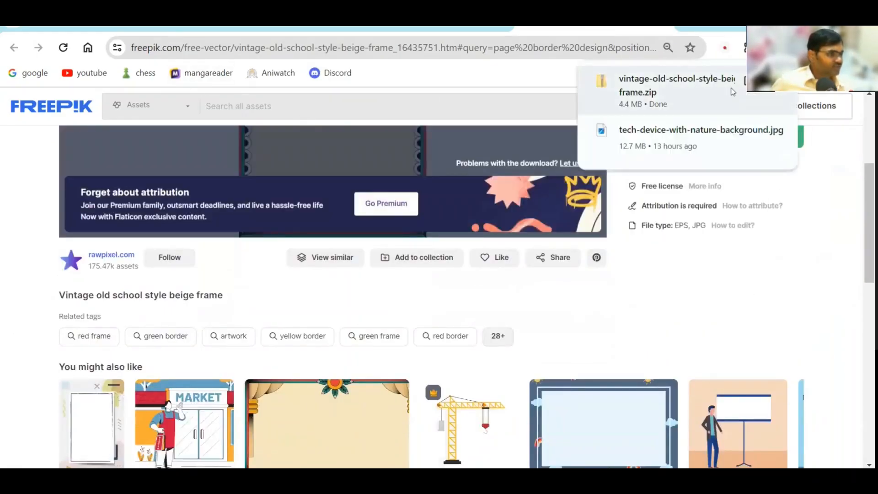
Show the download in its folder and extract vintage-old-school-style-beige-frame.zip to D:\Downloads\vintage-old-school-style-beige-frame
mouse_move(765, 82)
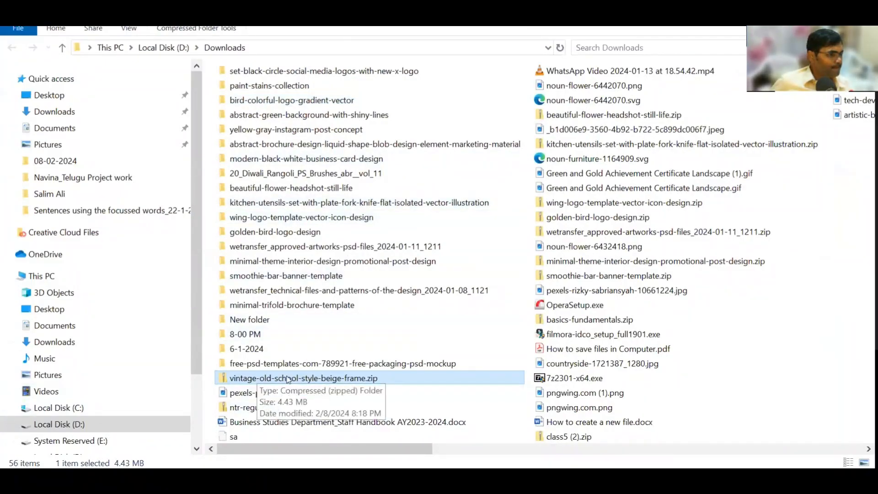
right_click(361, 380)
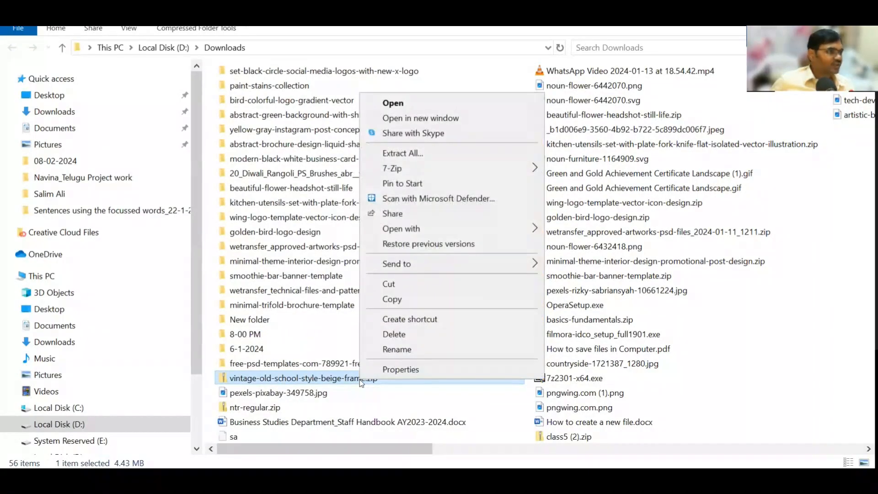
left_click(425, 155)
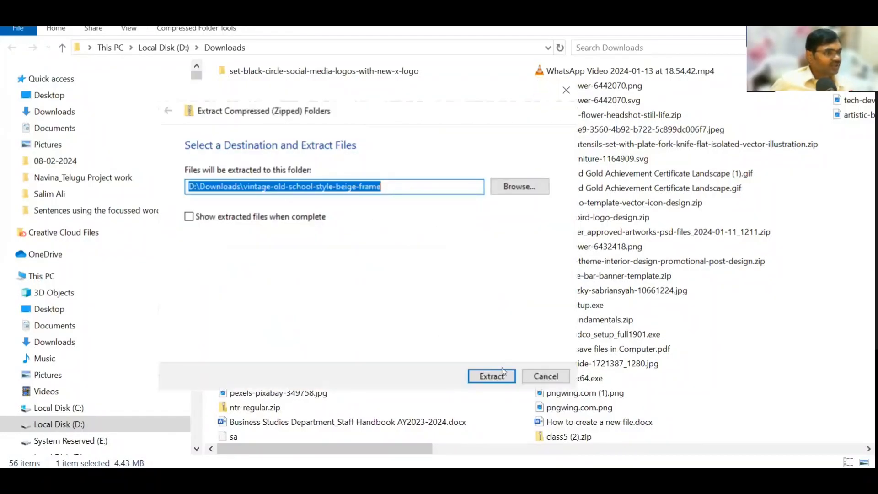
left_click(503, 371)
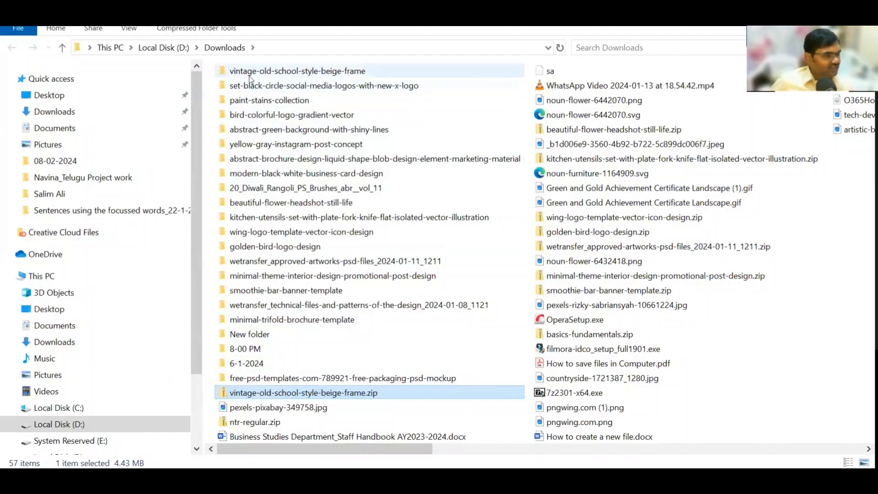
Check which sort order the Downloads folder uses, without changing it
right_click(210, 195)
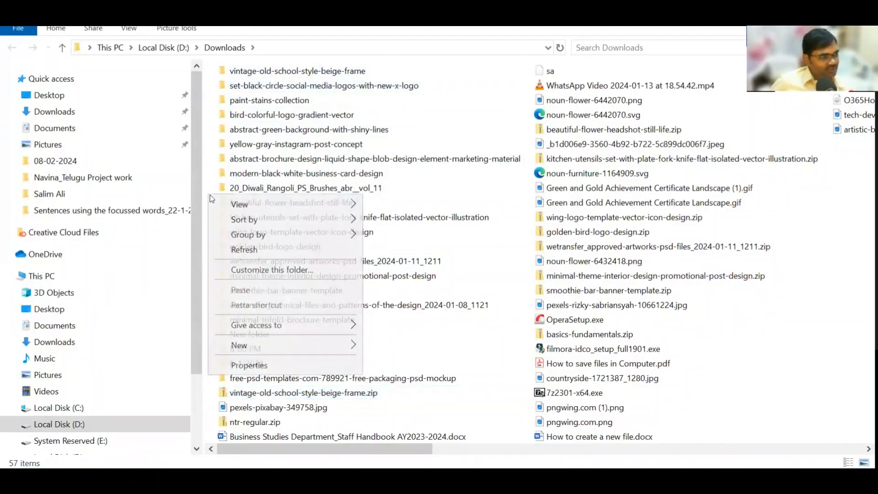
mouse_move(256, 220)
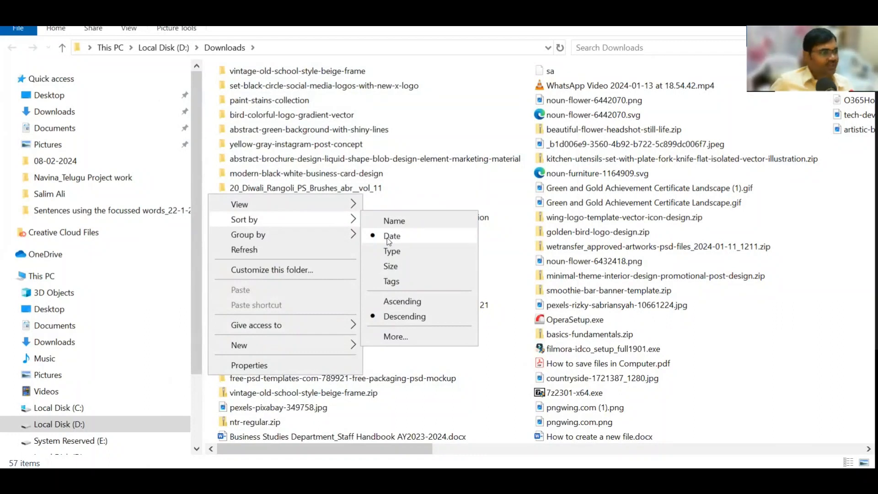
left_click(295, 408)
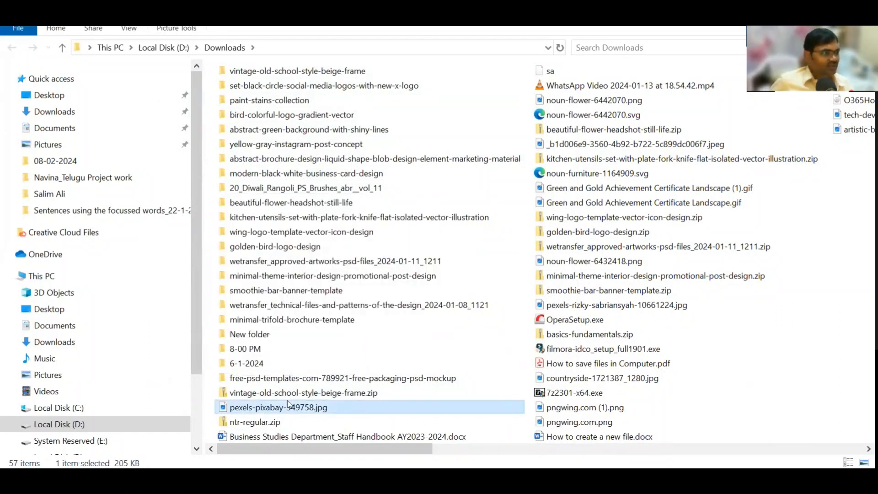
Delete vintage-old-school-style-beige-frame.zip, and open the extracted folder with v838-te-16.eps selected
left_click(255, 392)
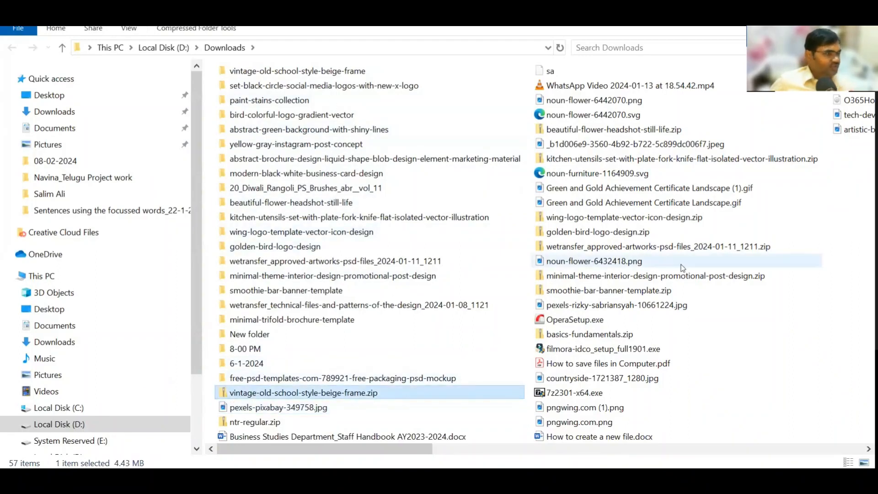
key("Delete")
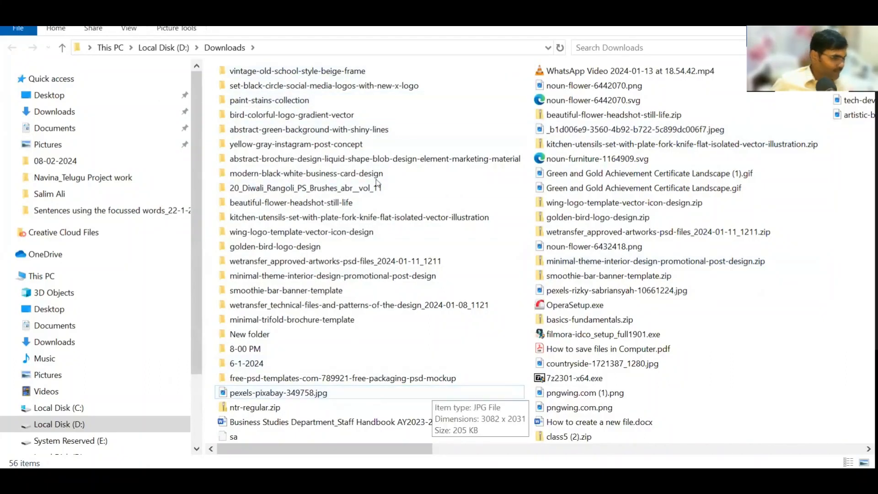
double_click(295, 72)
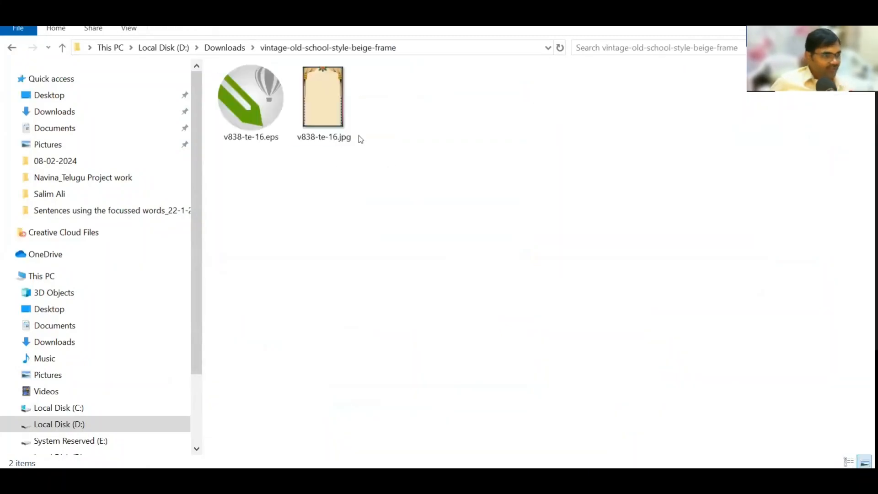
left_click(254, 104)
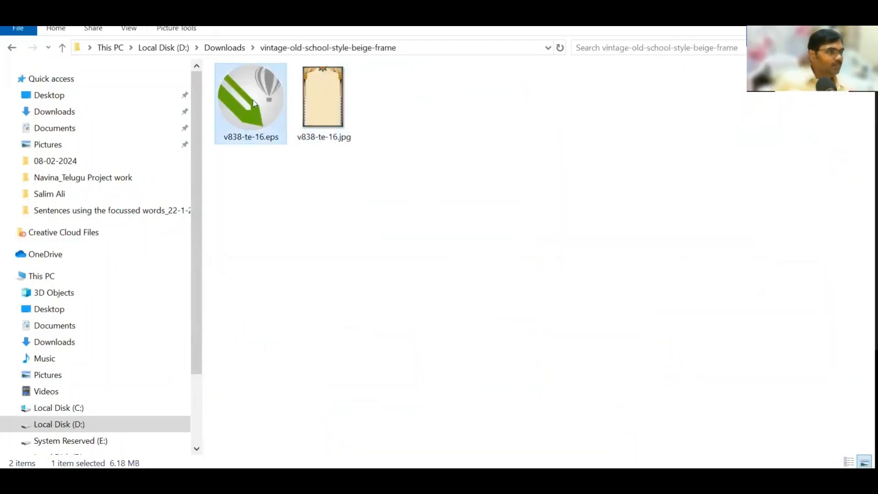
Select v838-te-16.jpg in the extracted folder, and switch to Document7 in Word to look over its empty page
left_click(325, 96)
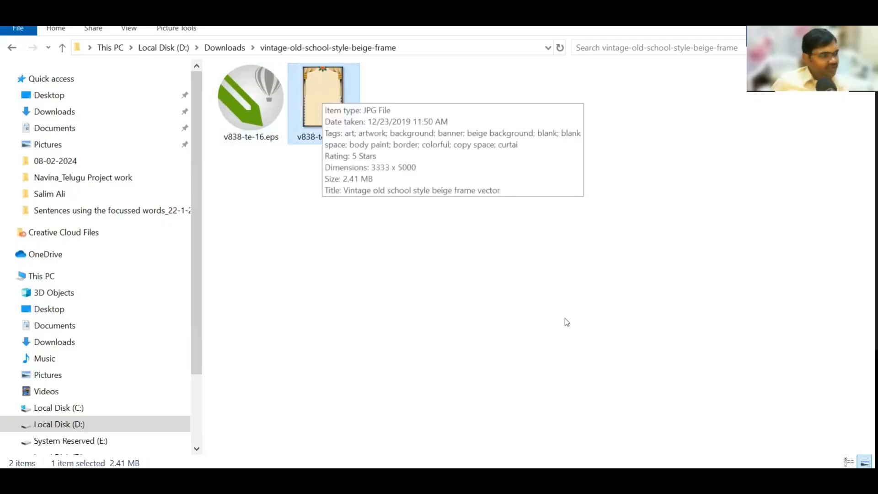
left_click(568, 478)
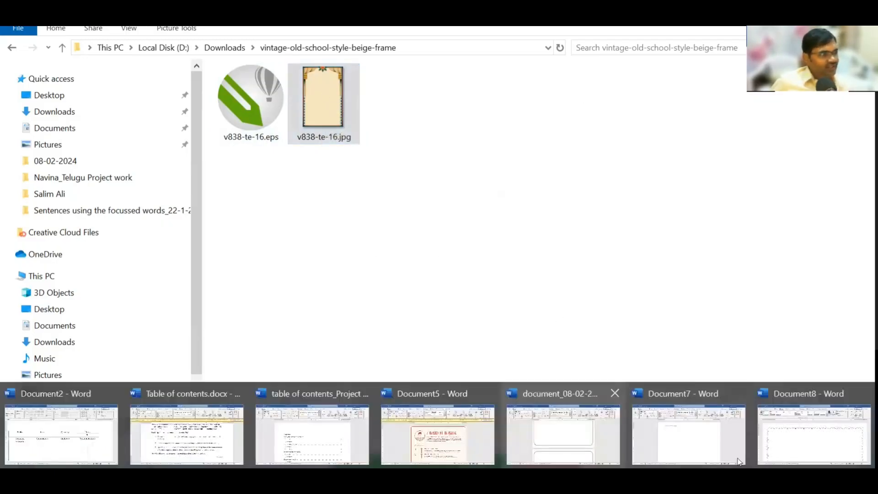
left_click(686, 439)
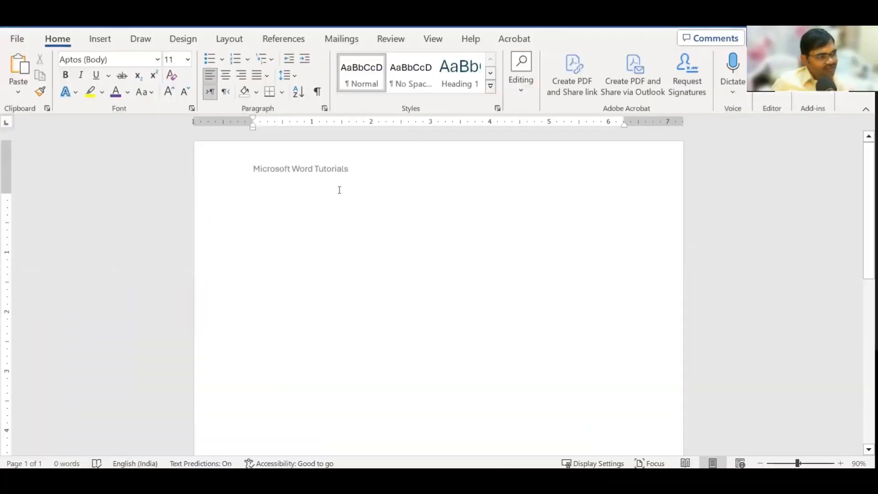
scroll(379, 233, "down", 3)
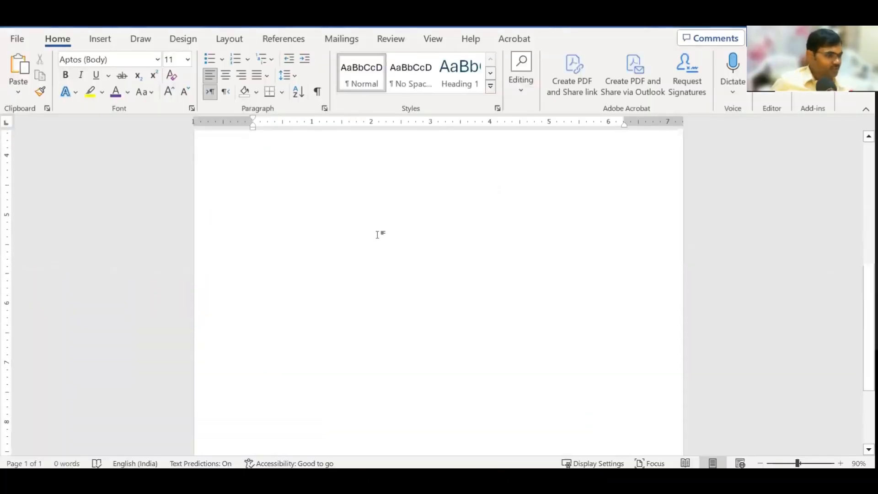
scroll(379, 233, "up", 3)
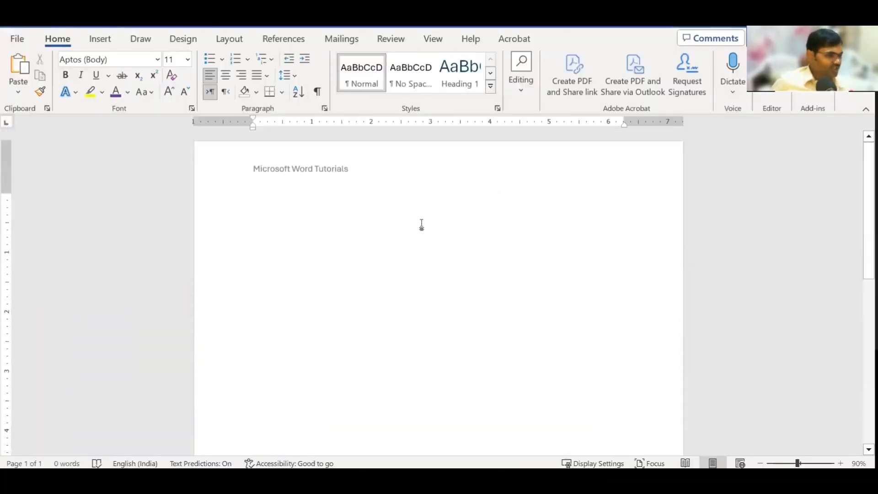
Insert the picture v838-te-16 from D:\Downloads\vintage-old-school-style-beige-frame into the document
left_click(101, 39)
left_click(136, 83)
left_click(154, 129)
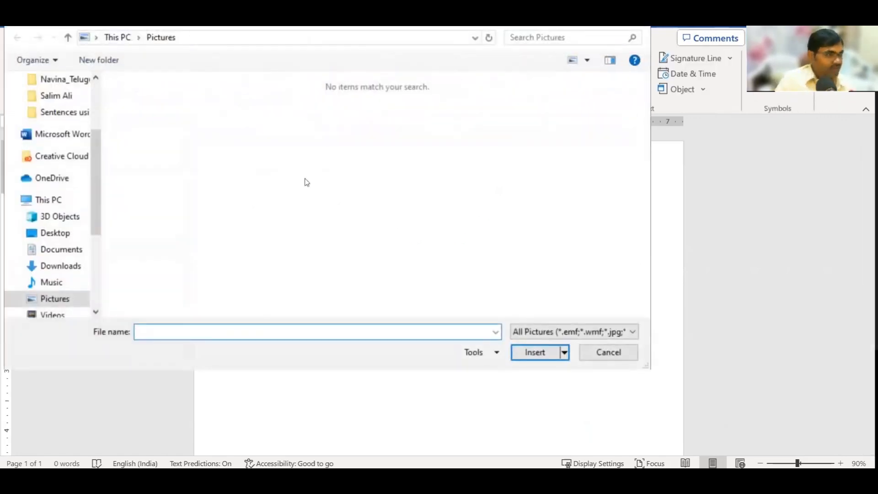
scroll(68, 183, "down", 4)
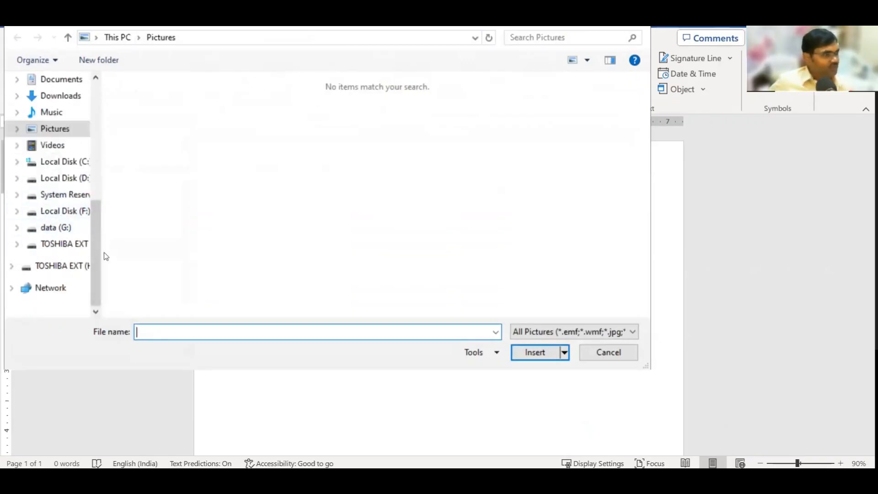
left_click(64, 178)
double_click(152, 159)
left_click(144, 225)
double_click(142, 113)
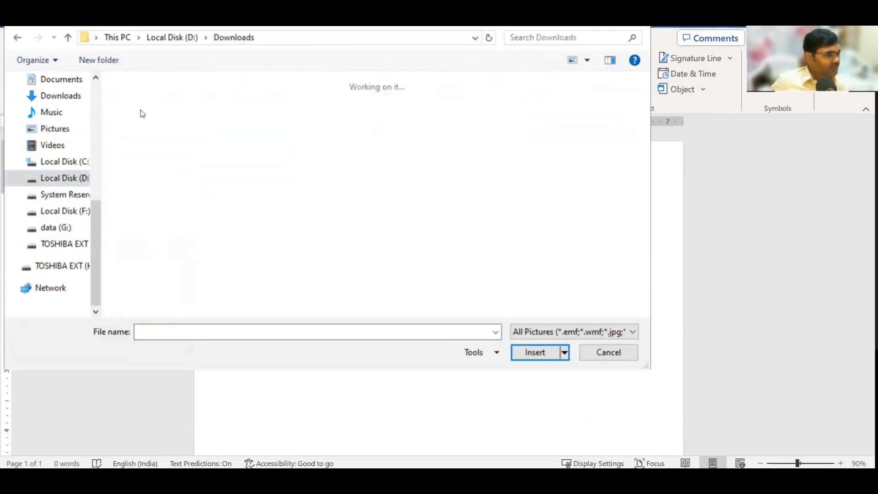
double_click(149, 124)
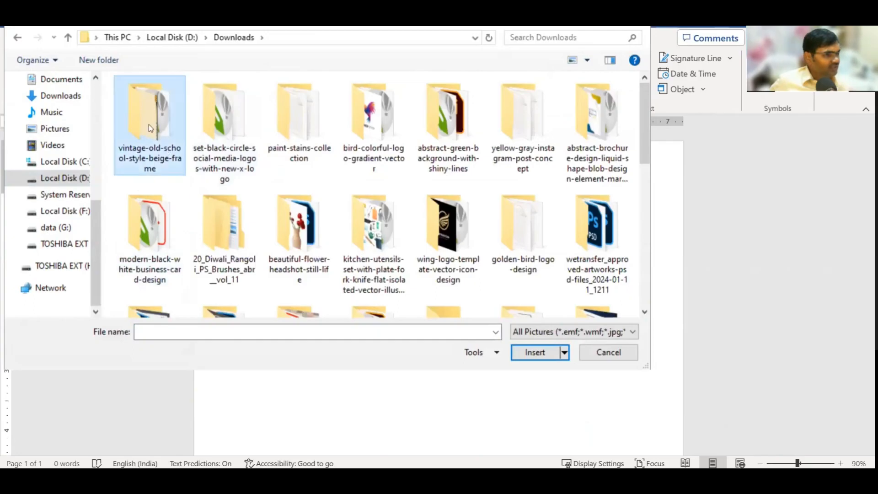
left_click(168, 133)
left_click(523, 353)
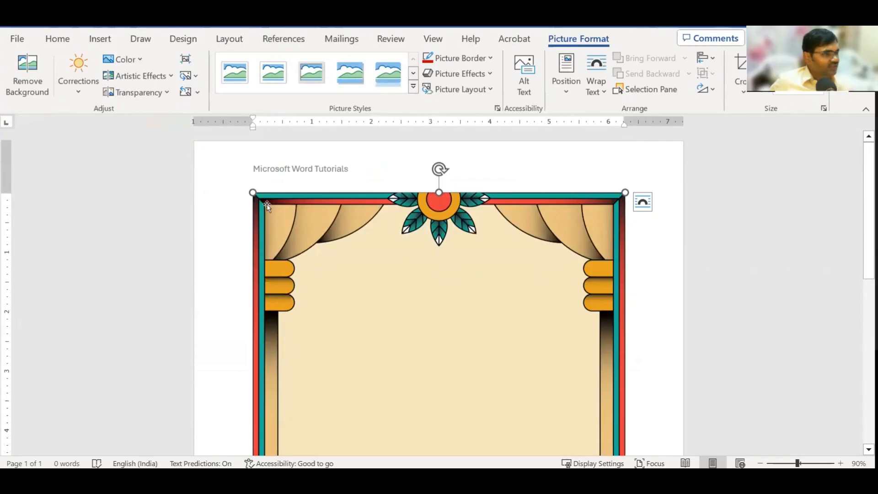
Enlarge the frame picture from its corner and set its text wrapping to Behind Text
left_click_drag(253, 193, 218, 166)
left_click_drag(259, 196, 242, 171)
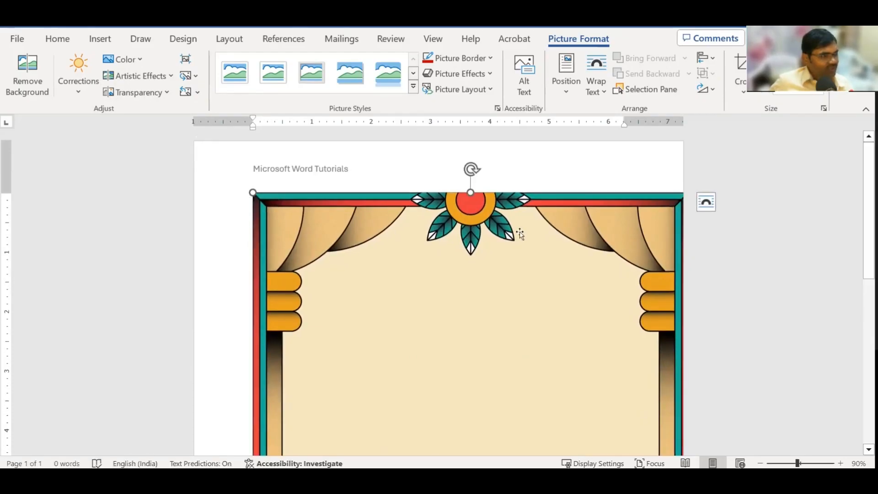
left_click(706, 203)
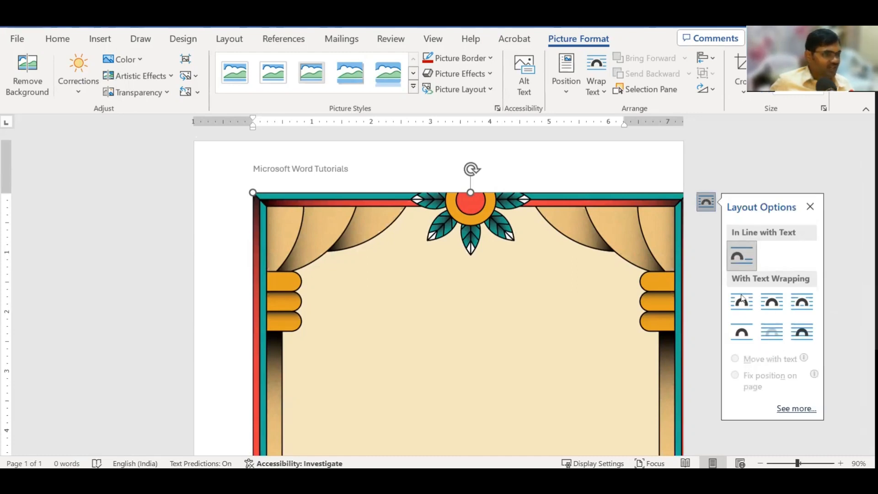
left_click(769, 333)
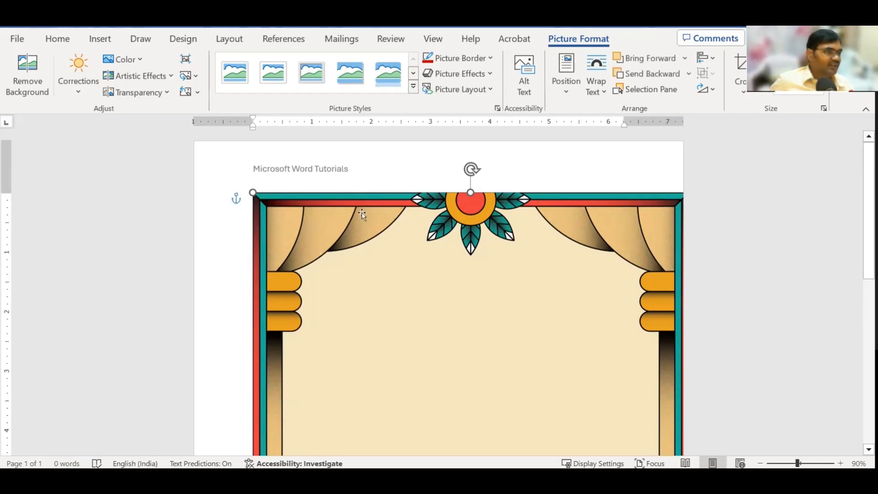
Move the frame picture to the page's upper-left corner and stretch it to the right and bottom page edges, then deselect it
left_click_drag(358, 213, 297, 158)
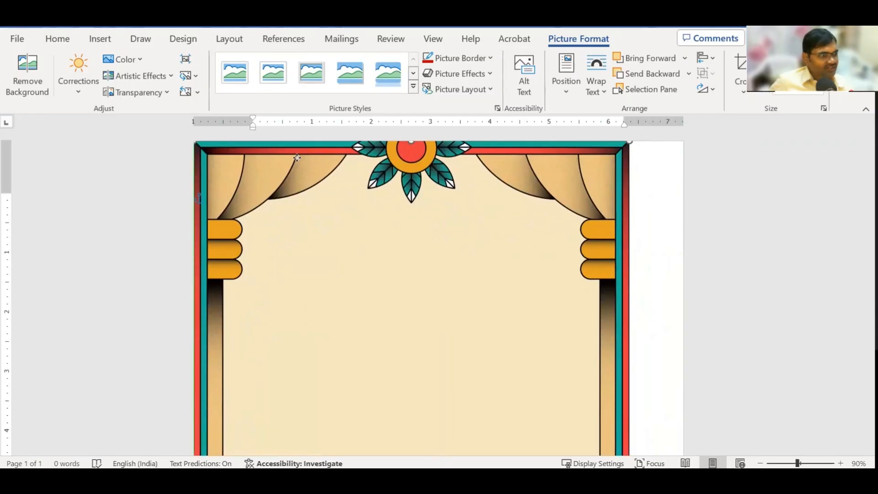
scroll(343, 274, "down", 6)
scroll(343, 274, "down", 2)
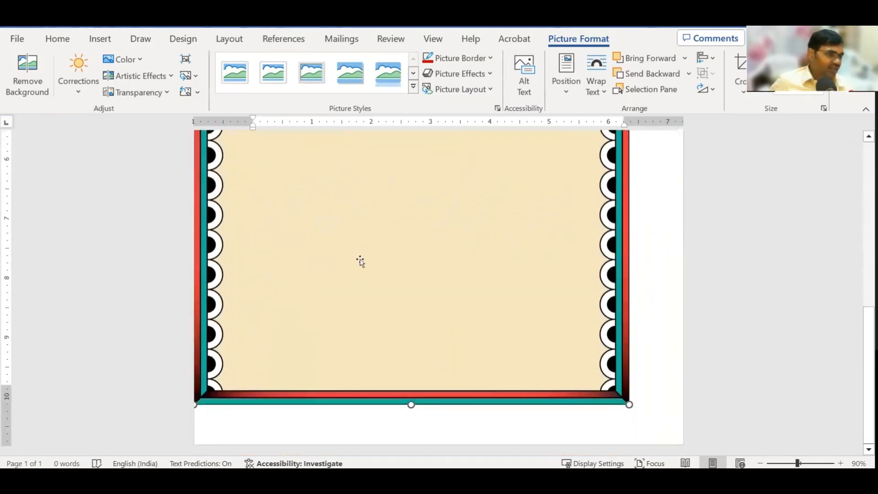
left_click_drag(630, 406, 657, 442)
scroll(661, 394, "up", 5)
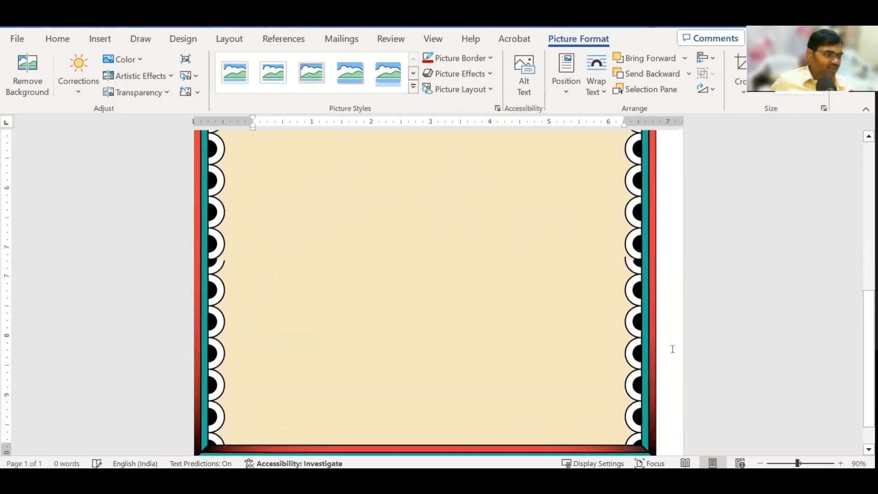
left_click_drag(657, 328, 682, 328)
scroll(741, 368, "up", 3)
scroll(741, 367, "up", 1)
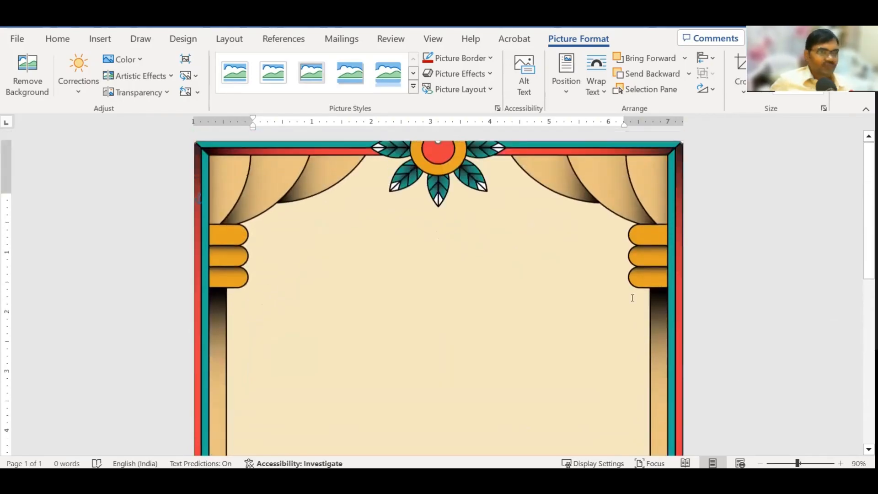
left_click(740, 270)
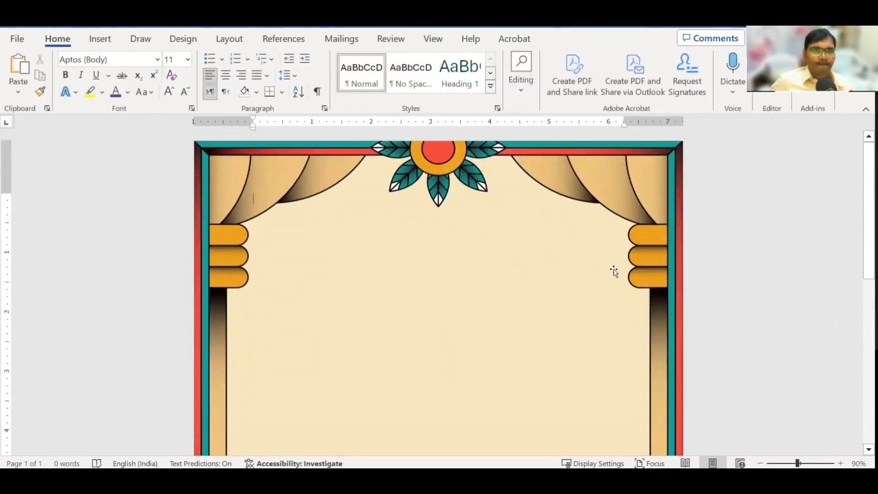
Check the framed page in the print preview, and return to the document
key("ctrl+p")
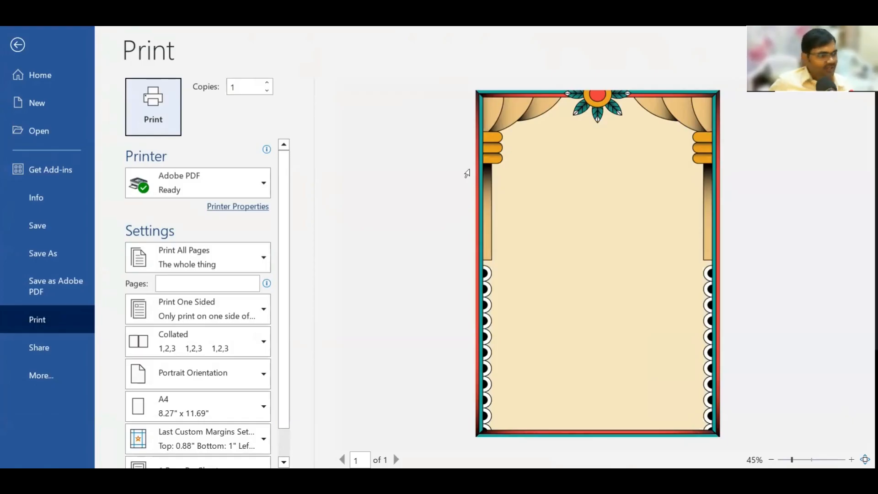
key("Escape")
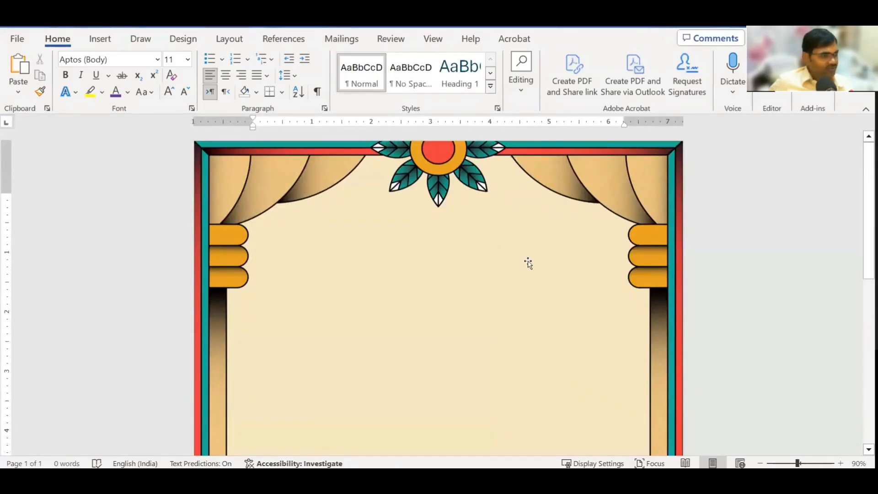
left_click(17, 39)
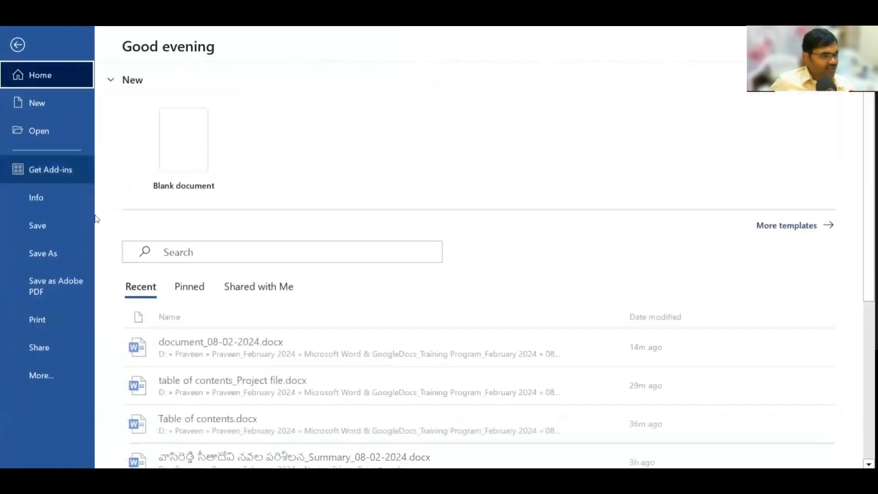
left_click(62, 231)
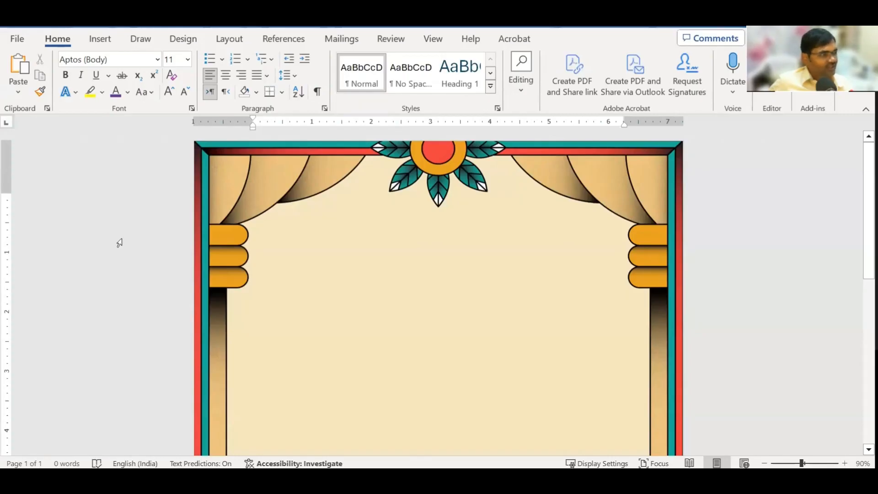
left_click(246, 216)
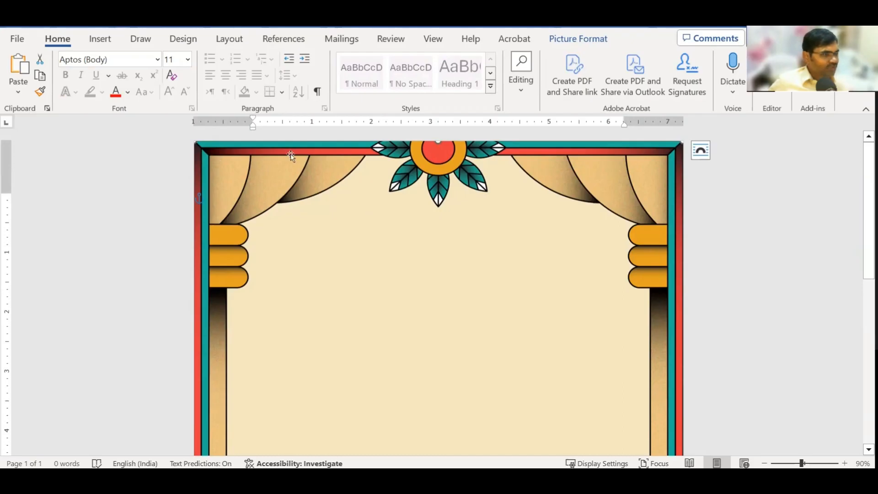
Save a copy of the framed document as a PDF in the Documents folder
left_click(20, 43)
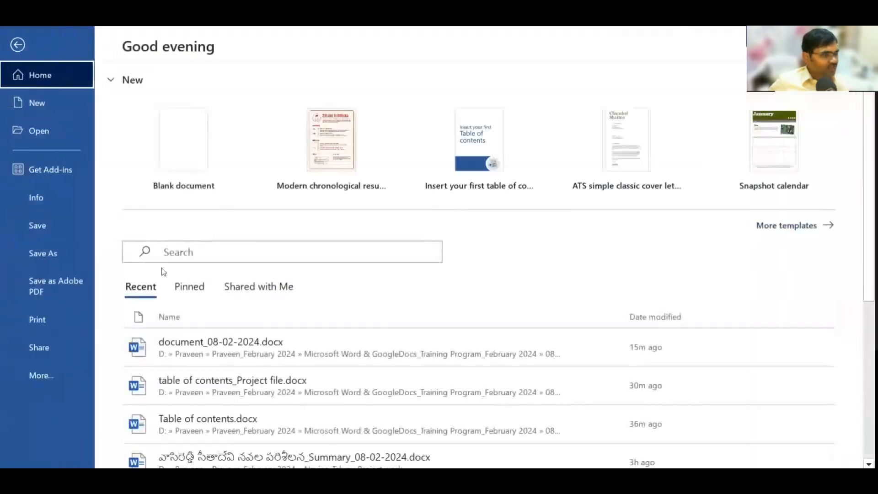
left_click(68, 251)
double_click(230, 268)
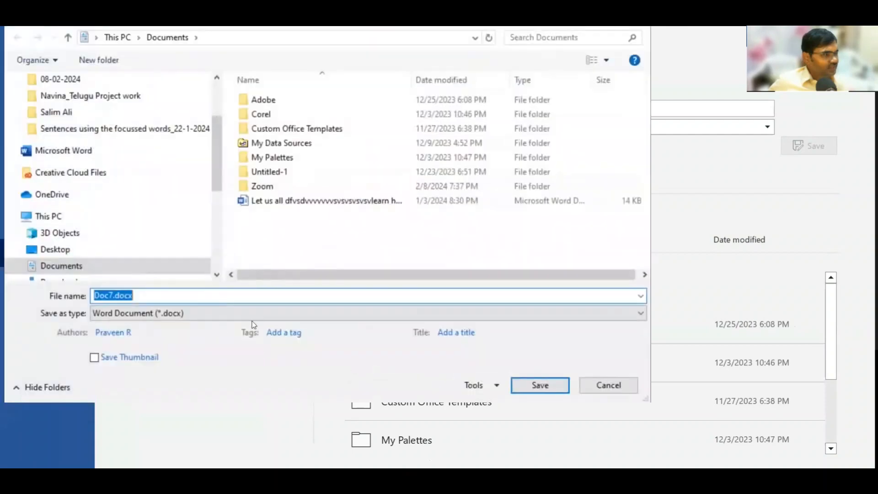
left_click(254, 314)
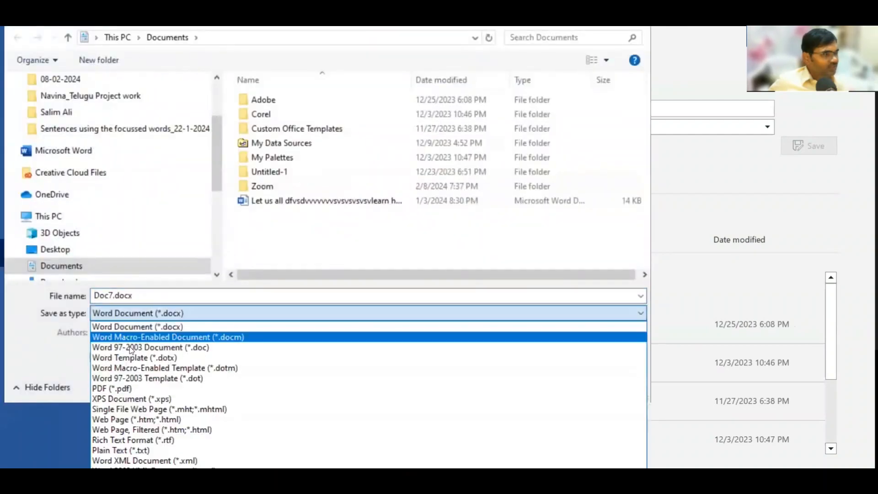
left_click(462, 389)
left_click(528, 418)
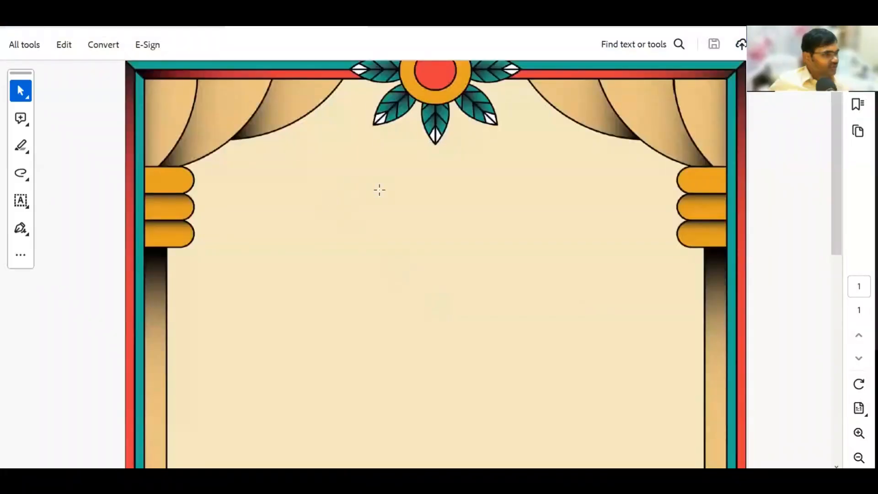
Review the PDF page and compare the Actual size and Fit options in its print preview, without printing
scroll(432, 241, "down", 5)
scroll(431, 243, "down", 5)
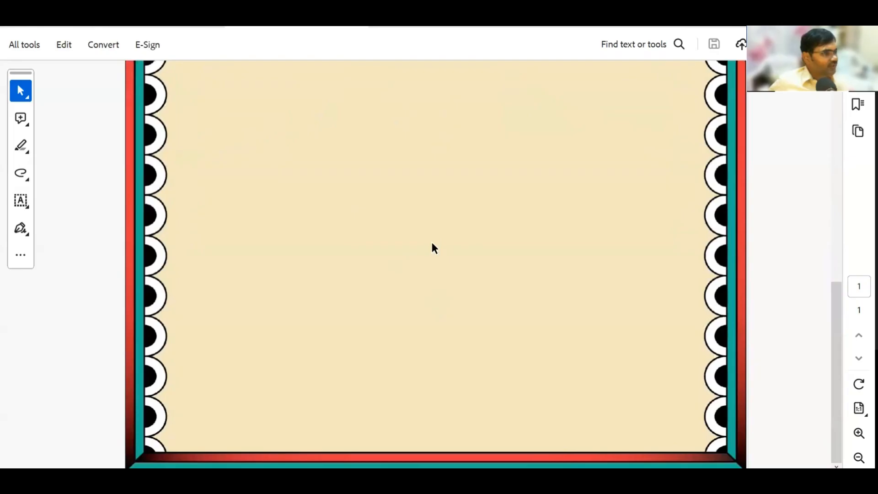
key("ctrl+p")
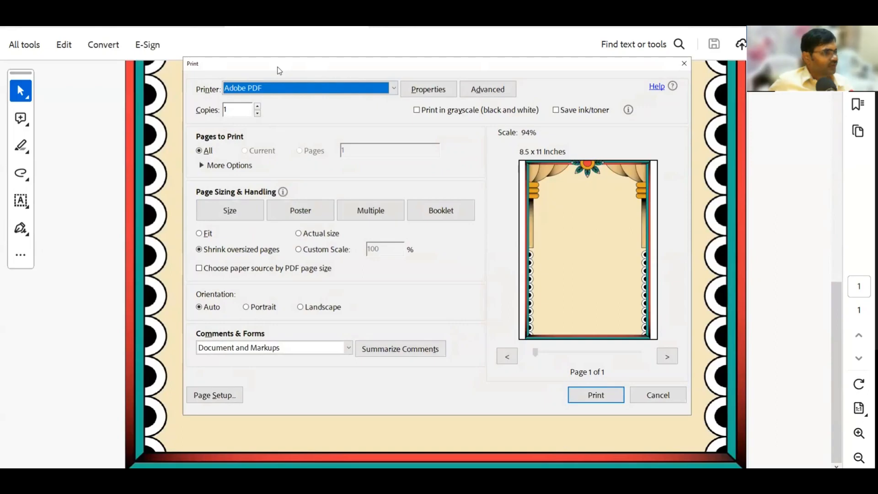
left_click_drag(277, 69, 256, 77)
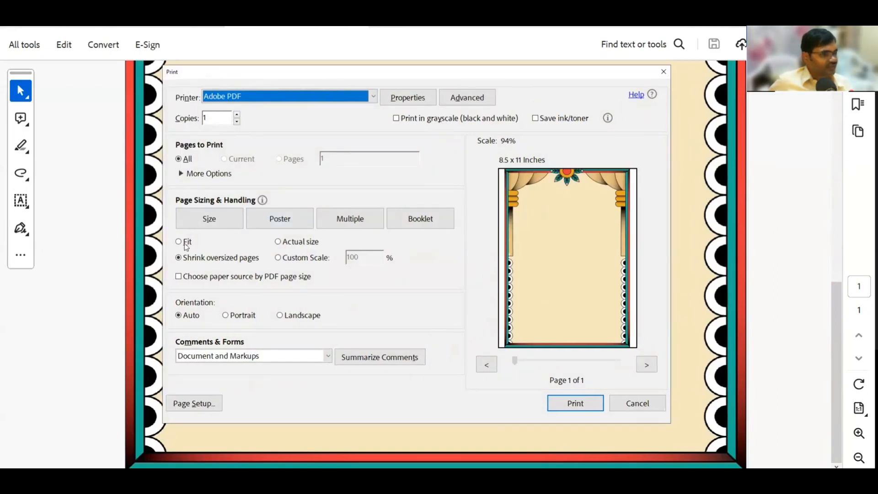
left_click(280, 243)
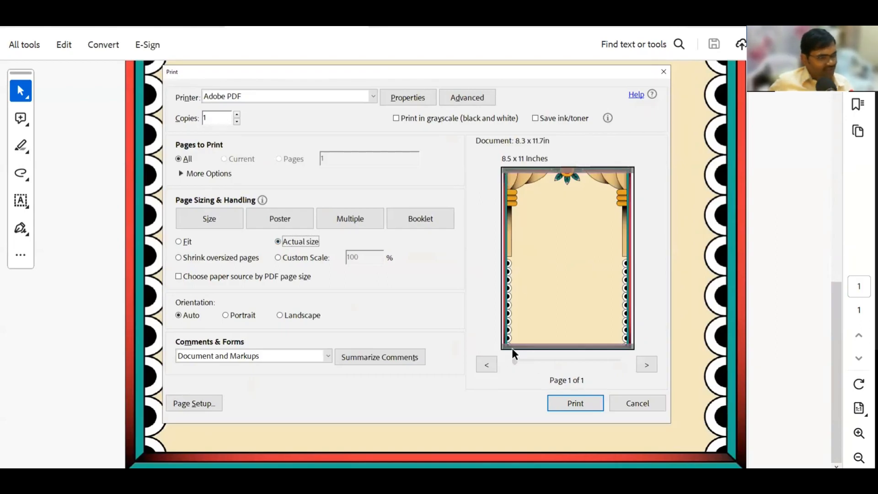
left_click(187, 244)
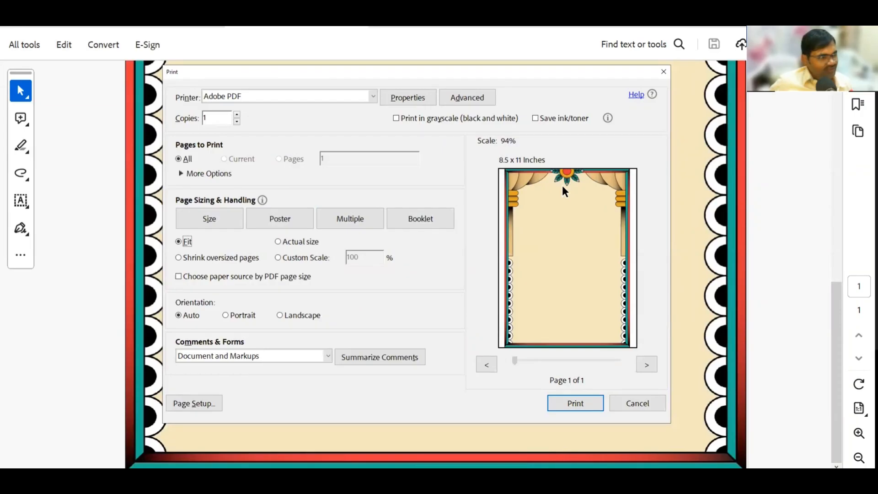
left_click(638, 404)
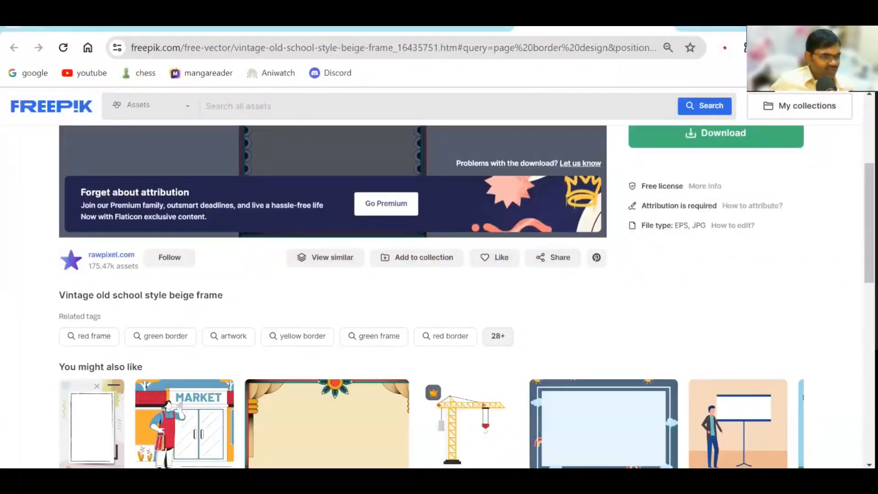
Switch back to Document7 in Word and examine the frame down to the page's bottom edge
mouse_move(572, 479)
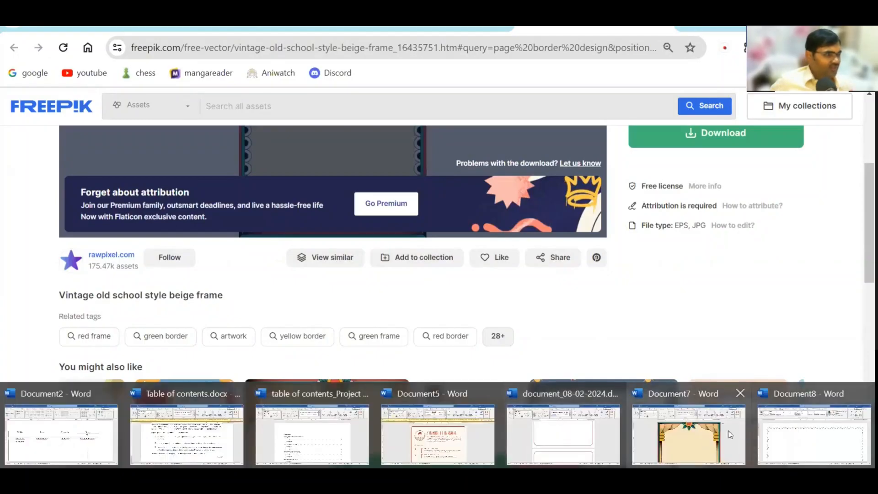
left_click(693, 430)
scroll(597, 315, "down", 5)
scroll(597, 314, "down", 3)
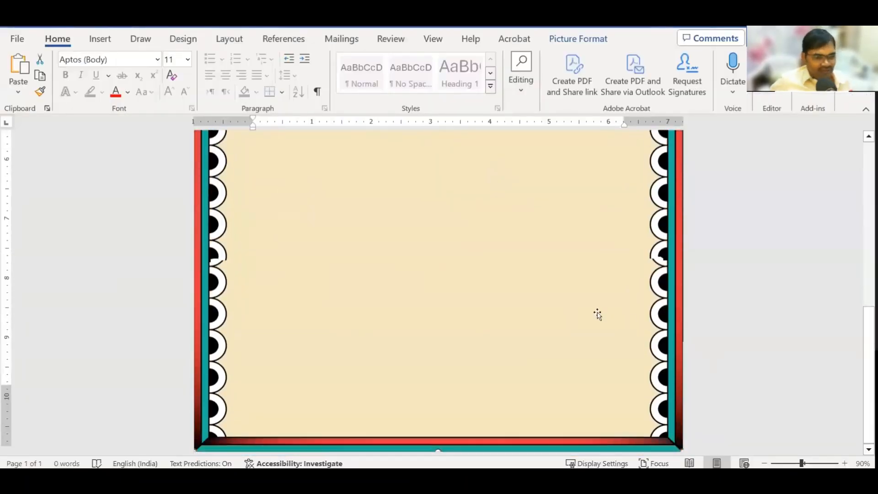
Delete the frame picture from the page and bring it back
scroll(597, 314, "up", 10)
scroll(597, 315, "up", 3)
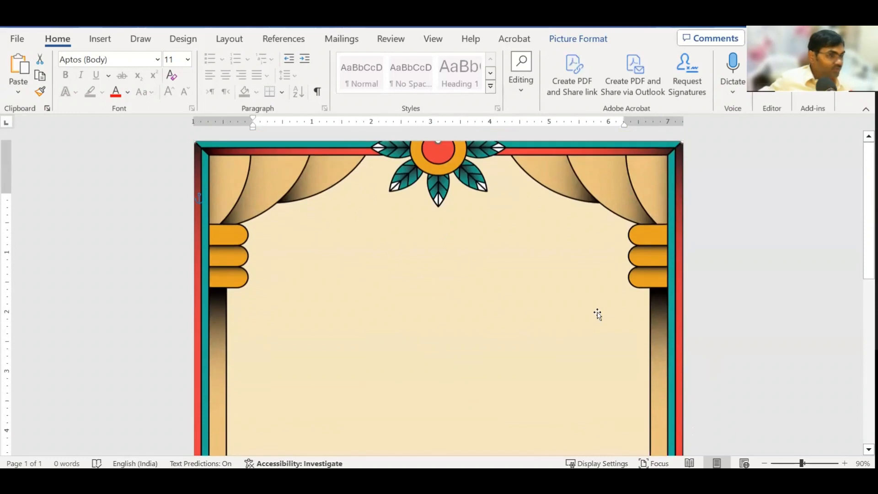
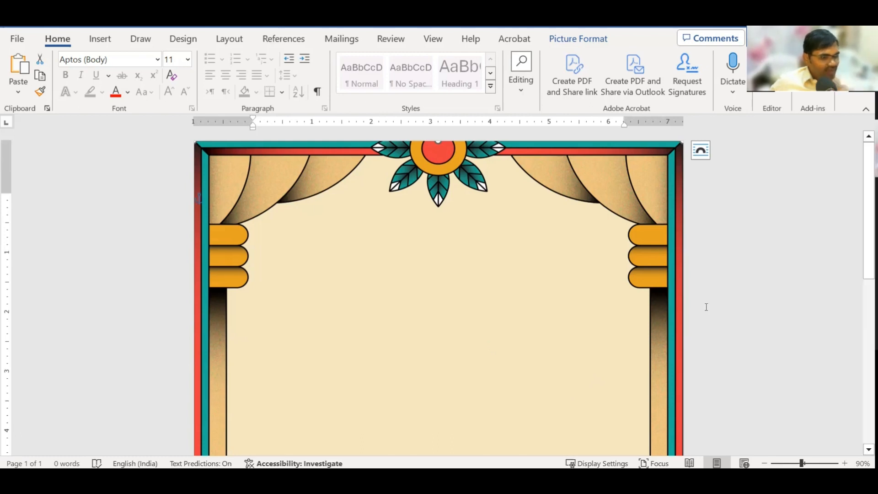
key("Delete")
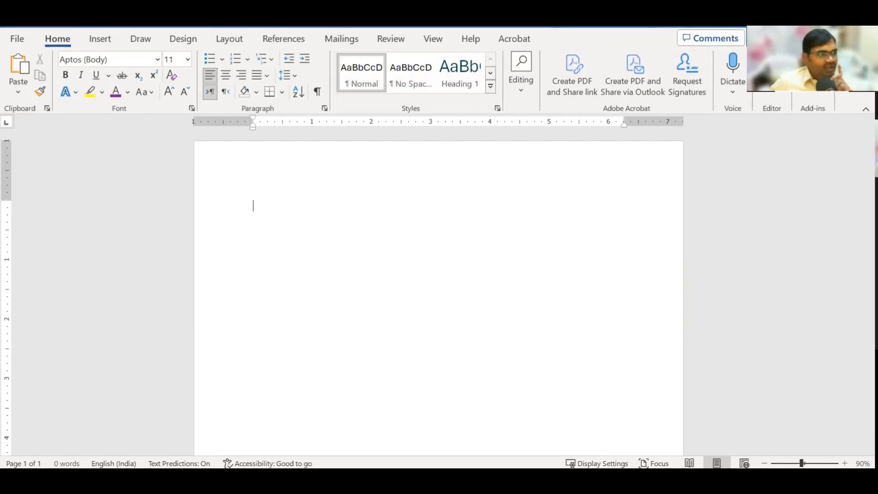
key("ctrl+v")
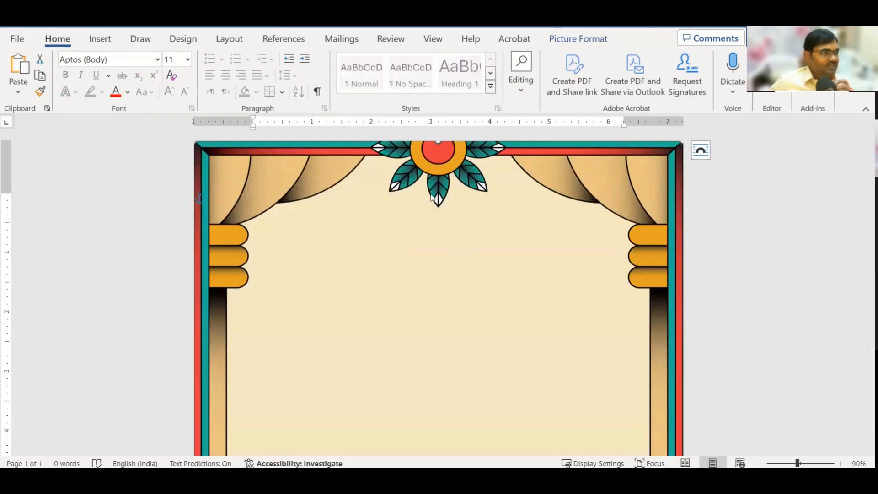
Save the framed document, the table document and the Art-bordered document as Doc7, Sl and Doc8 in the OneDrive Documents folder
key("ctrl+s")
left_click(429, 318)
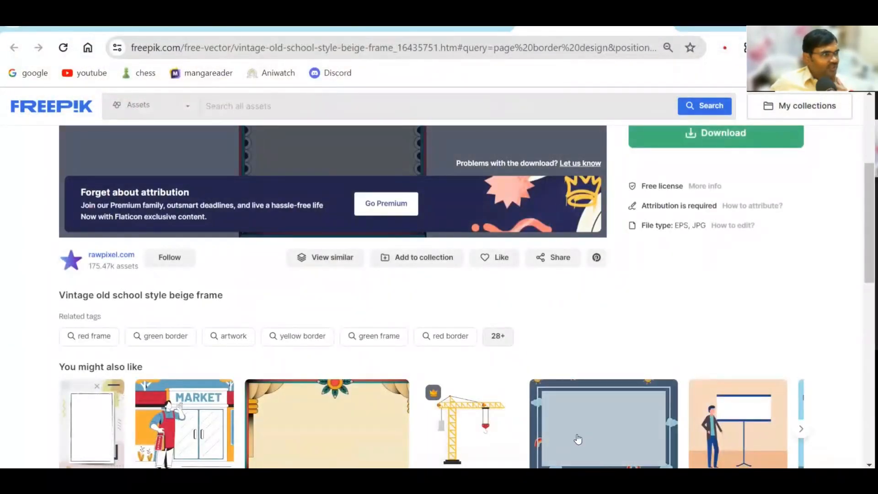
left_click(389, 478)
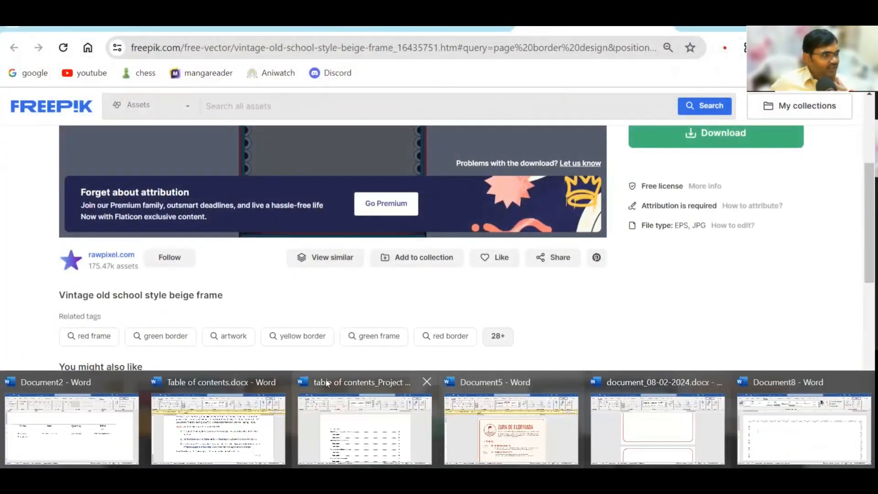
left_click(132, 385)
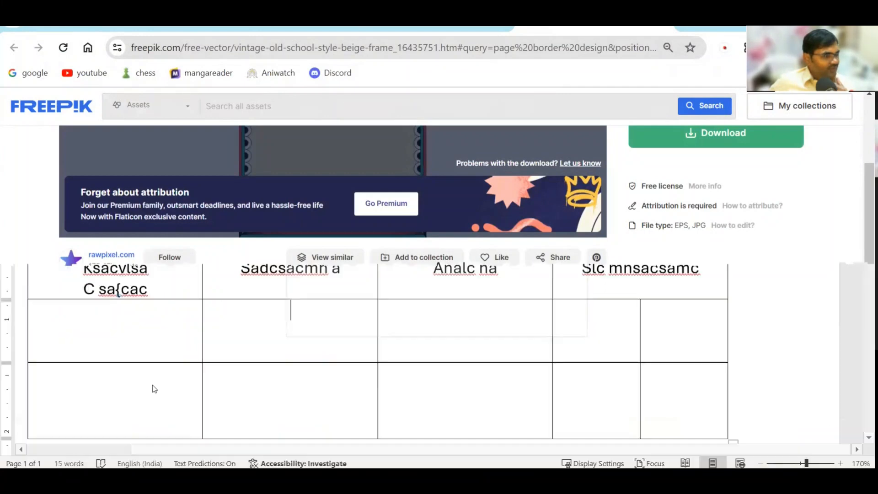
left_click(430, 320)
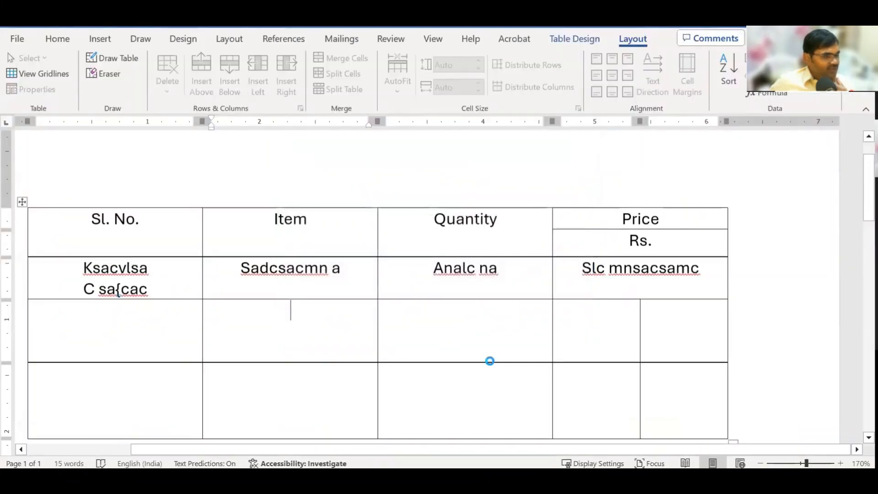
left_click(283, 478)
left_click(132, 383)
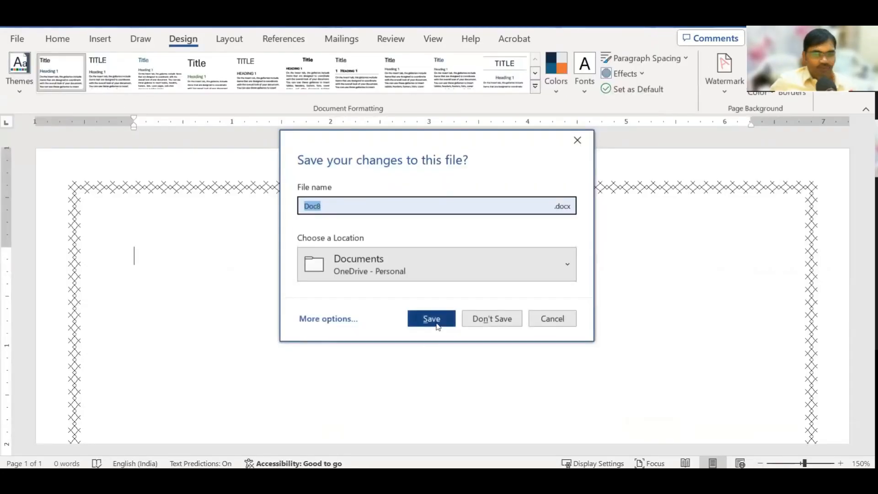
left_click(435, 323)
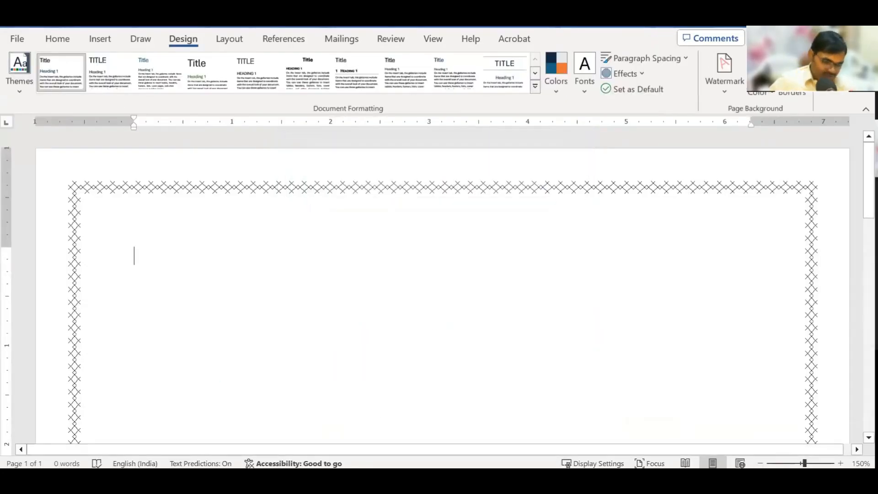
Close all remaining Word windows, including Table of contents, Document5, document_08-02-2024 and Doc8
left_click(158, 385)
left_click(389, 478)
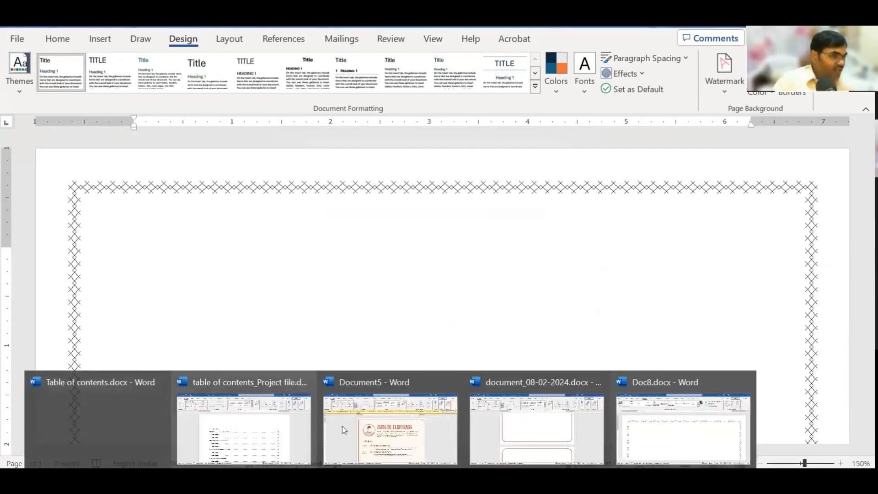
left_click(232, 383)
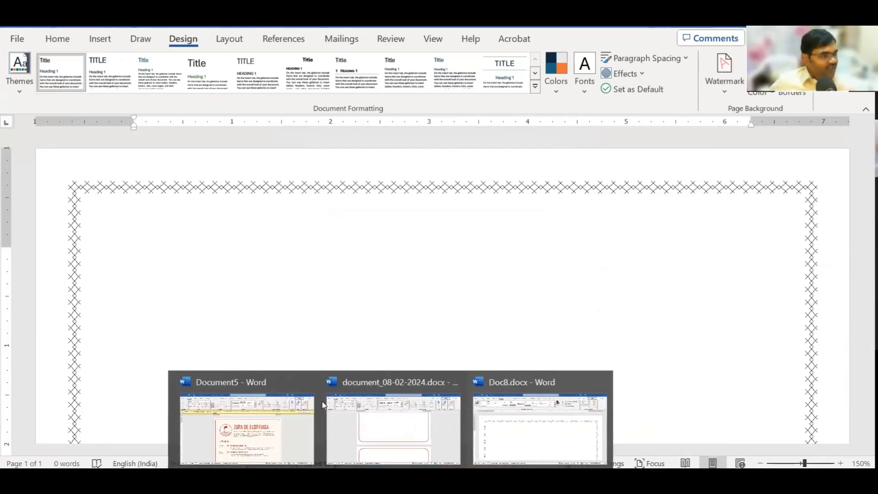
left_click(306, 382)
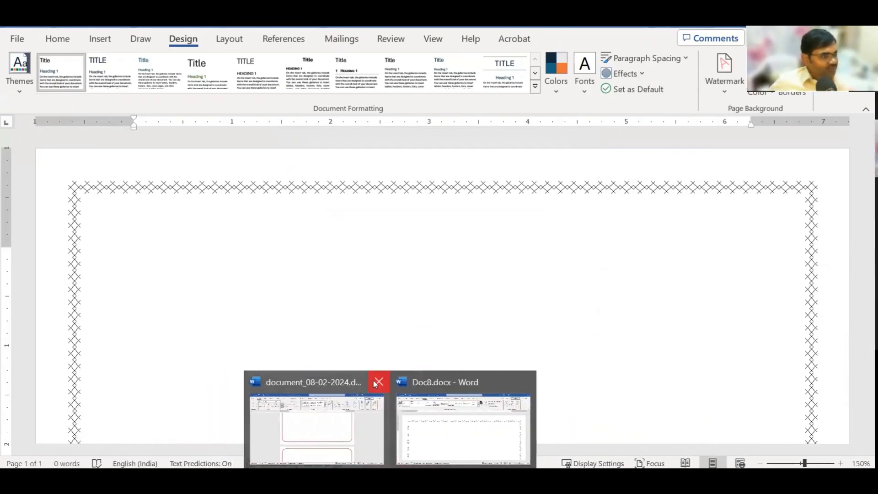
left_click(377, 383)
left_click(447, 384)
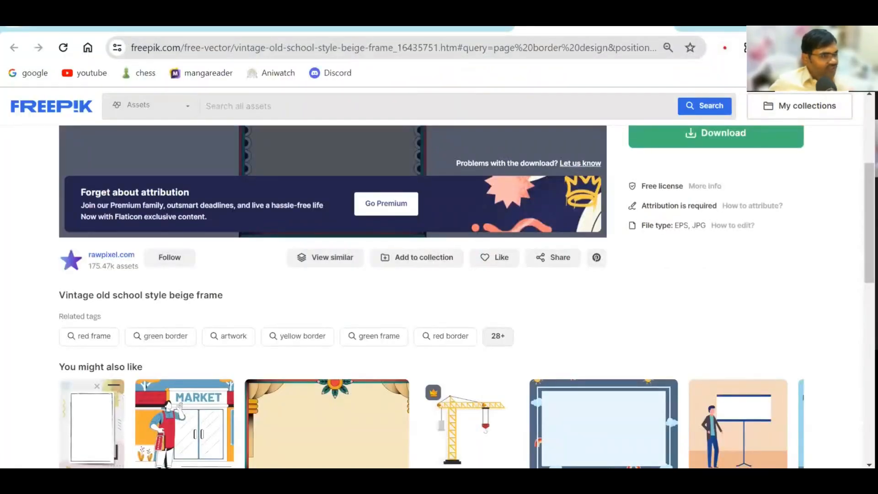
Start Word again from the installed programs and create a blank document
key("super")
scroll(109, 325, "down", 15)
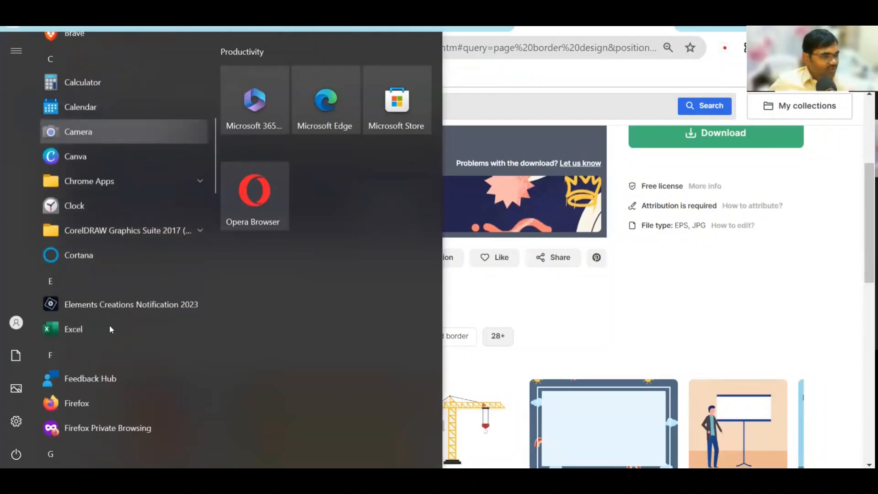
scroll(118, 323, "down", 8)
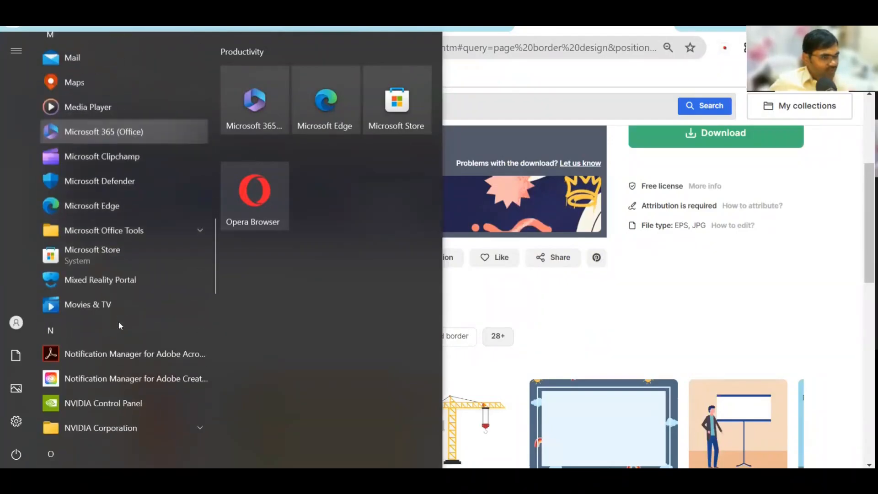
scroll(119, 321, "down", 10)
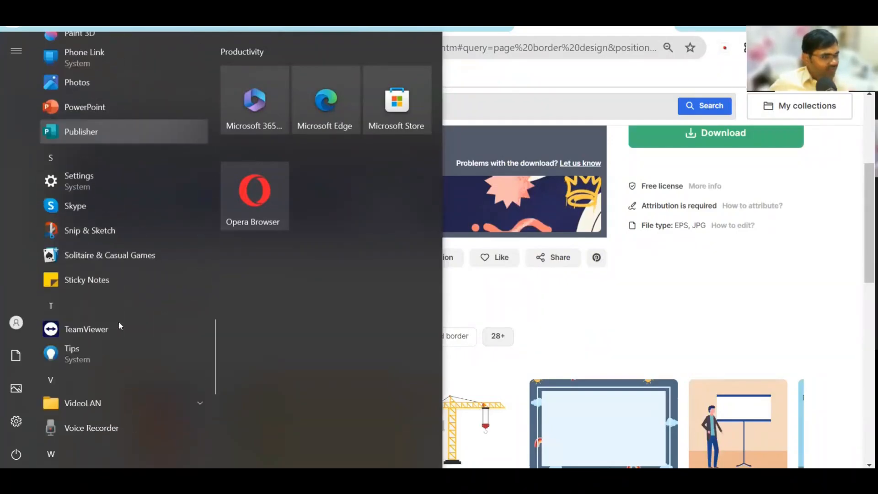
scroll(119, 321, "up", 4)
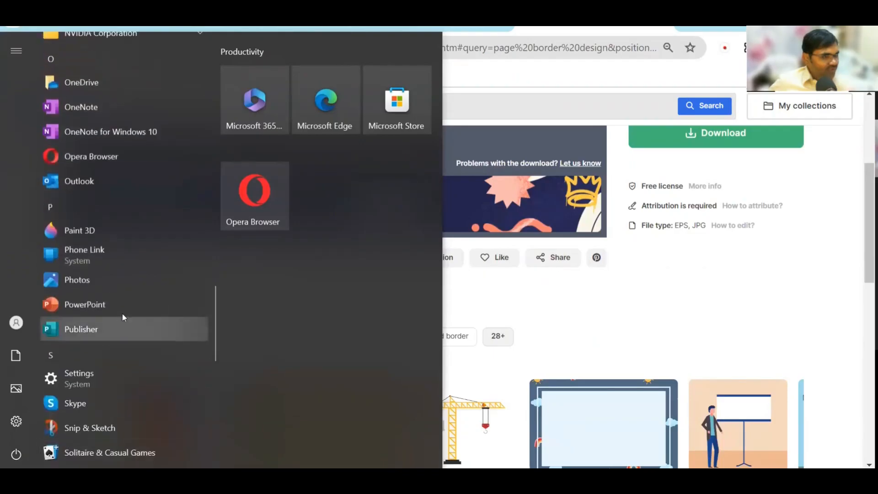
scroll(124, 311, "up", 2)
scroll(128, 298, "down", 10)
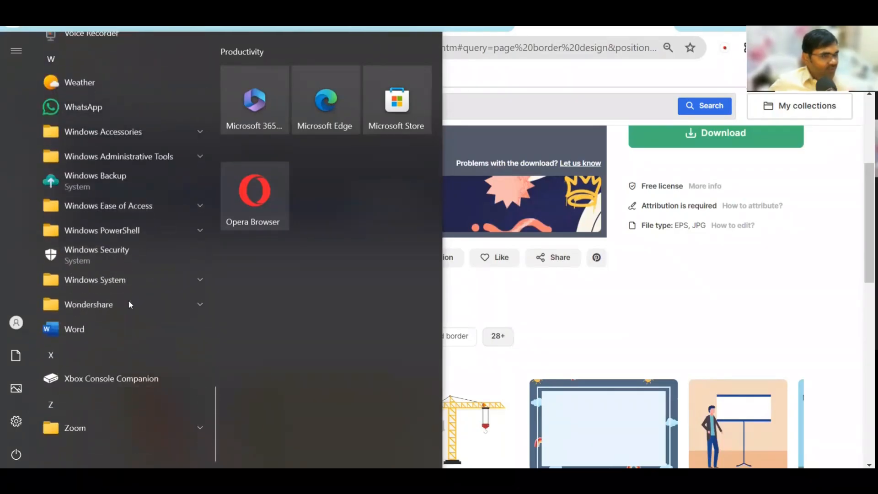
left_click(97, 330)
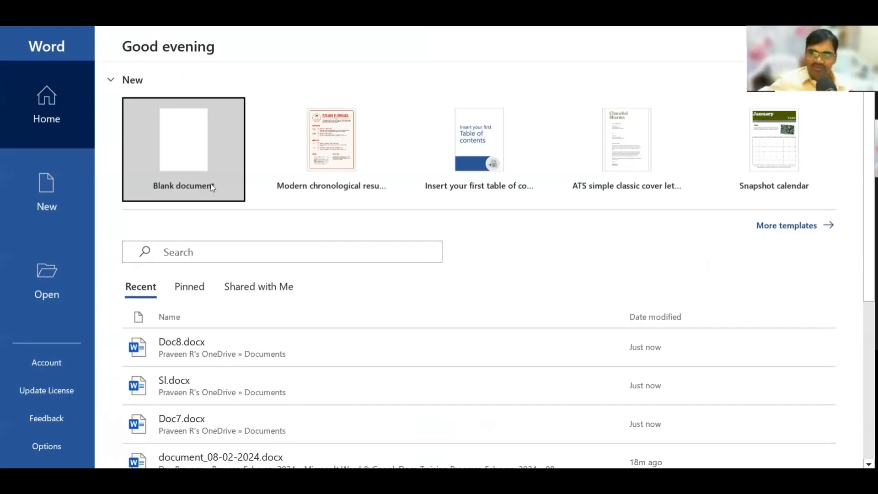
left_click(185, 146)
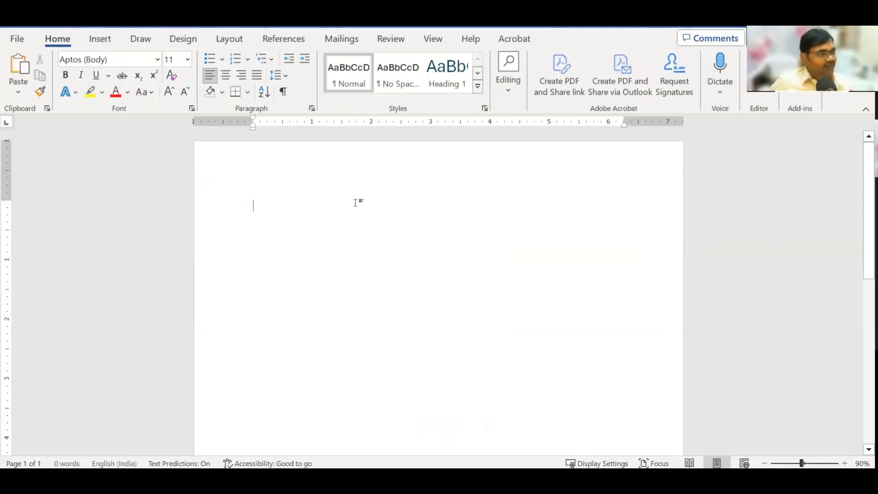
Examine the templates offered for new documents, including the online resume, letter and brochure designs, and return to the blank document
left_click(17, 39)
left_click(45, 107)
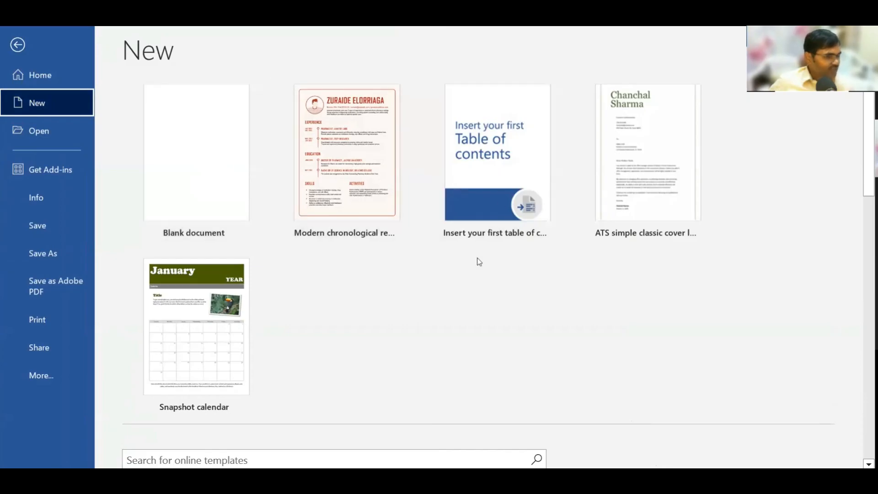
scroll(465, 282, "down", 2)
scroll(465, 282, "down", 1)
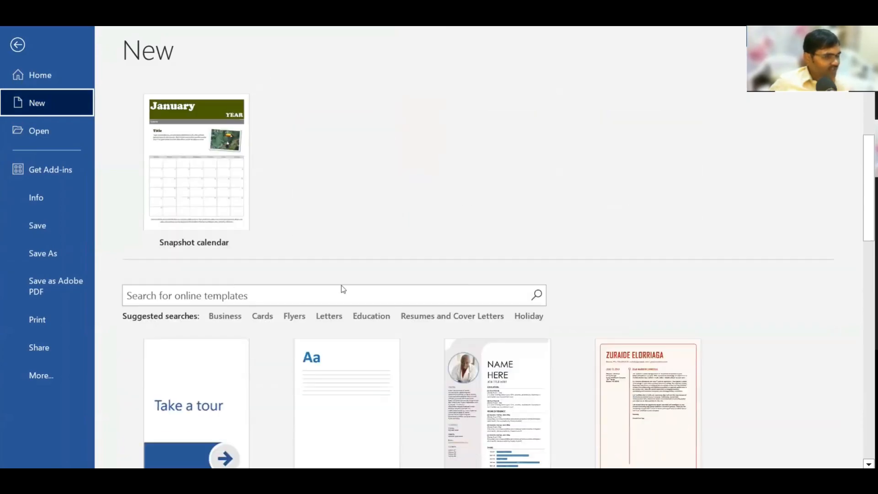
scroll(342, 288, "down", 1)
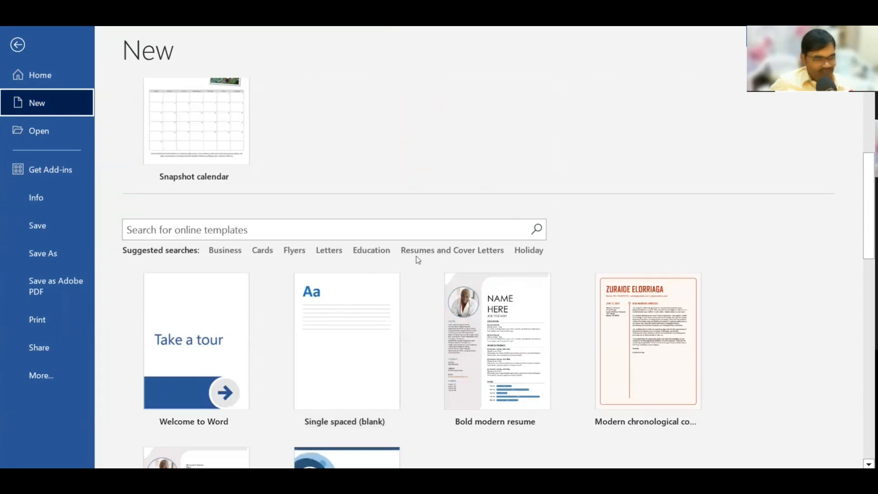
scroll(558, 276, "down", 2)
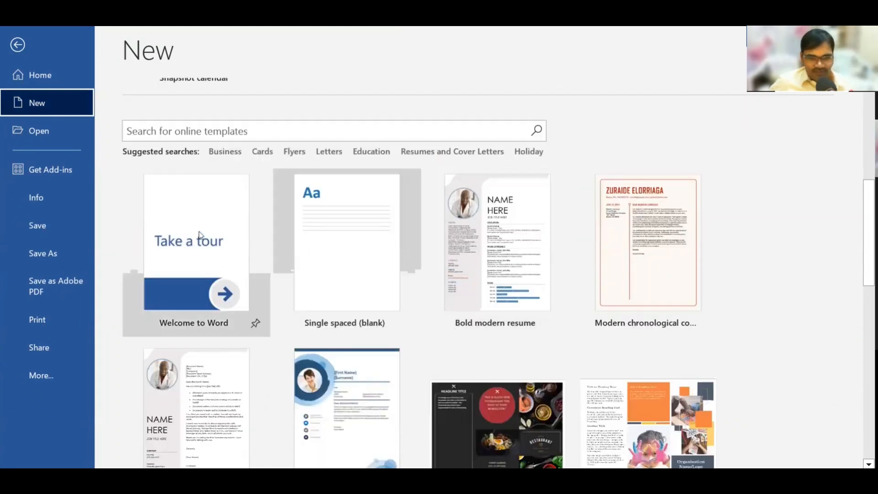
scroll(283, 221, "up", 2)
scroll(256, 251, "up", 1)
scroll(298, 285, "down", 2)
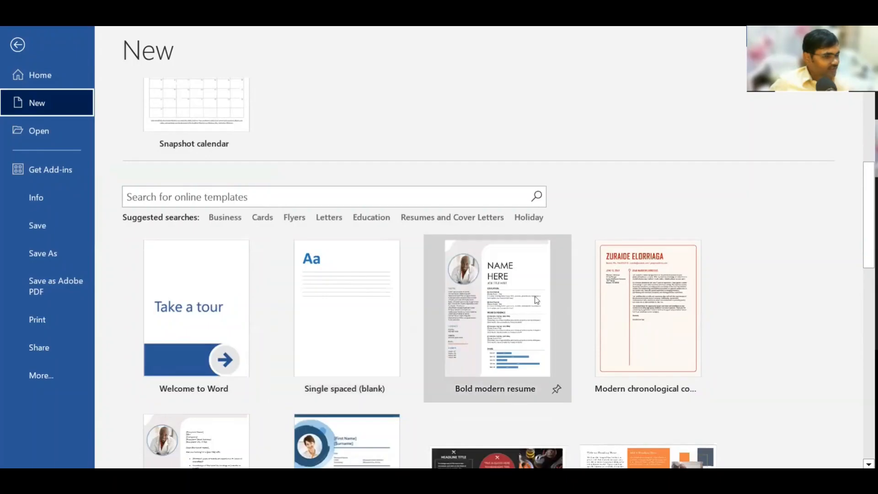
scroll(515, 307, "down", 3)
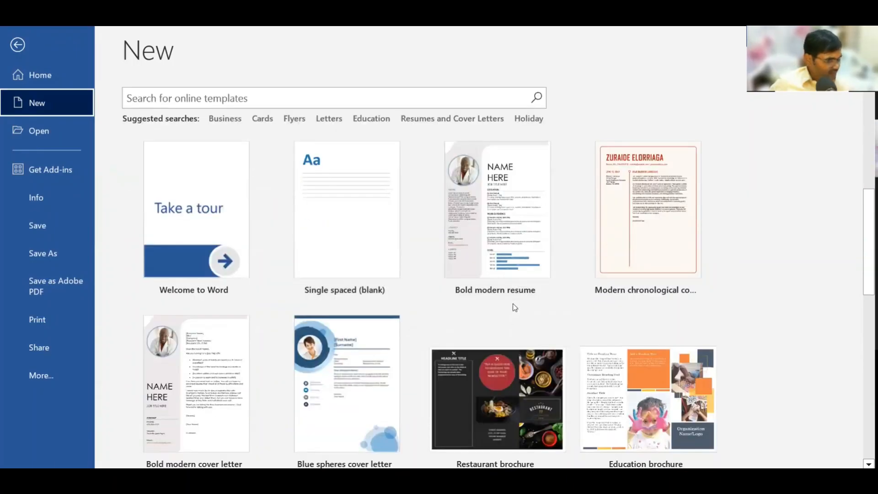
scroll(515, 307, "up", 1)
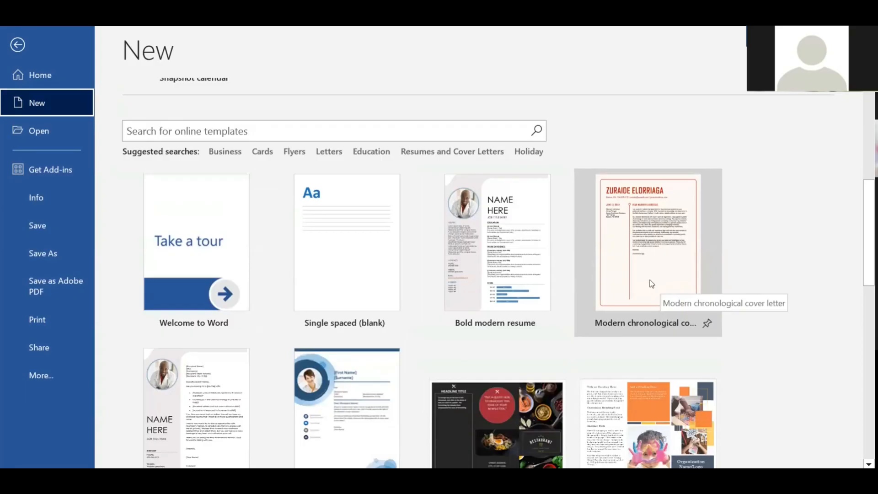
scroll(650, 280, "up", 6)
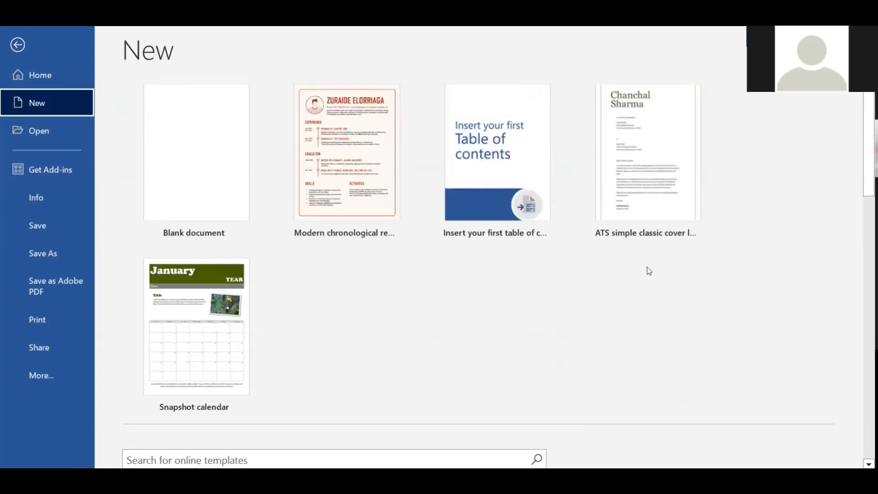
key("Escape")
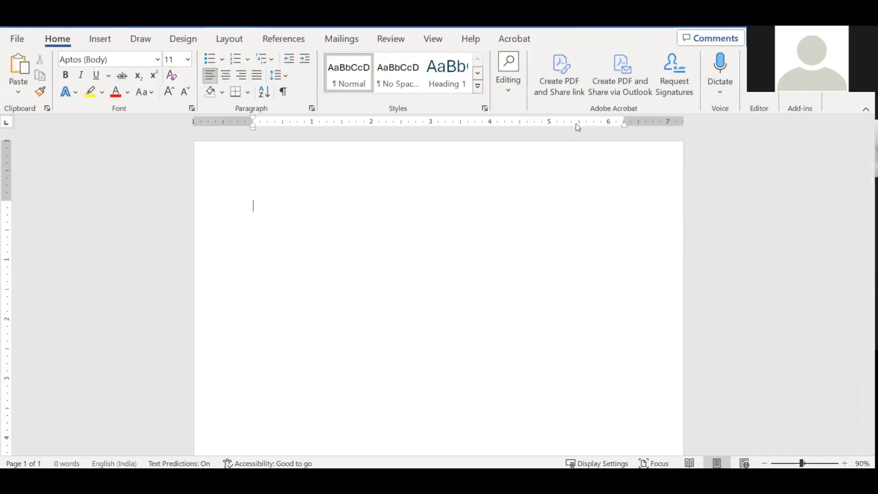
Collapse the ribbon so that only its tab names remain above the blank page
left_click(865, 111)
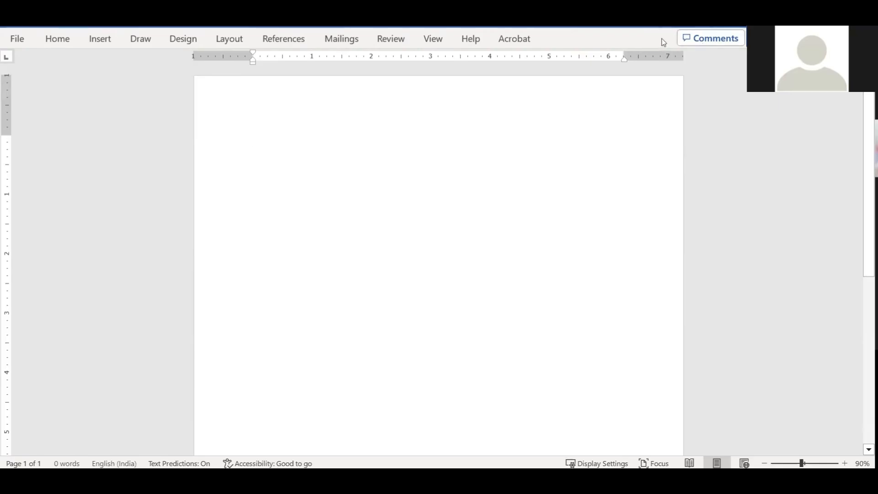
right_click(639, 38)
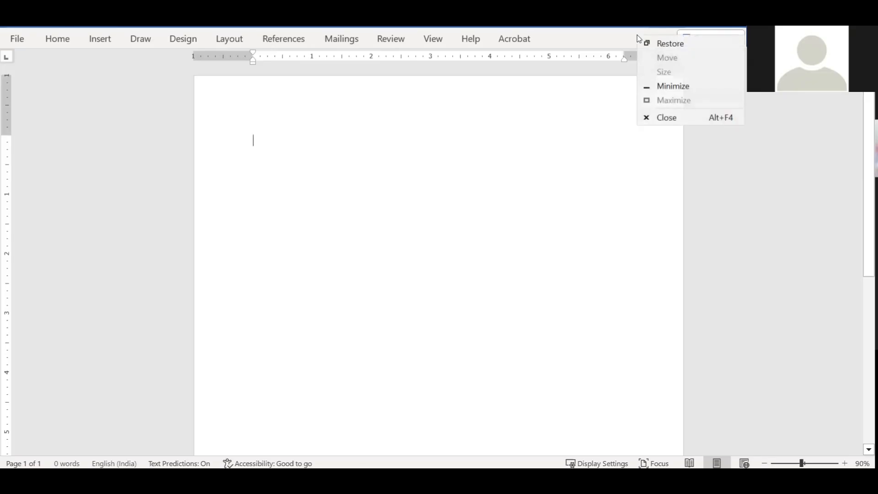
right_click(624, 18)
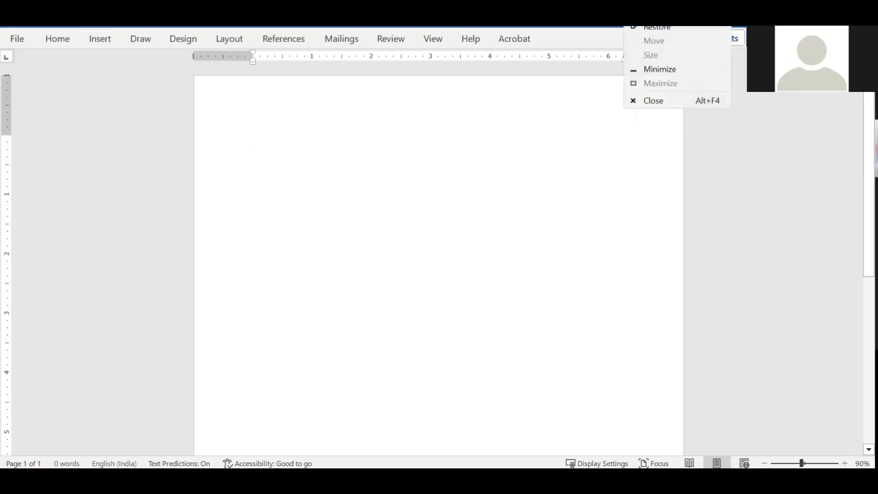
key("Escape")
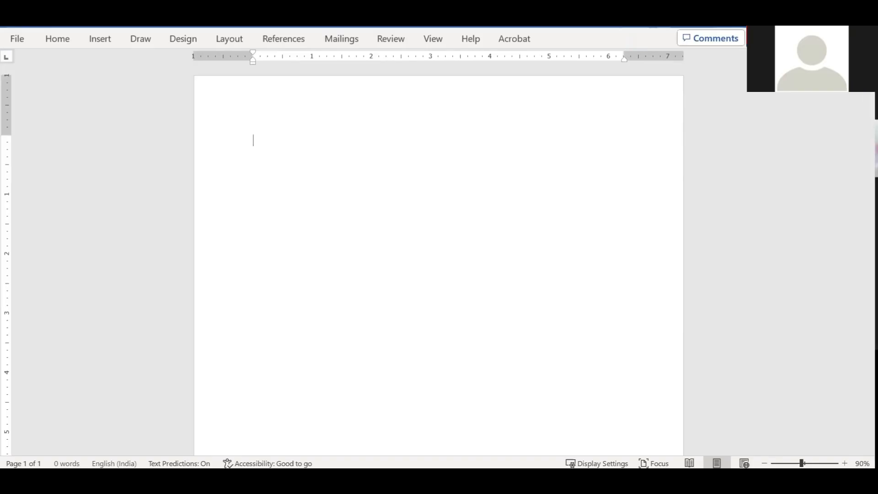
Examine the margin, orientation and page settings in the Page Setup dialog and close it without changes
key("alt+p")
key("s")
key("p")
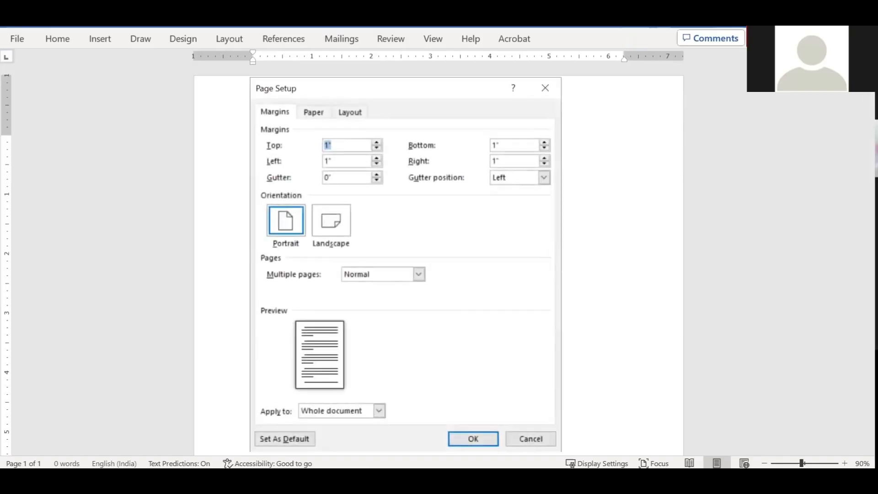
left_click(546, 90)
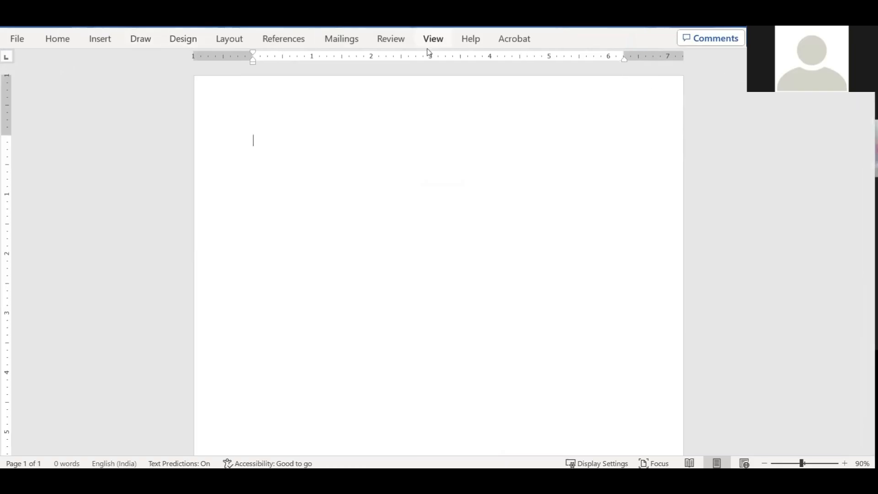
Temporarily display the mailing, reference and layout commands from the collapsed ribbon and return to the page
left_click(348, 44)
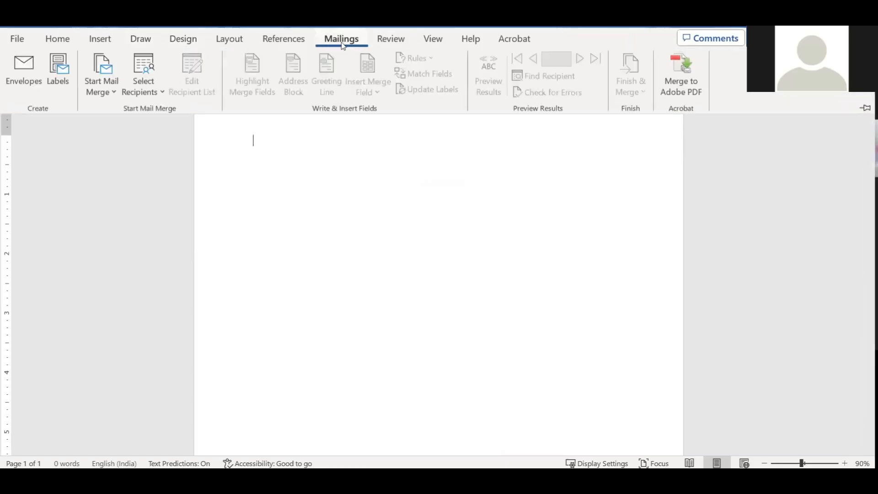
left_click(286, 43)
left_click(236, 44)
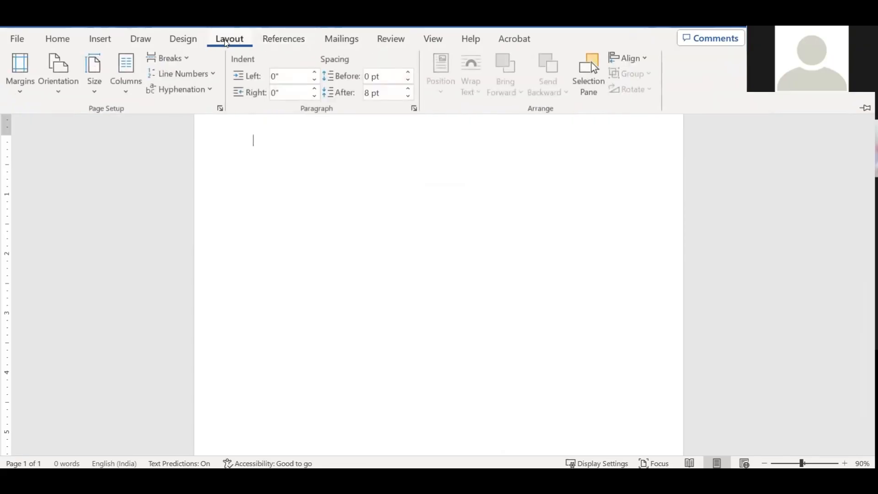
left_click(296, 158)
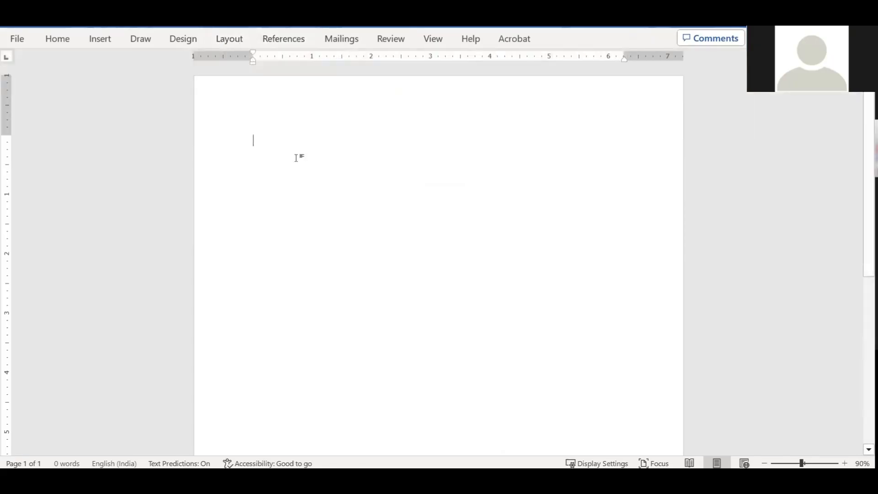
Pin the ribbon open with the page layout commands showing, and collapse it again
left_click(232, 44)
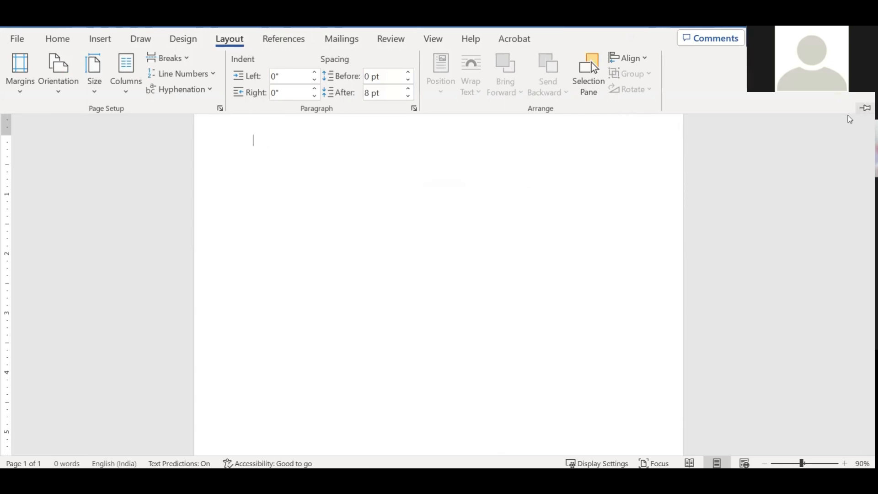
left_click(865, 108)
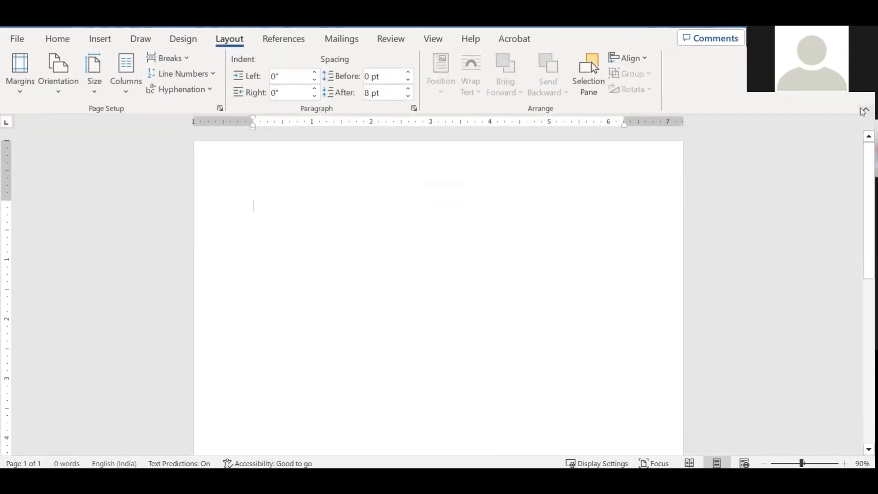
left_click(866, 109)
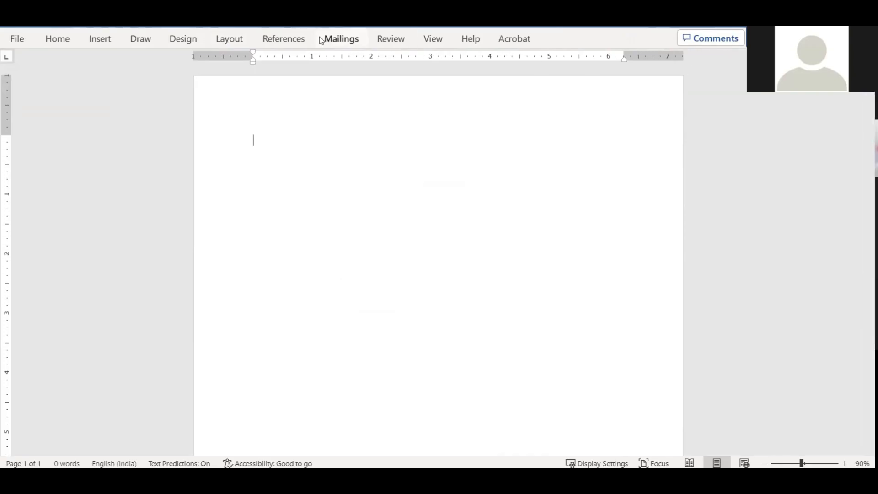
Display the reference and home commands, turn off the Collapse the Ribbon option, and collapse the ribbon again
left_click(284, 39)
right_click(682, 83)
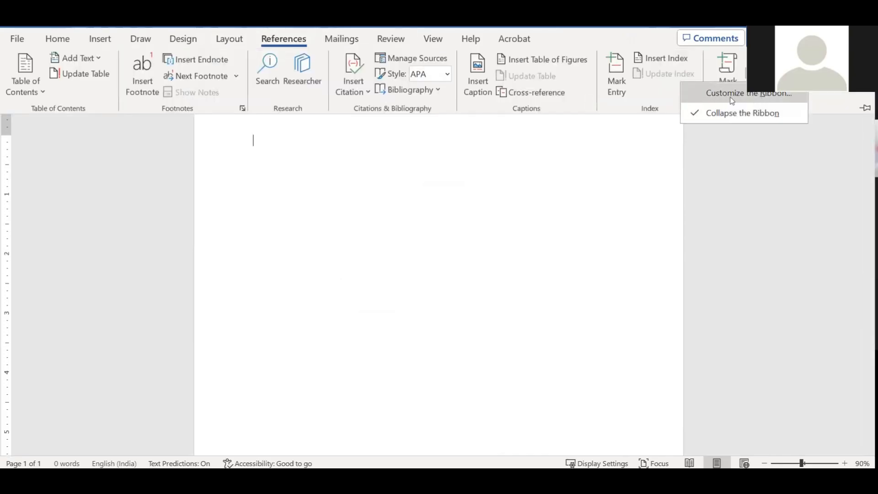
left_click(837, 91)
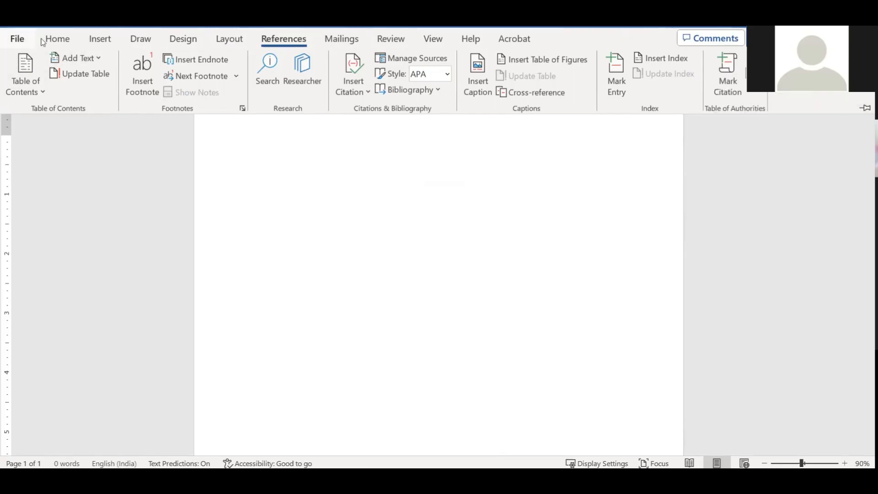
left_click(56, 39)
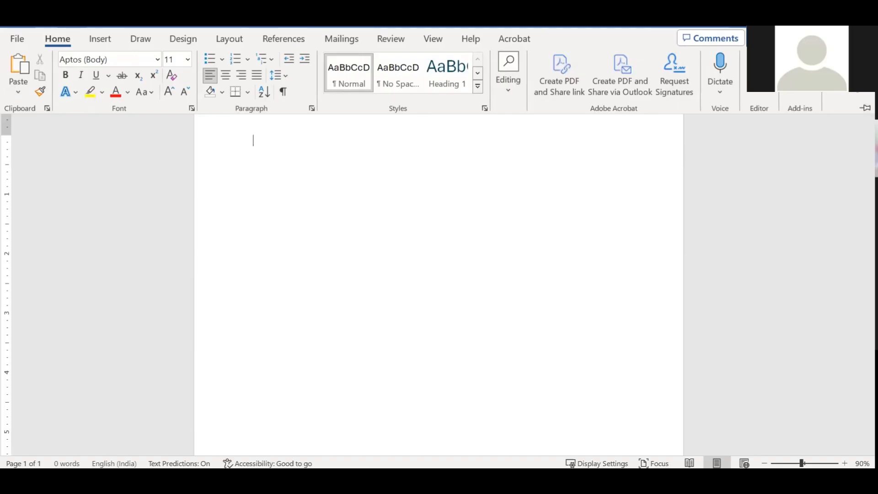
right_click(855, 106)
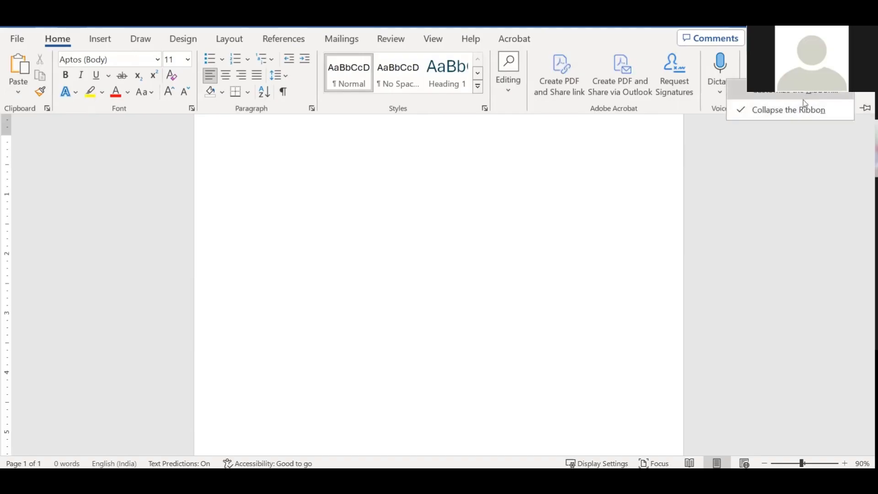
left_click(786, 110)
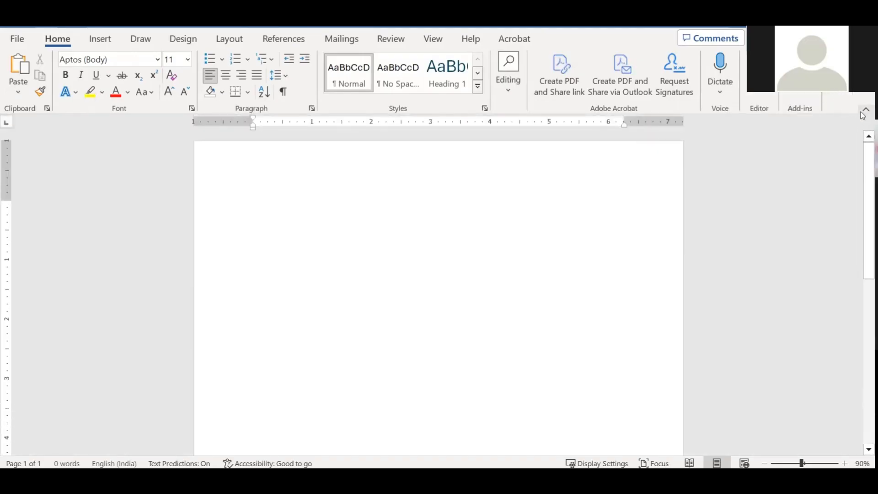
left_click(866, 109)
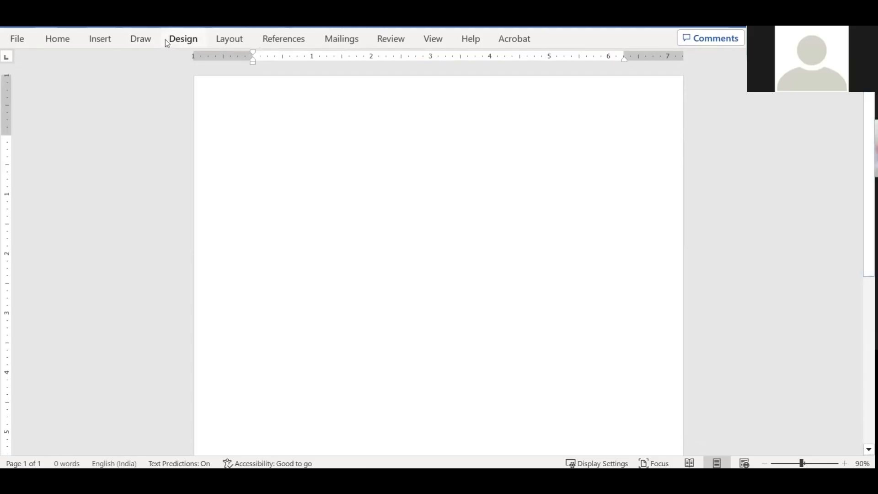
Display the design and home commands, switch off Collapse the Ribbon to keep them open, and hide them again
left_click(182, 40)
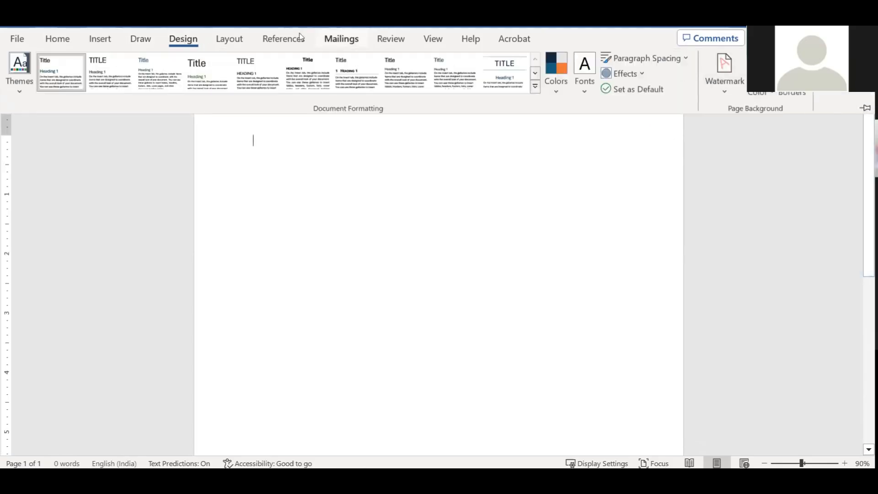
left_click(71, 40)
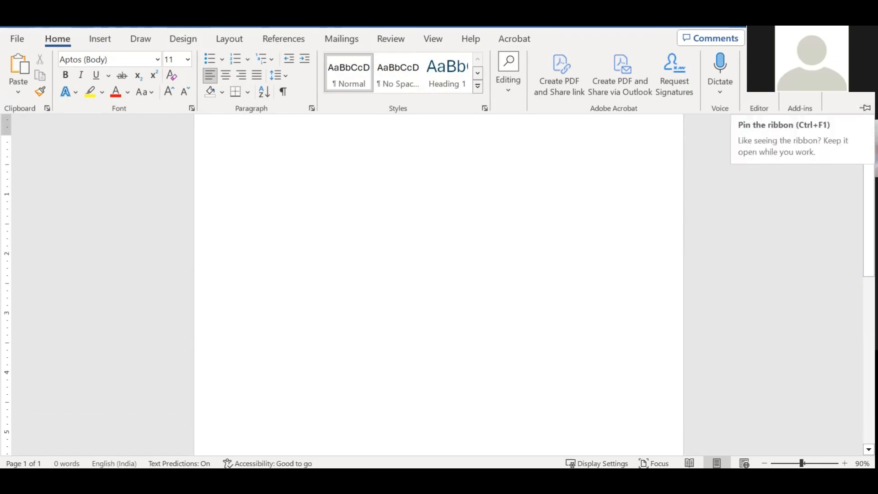
right_click(863, 112)
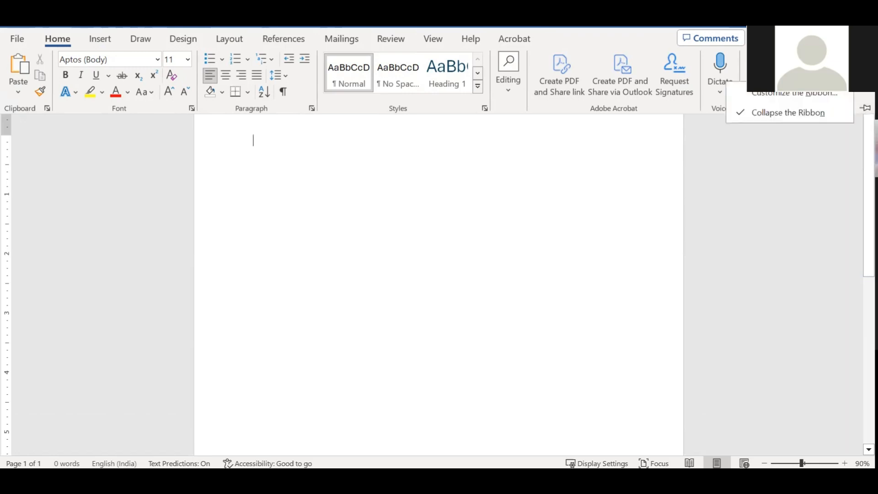
left_click(771, 113)
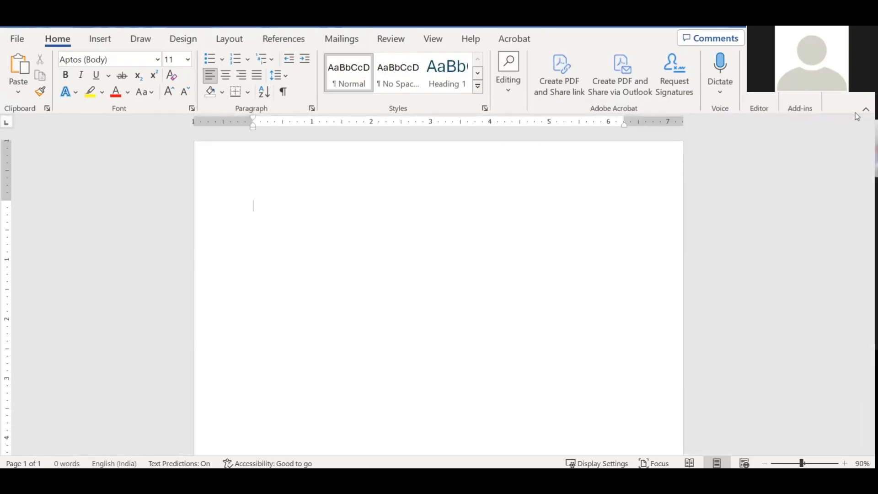
left_click(865, 112)
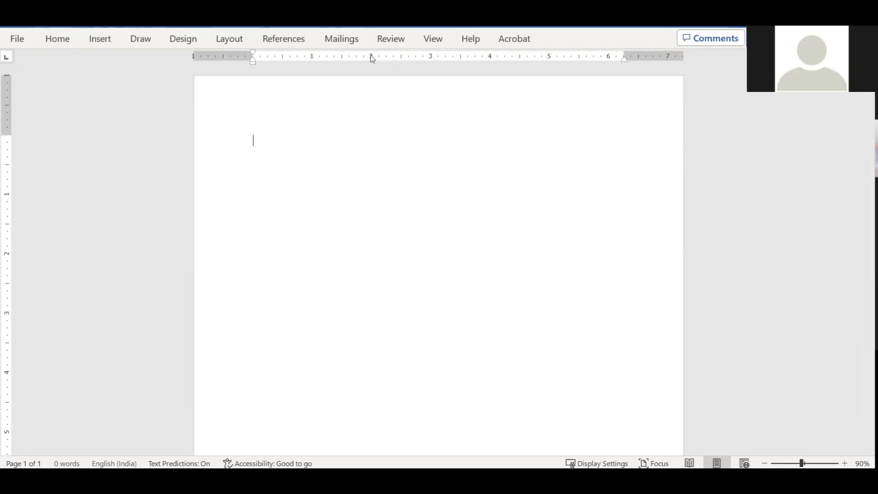
Restore the full ribbon with the page layout commands by disabling Collapse the Ribbon, and collapse it once more
left_click(240, 43)
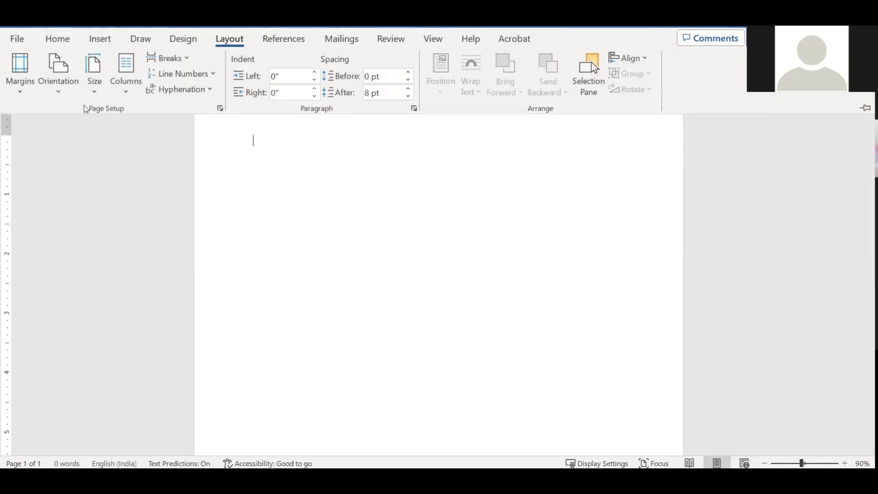
right_click(51, 100)
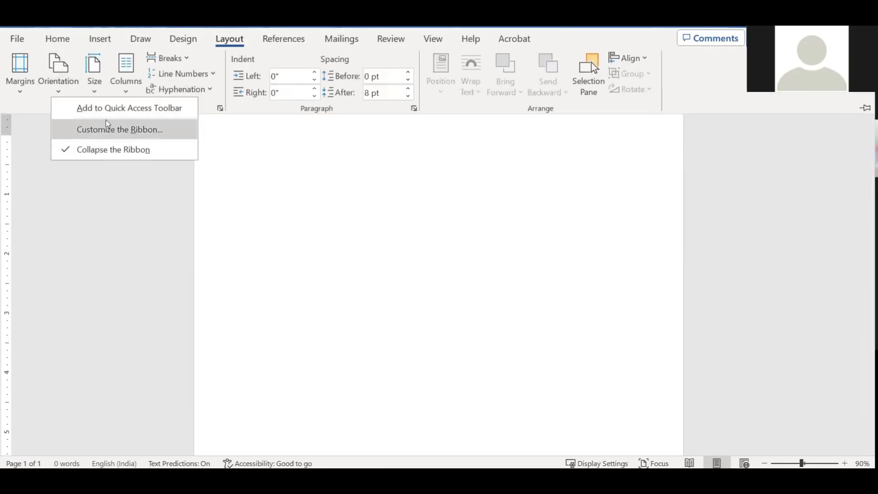
left_click(101, 155)
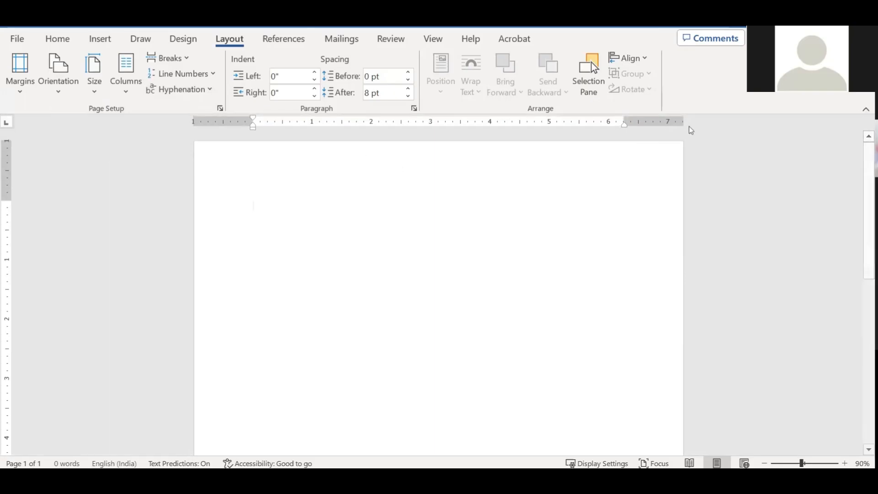
left_click(866, 109)
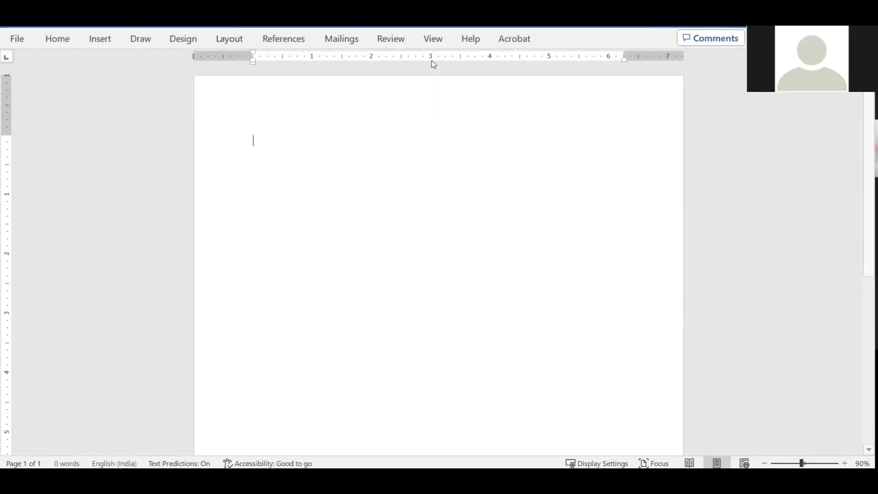
Temporarily display the review and mailing commands, and hide them again to leave only the ribbon's tab names
left_click(391, 39)
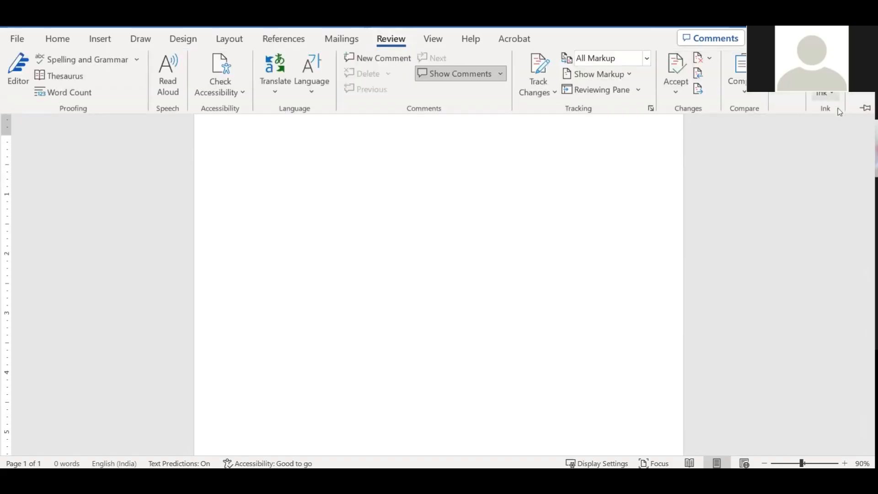
left_click(613, 20)
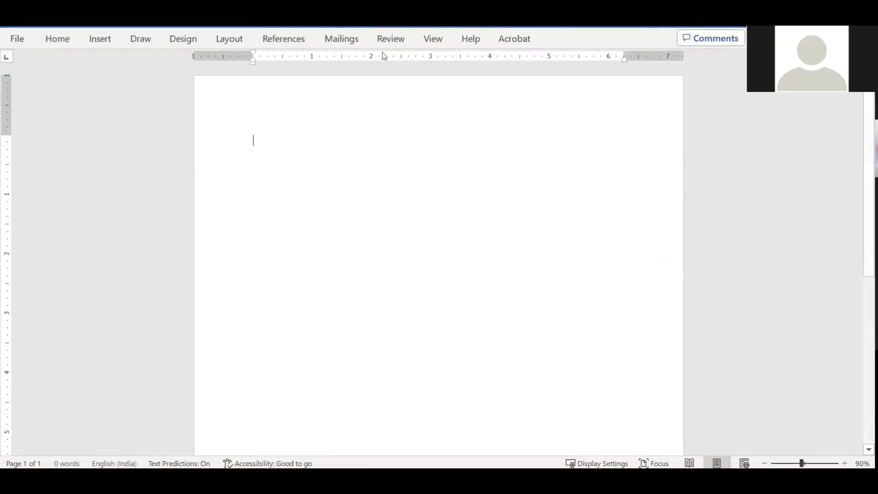
left_click(343, 39)
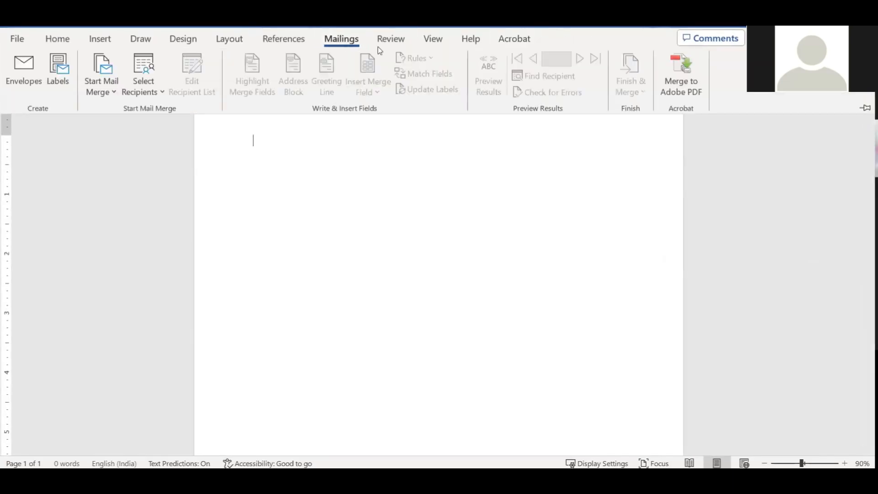
left_click(863, 108)
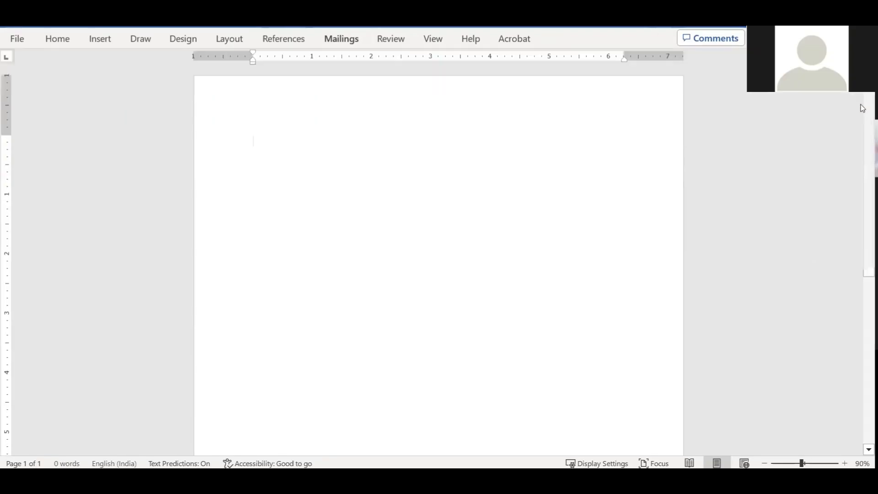
left_click(862, 111)
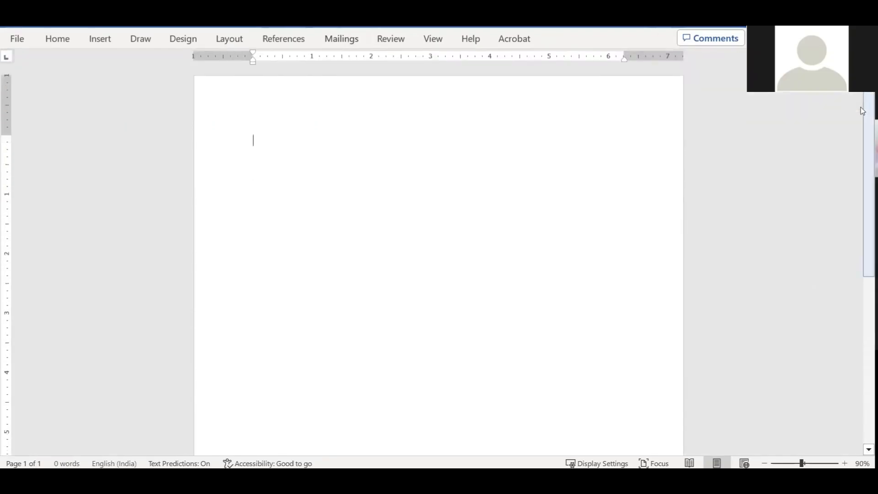
Insert the how-to-start-a-garden-from-scratch picture from this device's Downloads folder into the blank page
left_click(339, 41)
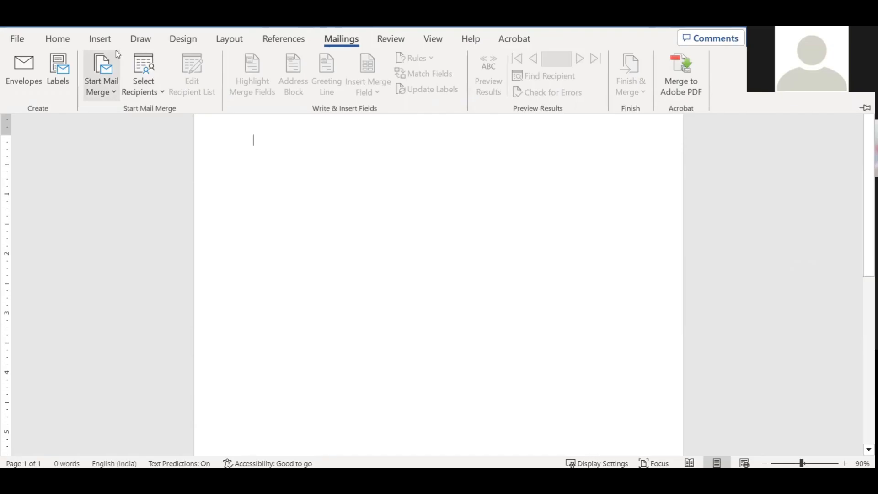
left_click(101, 38)
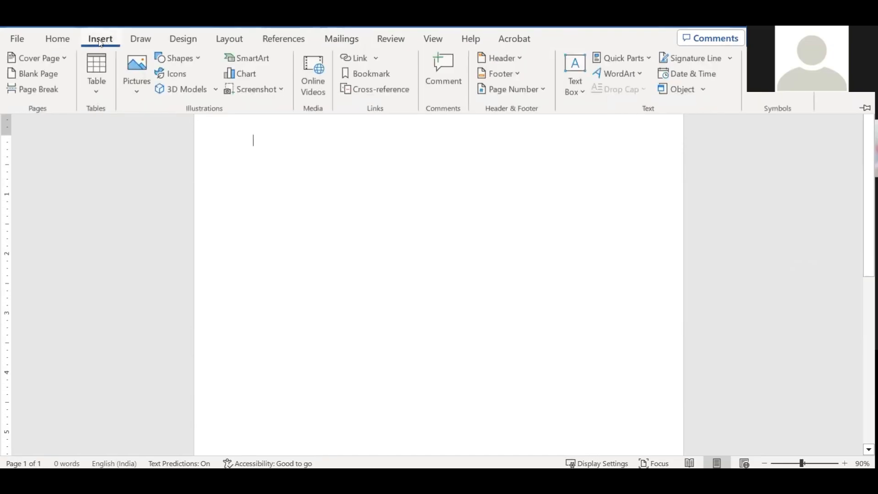
left_click(133, 84)
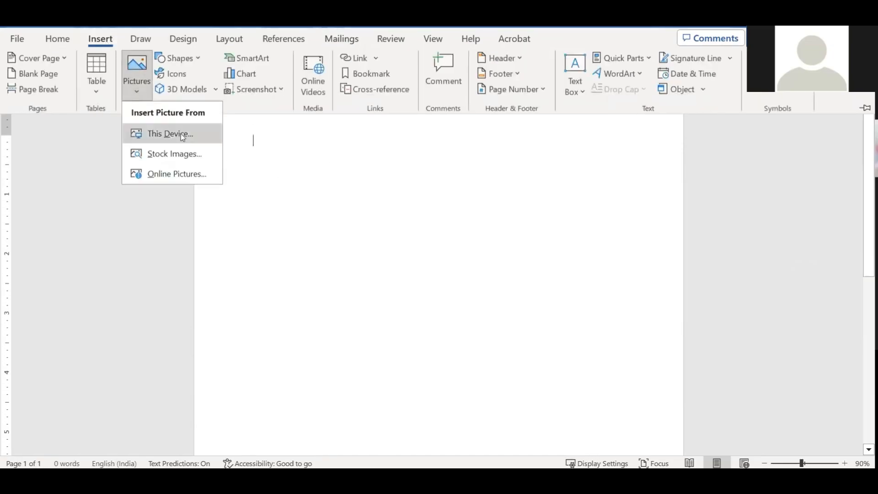
left_click(476, 212)
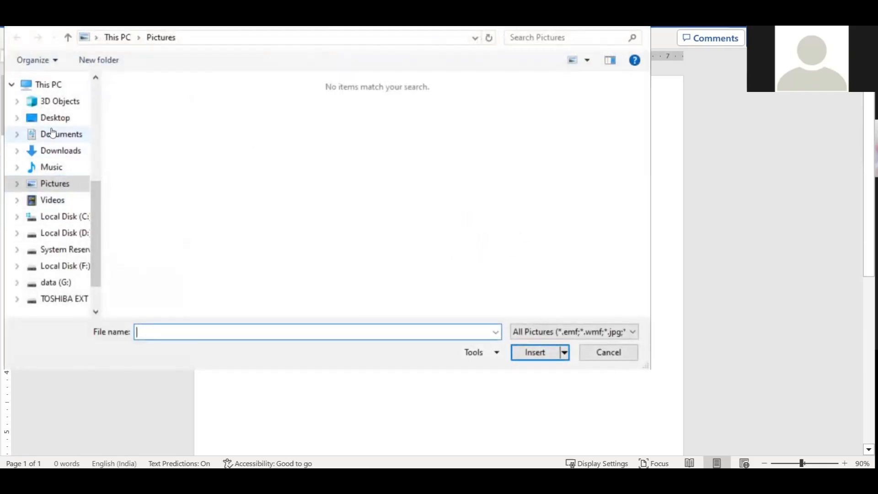
left_click(57, 151)
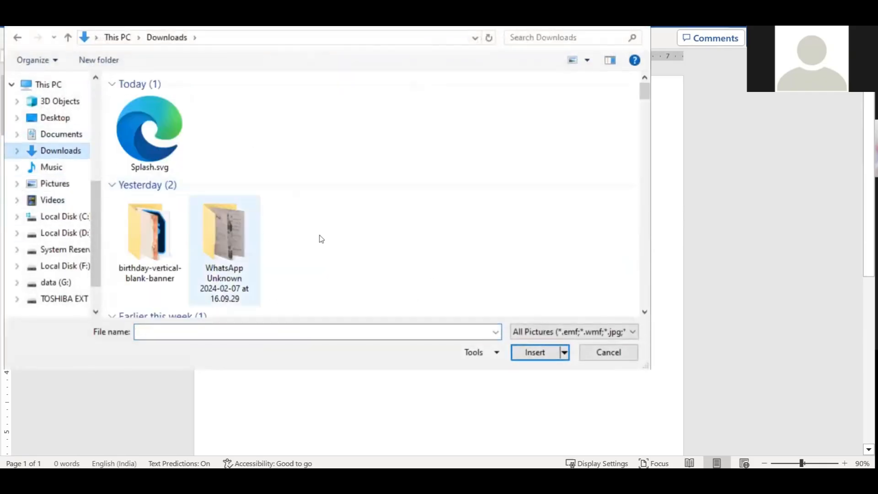
scroll(342, 231, "down", 5)
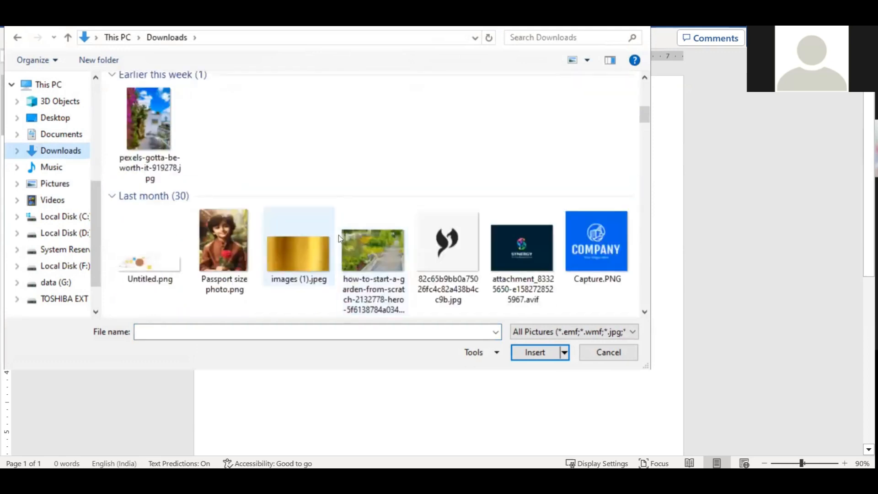
left_click(373, 247)
left_click(543, 356)
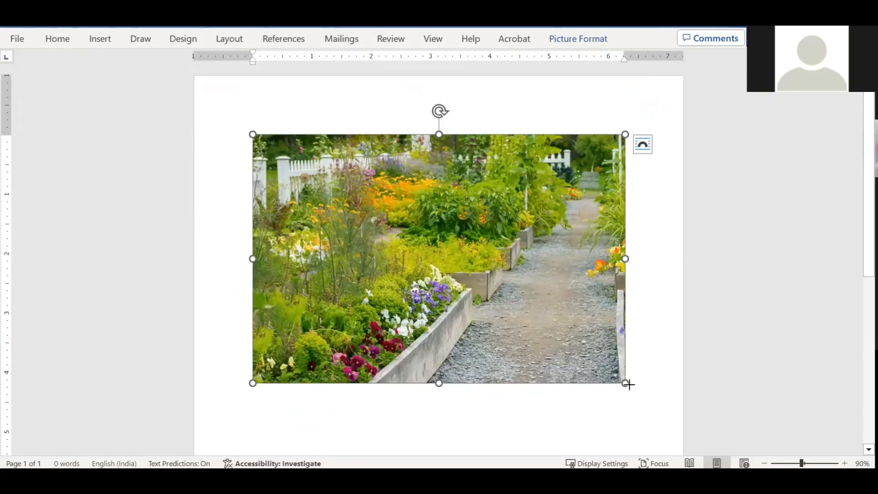
Enlarge the garden picture slightly from its lower-right corner, keeping its proportions
left_click_drag(626, 383, 635, 389)
scroll(620, 273, "down", 3)
scroll(640, 265, "up", 3)
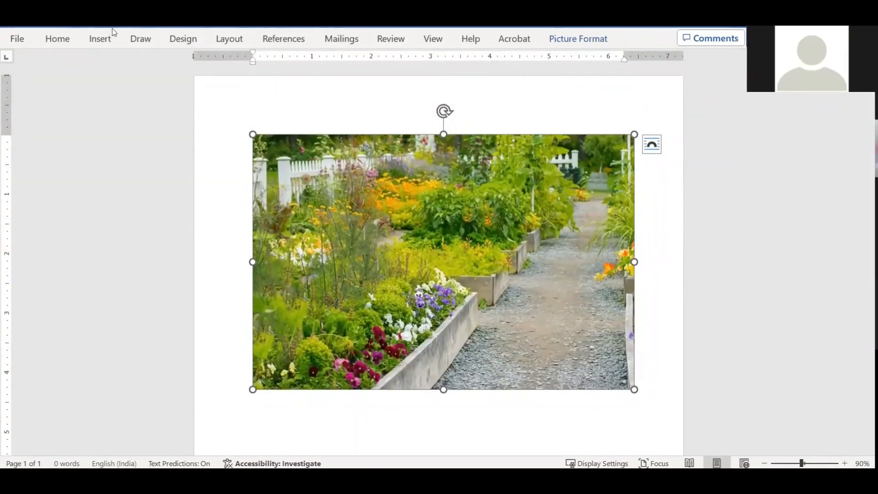
left_click(102, 40)
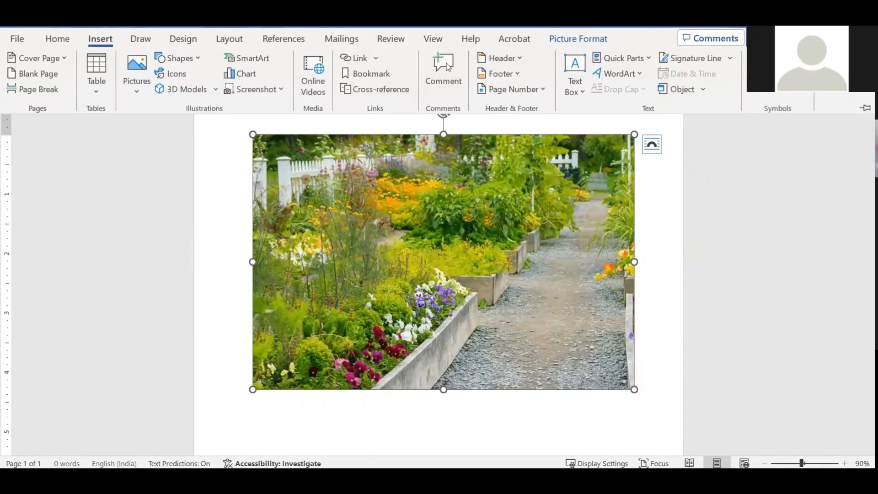
left_click(103, 40)
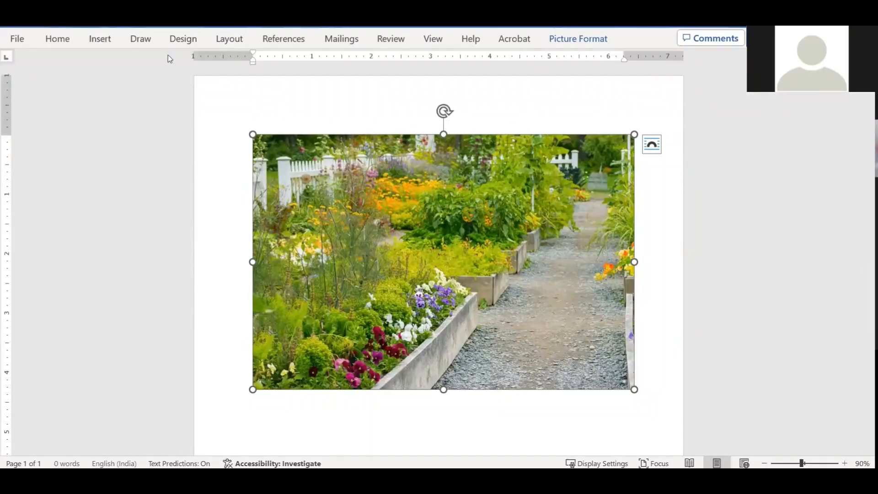
left_click(100, 39)
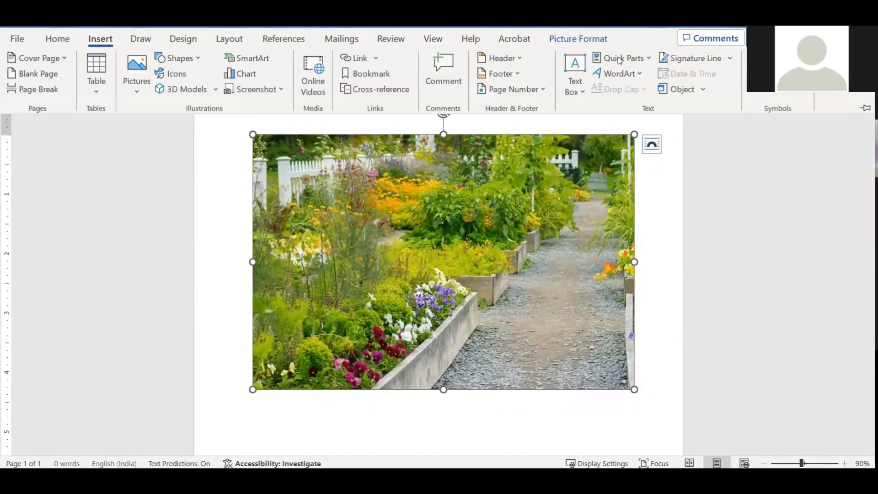
right_click(592, 26)
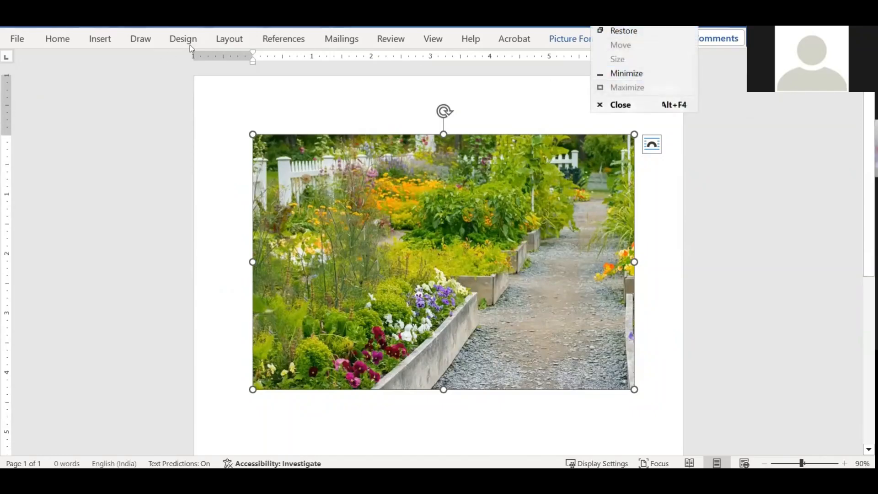
Insert a built-in Simple Text Box on the page with the garden picture
left_click(103, 39)
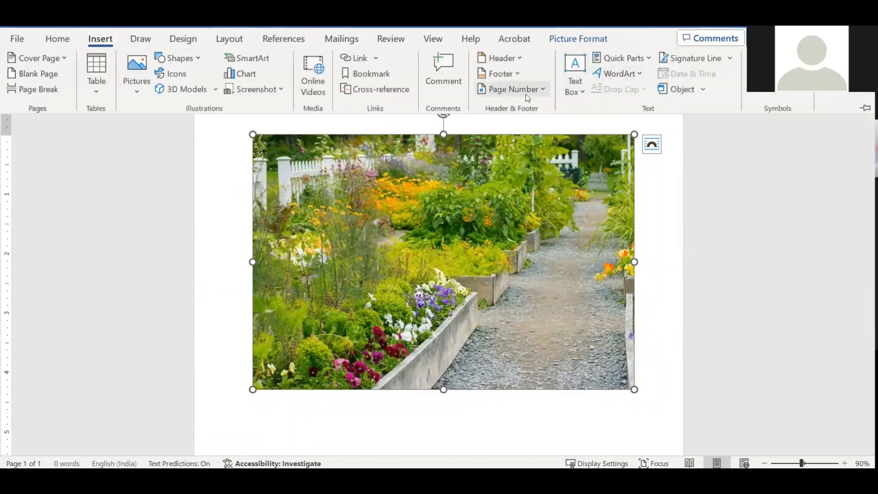
left_click(574, 71)
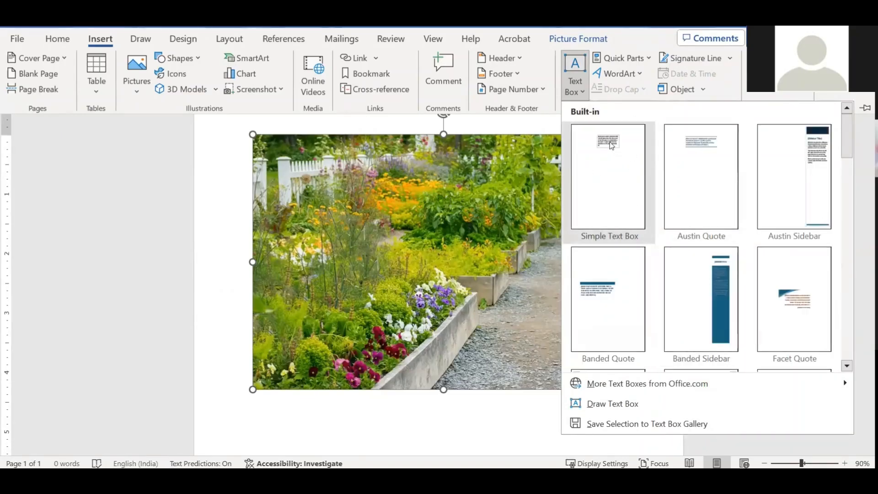
left_click(619, 151)
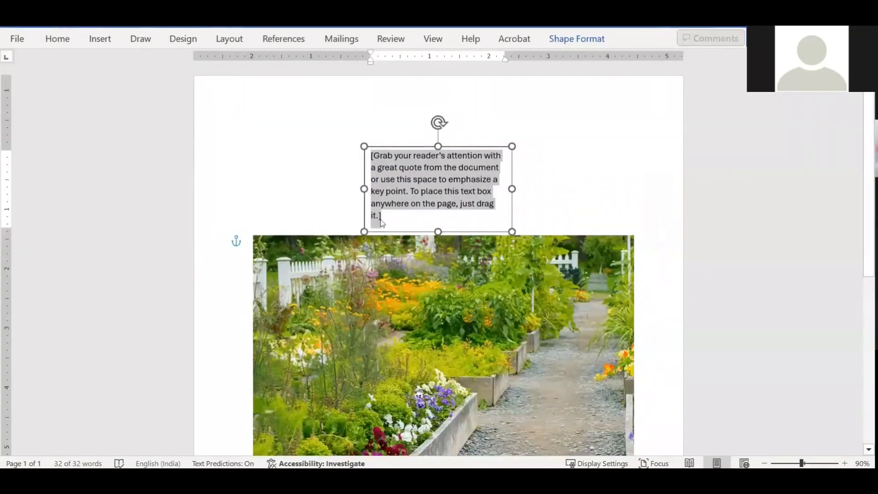
Replace the text box's placeholder with "Type your caption here"
left_click(399, 205)
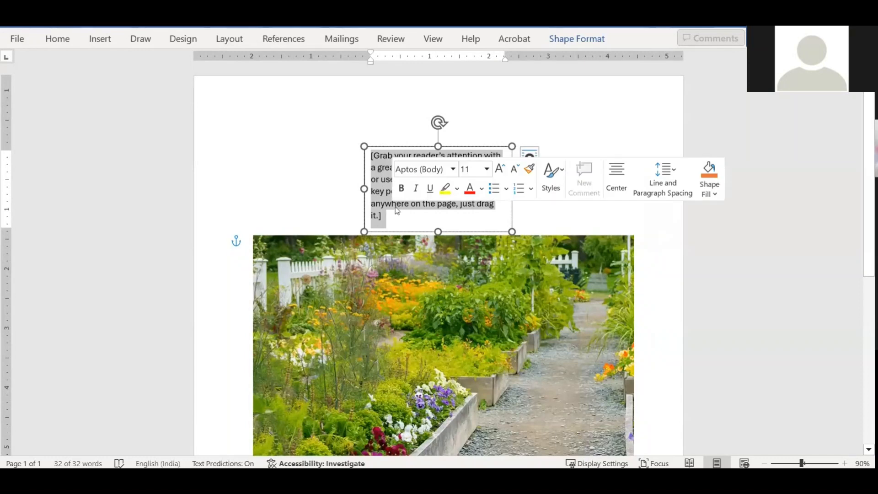
type("Ta")
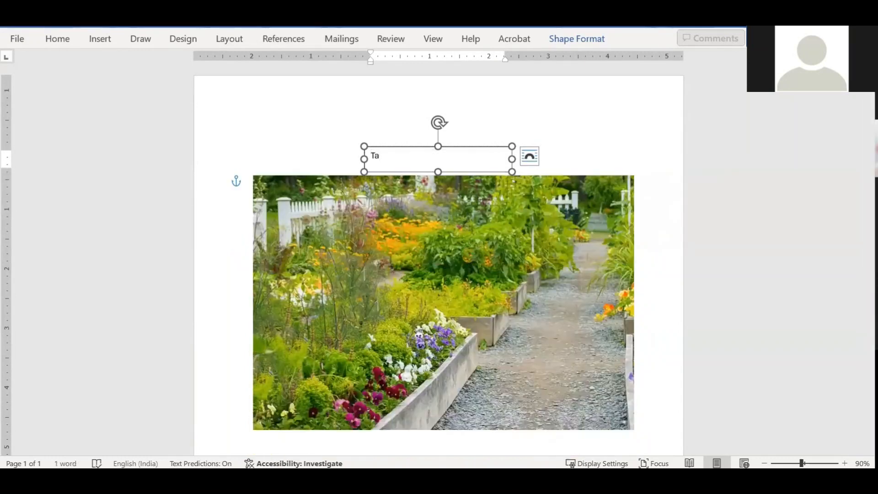
key("BackSpace")
key("BackSpace")
type("type your caption here")
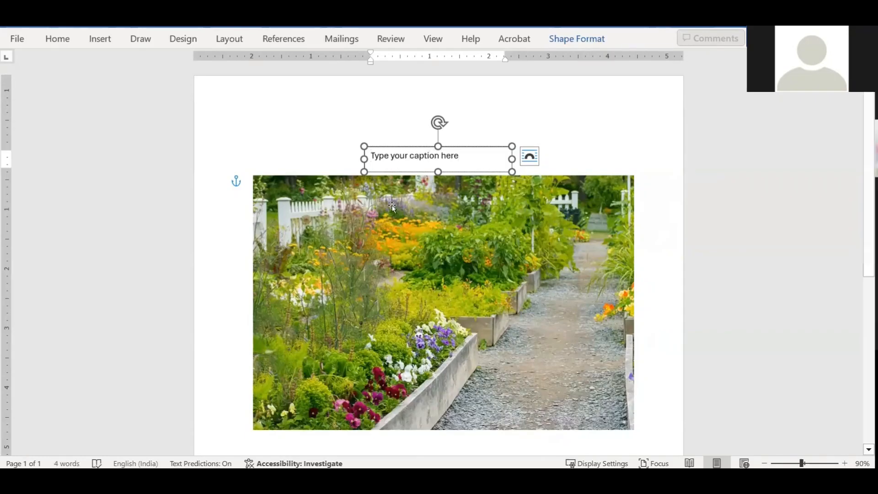
Set the caption box's text wrapping to In Front of Text and place it on the gravel path at the picture's lower right
left_click_drag(465, 148, 518, 130)
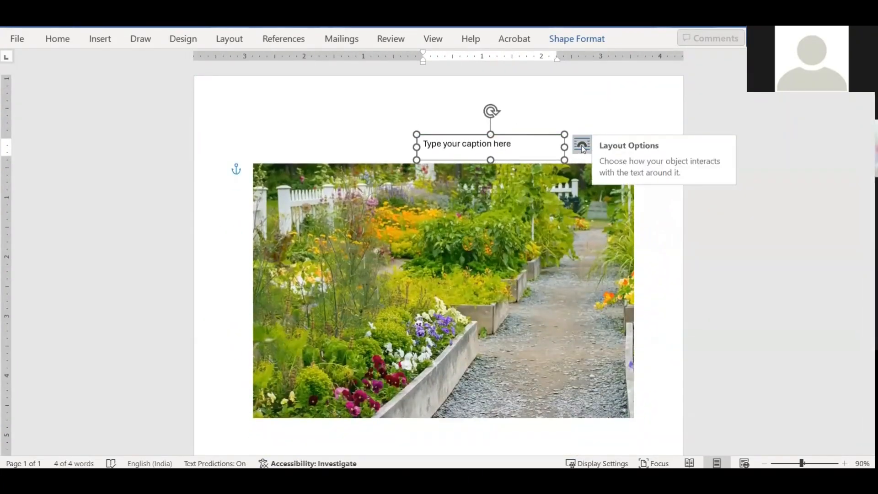
left_click(582, 146)
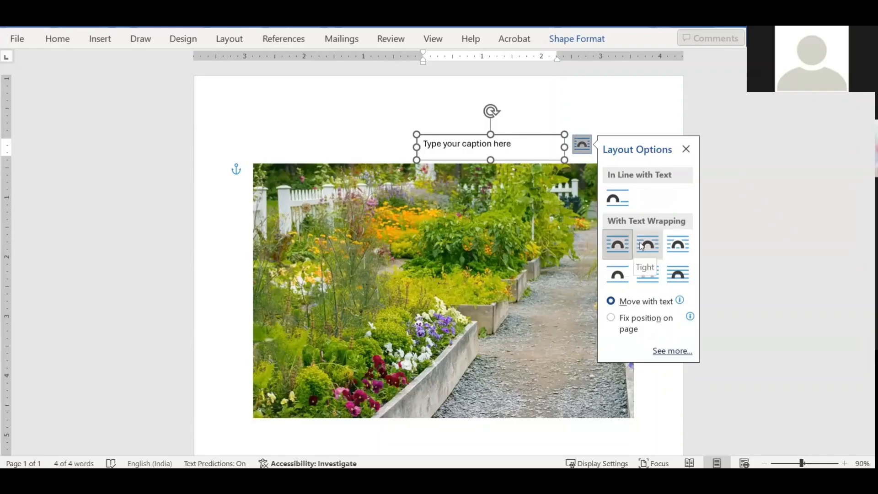
left_click(677, 275)
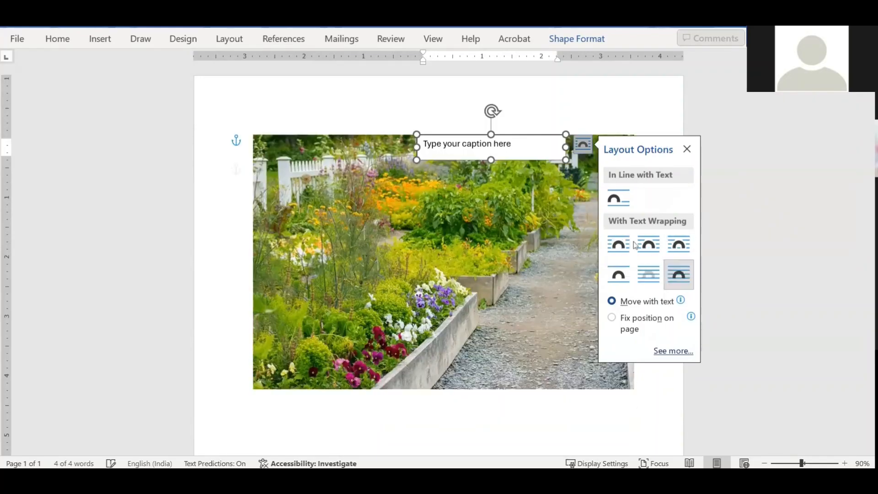
left_click_drag(525, 139, 579, 350)
left_click(539, 365)
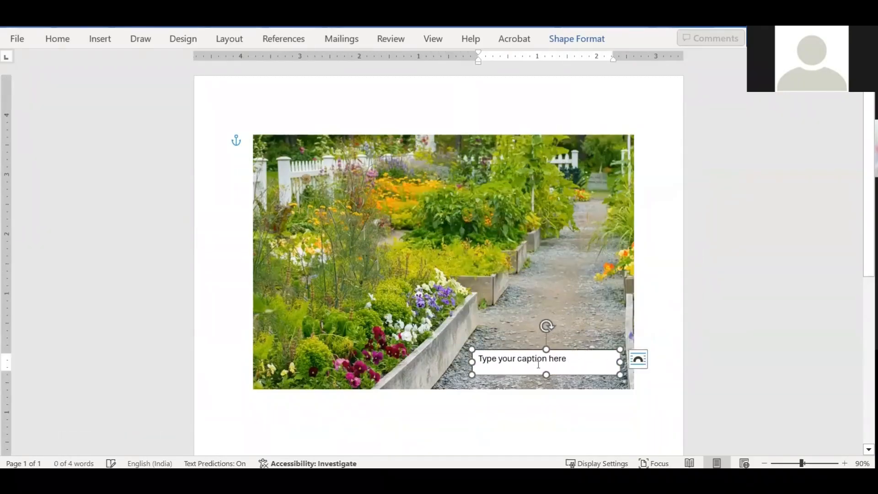
Try Through, Tight and Square text wrapping on the caption box, and shift the box slightly up and to the left
left_click(638, 359)
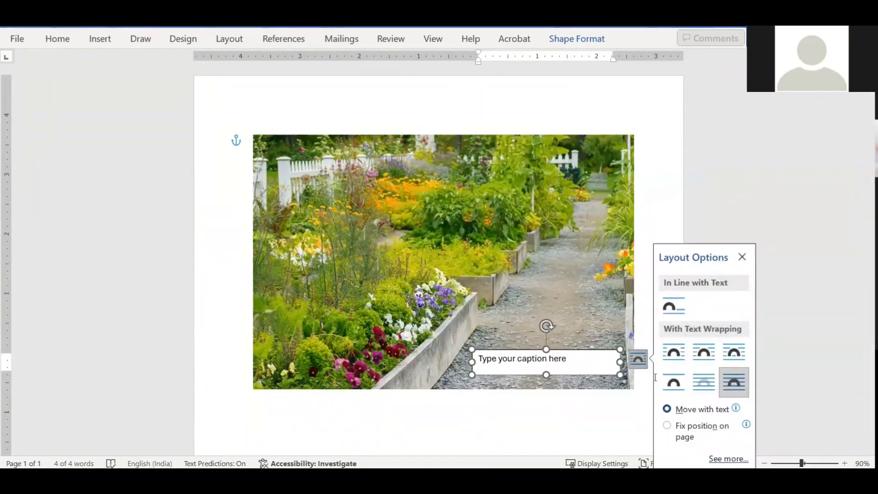
left_click(734, 386)
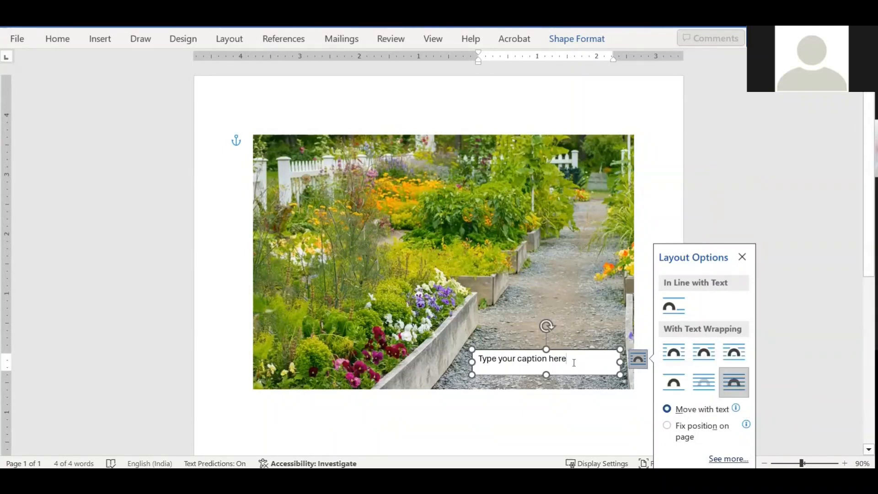
left_click(733, 355)
left_click(704, 352)
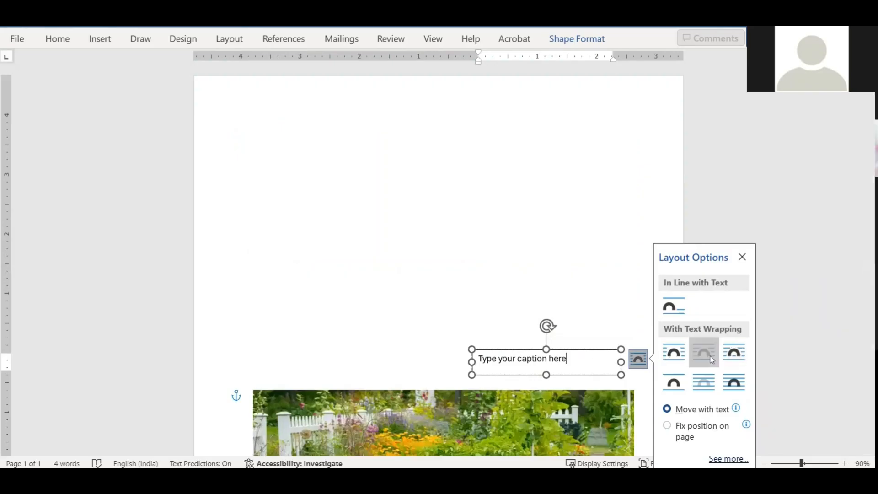
left_click(673, 356)
left_click_drag(575, 351, 551, 343)
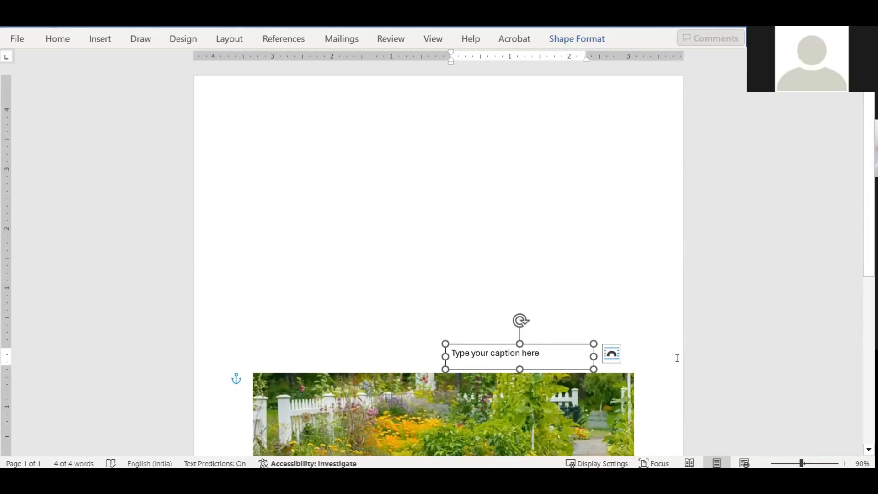
Set the caption box's wrapping to In Front of Text and move it over the picture's upper-left area
left_click(612, 354)
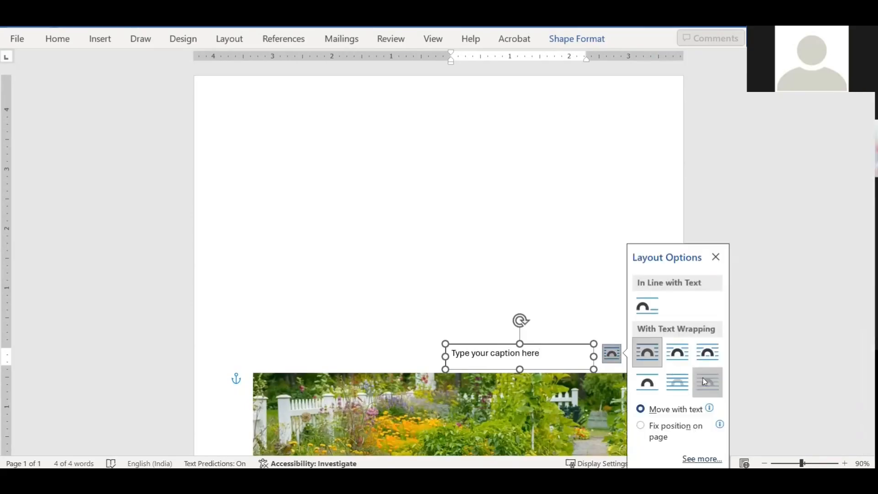
left_click(708, 382)
left_click_drag(565, 349, 296, 167)
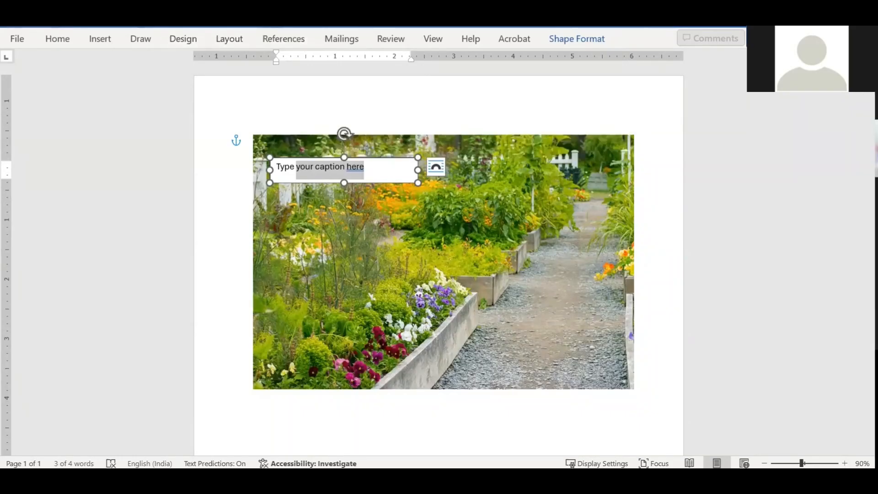
right_click(190, 17)
left_click(152, 18)
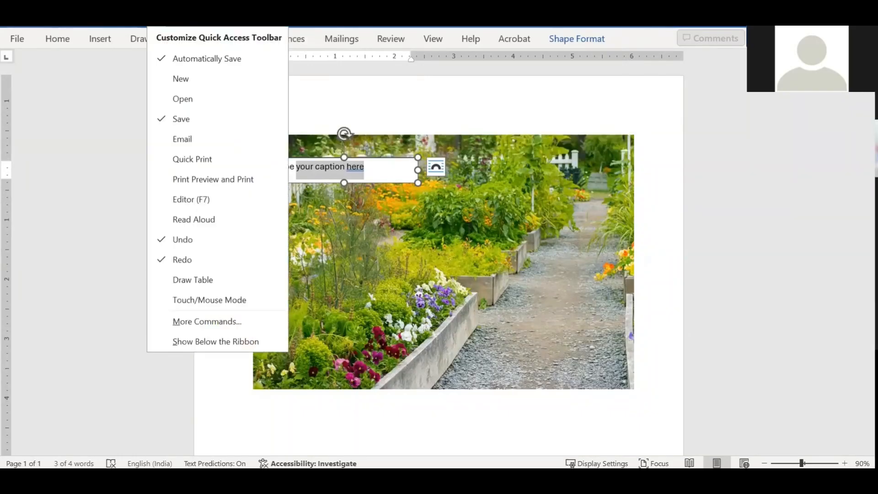
key("Escape")
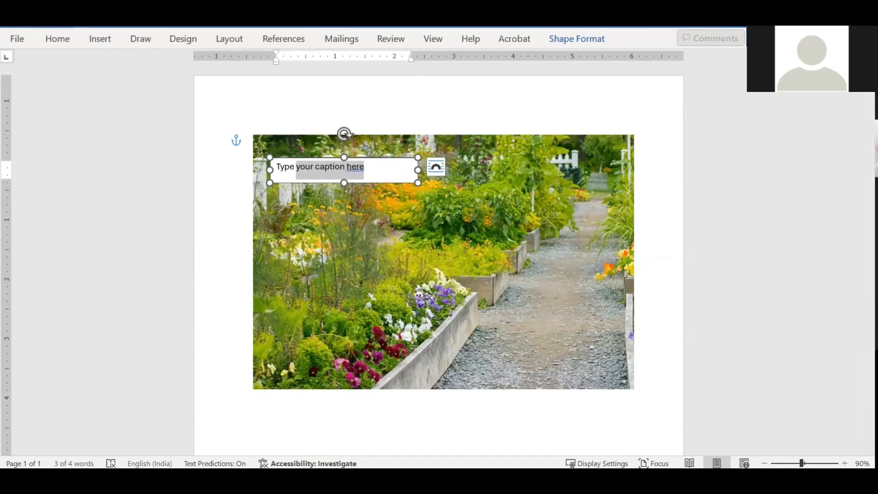
left_click(776, 38)
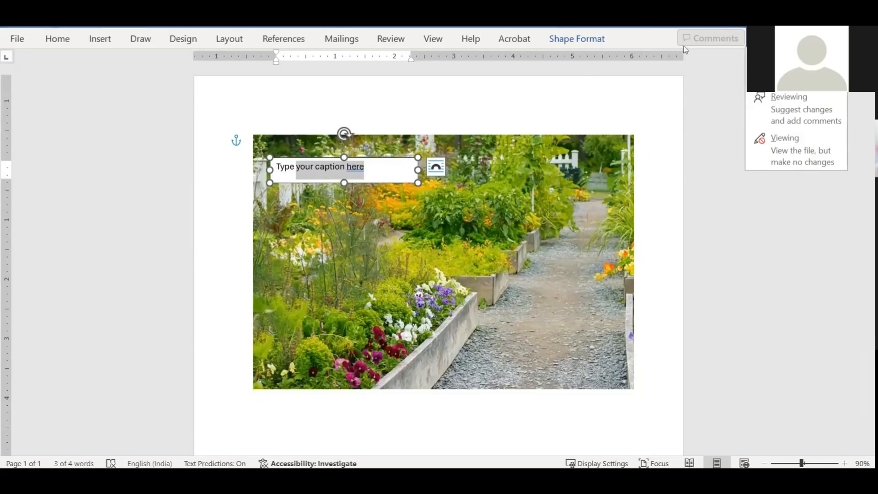
left_click(658, 38)
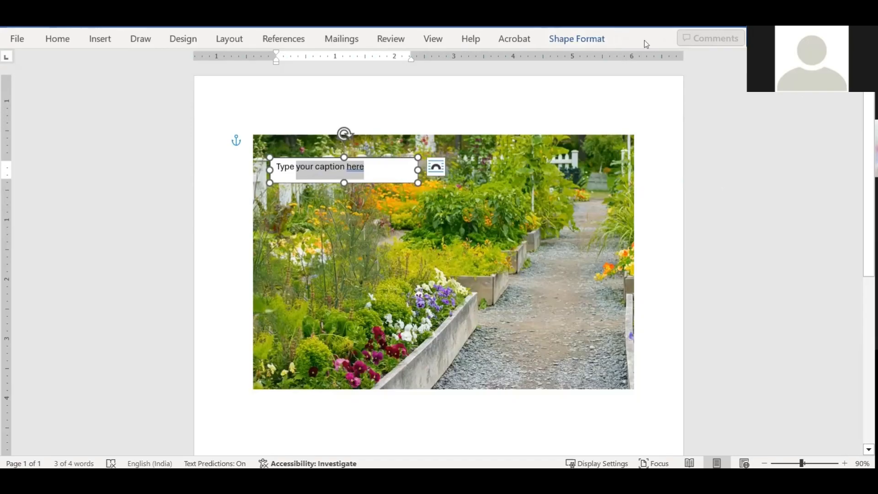
left_click(467, 39)
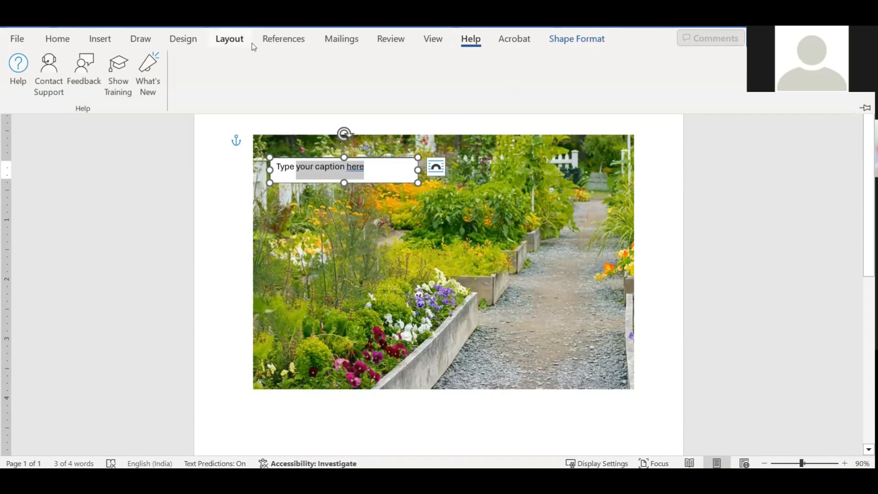
left_click(277, 39)
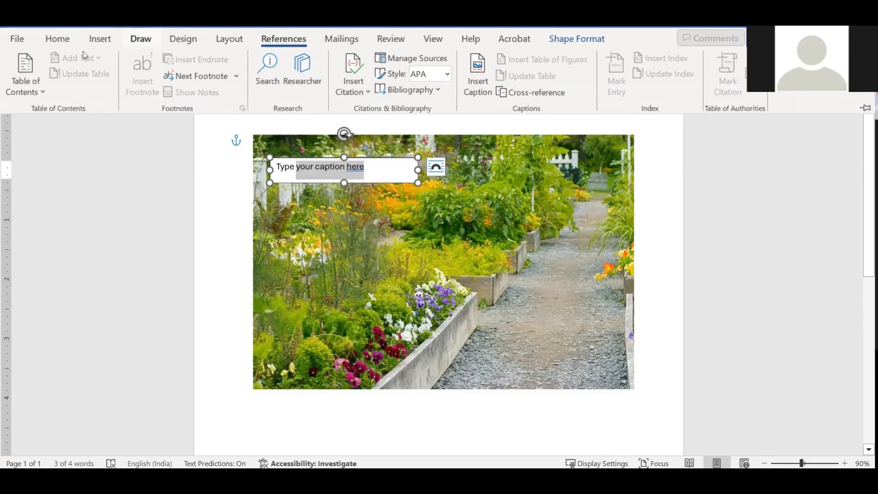
Try searching for "cong" on the start page, and return to the document
left_click(17, 39)
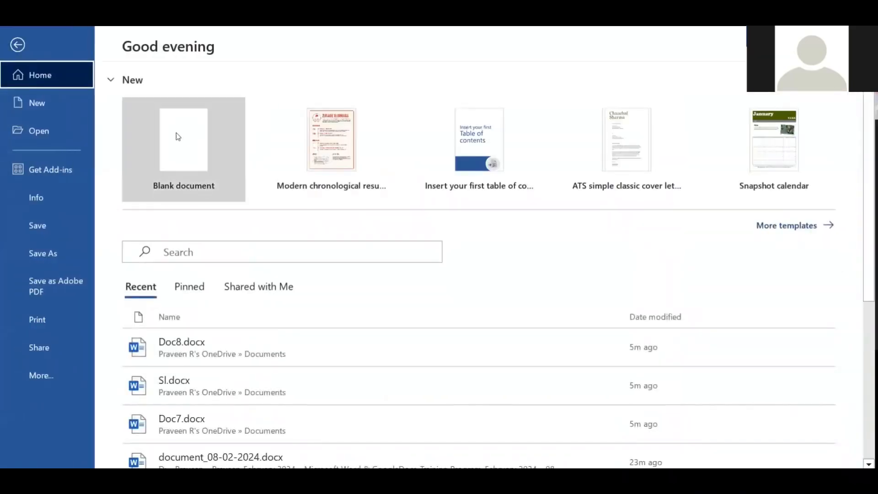
left_click(193, 247)
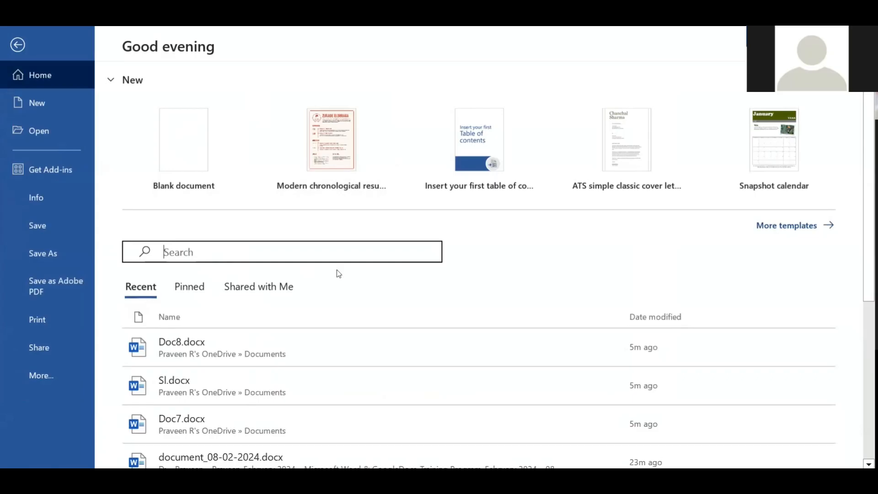
type("cong")
key("Escape")
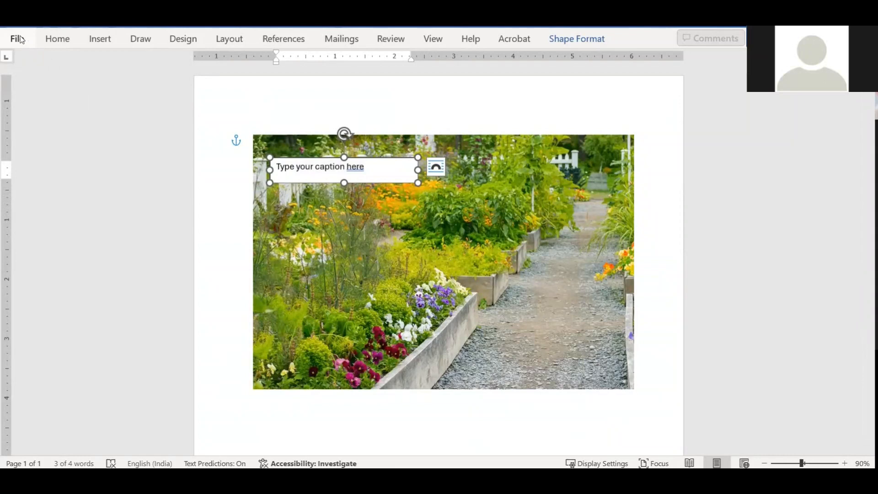
Search the online templates for "congratulations" and look through the offered cards
left_click(17, 38)
left_click(40, 102)
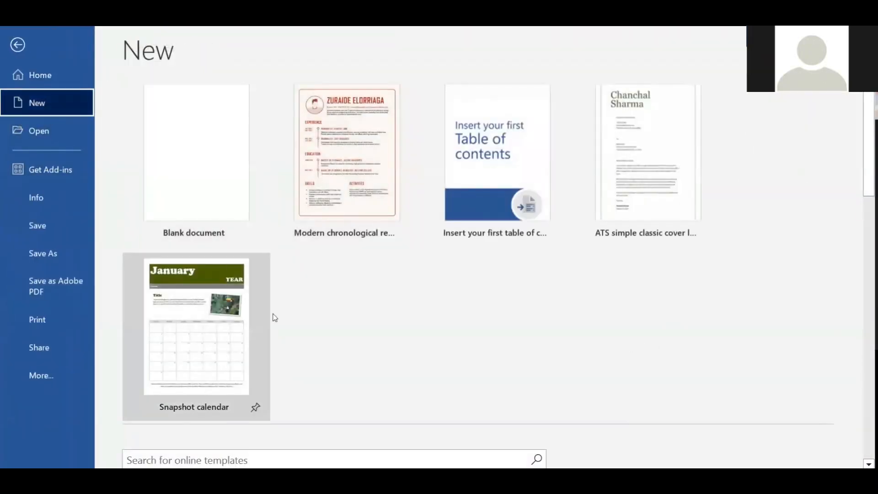
scroll(349, 281, "down", 2)
left_click(216, 393)
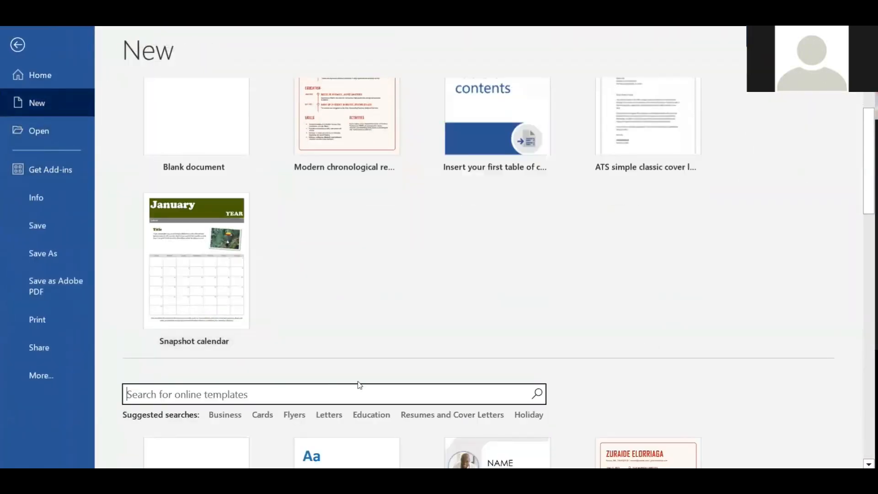
type("congratulations")
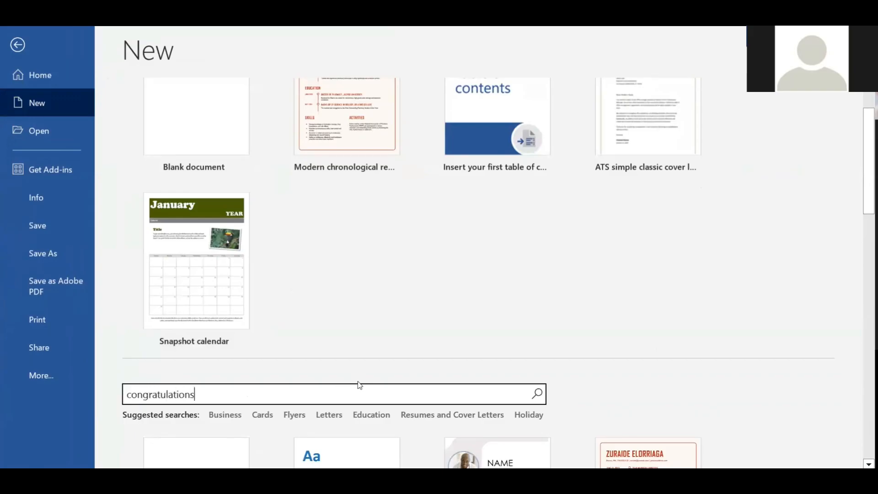
scroll(360, 385, "down", 3)
key("Return")
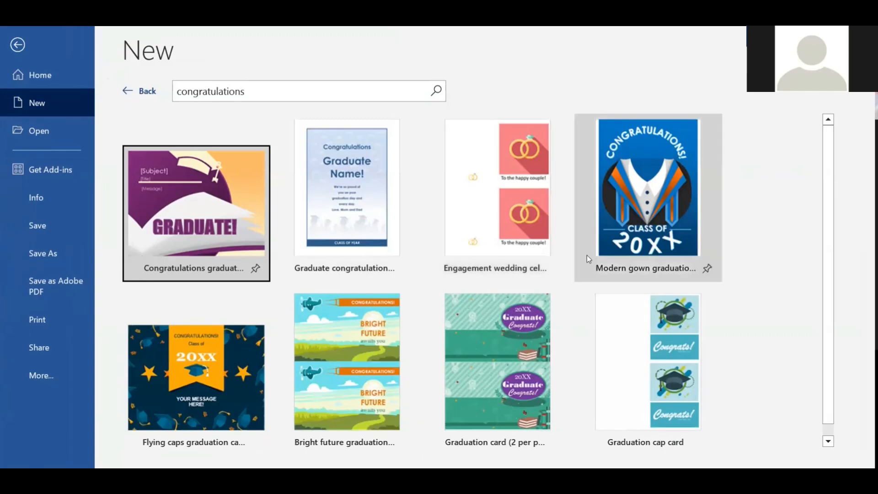
scroll(514, 319, "down", 1)
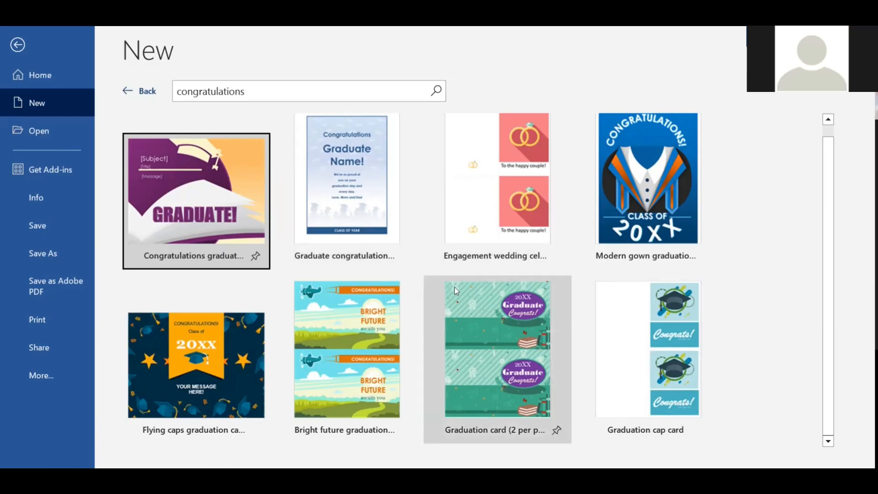
Switch to Freepik in the browser and search all assets for "congratulations"
left_click_drag(178, 91, 263, 91)
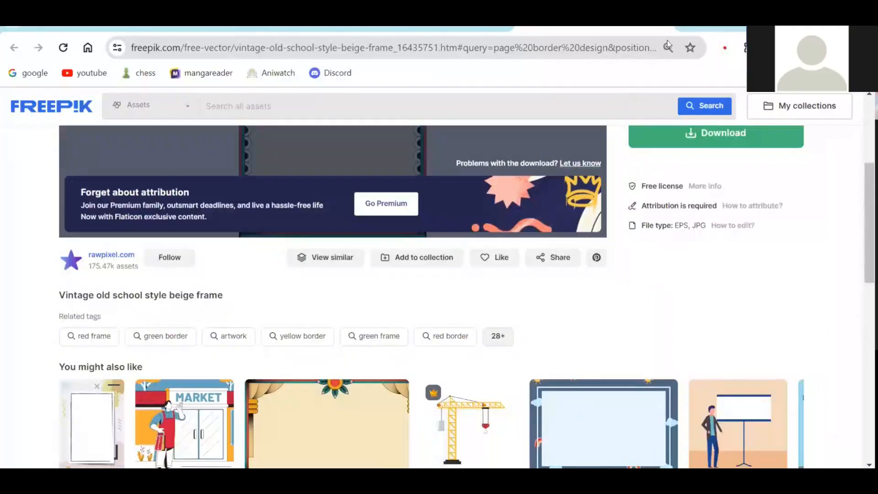
left_click(264, 102)
type("co")
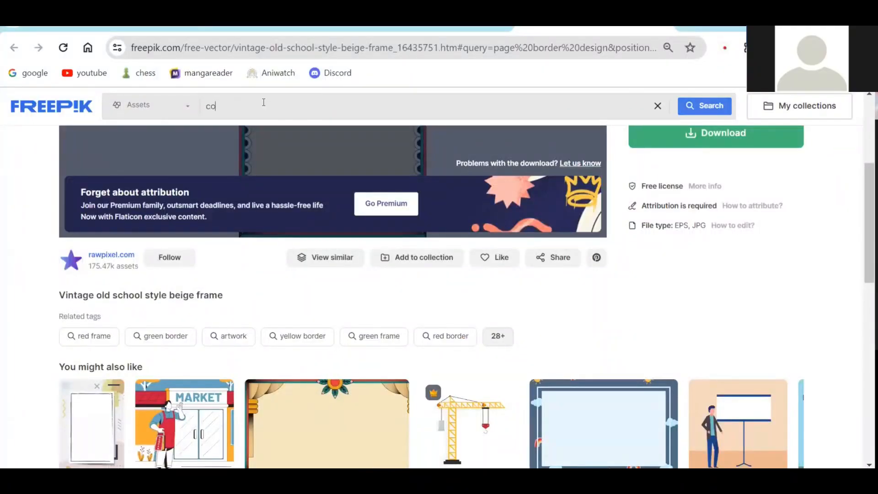
type("ngratulations")
key("Return")
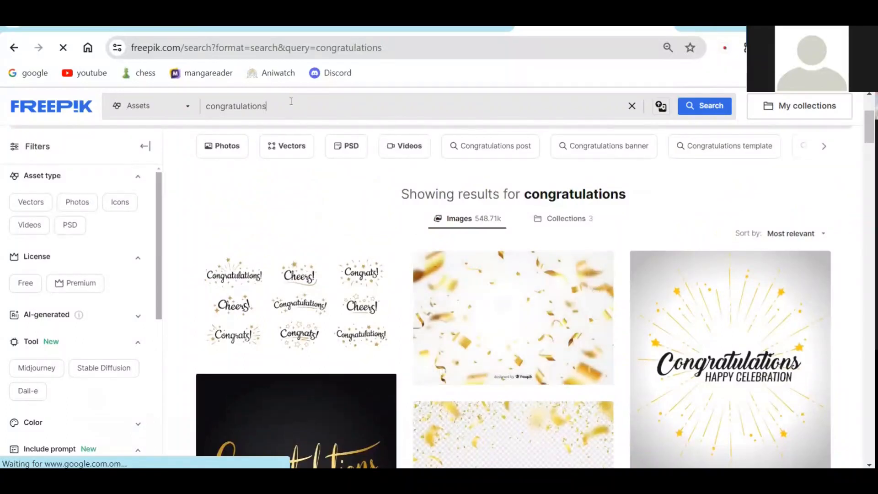
Refine the Freepik search to "congratulations banner"
type("abnne")
double_click(290, 104)
type("banner")
key("Return")
Look through the banner results on Freepik for congratulations and graduation designs
scroll(597, 308, "down", 5)
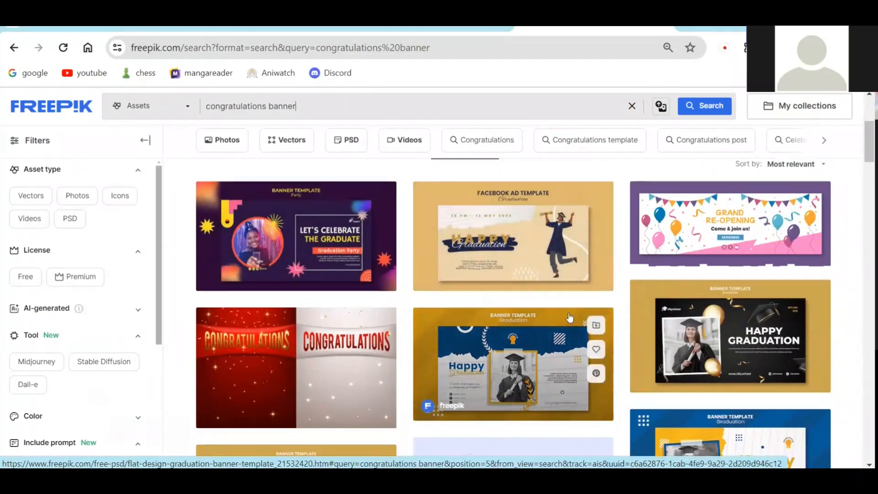
scroll(453, 290, "down", 2)
scroll(450, 306, "down", 3)
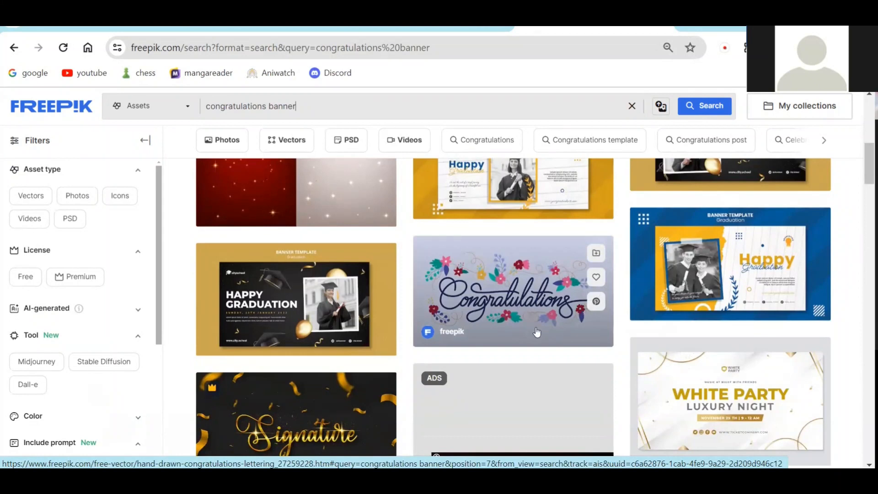
scroll(533, 328, "down", 3)
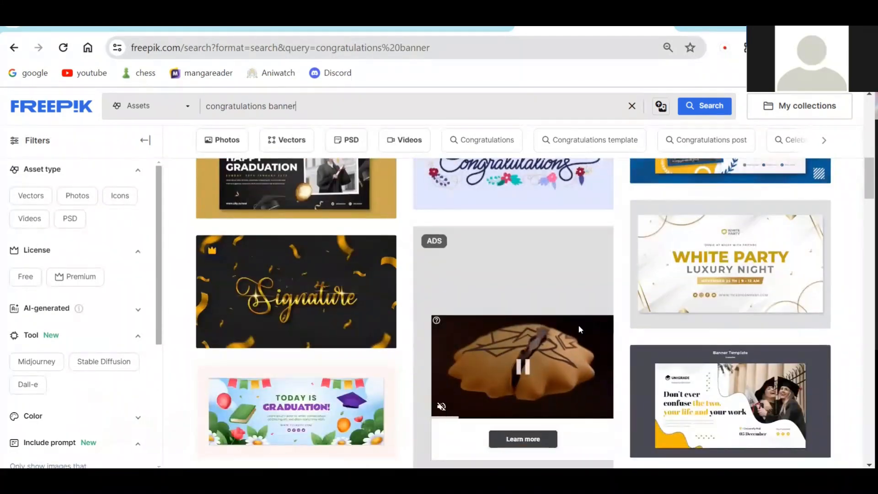
scroll(578, 325, "down", 3)
scroll(578, 326, "down", 4)
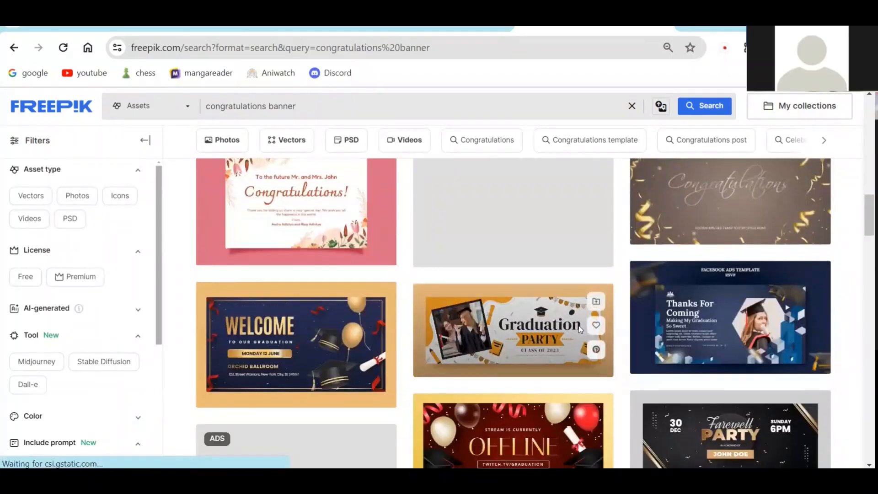
scroll(578, 325, "down", 3)
scroll(578, 326, "down", 4)
scroll(579, 326, "down", 4)
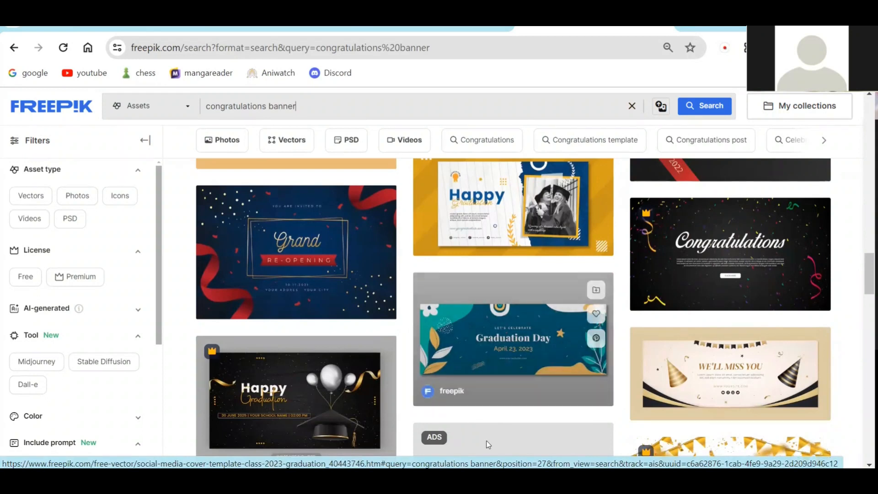
Switch to PowerPoint, create a blank presentation, and delete the title and subtitle placeholders from its first slide
key("alt+Tab")
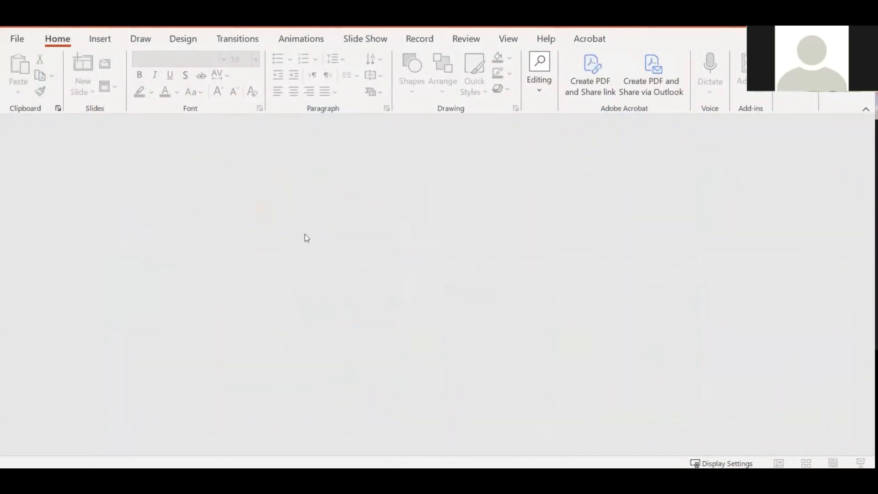
left_click(16, 39)
left_click(181, 257)
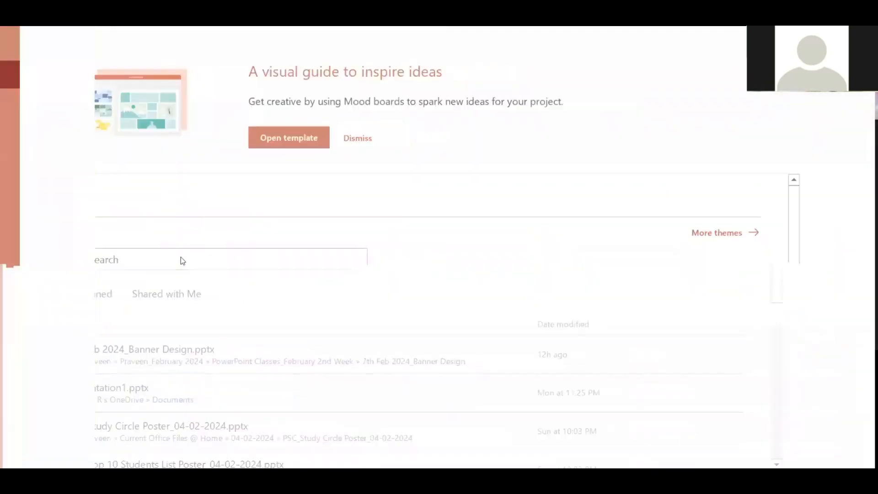
left_click_drag(275, 158, 784, 409)
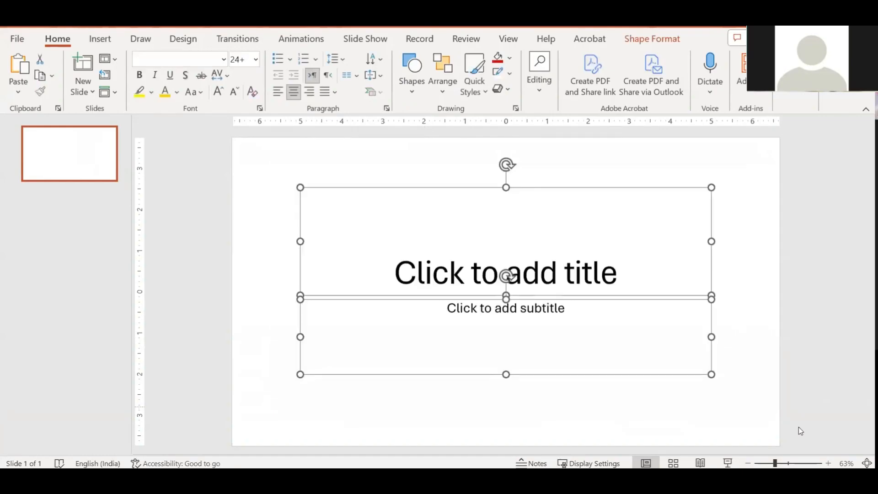
key("Delete")
Insert a text box in the slide's upper-left area containing the text "First Word"
left_click(100, 38)
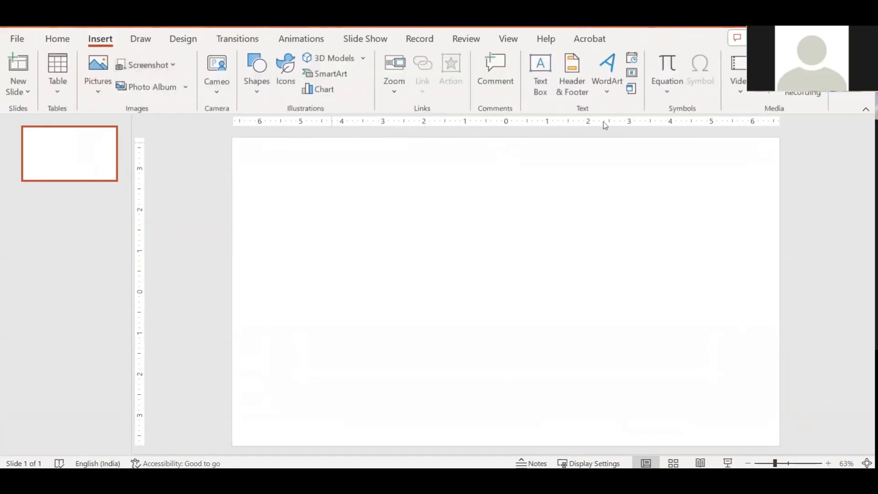
left_click(540, 76)
left_click(290, 187)
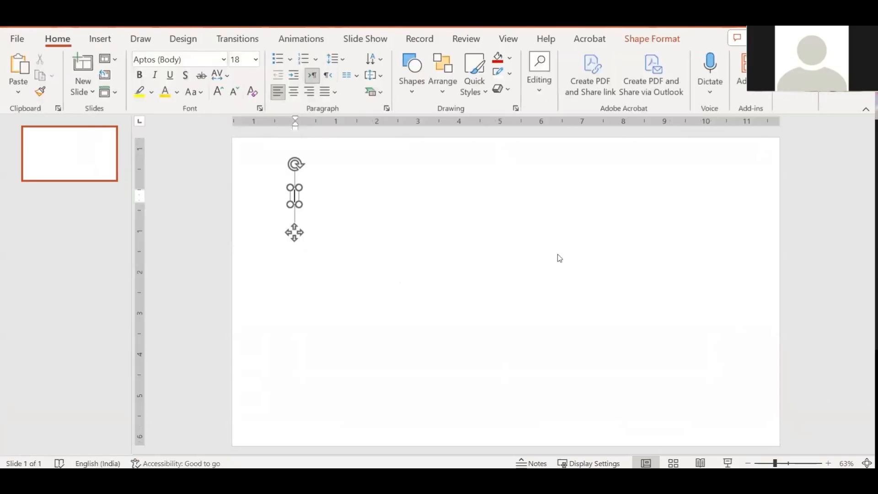
type("Firs")
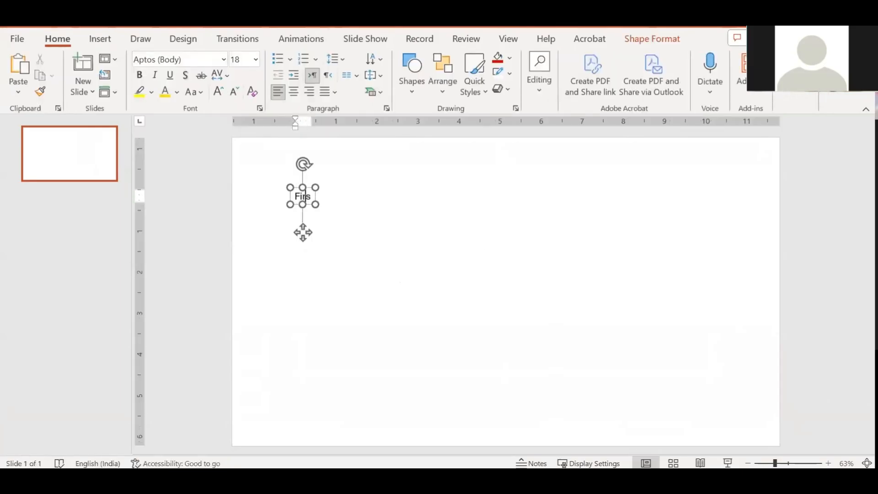
type("t Word")
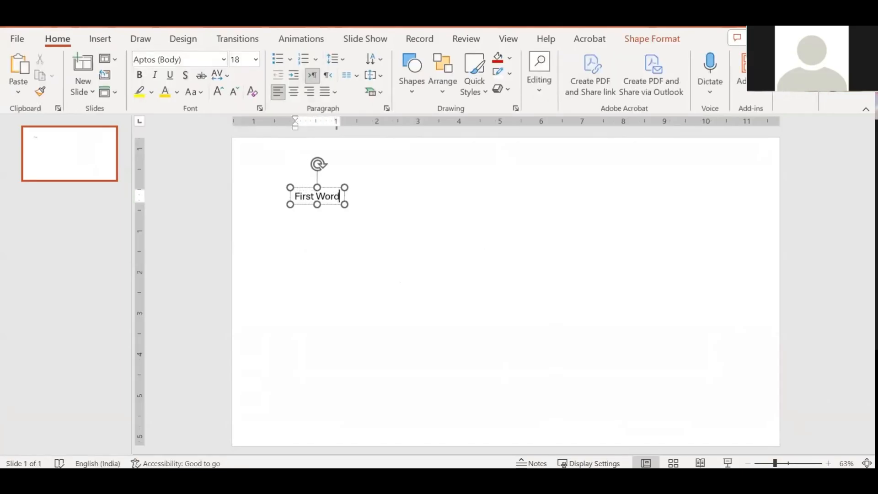
Replace the text box's content with "Word1"
key("BackSpace")
key("BackSpace")
key("BackSpace")
key("BackSpace")
key("BackSpace")
key("BackSpace")
key("BackSpace")
key("BackSpace")
key("BackSpace")
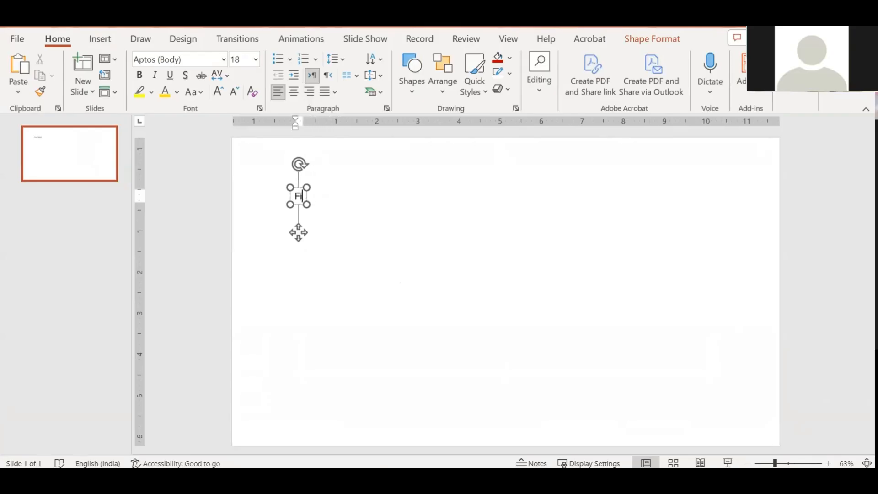
key("BackSpace")
type("Word")
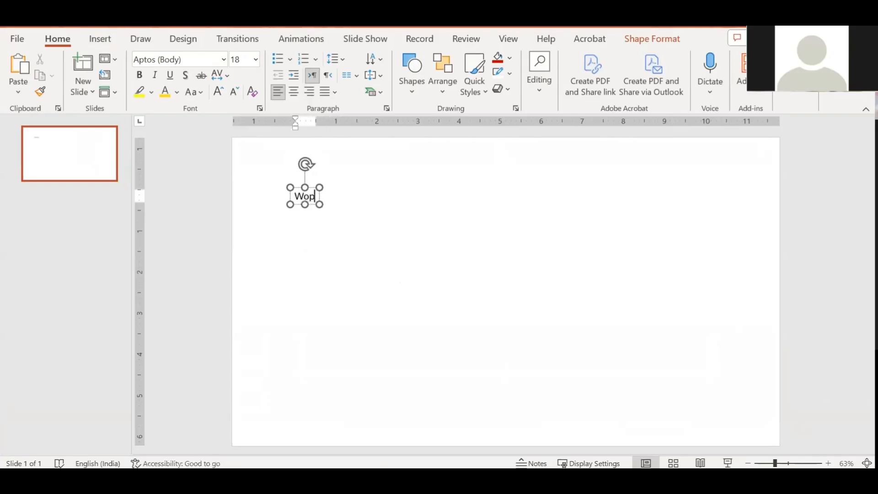
type("1")
key("Escape")
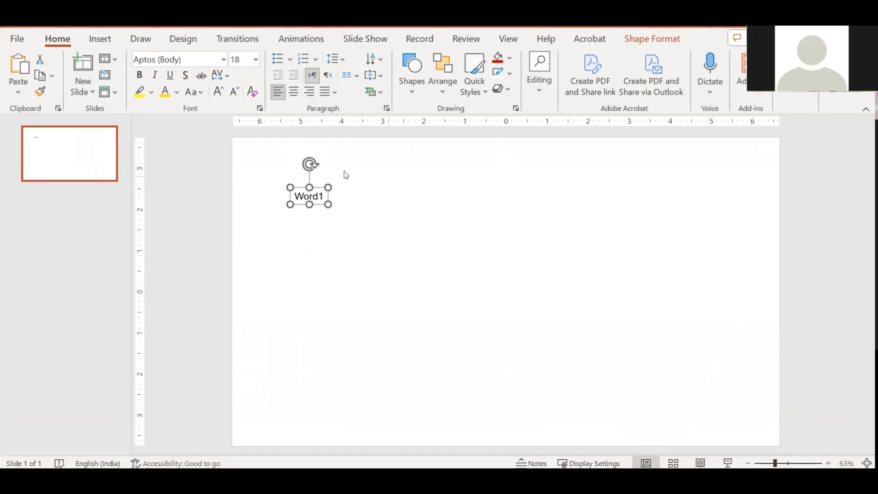
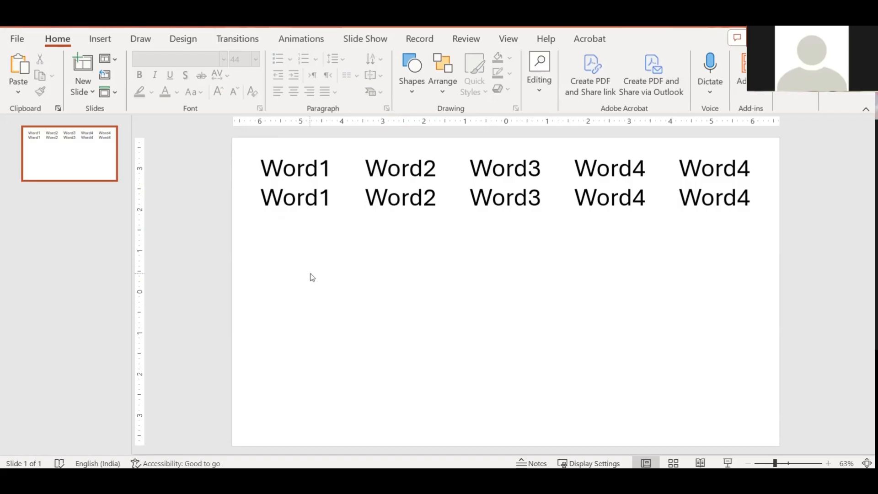
left_click(297, 197)
left_click(418, 200, "shift")
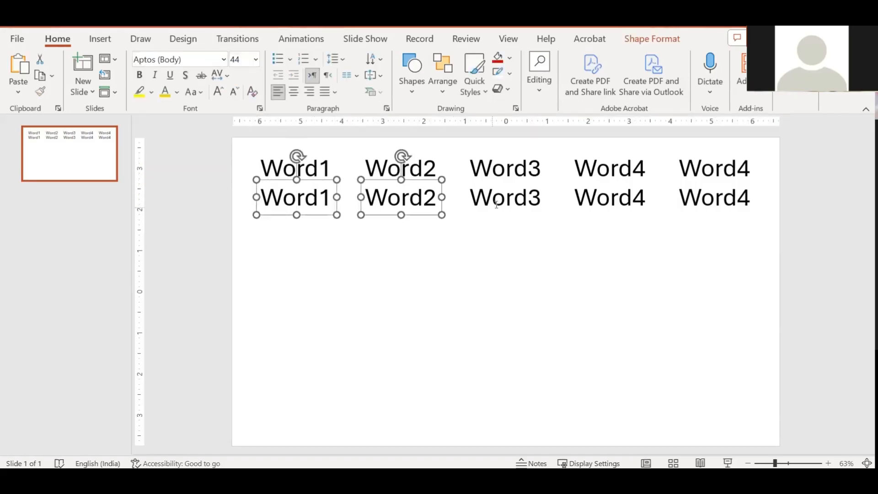
left_click(496, 204, "shift")
left_click(617, 205, "shift")
left_click(714, 206, "shift")
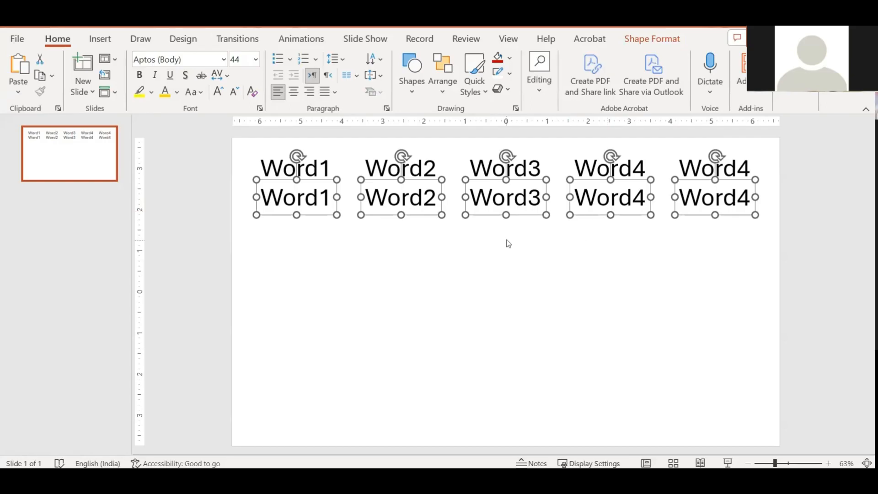
left_click(352, 226)
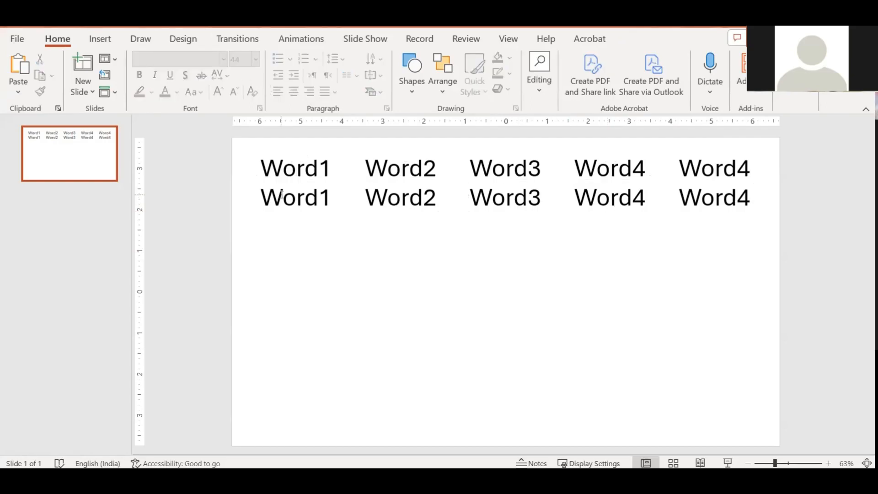
Duplicate the second row's five text boxes straight down to form a third row of words
left_click(318, 201)
left_click(413, 207, "shift")
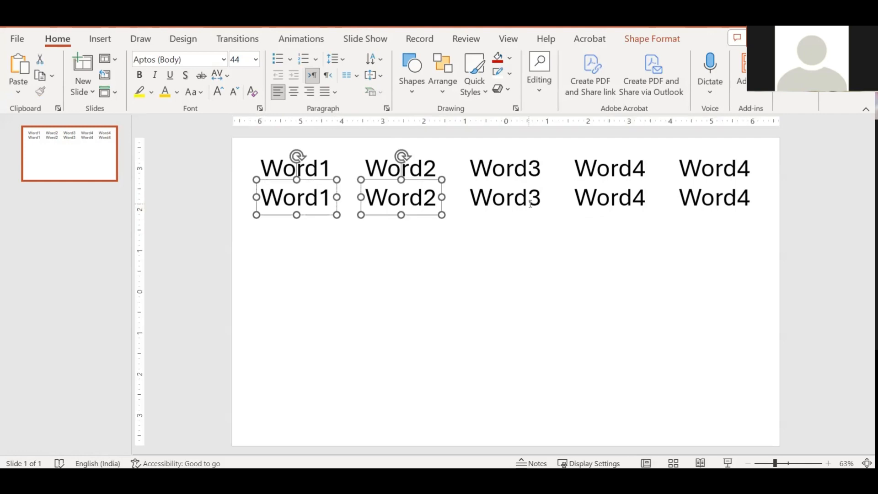
left_click(530, 205, "shift")
left_click(613, 203, "shift")
left_click(689, 204, "shift")
left_click_drag(686, 214, 686, 250)
left_click(209, 144)
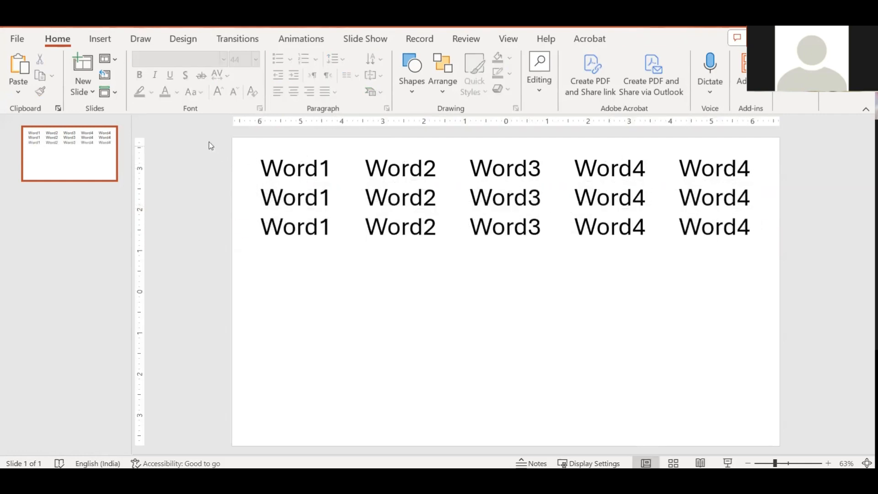
Copy all the word text boxes from the slide and paste them onto page 2 of the Word document
left_click_drag(222, 139, 787, 289)
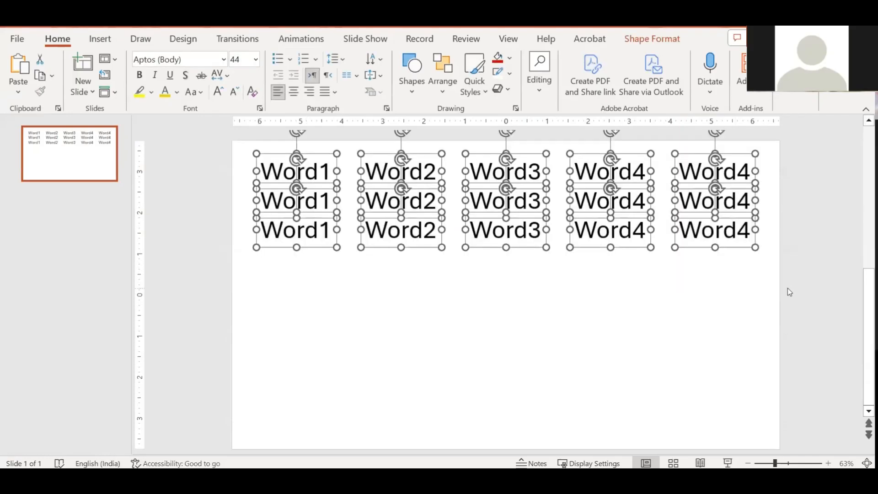
left_click(489, 341)
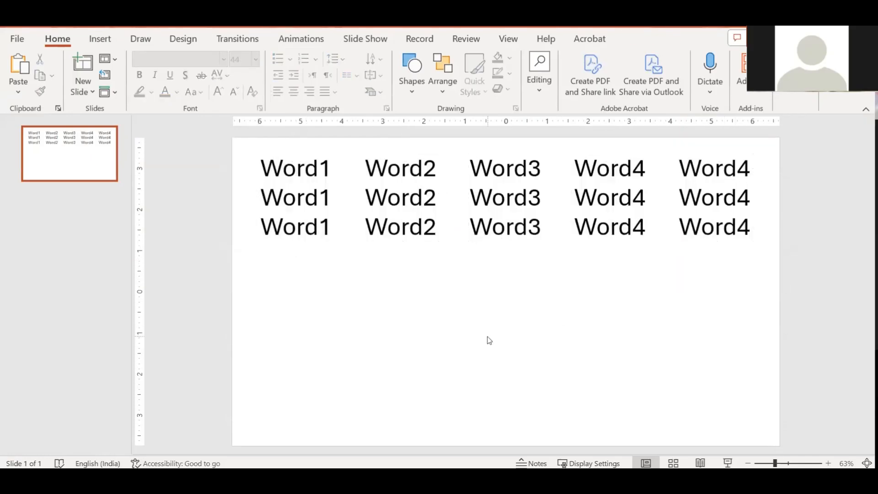
key("ctrl+s")
key("Escape")
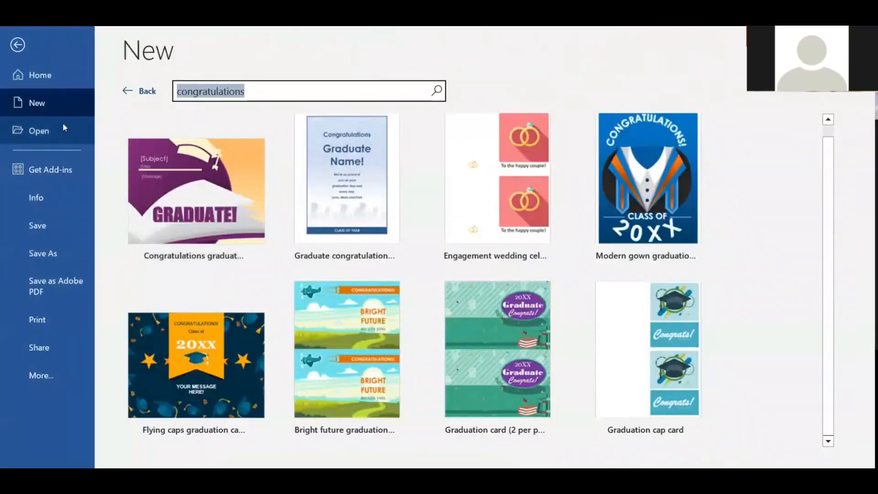
left_click(45, 103)
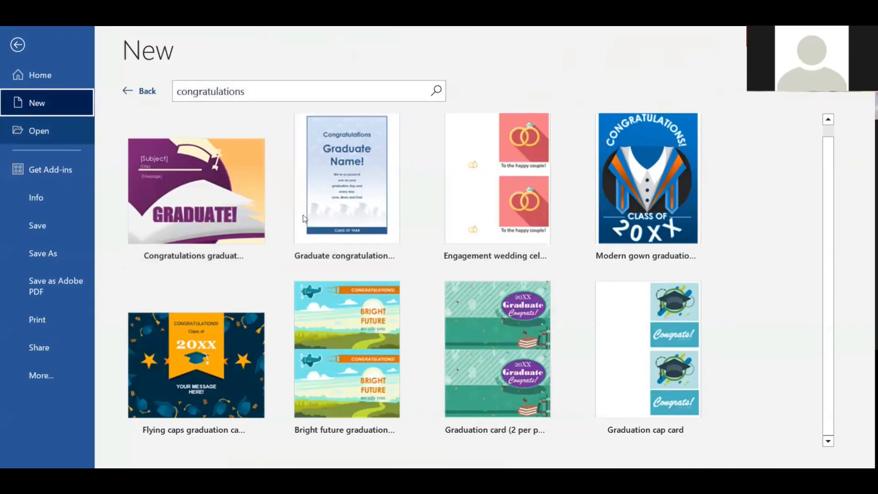
key("Escape")
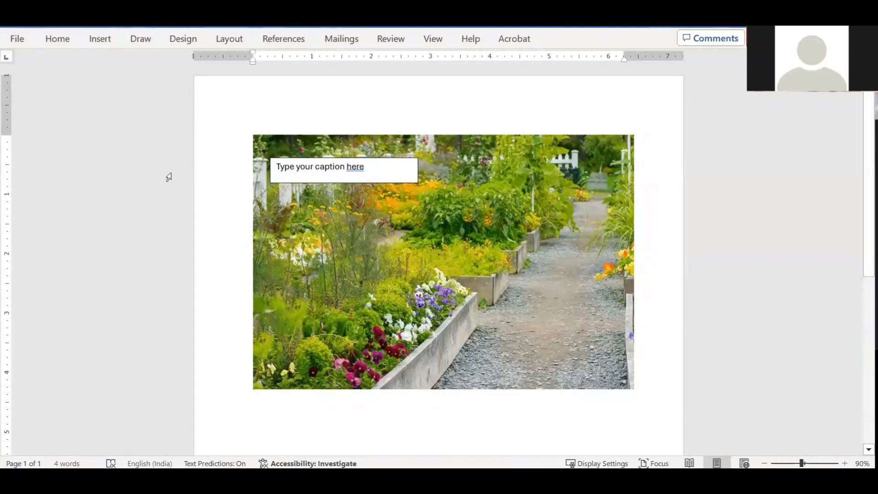
scroll(169, 177, "down", 5)
key("ctrl+v")
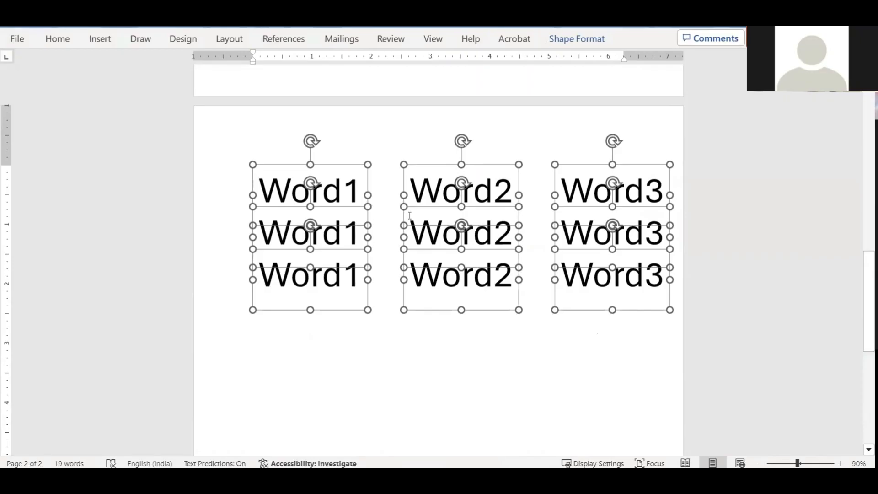
Try to shrink all the pasted text boxes together, and undo the resize
left_click_drag(662, 310, 581, 280)
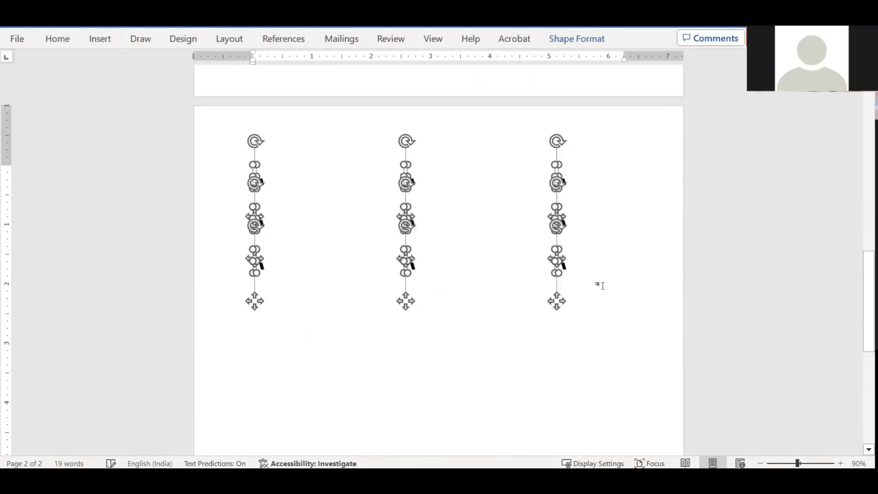
key("ctrl+z")
key("ctrl+g")
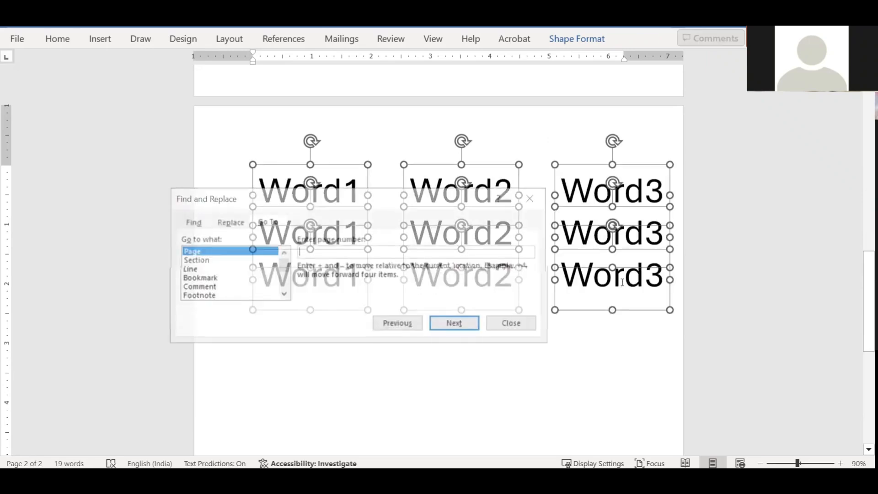
key("Escape")
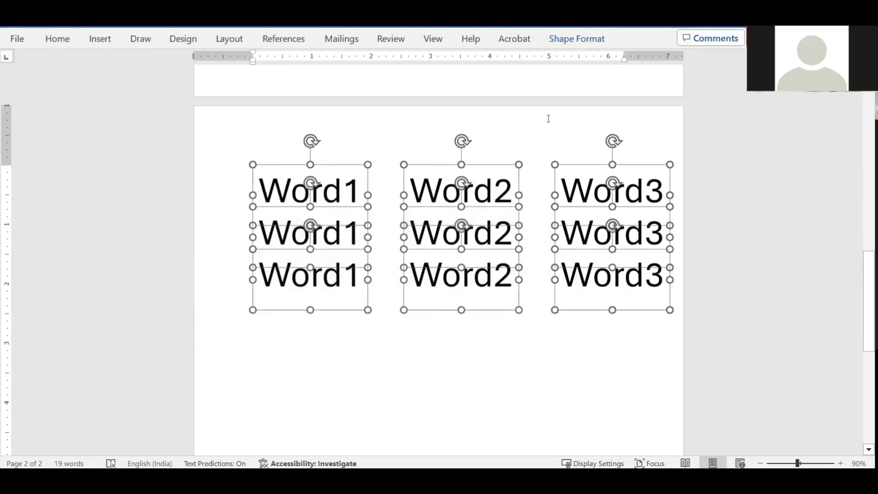
Group all the pasted word text boxes on page 2 into one object
left_click(577, 39)
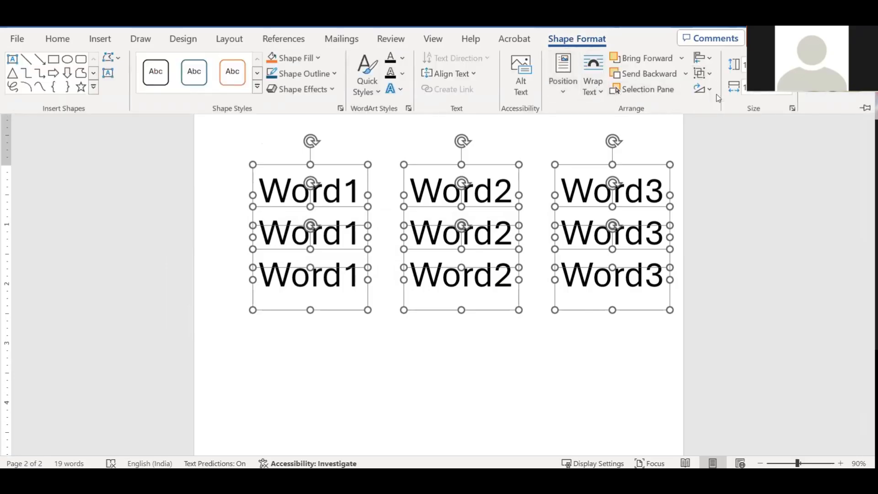
left_click(251, 315)
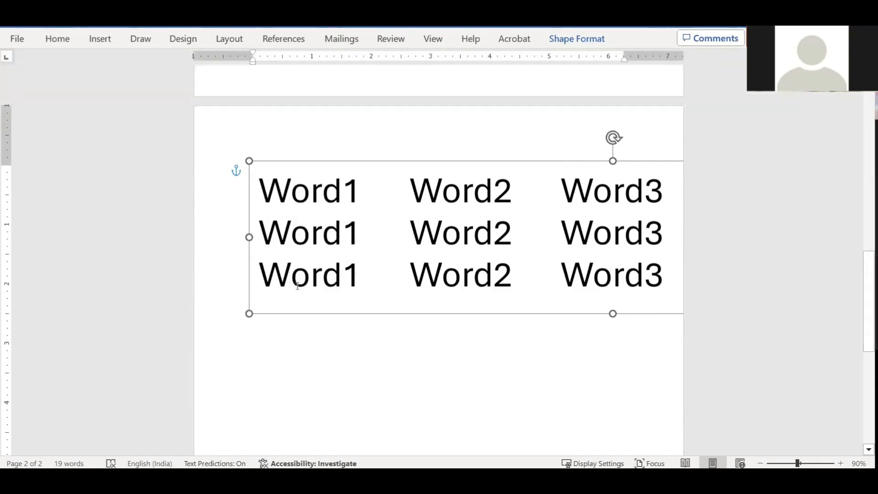
Delete the grouped word text boxes from page 2 and paste the copied words in their place as a picture
left_click_drag(250, 313, 402, 227)
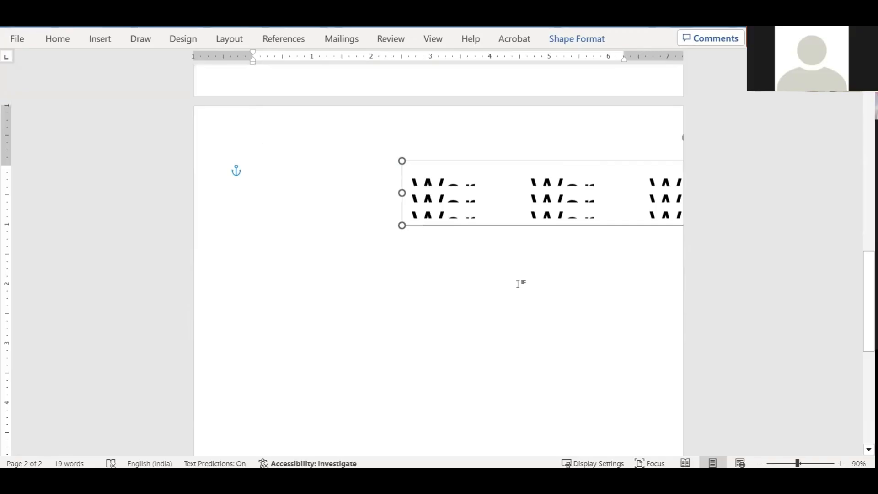
key("Delete")
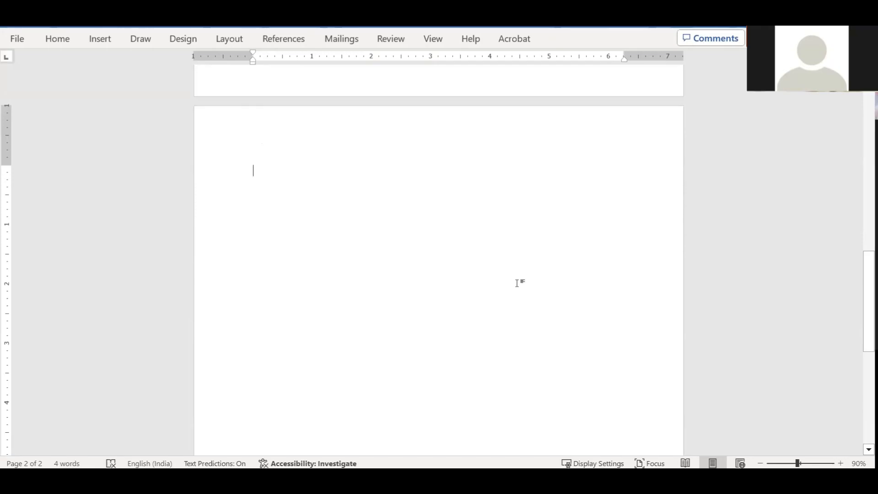
left_click(58, 40)
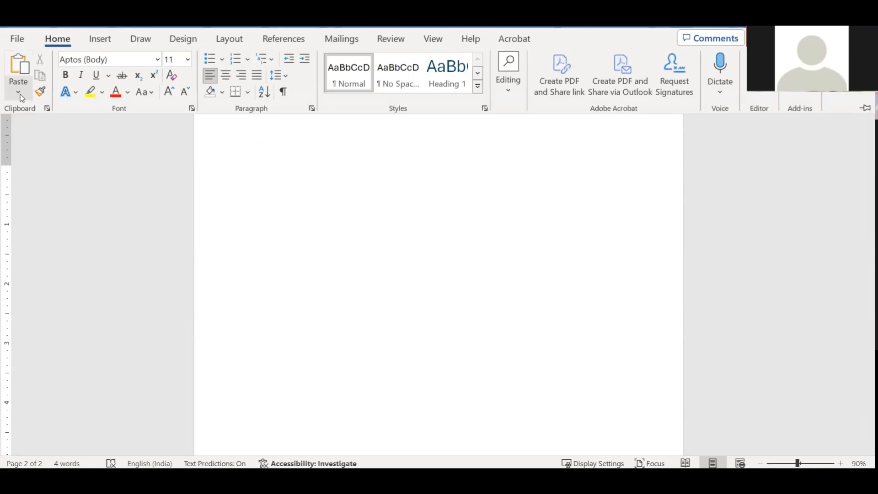
left_click(17, 94)
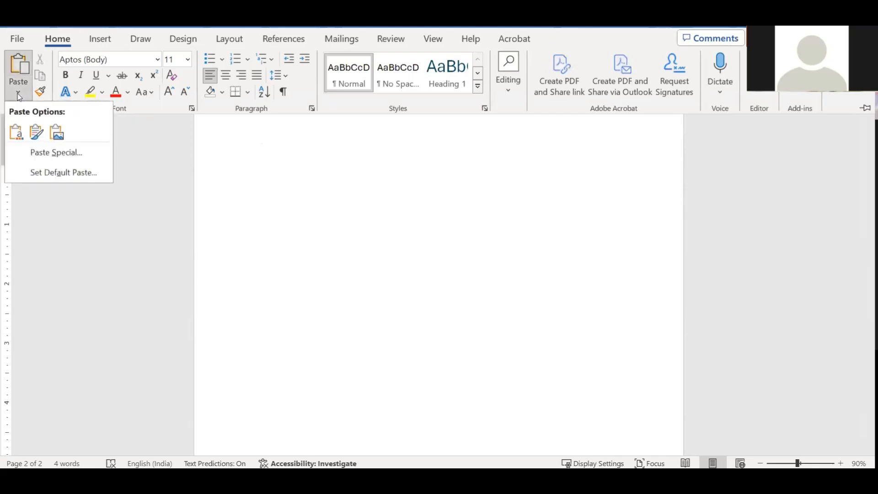
left_click(57, 133)
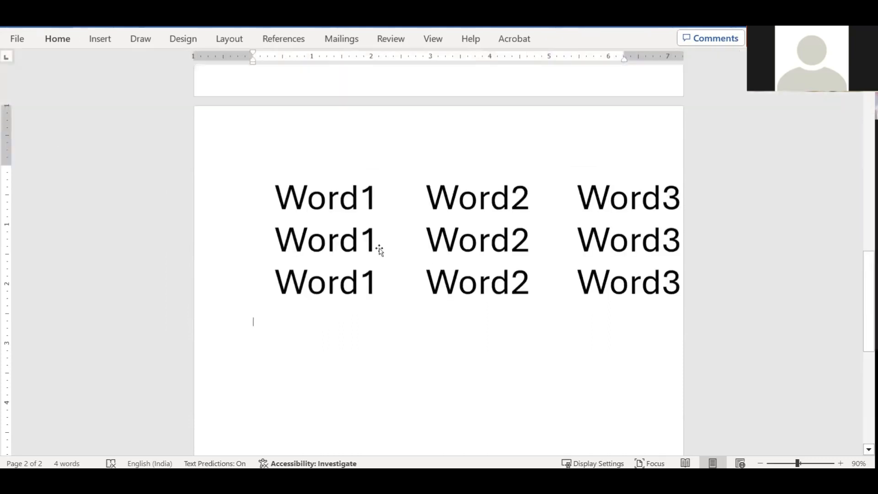
Shrink the pasted word picture to about 4.3 inches wide so all five columns fit within the page margins
left_click(323, 275)
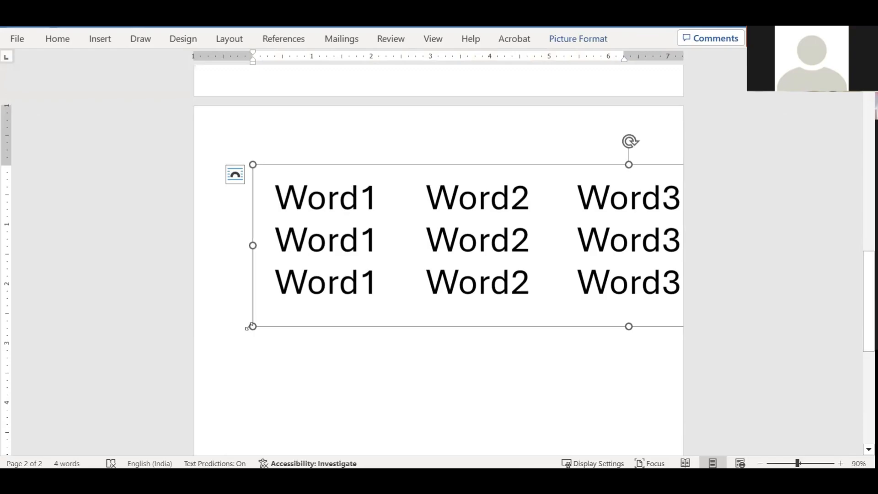
left_click_drag(252, 326, 255, 316)
left_click_drag(328, 278, 622, 165)
left_click_drag(622, 243, 506, 217)
left_click_drag(460, 190, 475, 207)
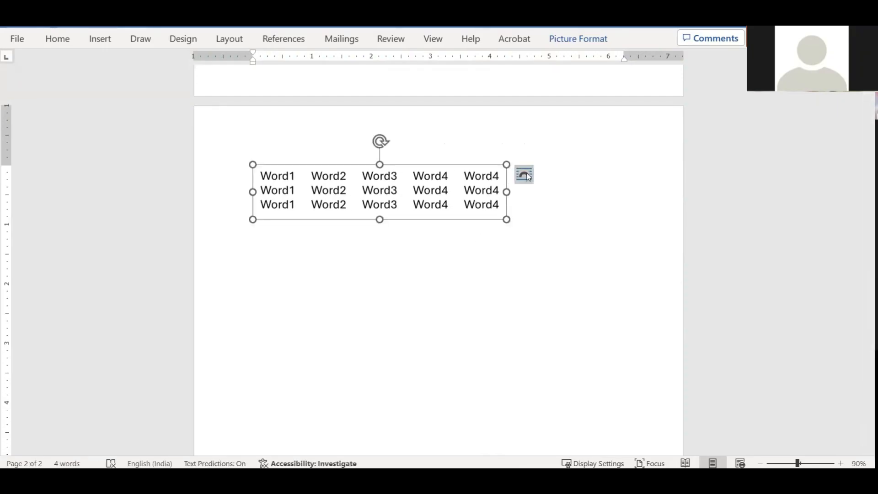
Set the word picture's text wrapping to In Front of Text and move it about 1.2 inches down the page, aligned with the left margin
left_click(524, 174)
left_click(620, 304)
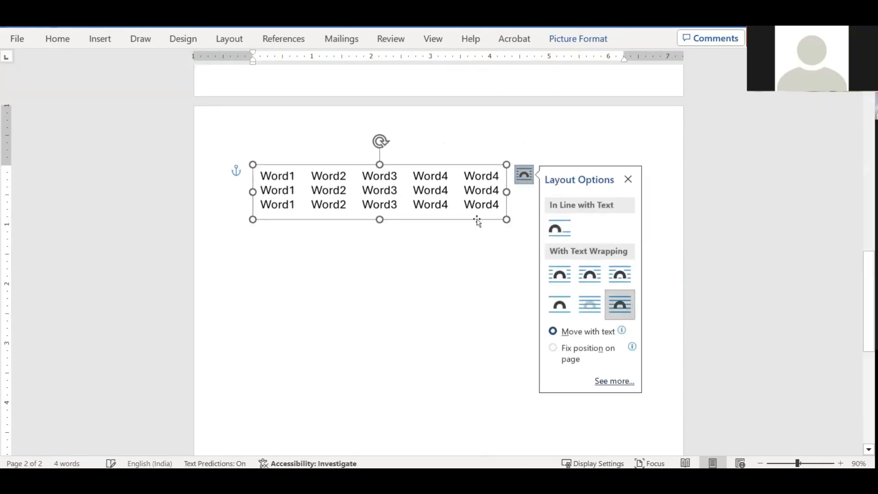
left_click_drag(482, 229, 573, 279)
left_click_drag(392, 220, 280, 232)
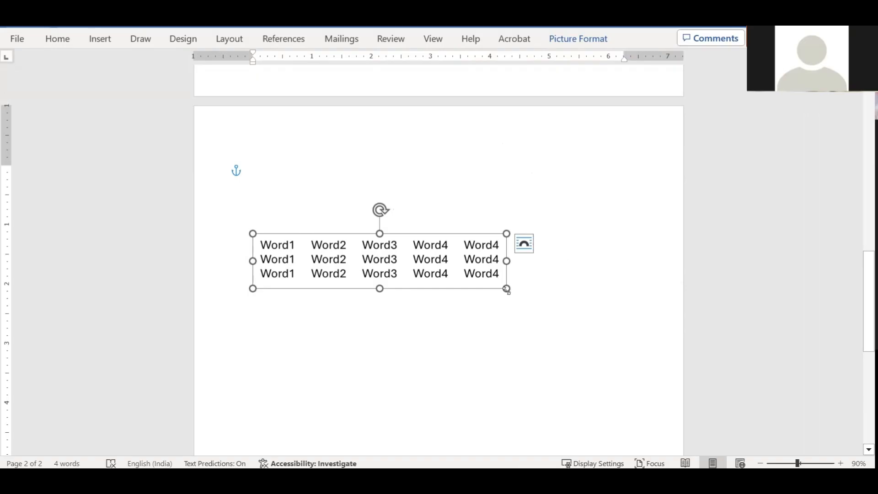
left_click(494, 312)
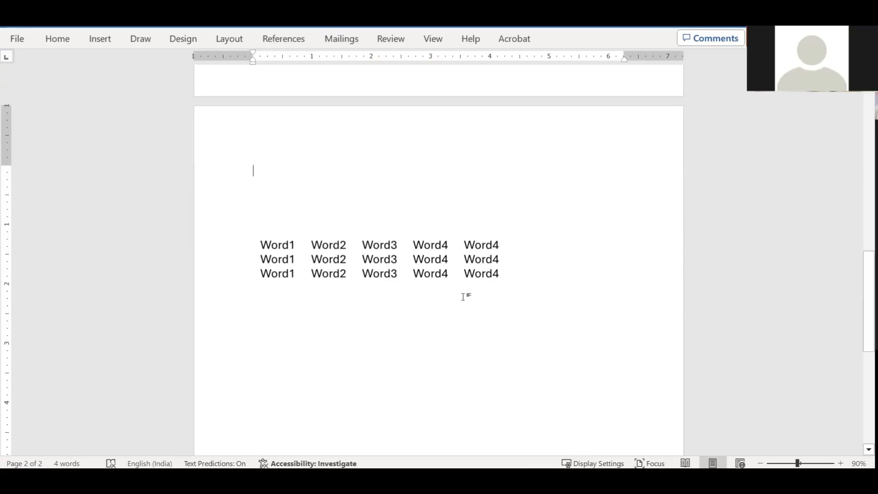
Enlarge the word picture proportionally from its lower-right corner to about 5.9 inches wide and deselect it
left_click(436, 276)
left_click(440, 326)
left_click(436, 277)
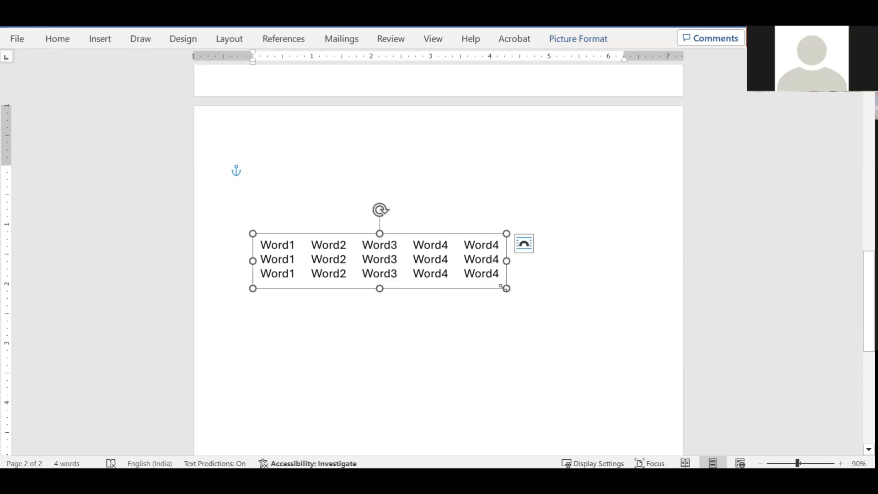
left_click_drag(506, 290, 514, 315)
left_click(497, 332)
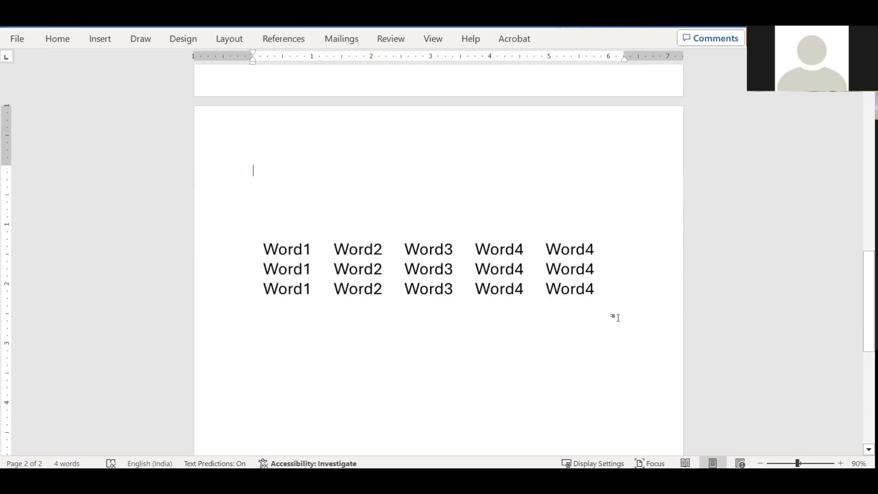
Check the current time and date in the system calendar and return to the document
scroll(614, 310, "down", 1)
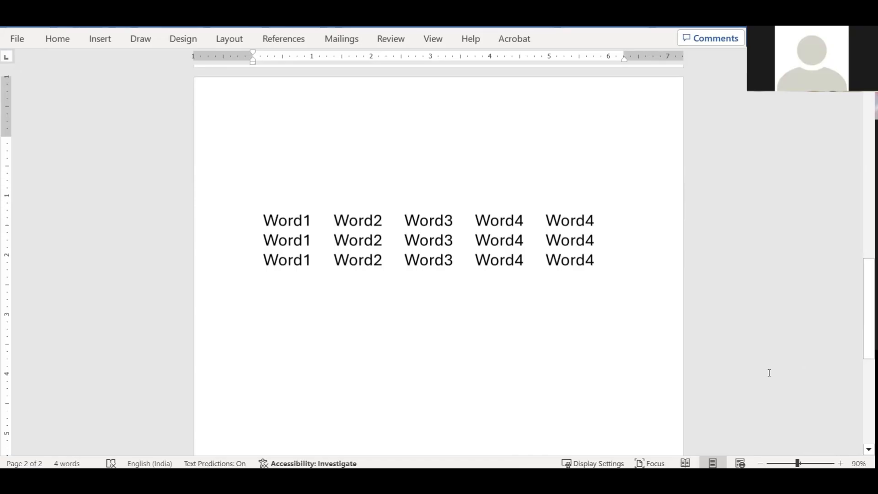
left_click(818, 478)
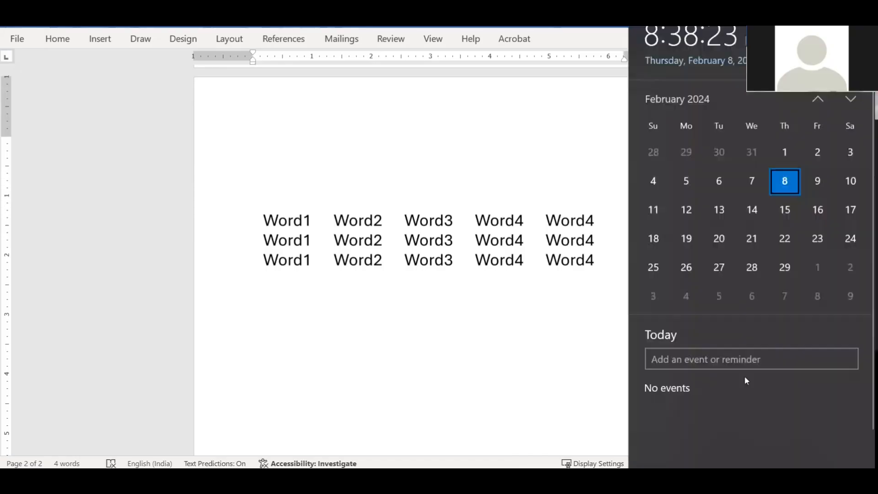
left_click(506, 349)
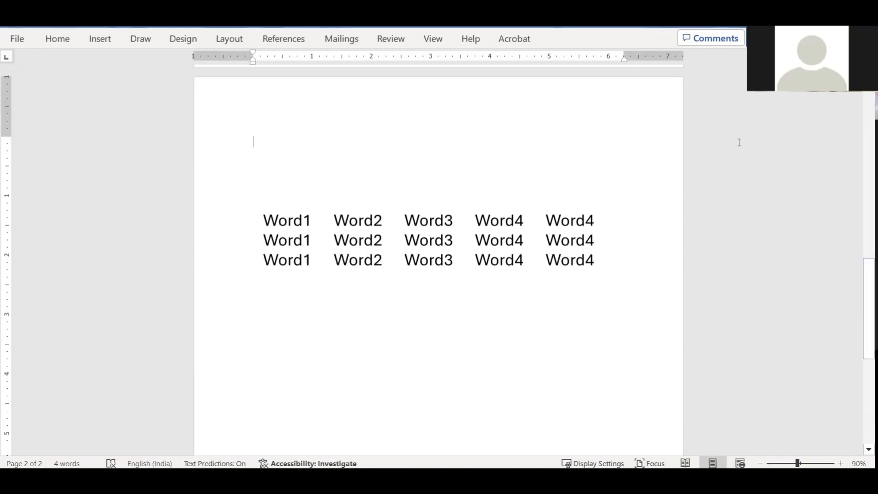
Minimize the Word window to bring the PowerPoint slide with the word grid into view
key("super+Down")
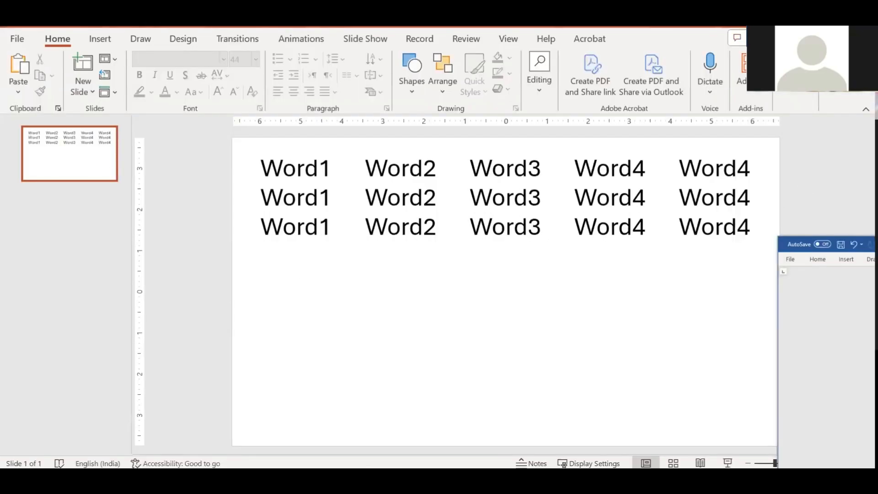
key("super+Down")
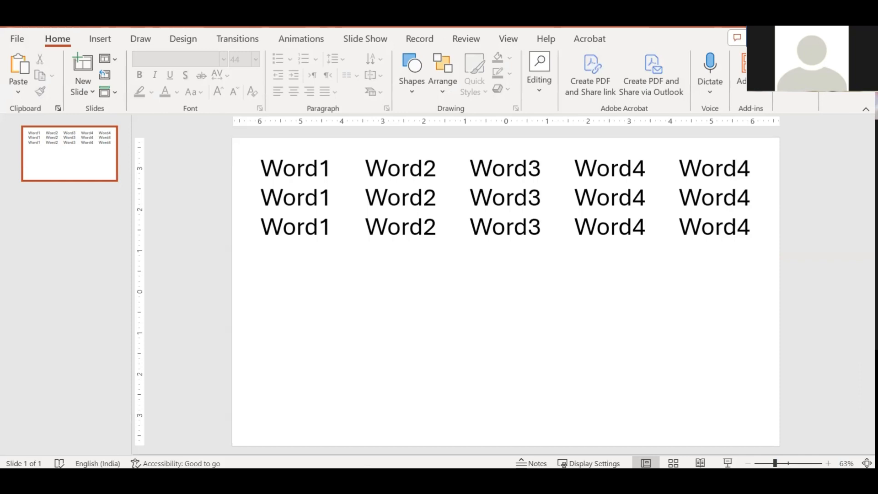